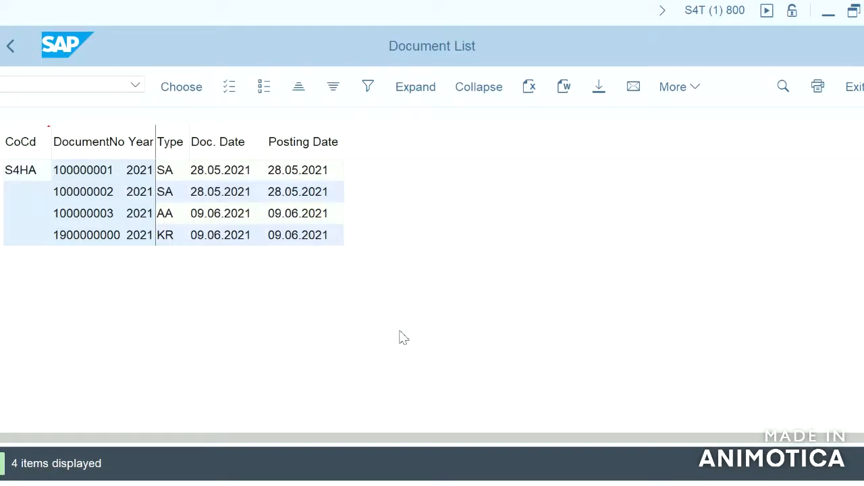
Open the type AA accounting document dated 09.06.2021 from the company code S4HA document list
{"action": "left_click", "coordinate": [169, 213]}
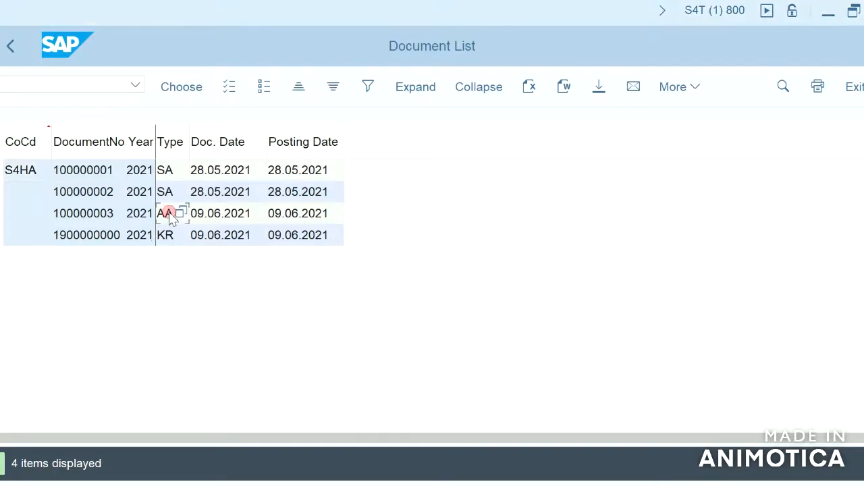
{"action": "left_click", "coordinate": [172, 240]}
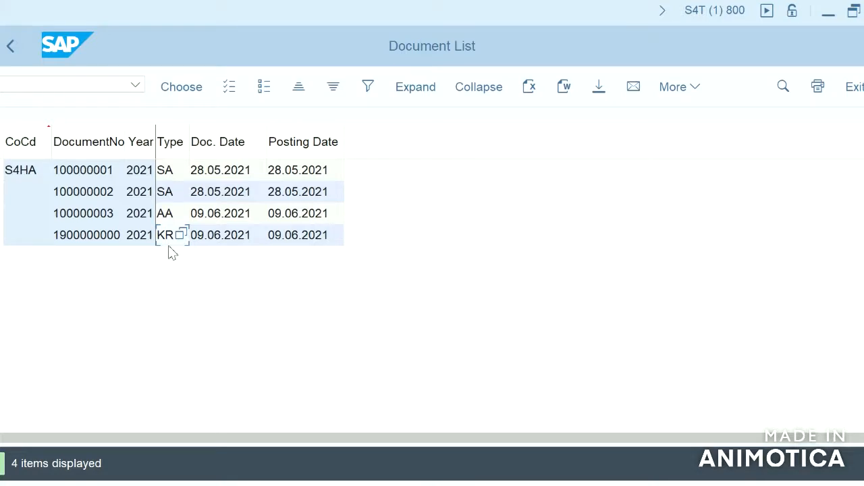
{"action": "left_click", "coordinate": [90, 237]}
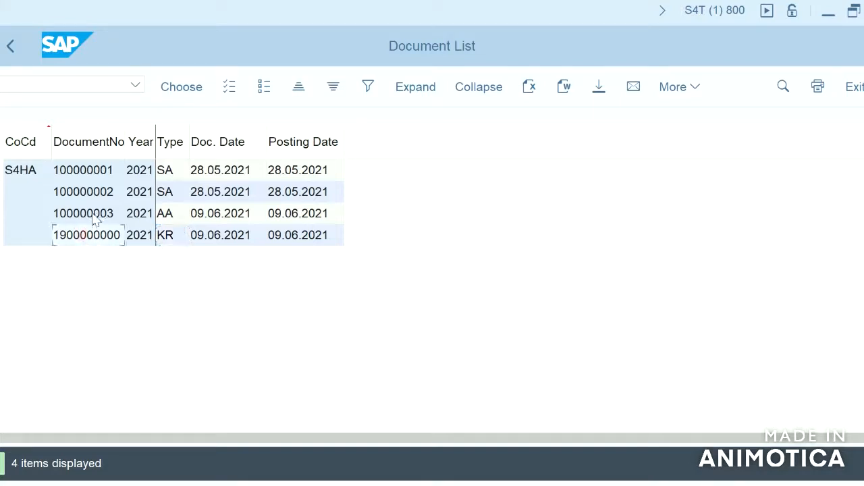
{"action": "left_click", "coordinate": [93, 214]}
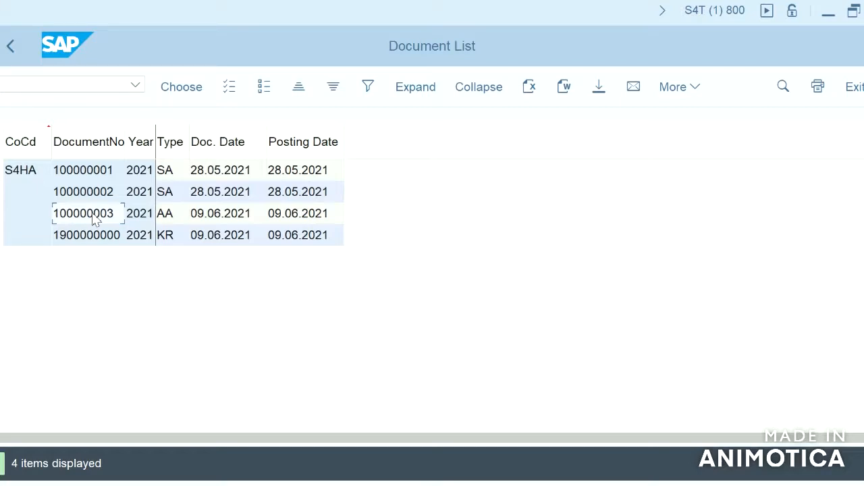
{"action": "double_click", "coordinate": [95, 220]}
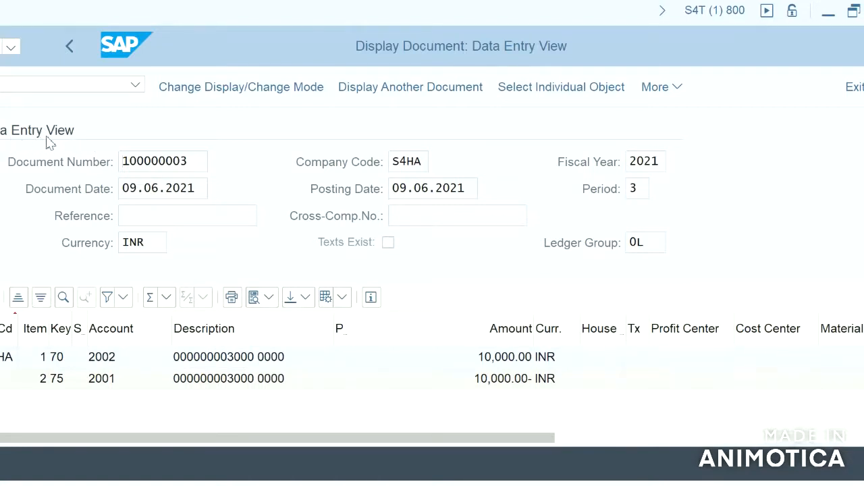
Check the ledger group of the asset document and switch its display to the General Ledger View
{"action": "left_click", "coordinate": [647, 244]}
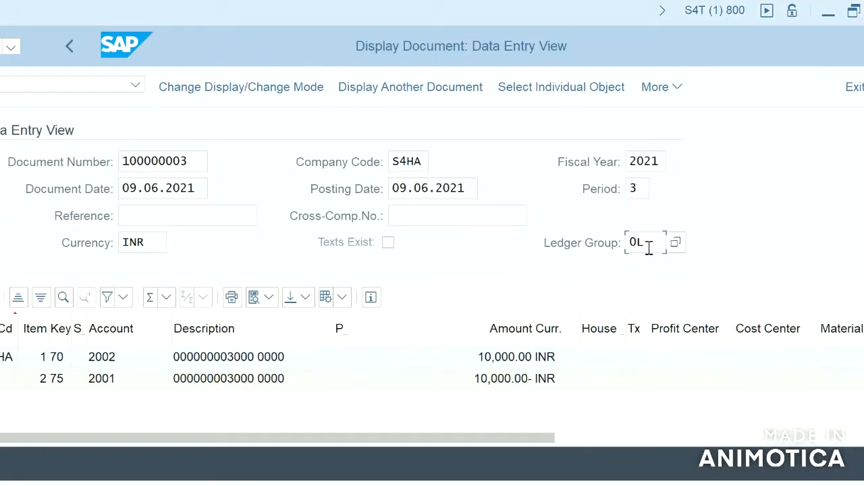
{"action": "left_click_drag", "start_coordinate": [646, 246], "coordinate": [603, 247]}
{"action": "left_click", "coordinate": [677, 92]}
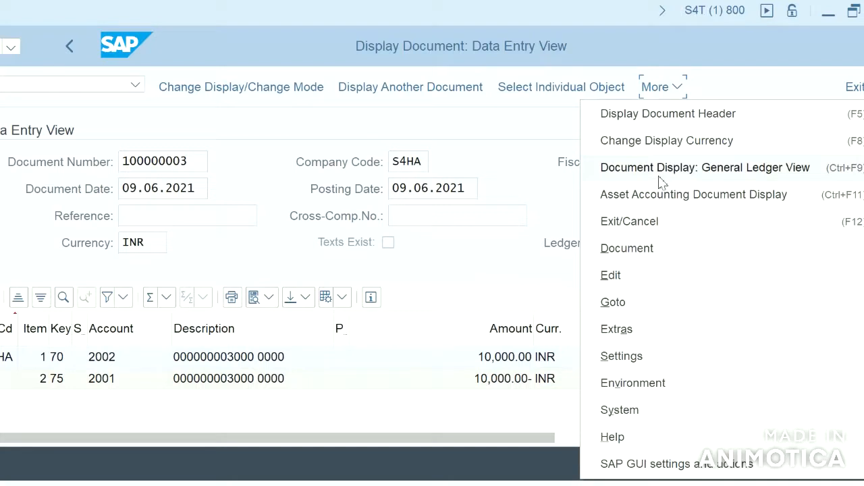
{"action": "left_click", "coordinate": [728, 177]}
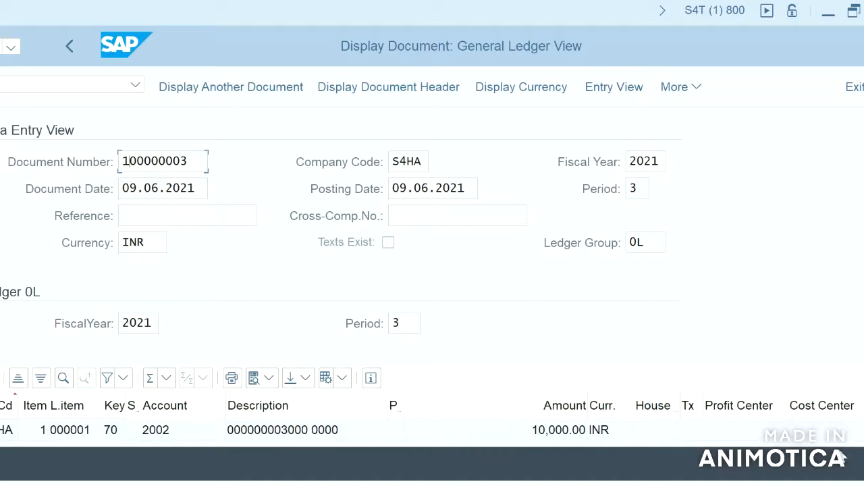
Review the document's posting line items and ledger group in the General Ledger View
{"action": "scroll", "coordinate": [432, 277], "scroll_direction": "down", "scroll_amount": 2}
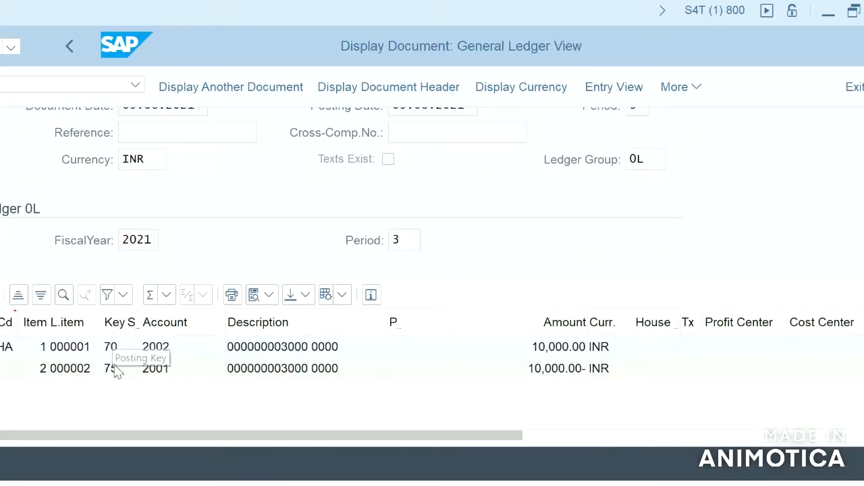
{"action": "left_click", "coordinate": [657, 159]}
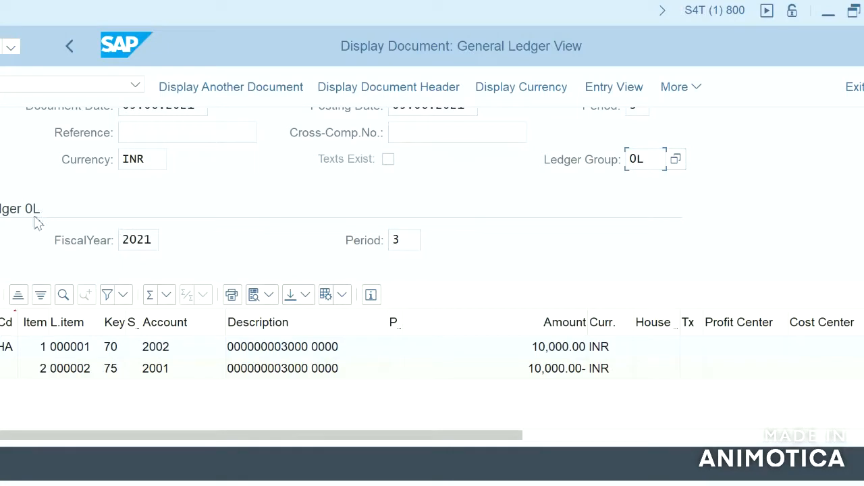
{"action": "scroll", "coordinate": [432, 237], "scroll_direction": "up", "scroll_amount": 2}
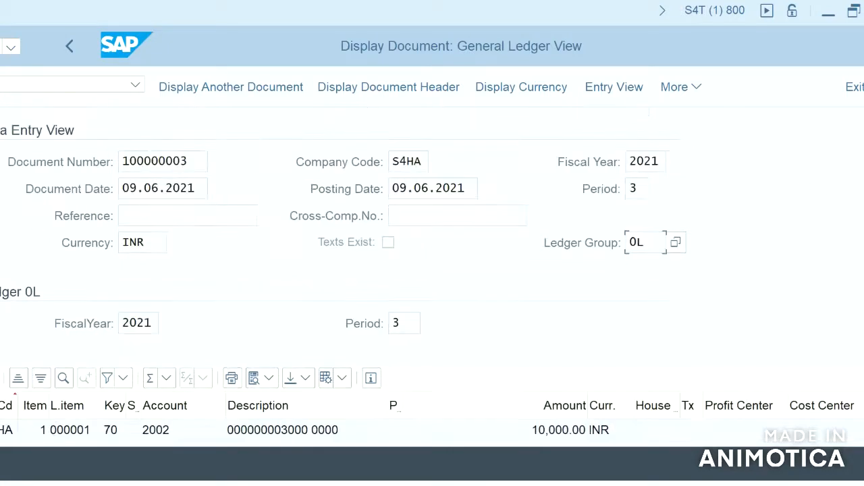
Open the selection of other ledgers for the document and browse the available ledgers
{"action": "left_click", "coordinate": [694, 91]}
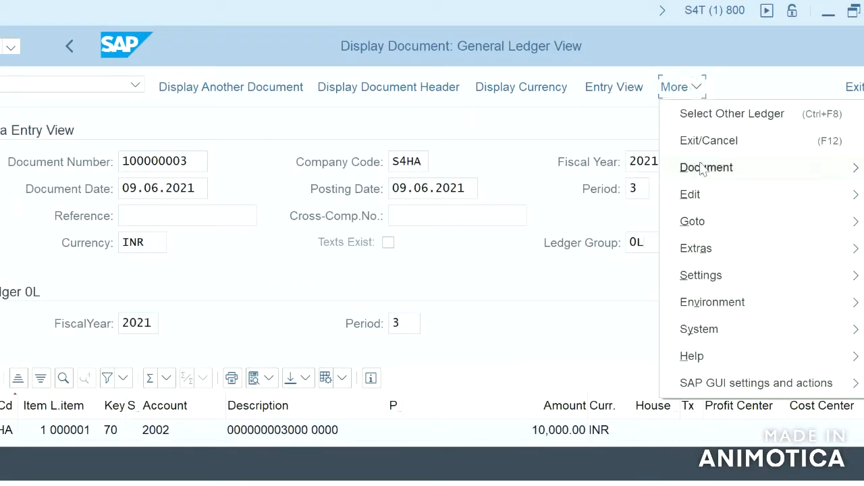
{"action": "mouse_move", "coordinate": [715, 169]}
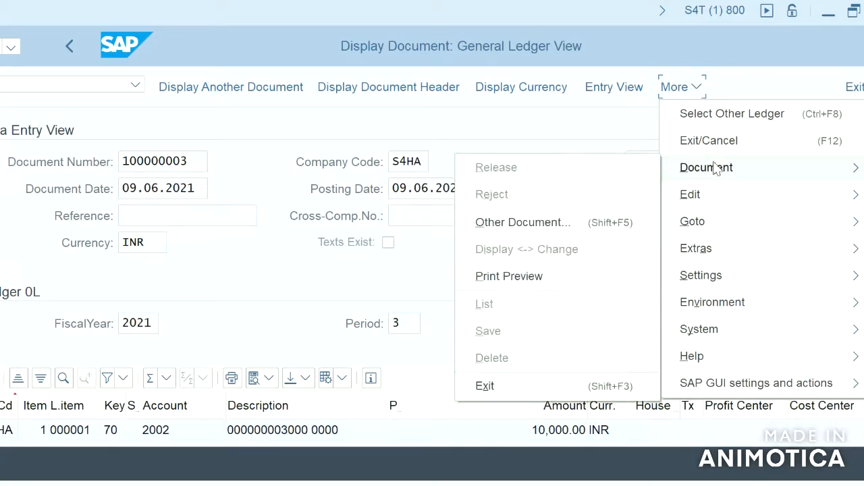
{"action": "left_click", "coordinate": [716, 114]}
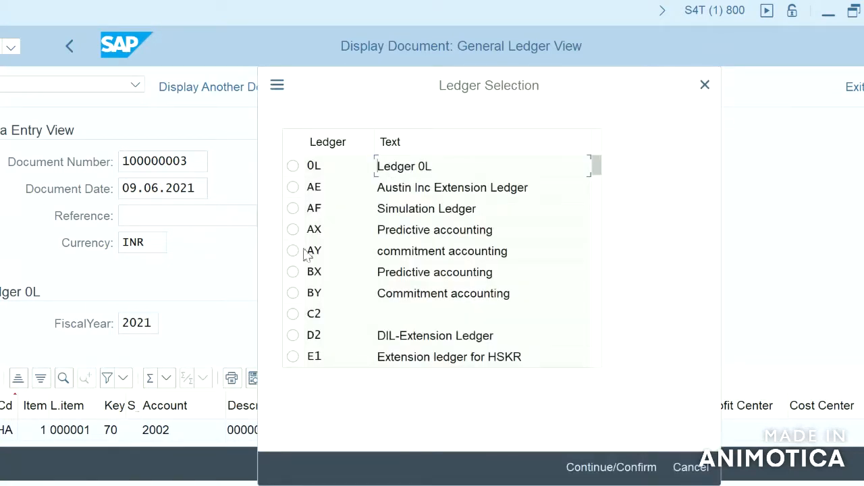
{"action": "scroll", "coordinate": [598, 304], "scroll_direction": "down", "scroll_amount": 5}
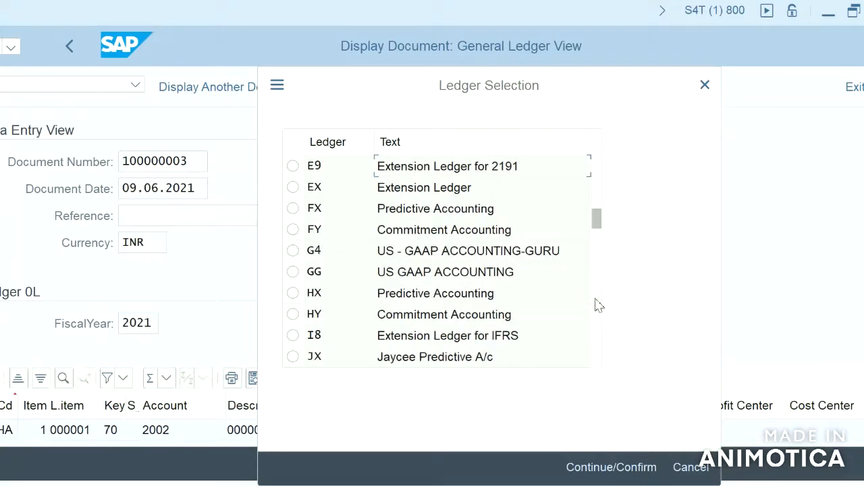
{"action": "scroll", "coordinate": [598, 304], "scroll_direction": "down", "scroll_amount": 3}
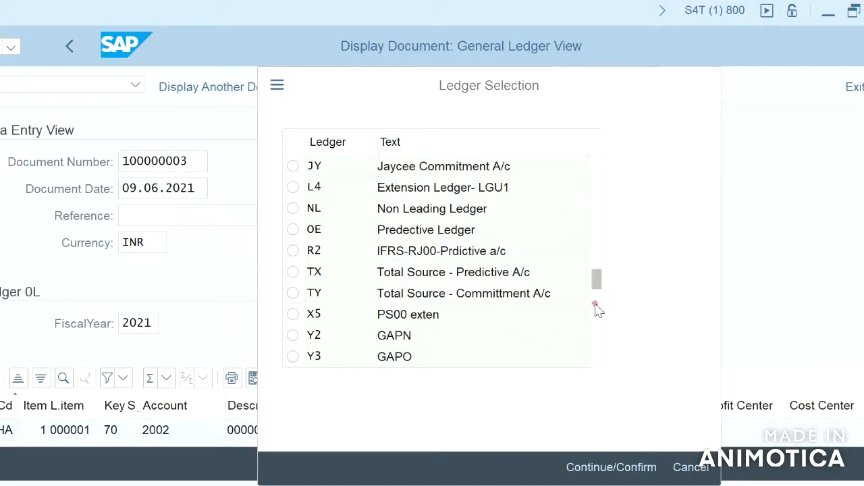
{"action": "scroll", "coordinate": [597, 307], "scroll_direction": "down", "scroll_amount": 3}
{"action": "scroll", "coordinate": [597, 207], "scroll_direction": "up", "scroll_amount": 3}
{"action": "scroll", "coordinate": [594, 180], "scroll_direction": "up", "scroll_amount": 3}
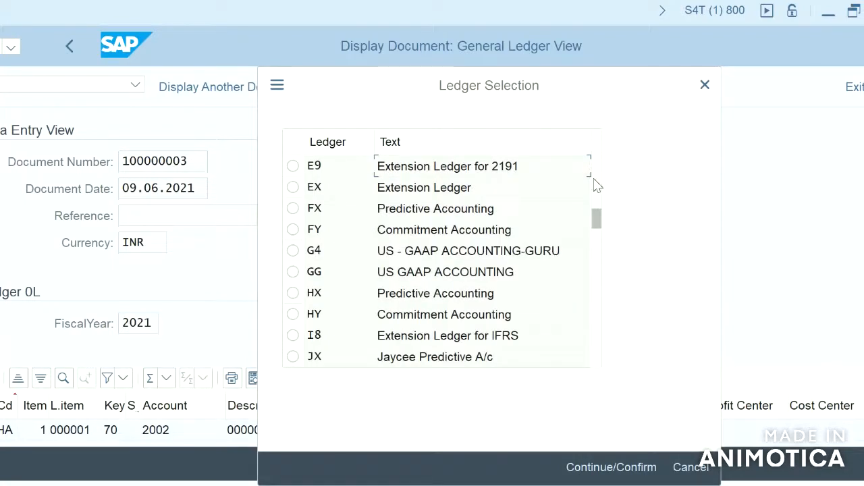
{"action": "scroll", "coordinate": [597, 175], "scroll_direction": "up", "scroll_amount": 3}
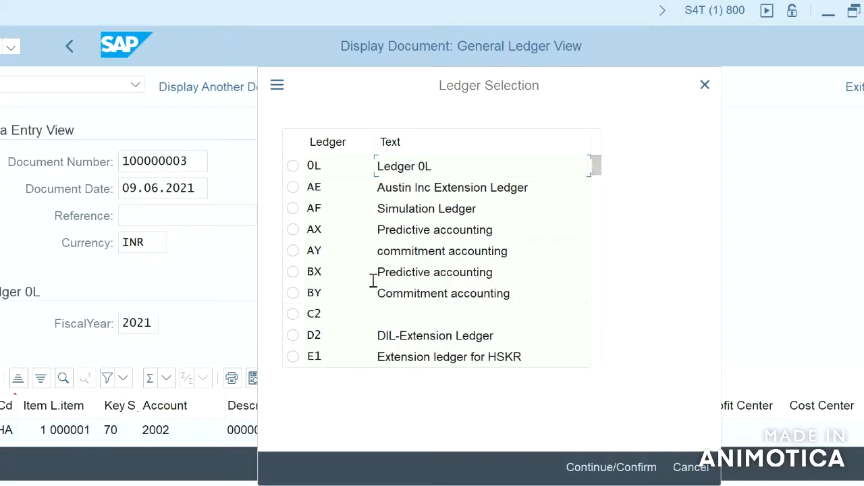
{"action": "left_click", "coordinate": [366, 303]}
{"action": "key", "text": "Down"}
{"action": "key", "text": "Down"}
{"action": "key", "text": "Down"}
{"action": "scroll", "coordinate": [602, 323], "scroll_direction": "down", "scroll_amount": 3}
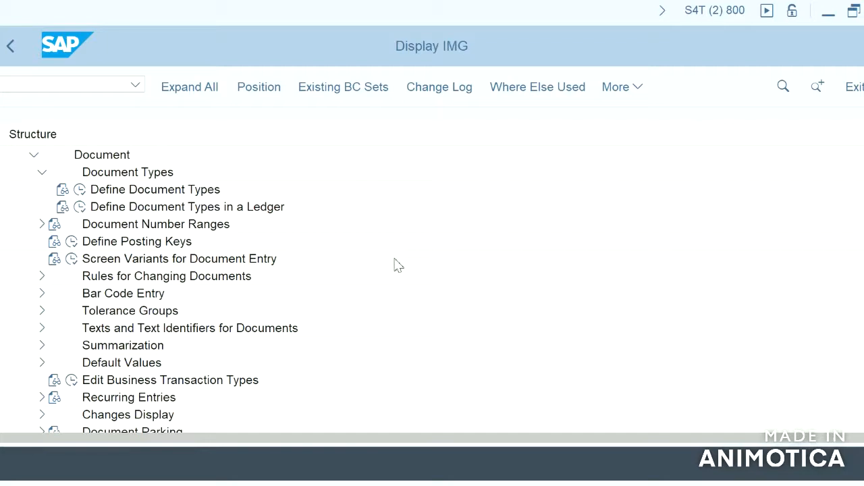
Display the details of document type AA (Asset Posting) in Define Document Types, check its number range, and return to the IMG
{"action": "left_click", "coordinate": [79, 192]}
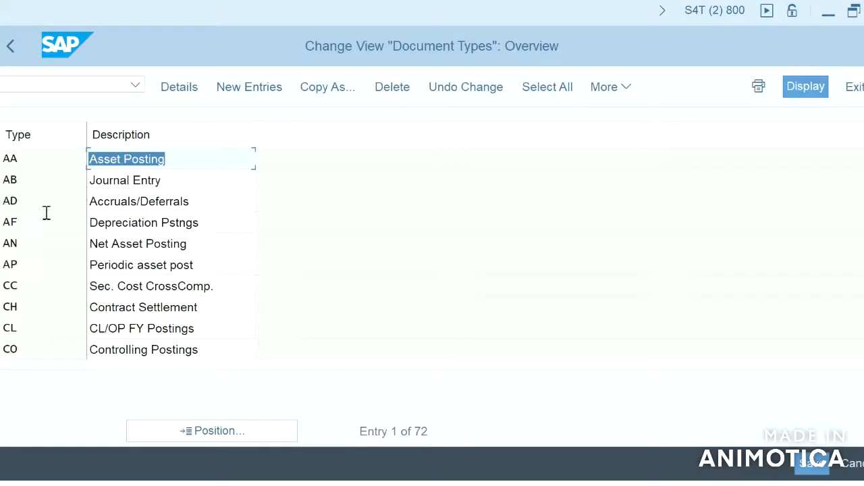
{"action": "left_click", "coordinate": [9, 165]}
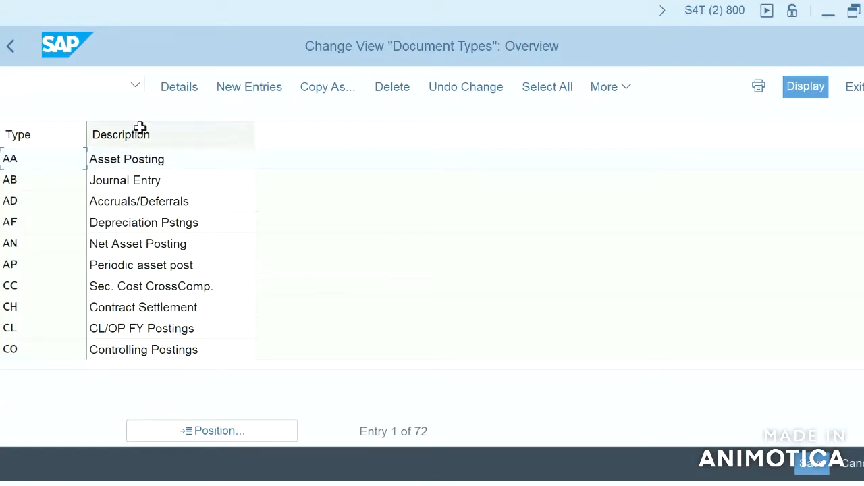
{"action": "left_click", "coordinate": [181, 87]}
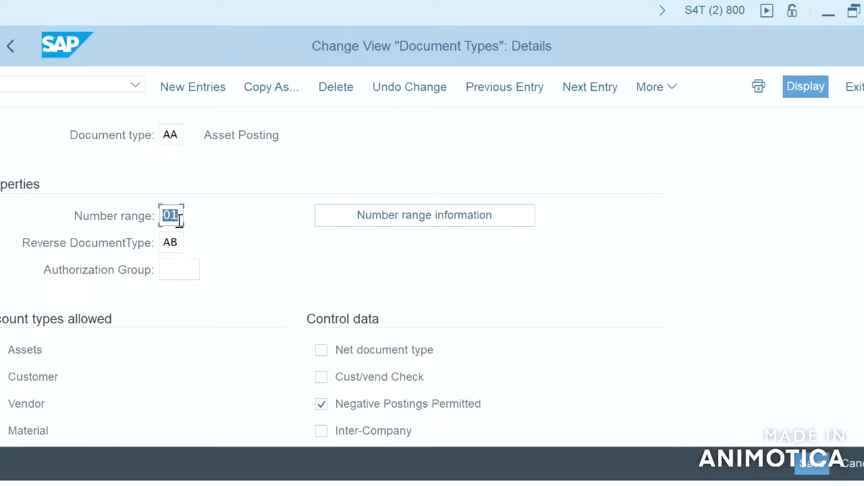
{"action": "left_click", "coordinate": [860, 92]}
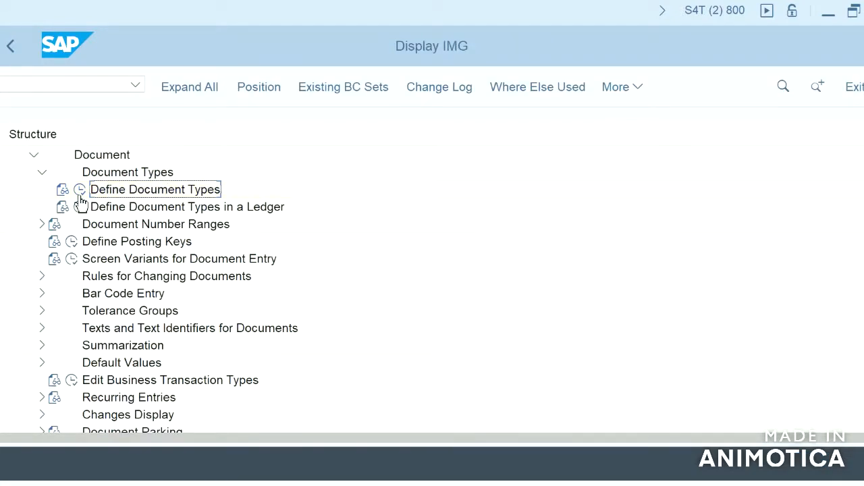
Try to open Define Document Types in a Ledger for ledger 0L
{"action": "left_click", "coordinate": [130, 191]}
{"action": "left_click", "coordinate": [81, 208]}
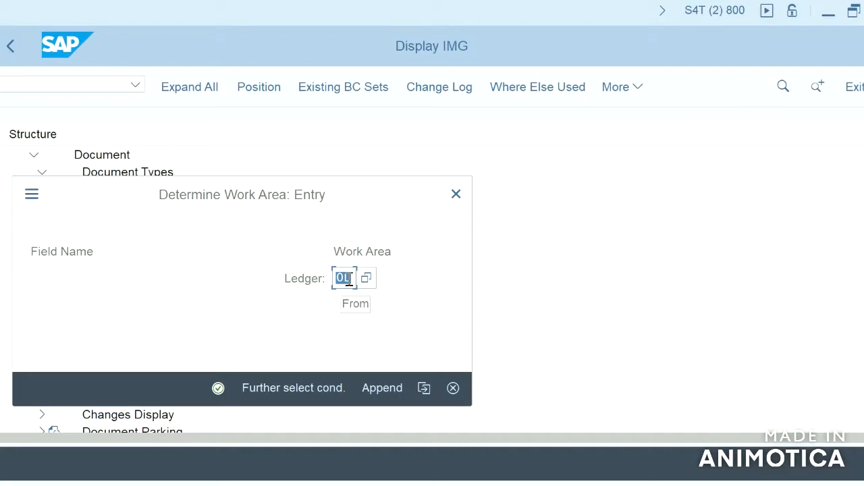
{"action": "key", "text": "Return"}
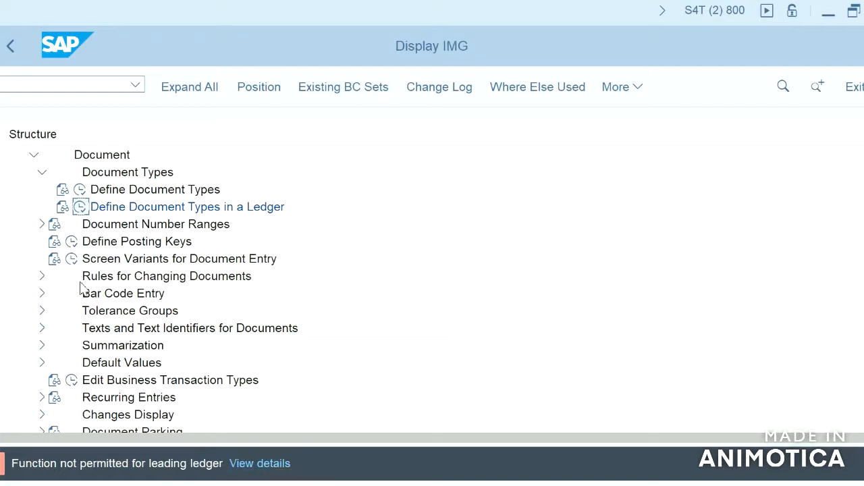
Open Define Document Types in a Ledger with IF as the ledger work area
{"action": "left_click", "coordinate": [81, 206]}
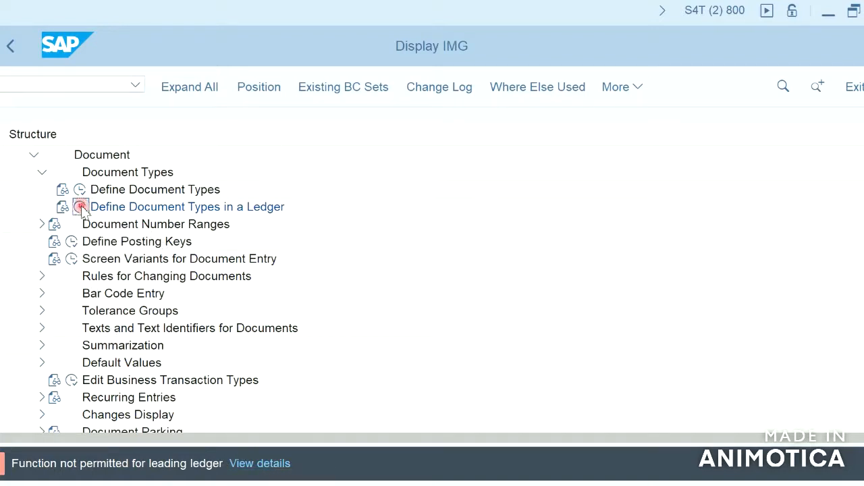
{"action": "type", "text": "if"}
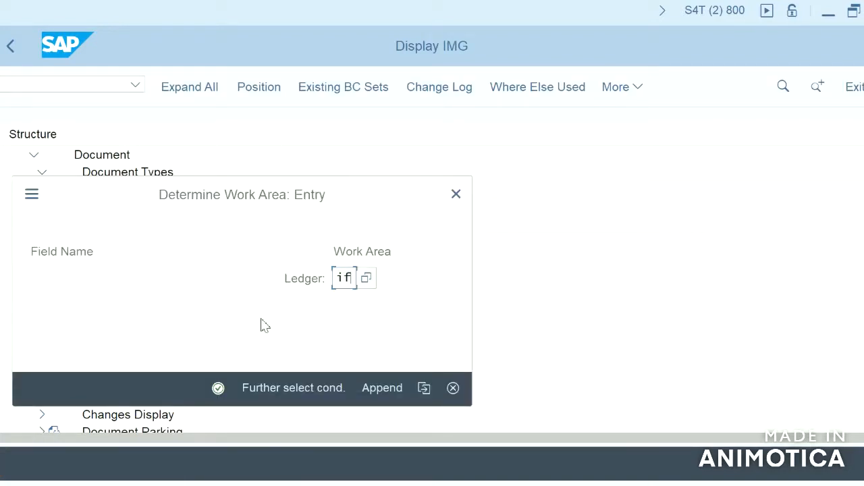
{"action": "key", "text": "Return"}
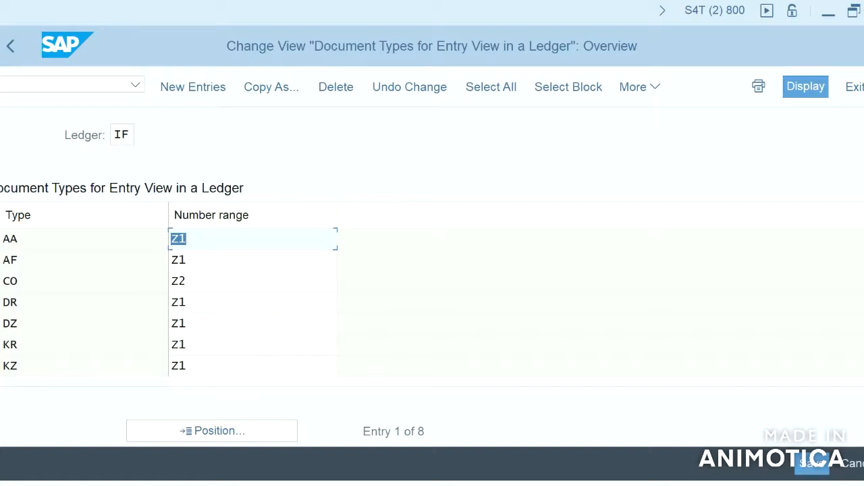
Review the document types and number ranges assigned in ledger IF, and return to the IMG structure
{"action": "key", "text": "Delete"}
{"action": "left_click", "coordinate": [6, 240]}
{"action": "left_click", "coordinate": [20, 256]}
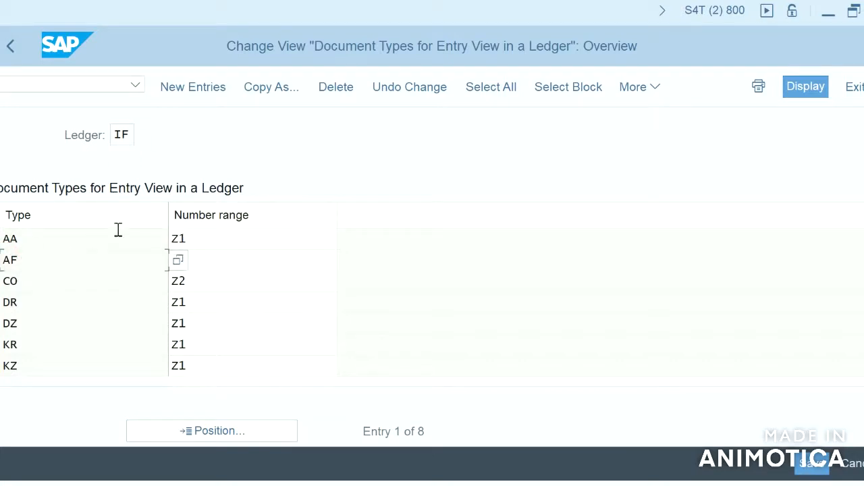
{"action": "left_click", "coordinate": [217, 239]}
{"action": "key", "text": "Page_Down"}
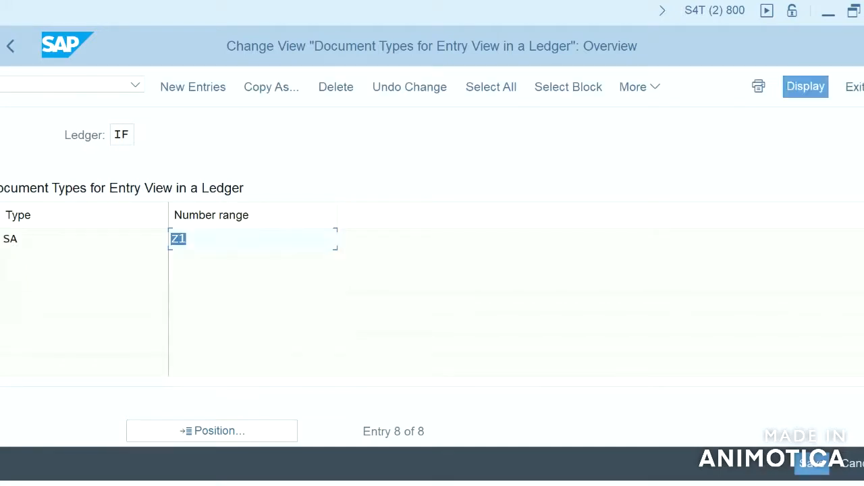
{"action": "key", "text": "Page_Up"}
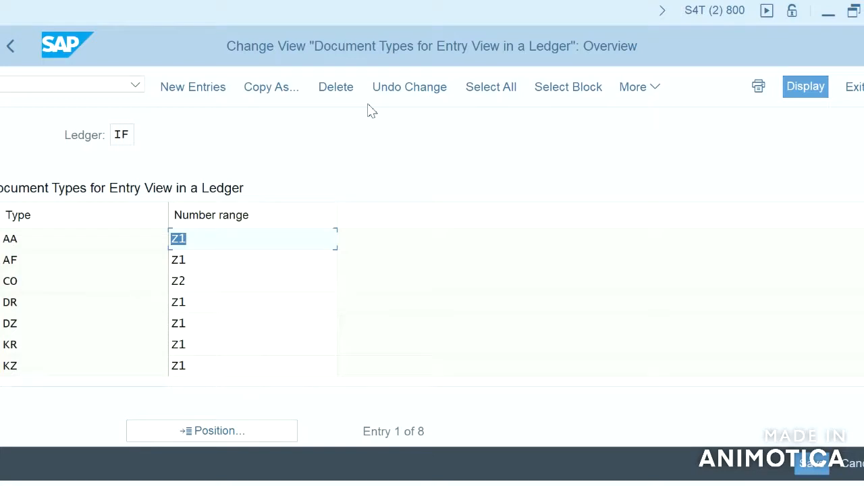
{"action": "left_click", "coordinate": [11, 46]}
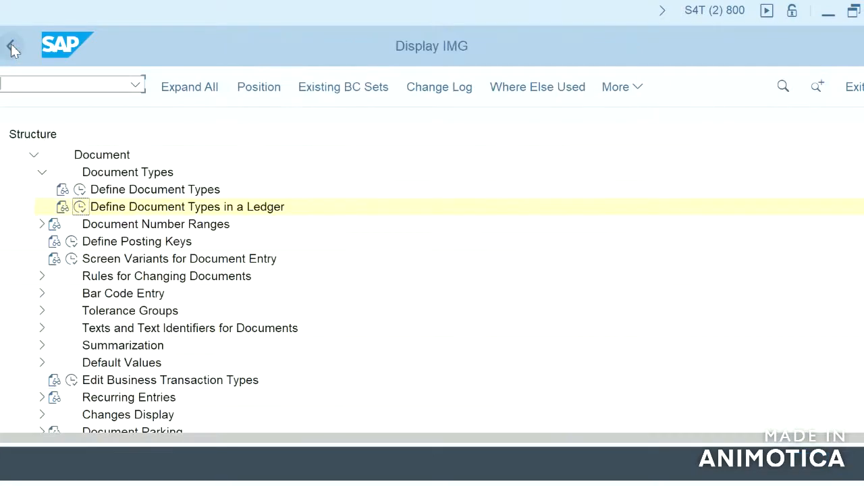
Open Define Document Number Ranges and display the accounting document intervals for company code S4HA
{"action": "left_click", "coordinate": [42, 225]}
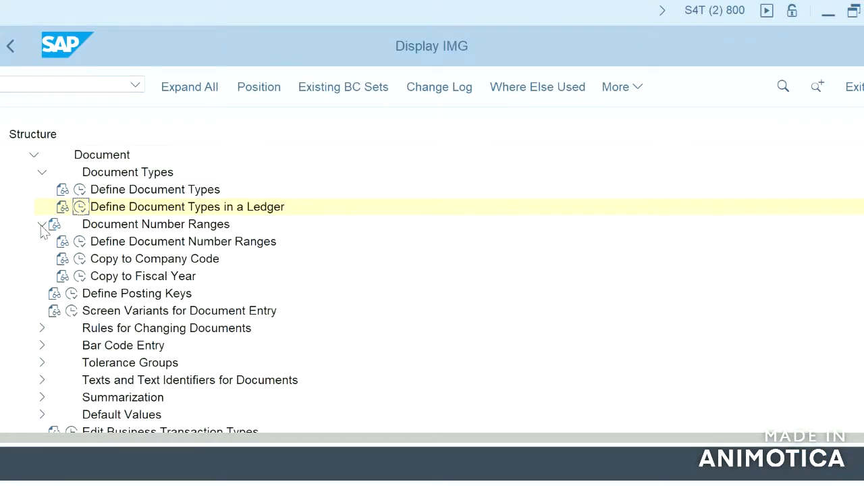
{"action": "left_click", "coordinate": [80, 242]}
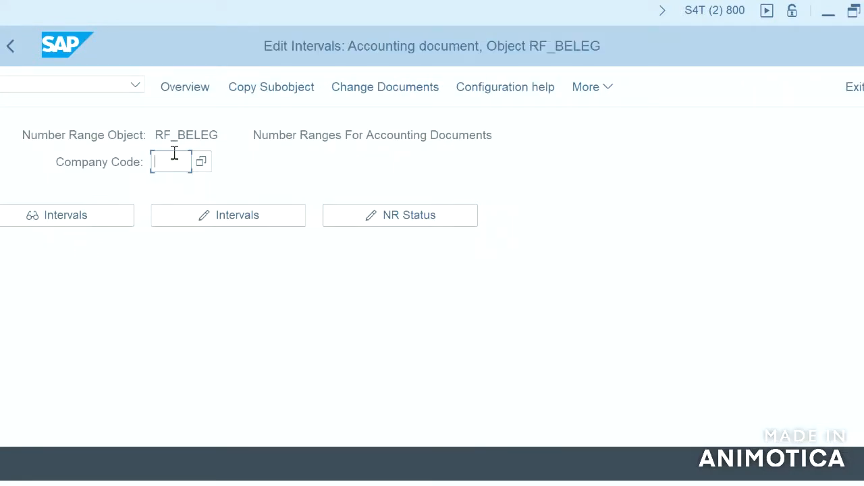
{"action": "type", "text": "s4ha"}
{"action": "key", "text": "Return"}
{"action": "left_click", "coordinate": [87, 223]}
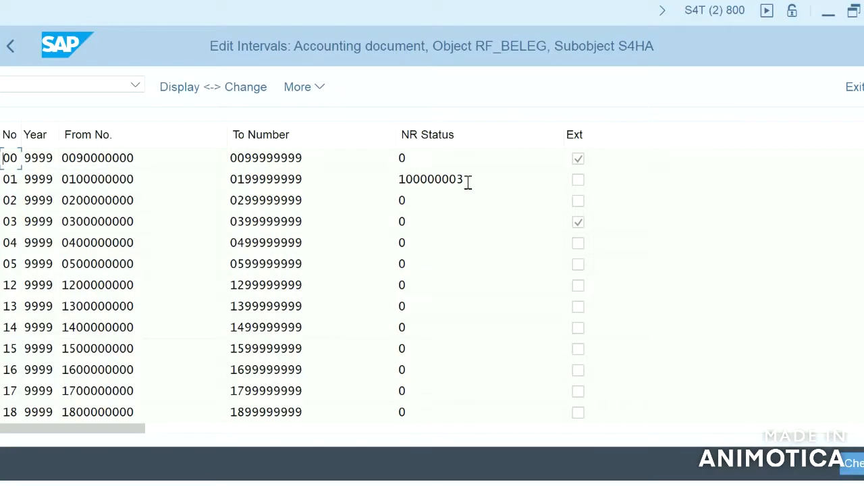
Check the number status of interval 01 against the posted document in the general ledger view
{"action": "left_click_drag", "start_coordinate": [467, 180], "coordinate": [365, 183]}
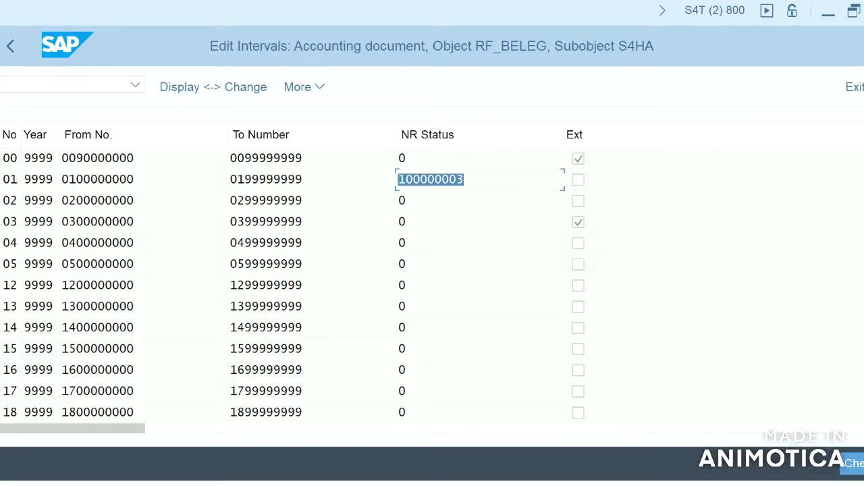
{"action": "mouse_move", "coordinate": [540, 473]}
{"action": "left_click", "coordinate": [534, 455]}
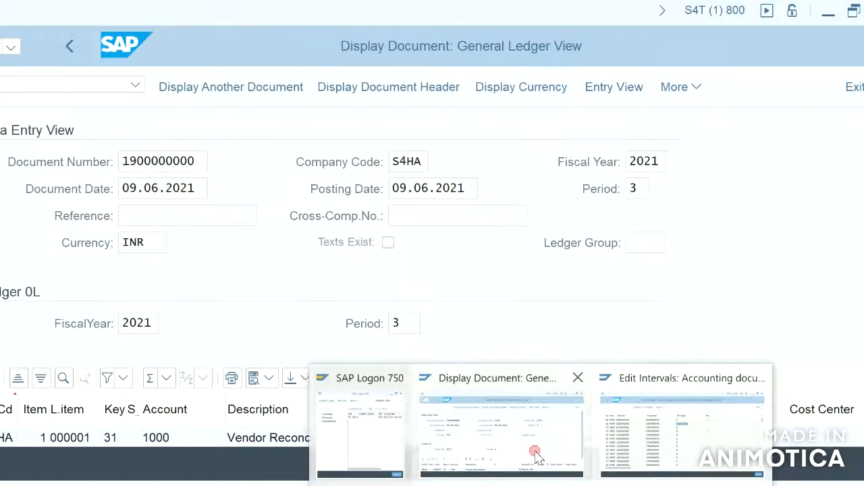
{"action": "mouse_move", "coordinate": [628, 456]}
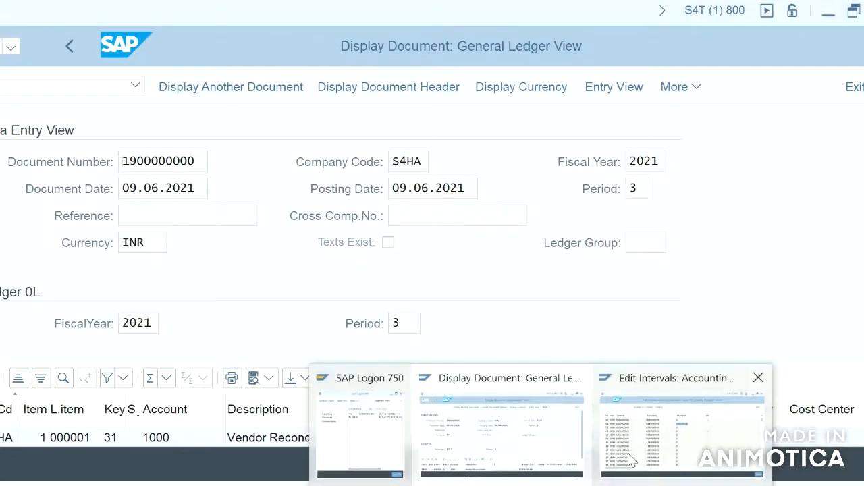
{"action": "left_click", "coordinate": [660, 449]}
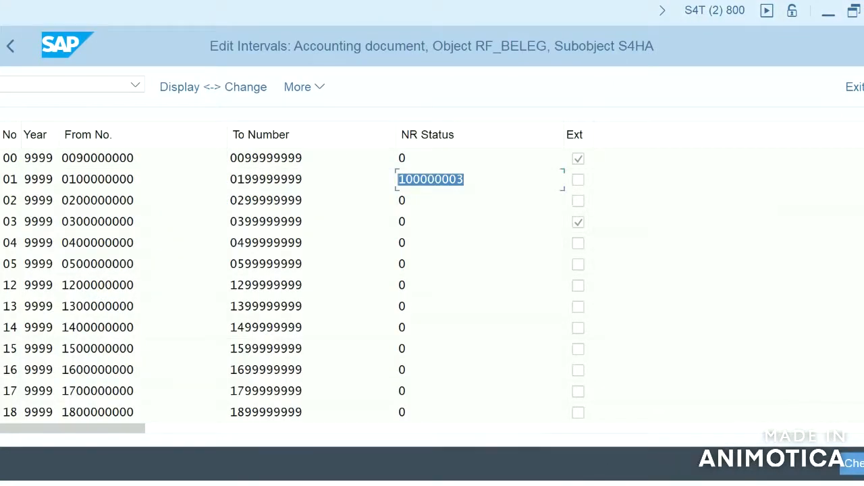
{"action": "mouse_move", "coordinate": [540, 473]}
{"action": "left_click", "coordinate": [501, 447]}
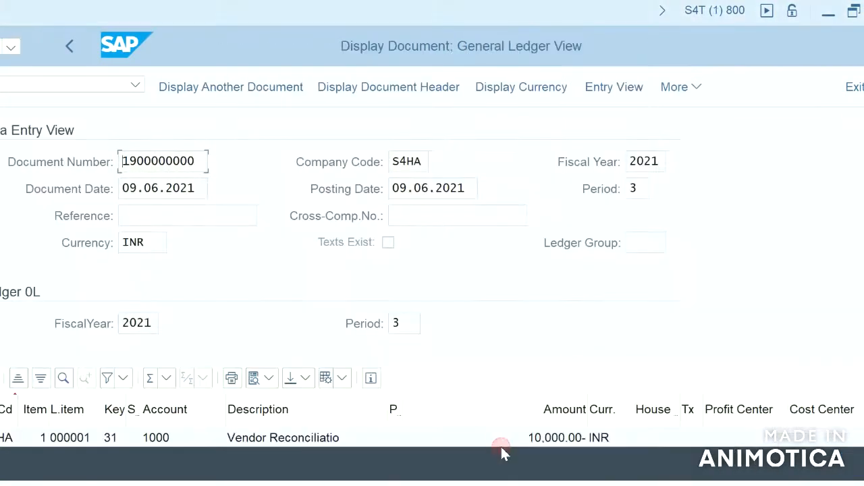
Go back to the document list, display AA document 100000003 and check its ledger group
{"action": "left_click", "coordinate": [69, 46]}
{"action": "left_click", "coordinate": [94, 212]}
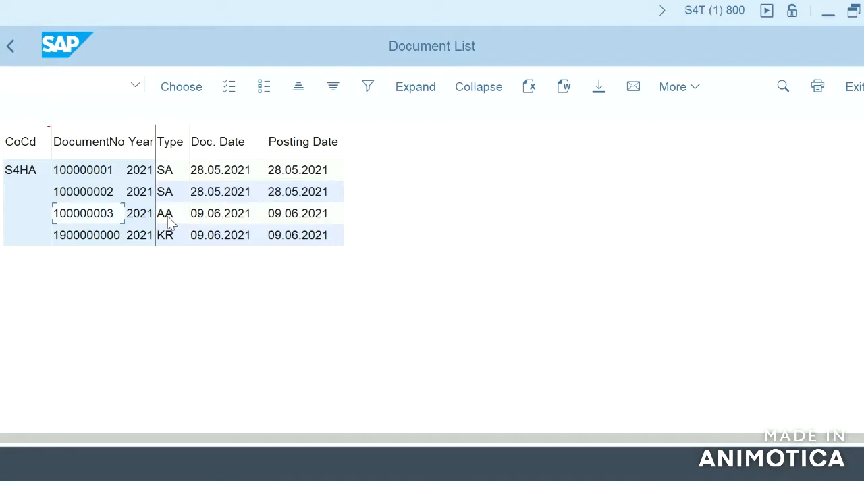
{"action": "double_click", "coordinate": [96, 212]}
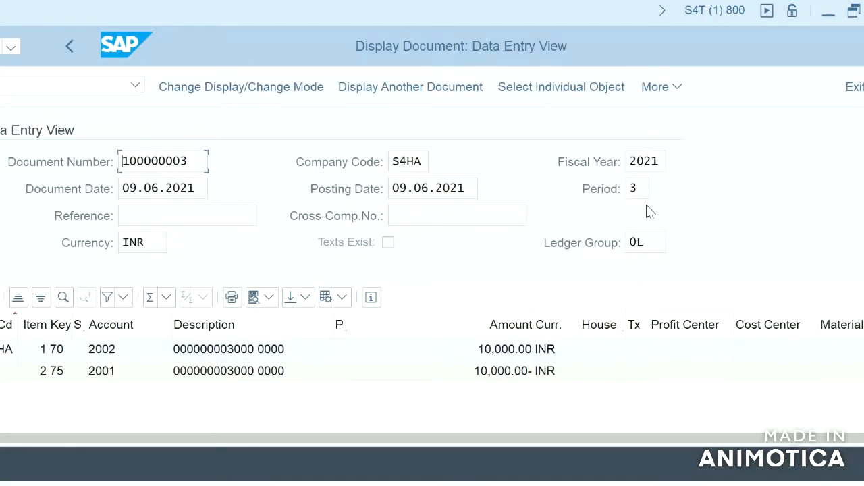
{"action": "left_click", "coordinate": [645, 244]}
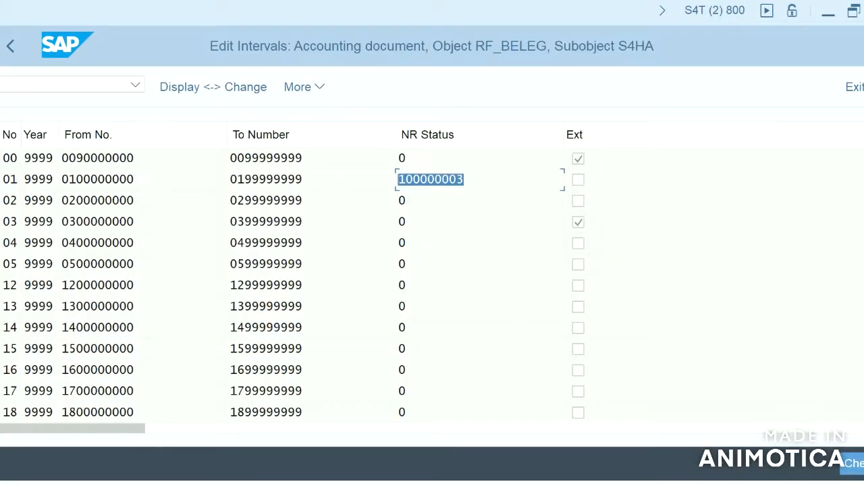
Check the number status of interval Z1 in the accounting document intervals for S4HA
{"action": "key", "text": "Page_Down"}
{"action": "key", "text": "Page_Down"}
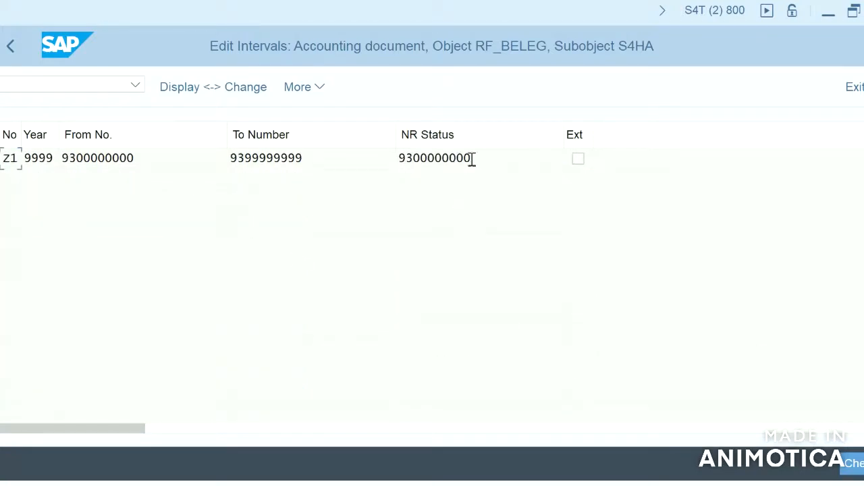
{"action": "left_click_drag", "start_coordinate": [484, 159], "coordinate": [391, 157]}
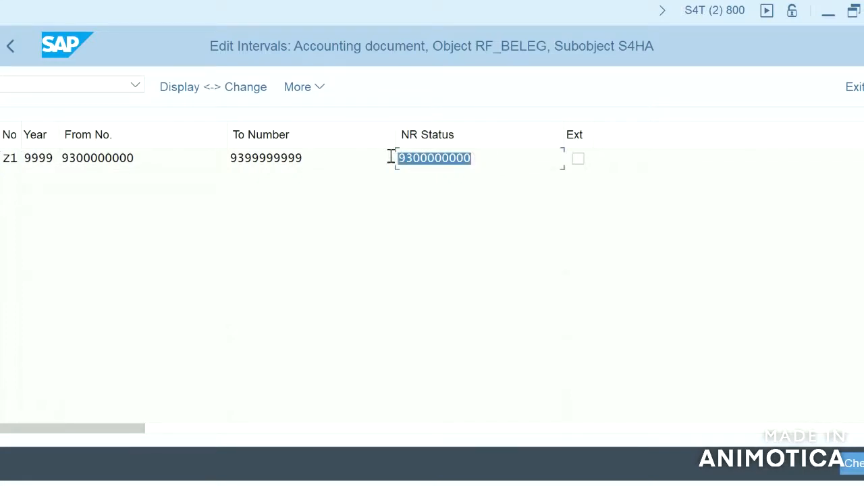
Return to the document list and compare the numbers and types of the AA and KR documents posted on 09.06.2021
{"action": "key", "text": "alt+Tab"}
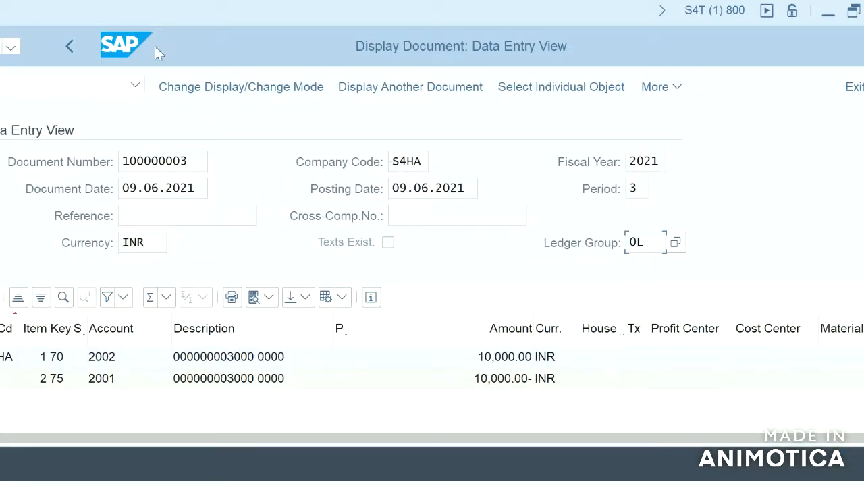
{"action": "left_click", "coordinate": [70, 48]}
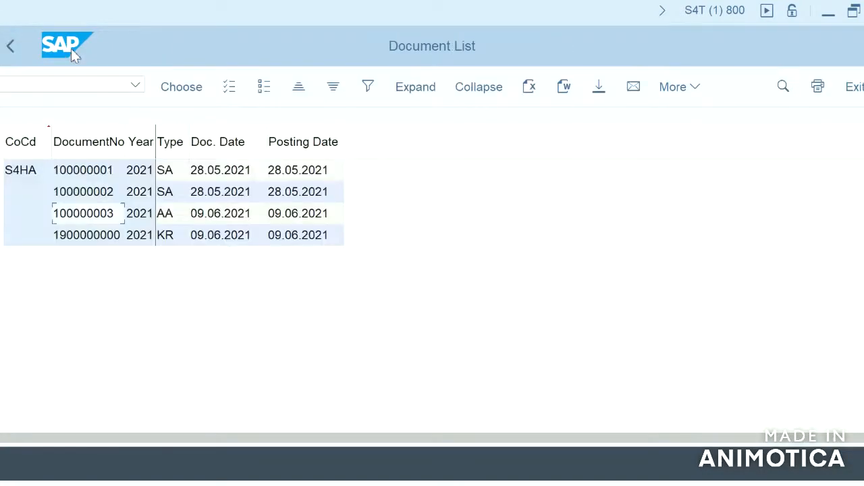
{"action": "left_click", "coordinate": [123, 236]}
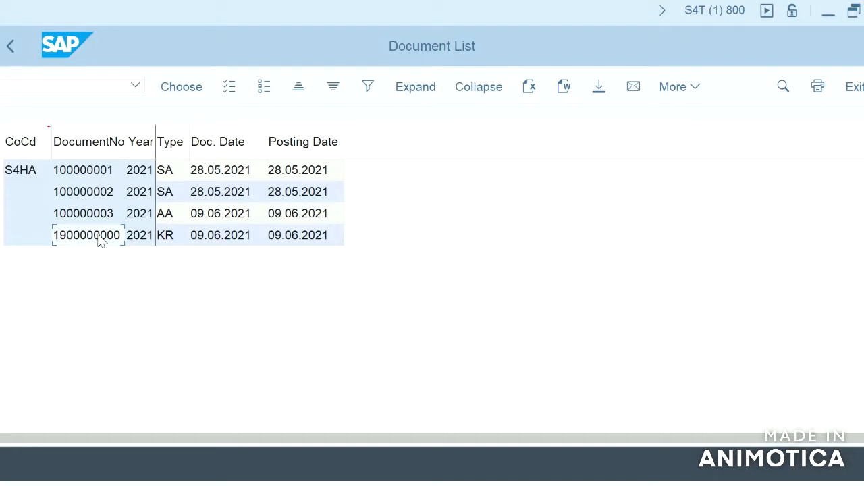
{"action": "left_click", "coordinate": [100, 213]}
{"action": "left_click", "coordinate": [104, 246]}
{"action": "left_click", "coordinate": [78, 217]}
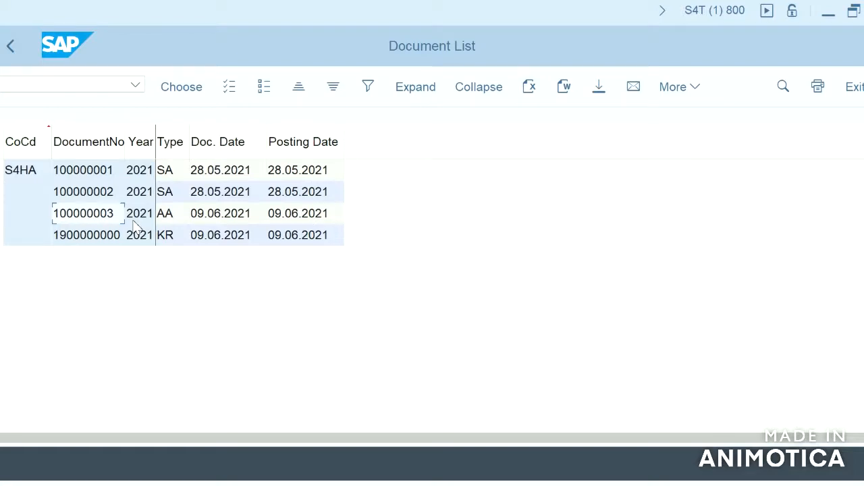
{"action": "left_click", "coordinate": [110, 237]}
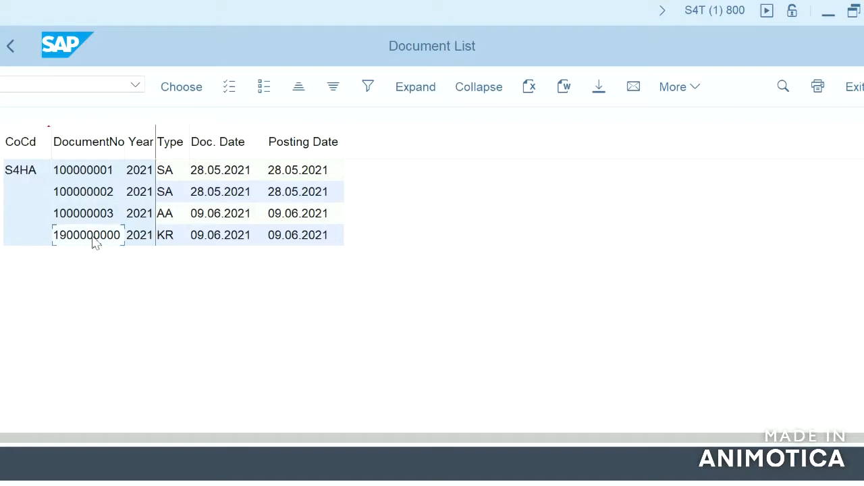
{"action": "left_click", "coordinate": [168, 243]}
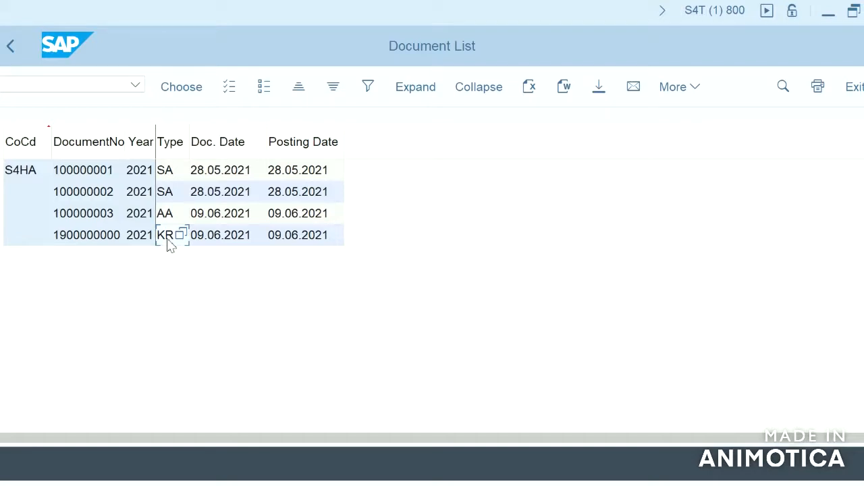
{"action": "left_click", "coordinate": [112, 216]}
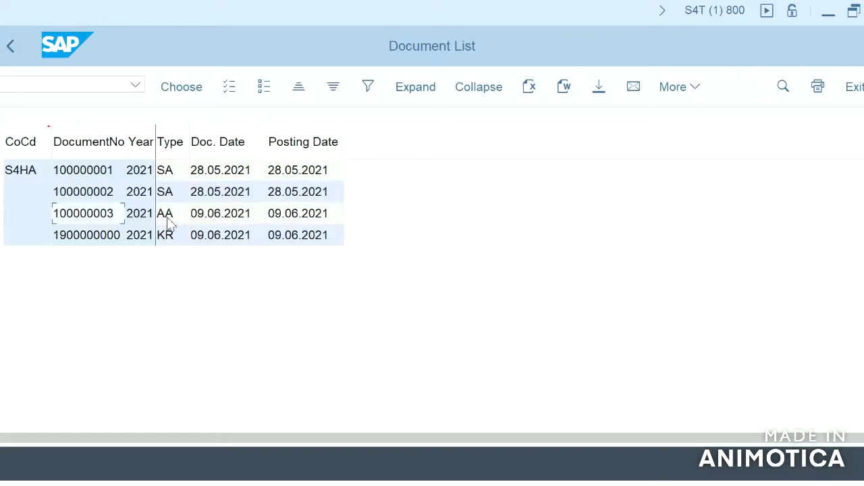
Display AA document 100000003 again to check its ledger group, and return to the document list
{"action": "double_click", "coordinate": [99, 221]}
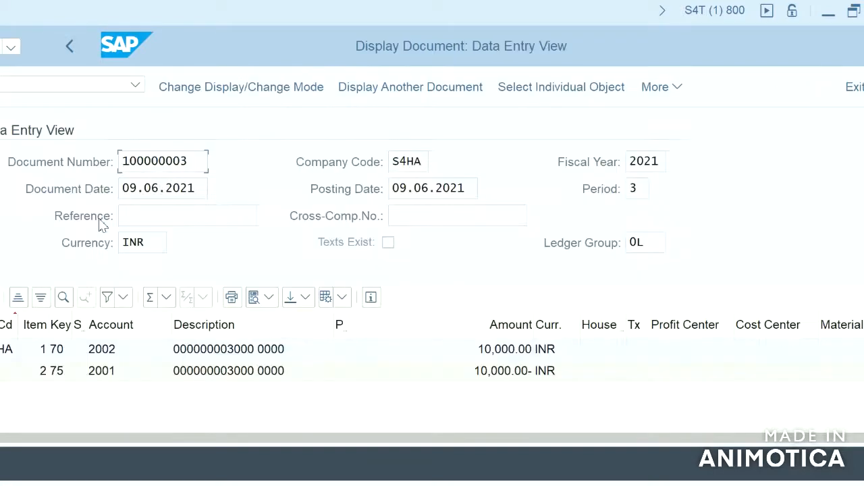
{"action": "double_click", "coordinate": [650, 245]}
{"action": "left_click", "coordinate": [70, 47]}
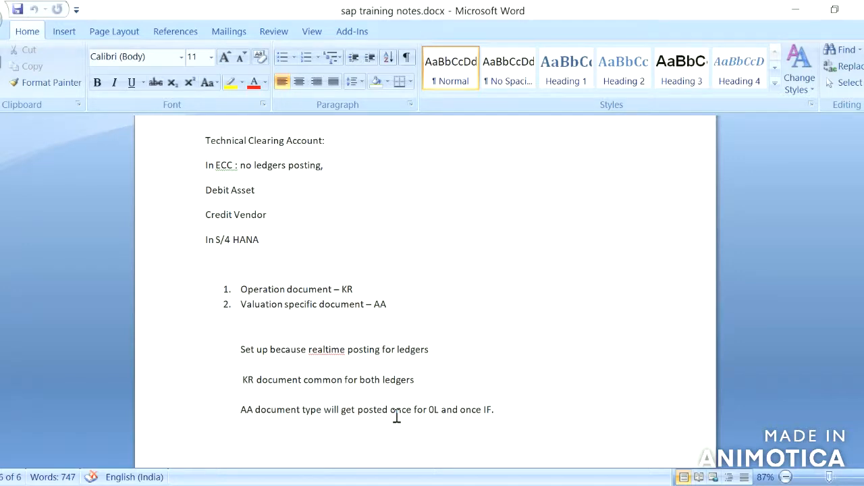
In the Word notes, add "- 100000003" after 0L in the AA document line, taking the number from the SAP document list
{"action": "left_click", "coordinate": [436, 380]}
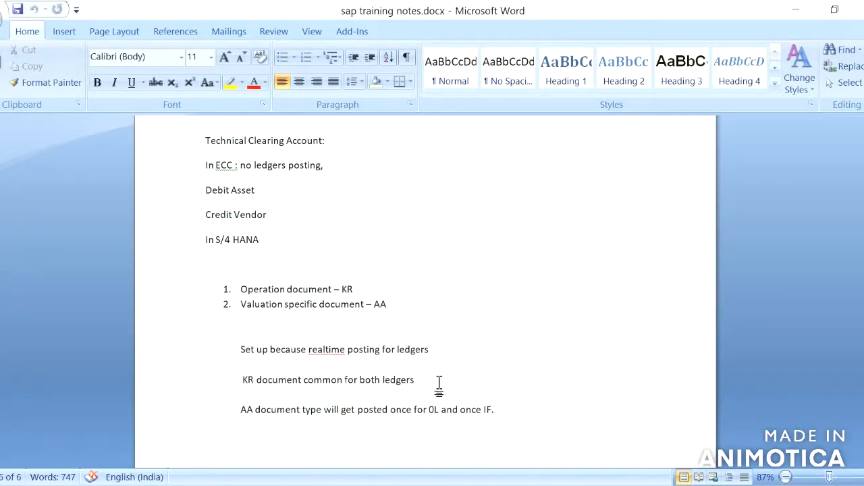
{"action": "left_click", "coordinate": [507, 485]}
{"action": "mouse_move", "coordinate": [569, 432]}
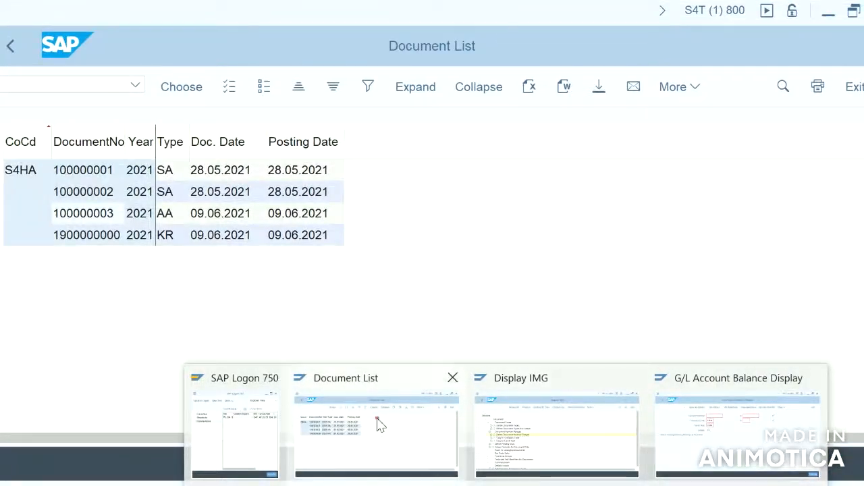
{"action": "left_click", "coordinate": [380, 423]}
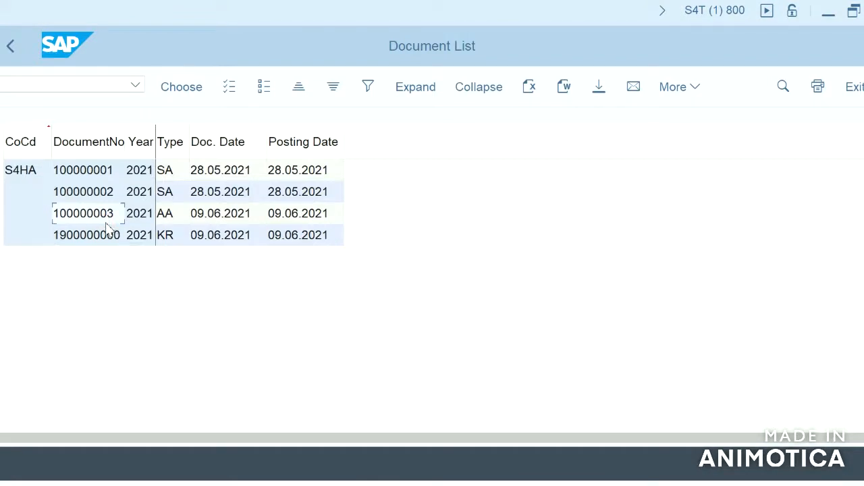
{"action": "key", "text": "alt+Tab"}
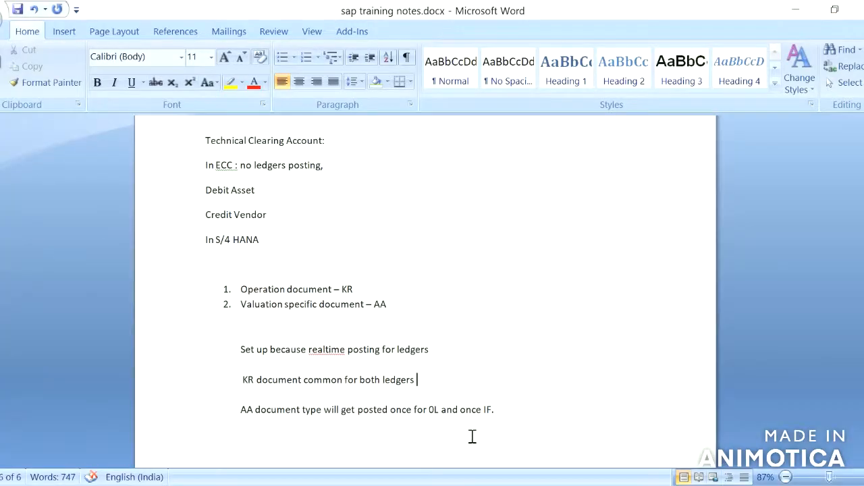
{"action": "left_click", "coordinate": [444, 415]}
{"action": "type", "text": "-"}
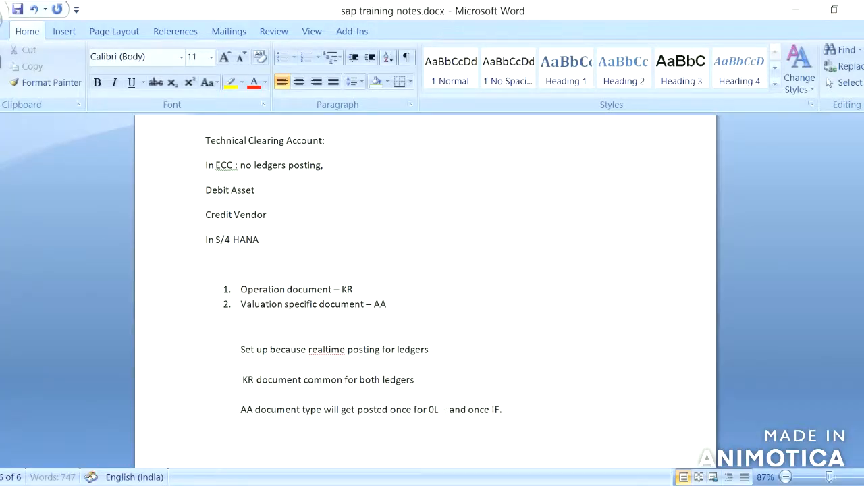
{"action": "type", "text": "100000003"}
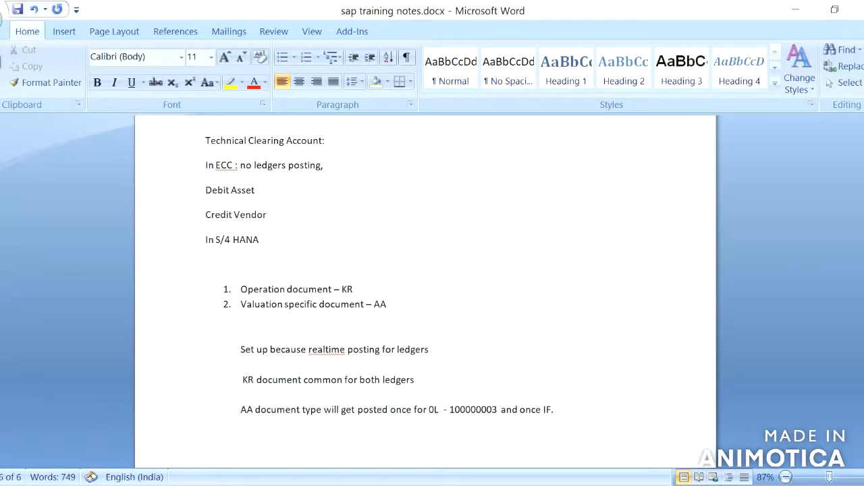
{"action": "left_click", "coordinate": [421, 380]}
{"action": "type", "text": "-"}
{"action": "key", "text": "alt+Tab"}
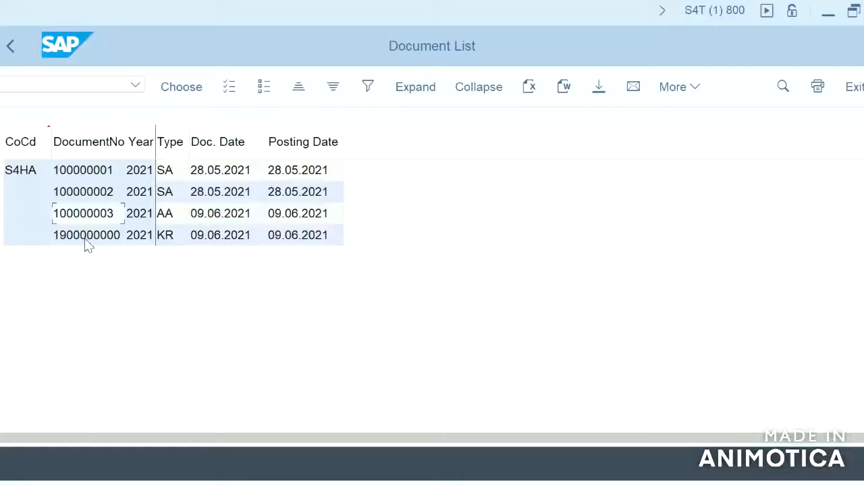
{"action": "left_click", "coordinate": [86, 243]}
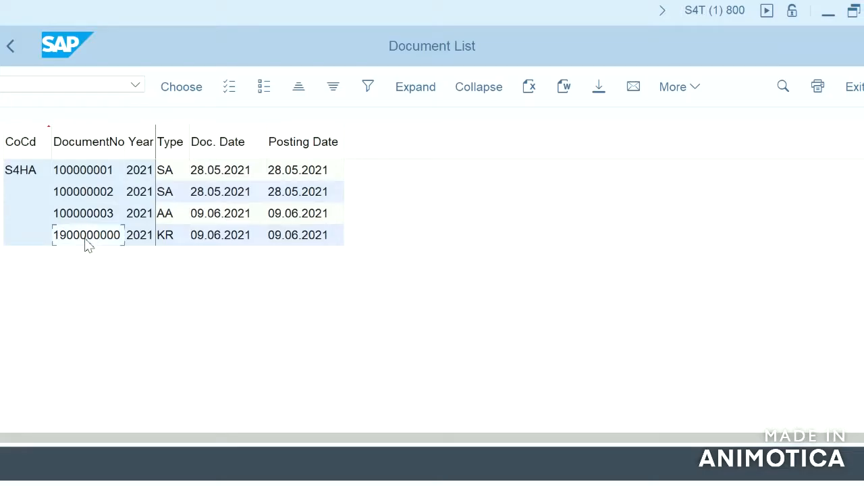
{"action": "key", "text": "alt+Tab"}
{"action": "key", "text": "ctrl+v"}
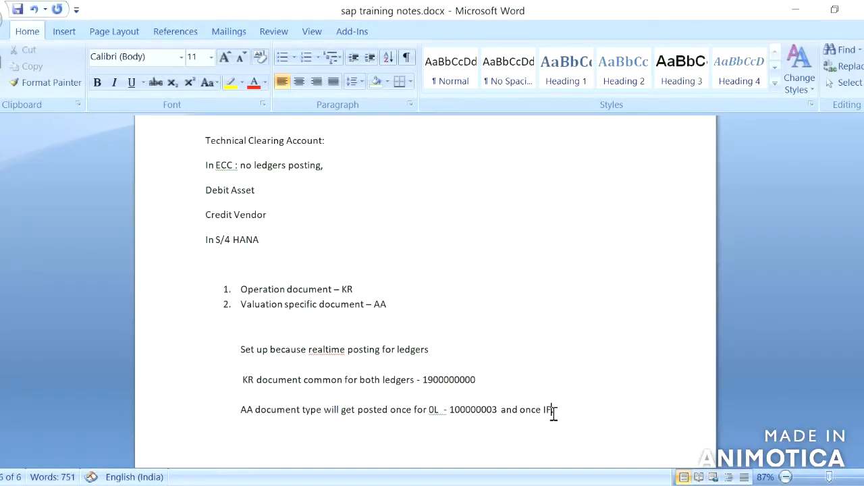
Switch to the SAP IMG and open Define Document Number Ranges with the S4HA intervals in change mode
{"action": "key", "text": "alt+Tab"}
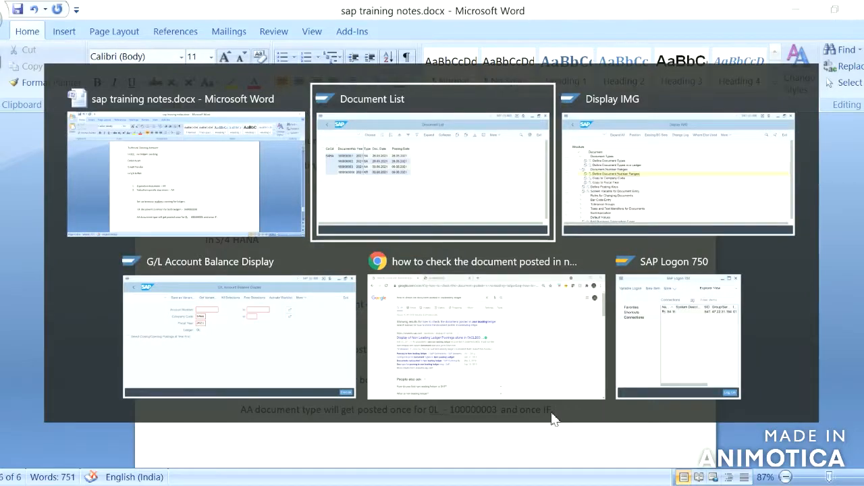
{"action": "key", "text": "alt+Tab"}
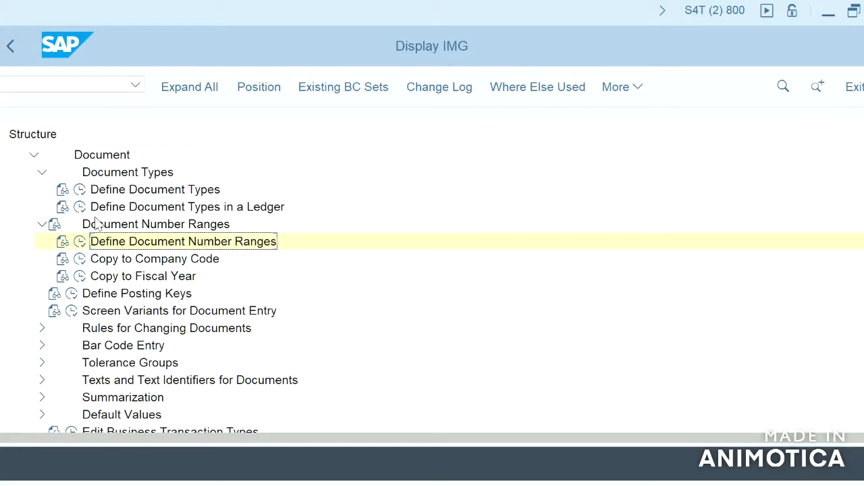
{"action": "left_click", "coordinate": [80, 241]}
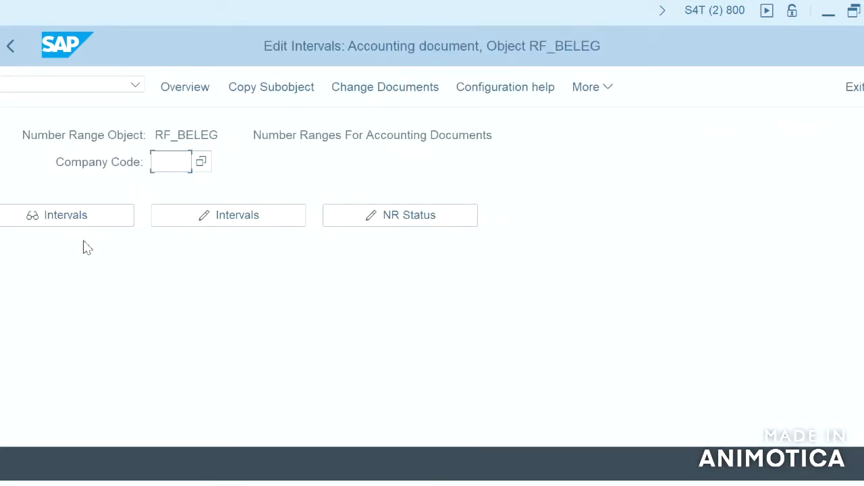
{"action": "type", "text": "s4ha"}
{"action": "key", "text": "Return"}
{"action": "left_click", "coordinate": [233, 219]}
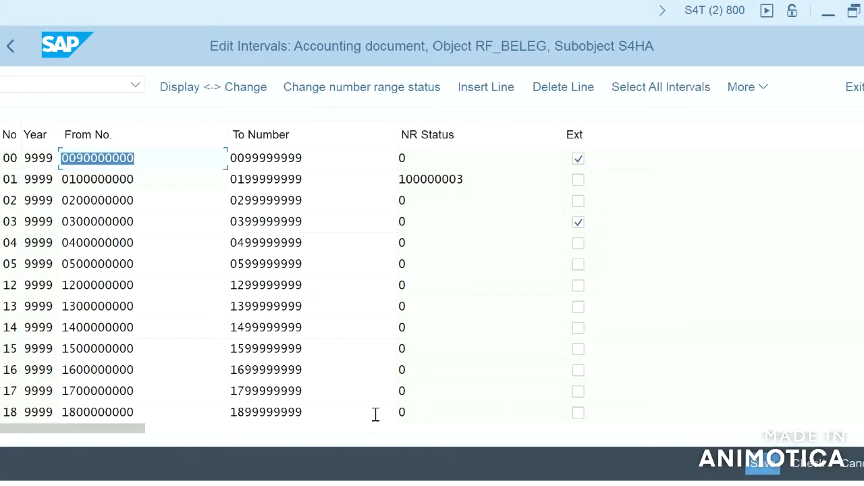
Find interval Z1 in the S4HA number ranges and copy its number range status
{"action": "key", "text": "Down"}
{"action": "key", "text": "Down"}
{"action": "key", "text": "Down"}
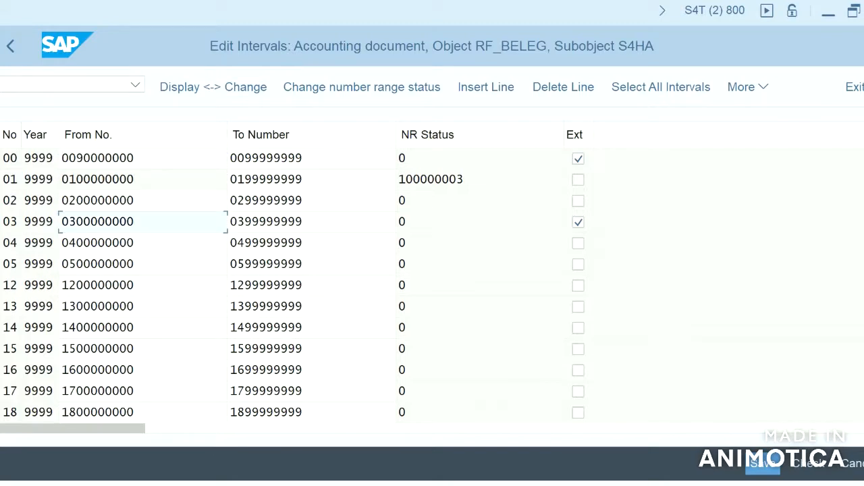
{"action": "key", "text": "Page_Down"}
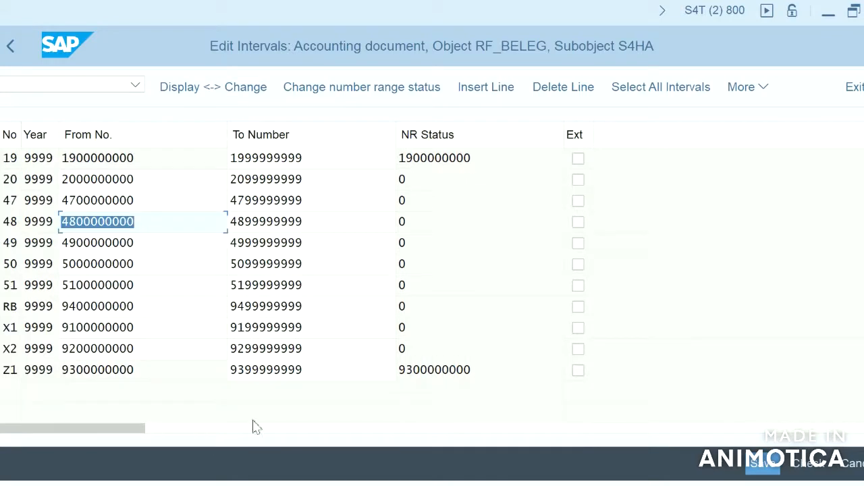
{"action": "left_click", "coordinate": [433, 373]}
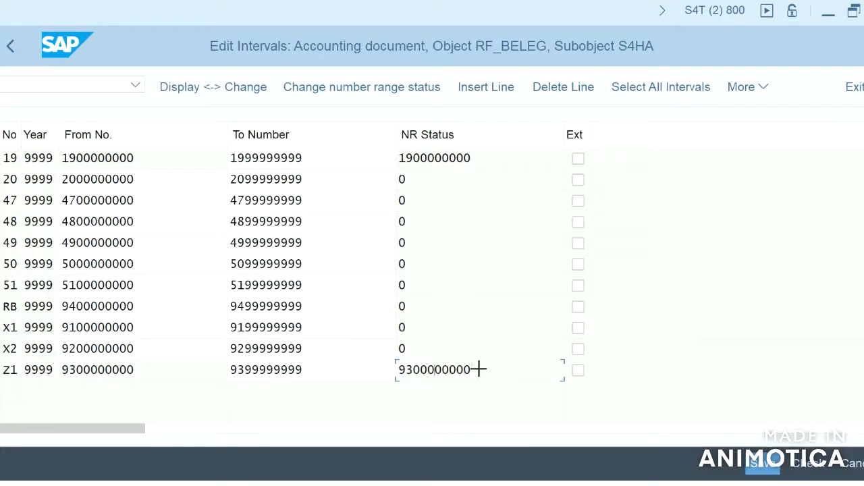
{"action": "double_click", "coordinate": [400, 371]}
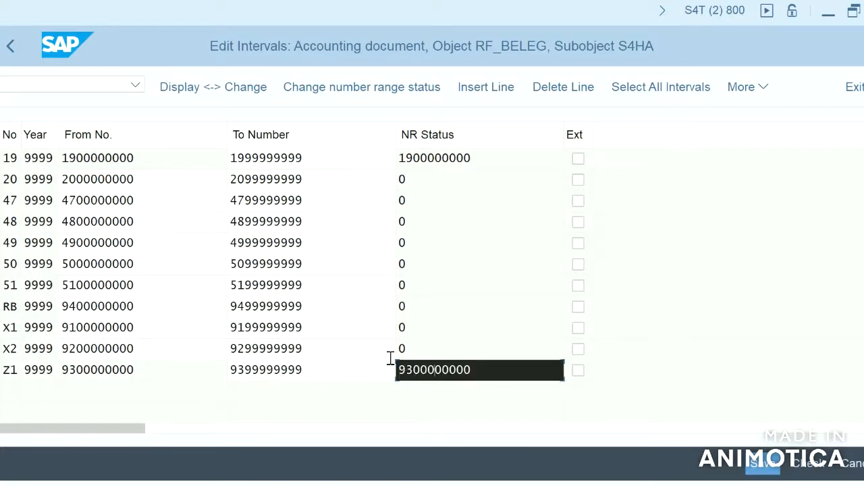
{"action": "key", "text": "ctrl+c"}
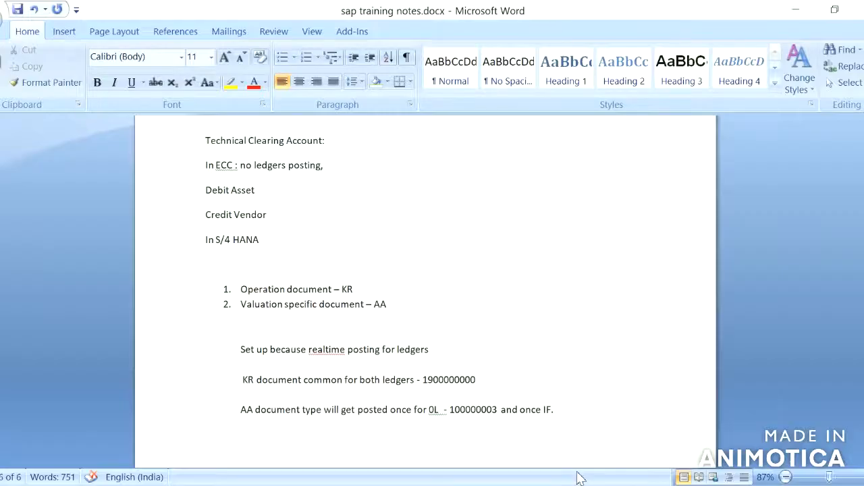
{"action": "type", "text": "- 100000003  and once IF - ."}
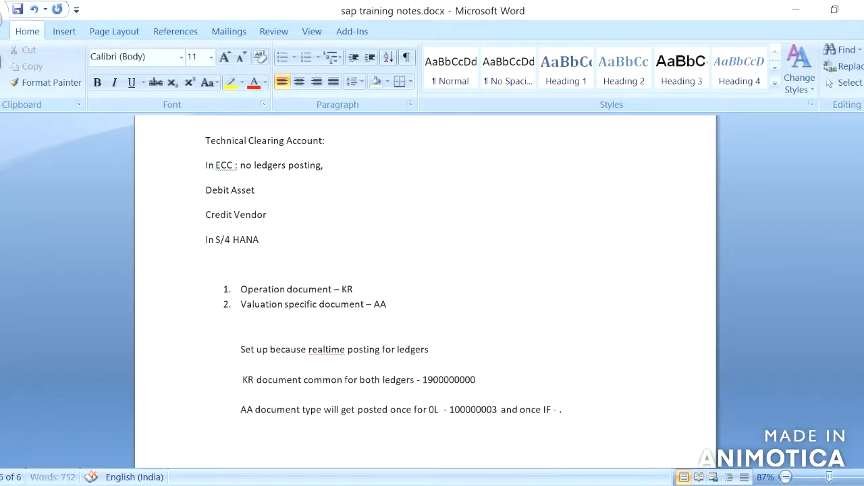
{"action": "key", "text": "ctrl+v"}
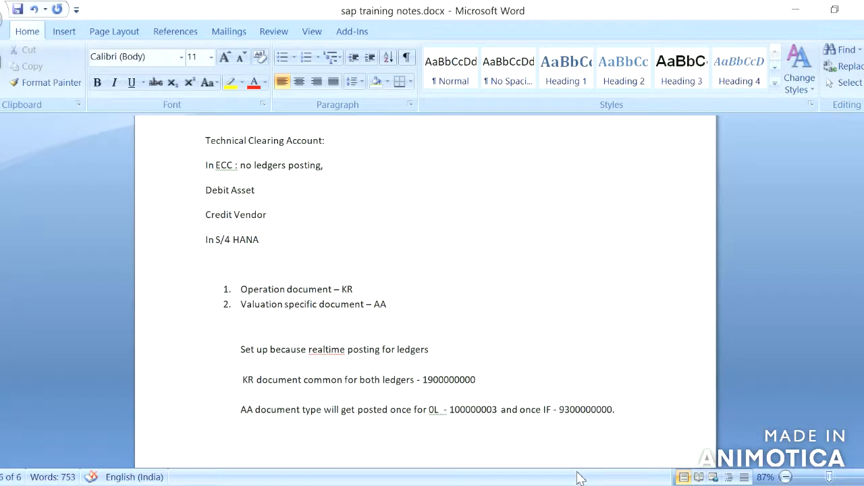
{"action": "key", "text": "ctrl+s"}
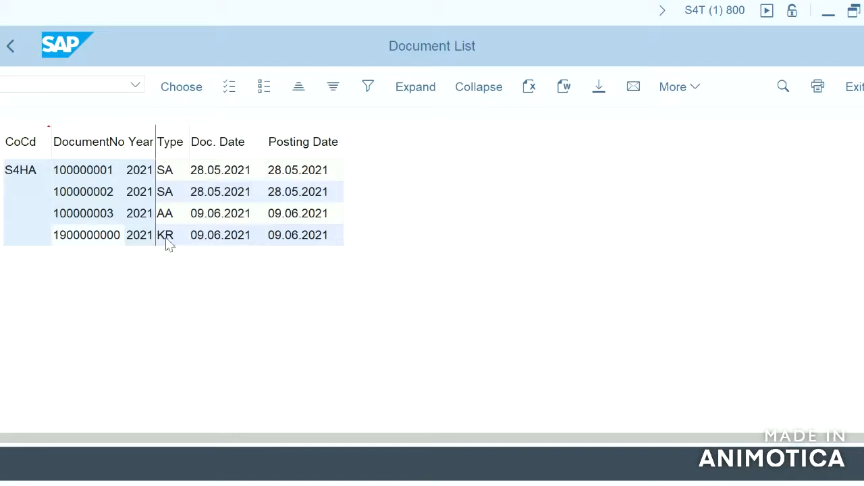
Switch to the SAP document list and compare the types and document numbers of the AA and KR documents
{"action": "left_click", "coordinate": [164, 215]}
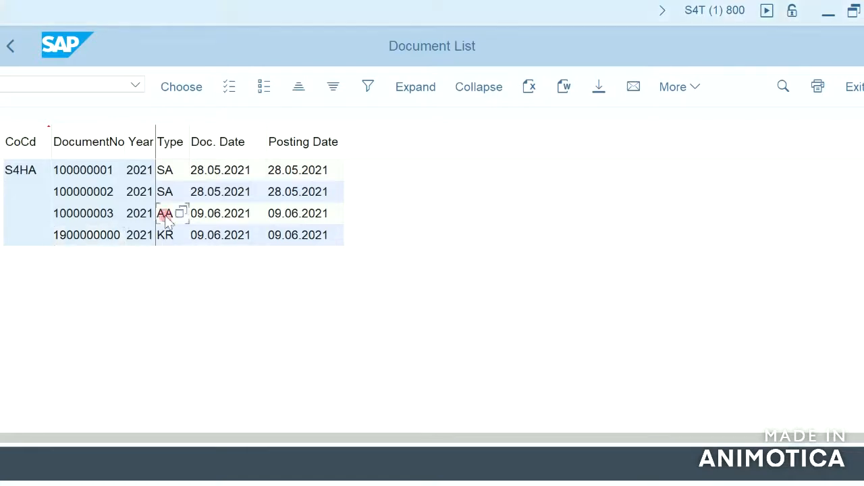
{"action": "left_click", "coordinate": [171, 242]}
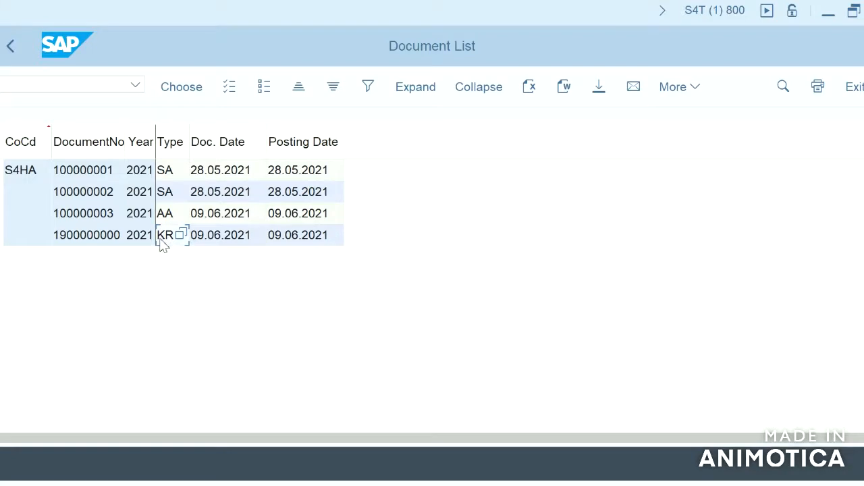
{"action": "left_click", "coordinate": [165, 217]}
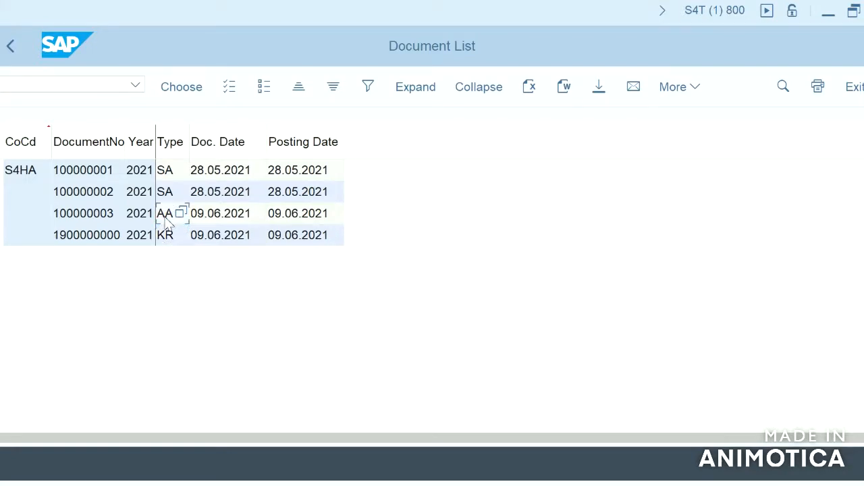
{"action": "left_click", "coordinate": [94, 220]}
{"action": "left_click", "coordinate": [97, 242]}
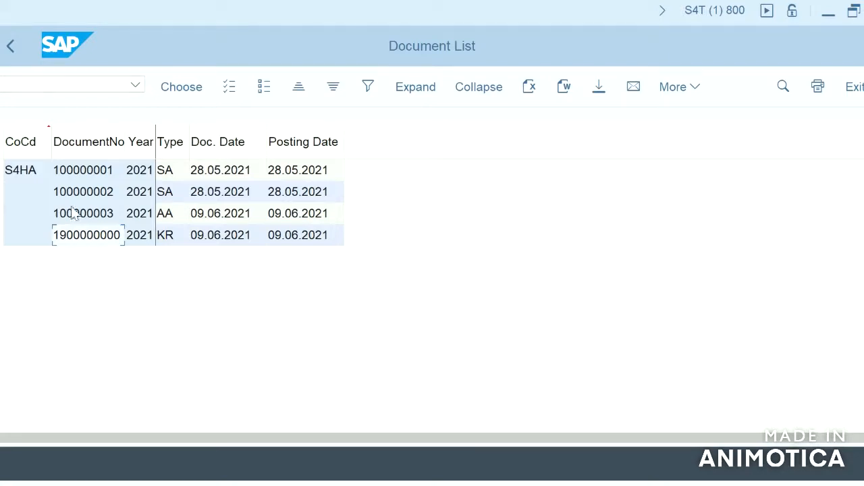
{"action": "left_click", "coordinate": [89, 217]}
{"action": "left_click", "coordinate": [100, 242]}
{"action": "left_click", "coordinate": [105, 216]}
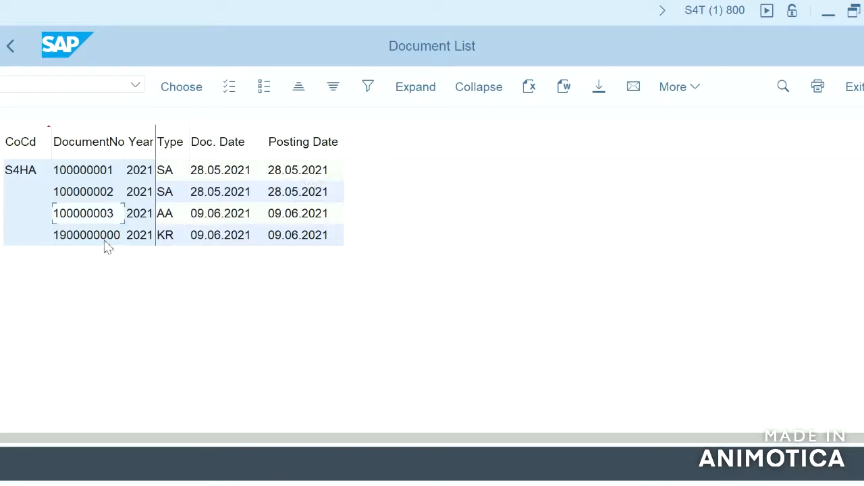
{"action": "left_click", "coordinate": [106, 244]}
{"action": "double_click", "coordinate": [107, 245]}
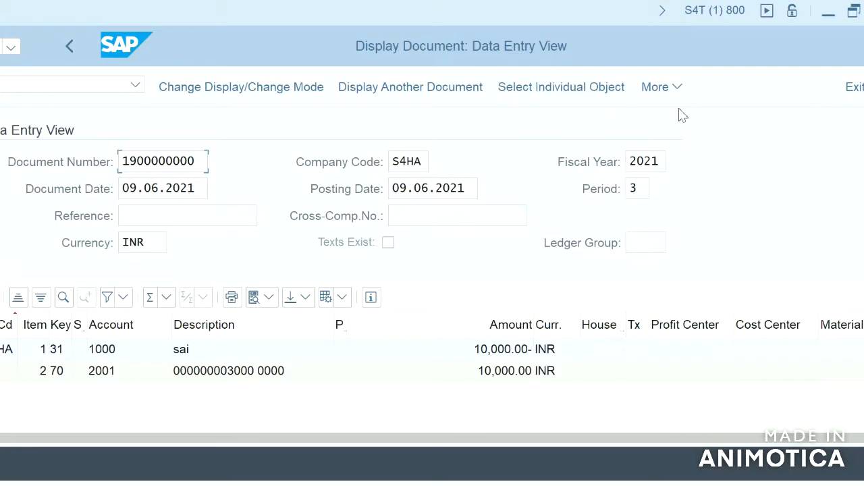
{"action": "left_click", "coordinate": [681, 91]}
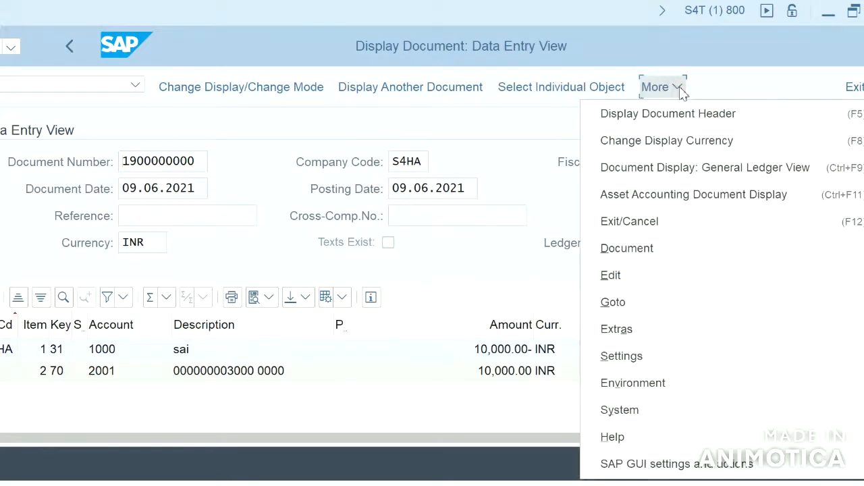
{"action": "mouse_move", "coordinate": [654, 386]}
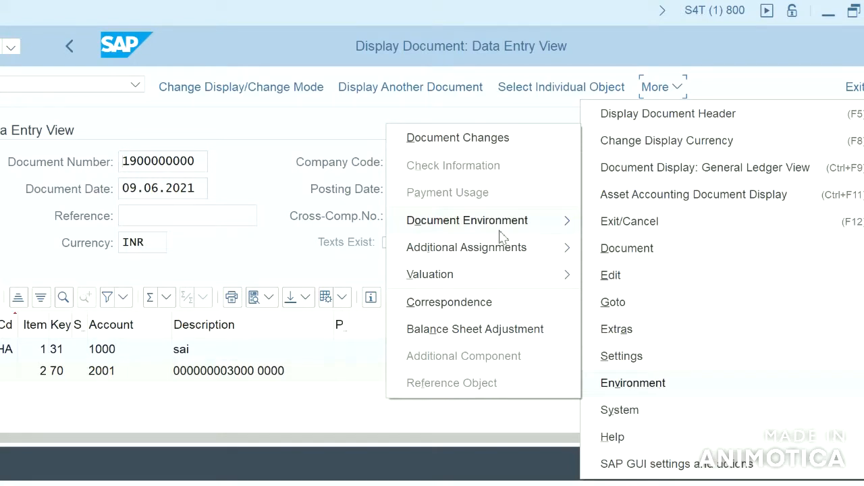
{"action": "mouse_move", "coordinate": [499, 229]}
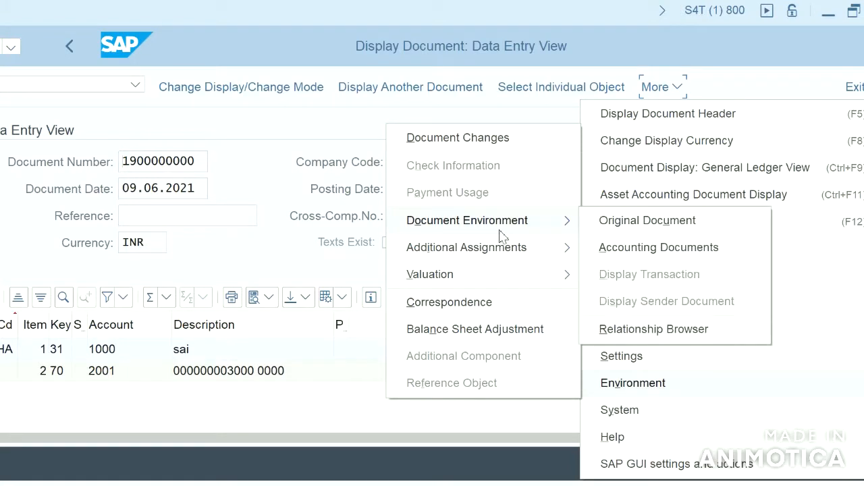
{"action": "left_click", "coordinate": [647, 248]}
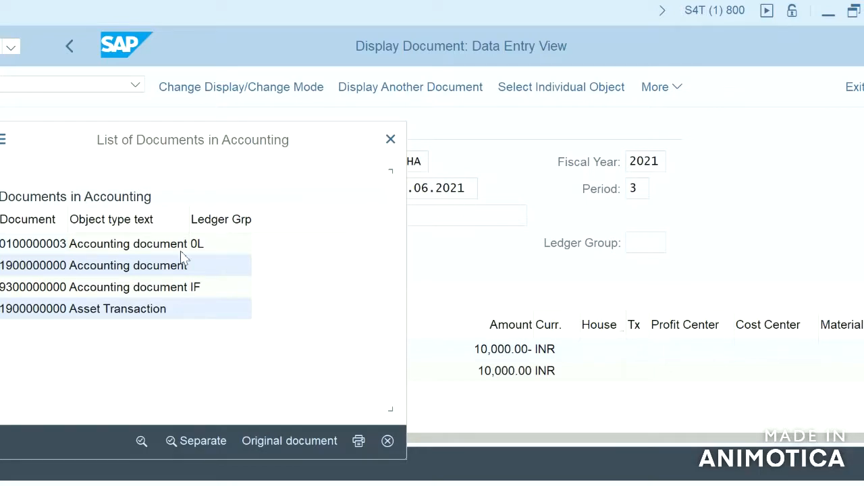
{"action": "left_click", "coordinate": [40, 268]}
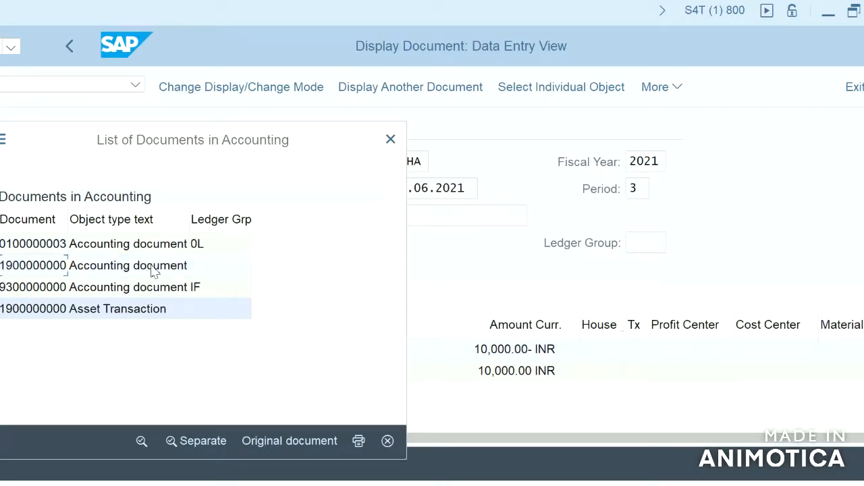
{"action": "left_click", "coordinate": [206, 268]}
{"action": "double_click", "coordinate": [206, 268]}
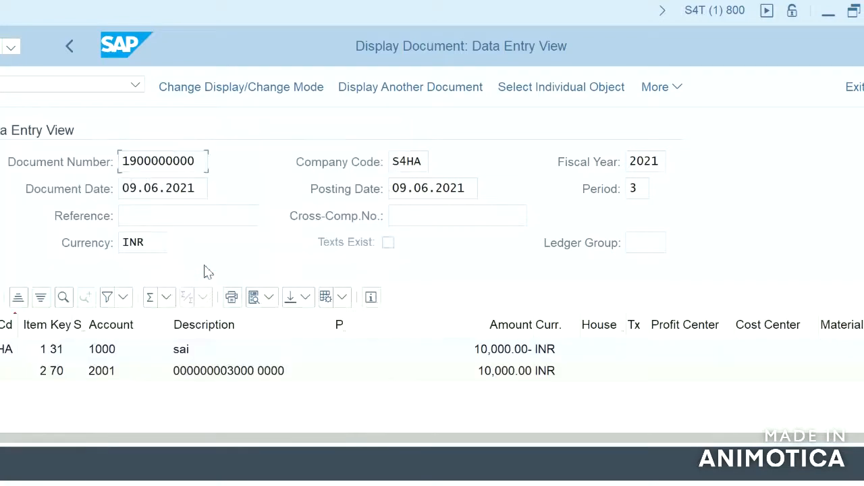
{"action": "left_click", "coordinate": [69, 44]}
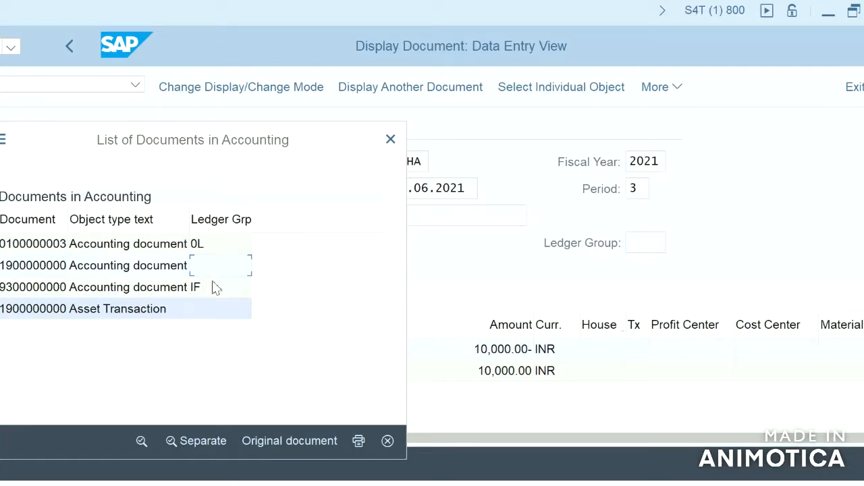
{"action": "left_click", "coordinate": [207, 244]}
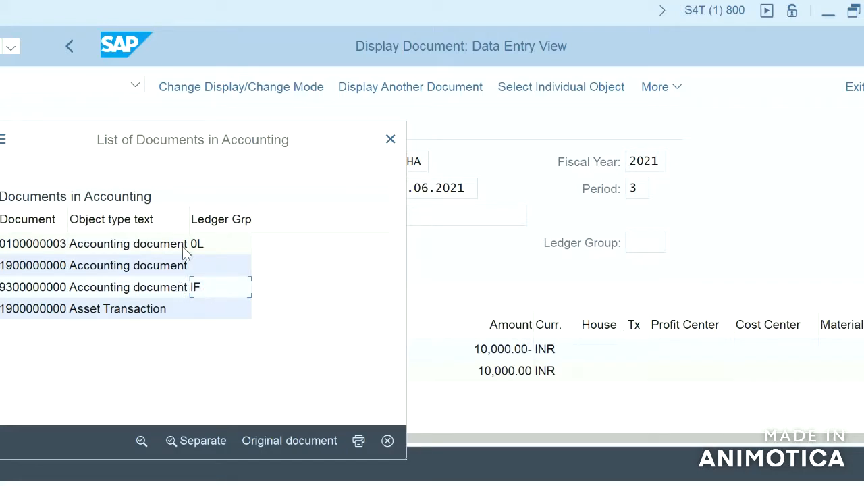
{"action": "left_click", "coordinate": [178, 267]}
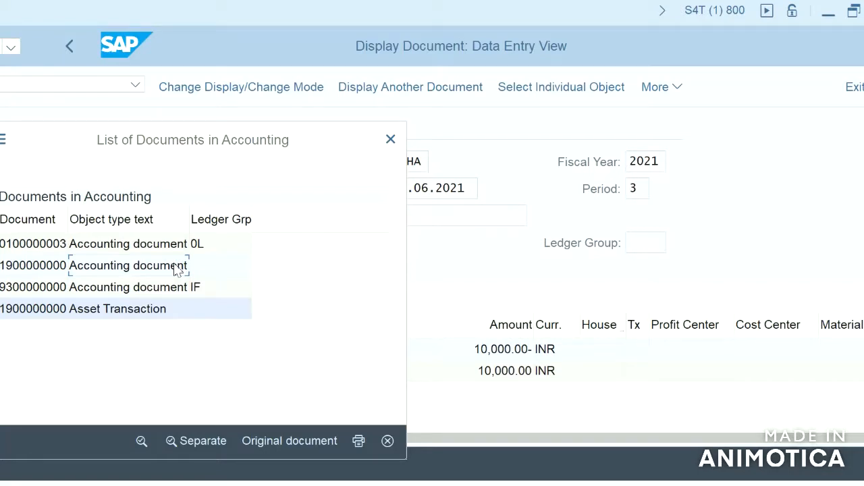
{"action": "double_click", "coordinate": [55, 267]}
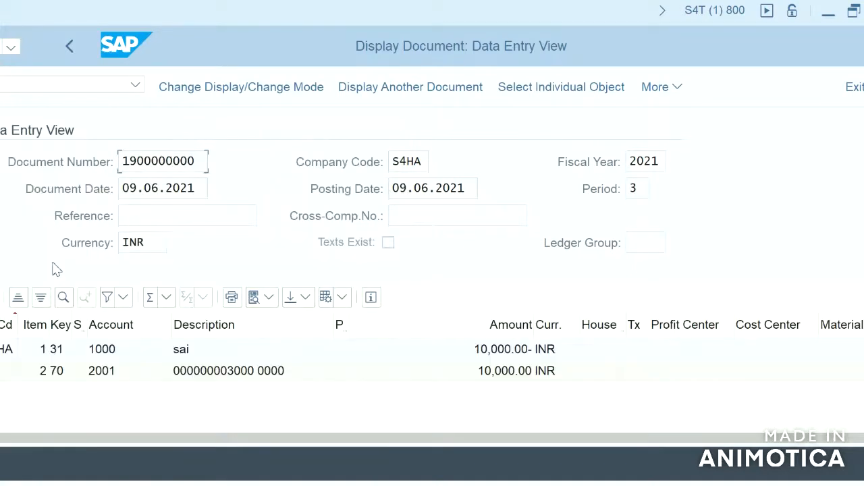
{"action": "left_click", "coordinate": [57, 353]}
{"action": "left_click", "coordinate": [125, 378]}
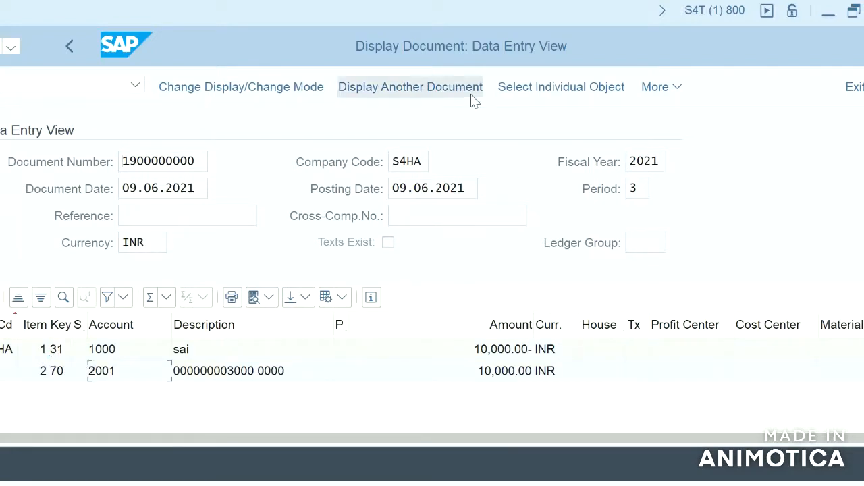
{"action": "left_click", "coordinate": [677, 87]}
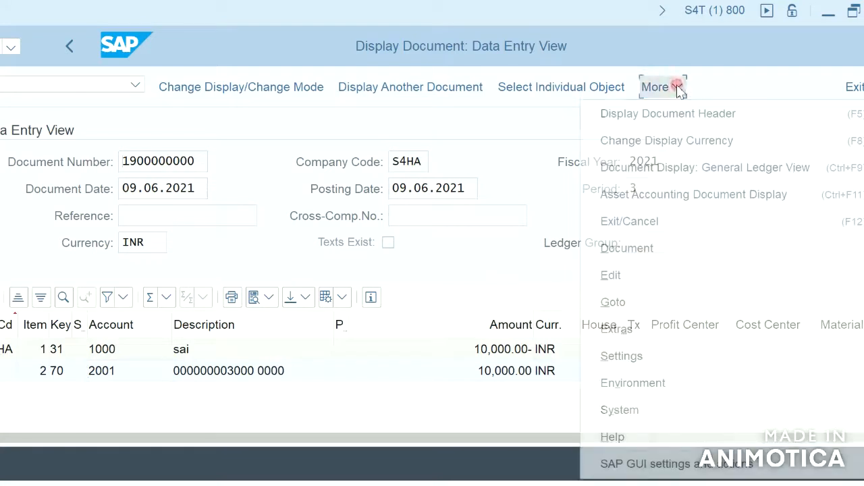
{"action": "left_click", "coordinate": [681, 115]}
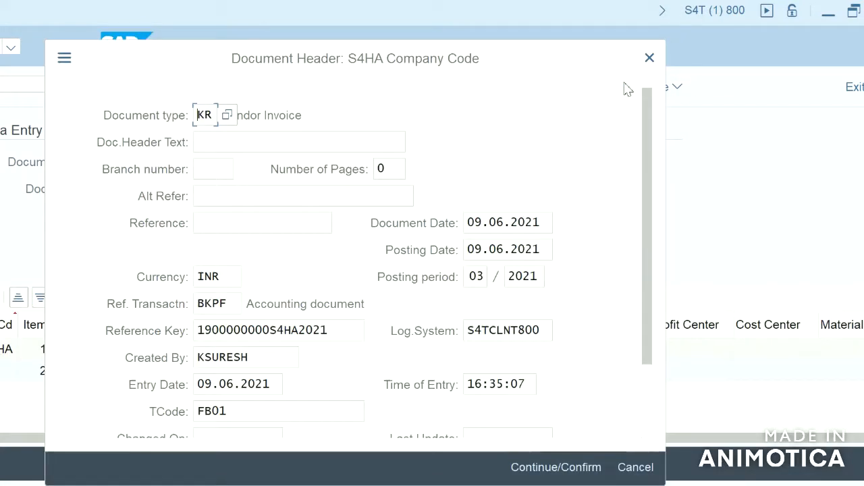
{"action": "left_click", "coordinate": [658, 62]}
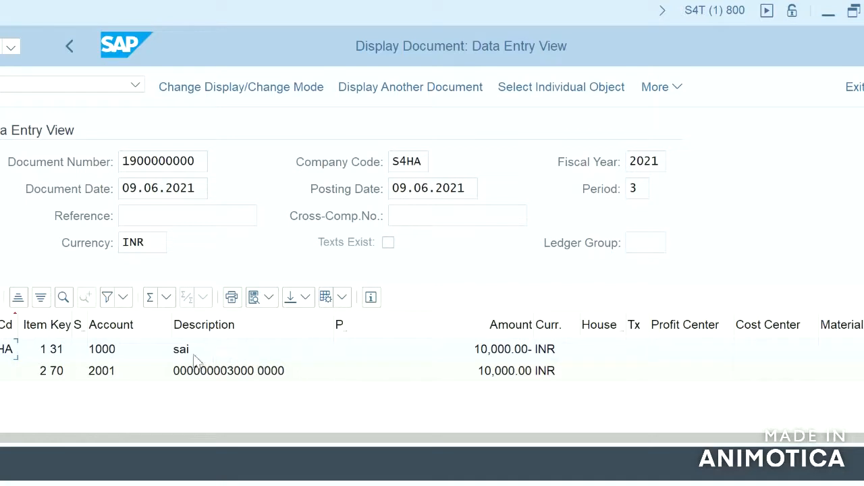
{"action": "left_click", "coordinate": [73, 46]}
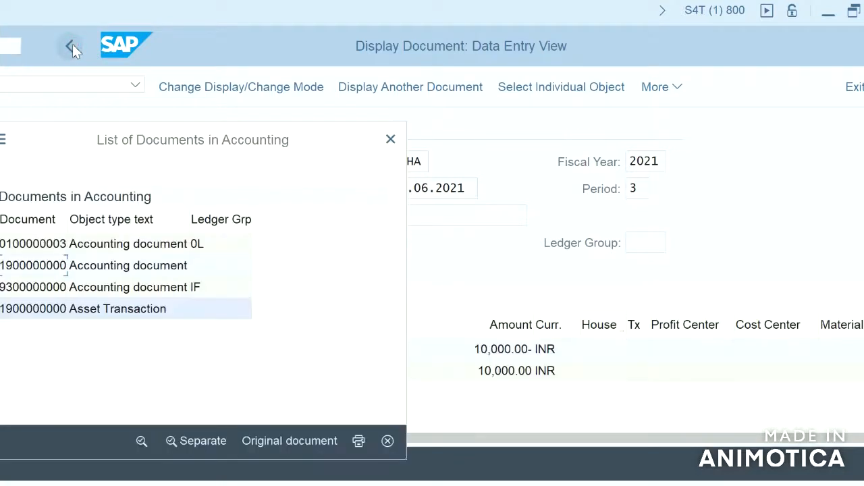
{"action": "left_click", "coordinate": [141, 249]}
{"action": "double_click", "coordinate": [142, 249]}
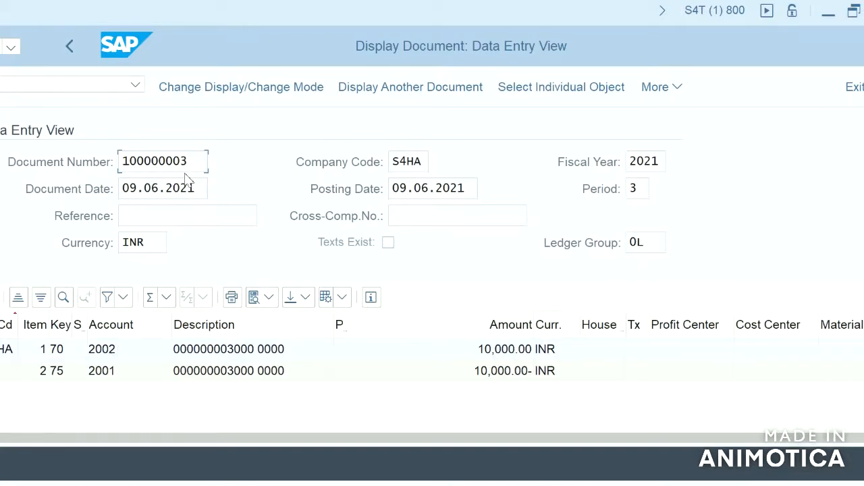
{"action": "left_click", "coordinate": [66, 44]}
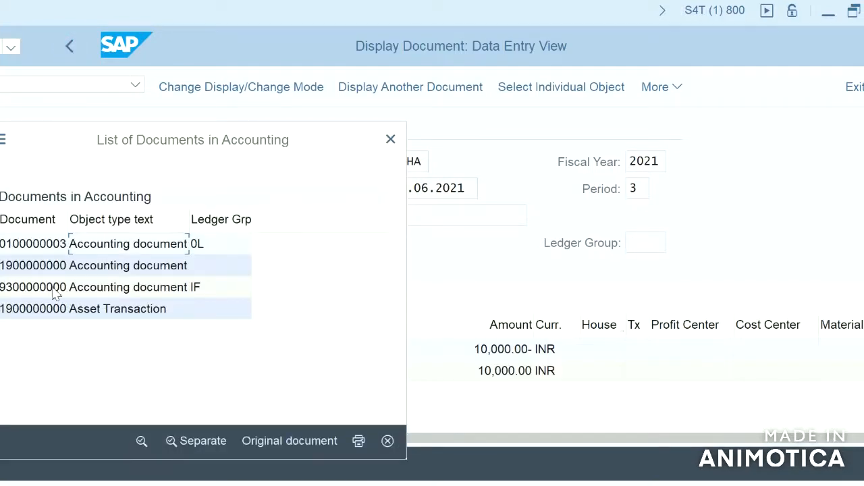
{"action": "double_click", "coordinate": [101, 291]}
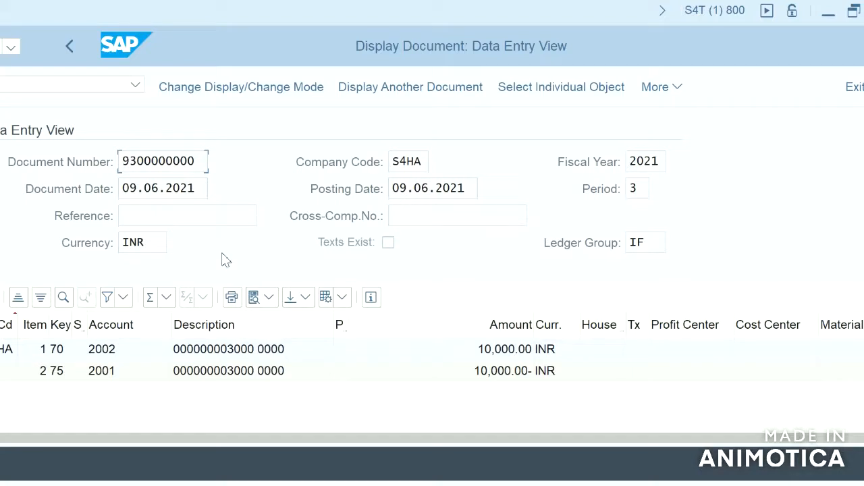
{"action": "left_click", "coordinate": [73, 54]}
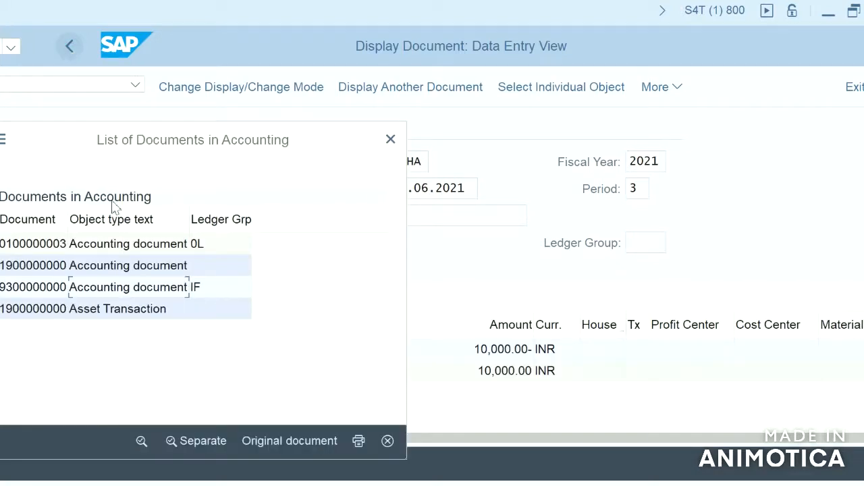
Open the Asset Transaction entry and examine the remaining columns of the asset acquisition posting in ledger group 0L
{"action": "double_click", "coordinate": [77, 314]}
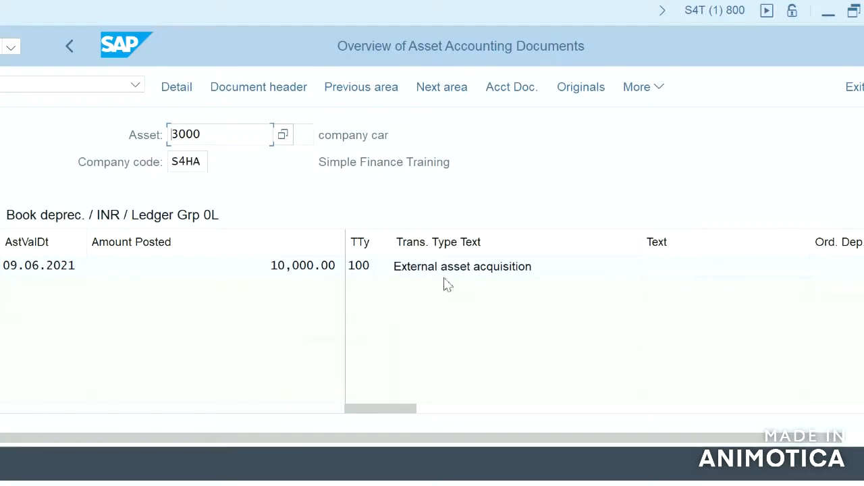
{"action": "left_click", "coordinate": [842, 410]}
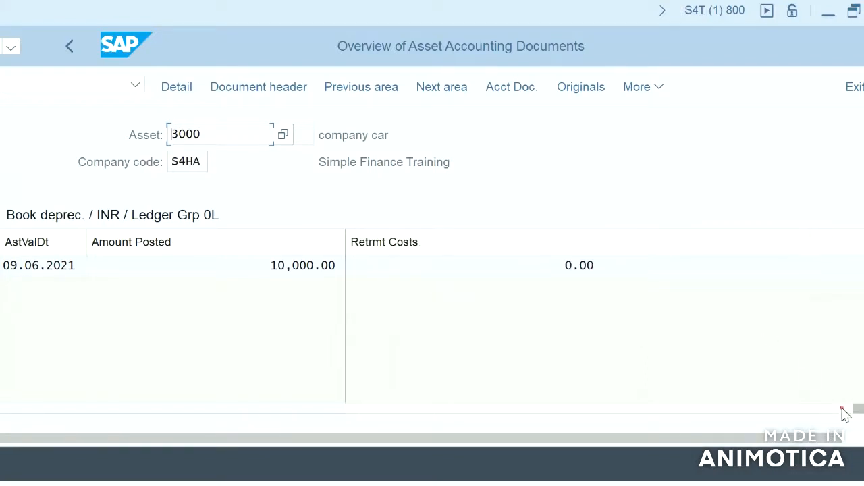
Finish reviewing the asset acquisition columns, then leave the asset documents and the document list, returning to the document display's initial screen
{"action": "left_click", "coordinate": [390, 417]}
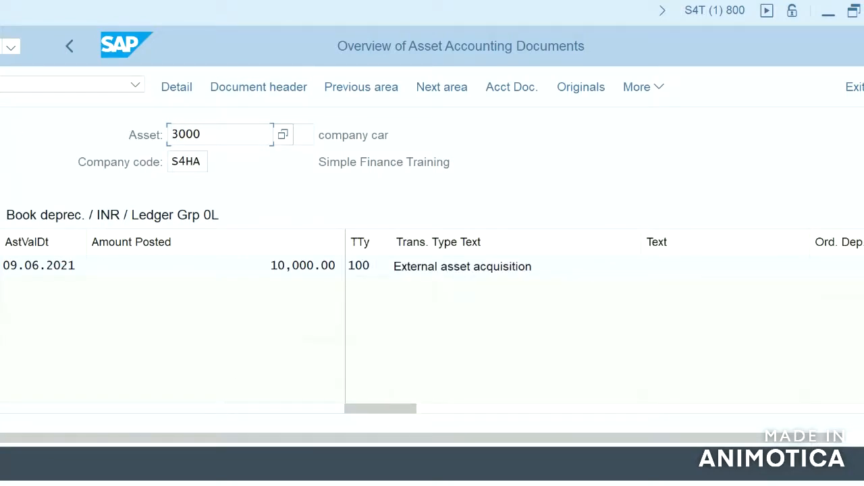
{"action": "left_click", "coordinate": [853, 94]}
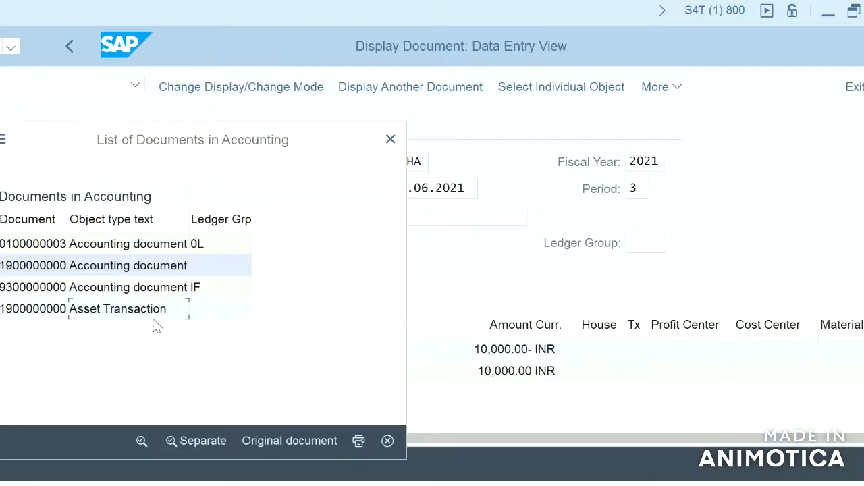
{"action": "left_click", "coordinate": [391, 143]}
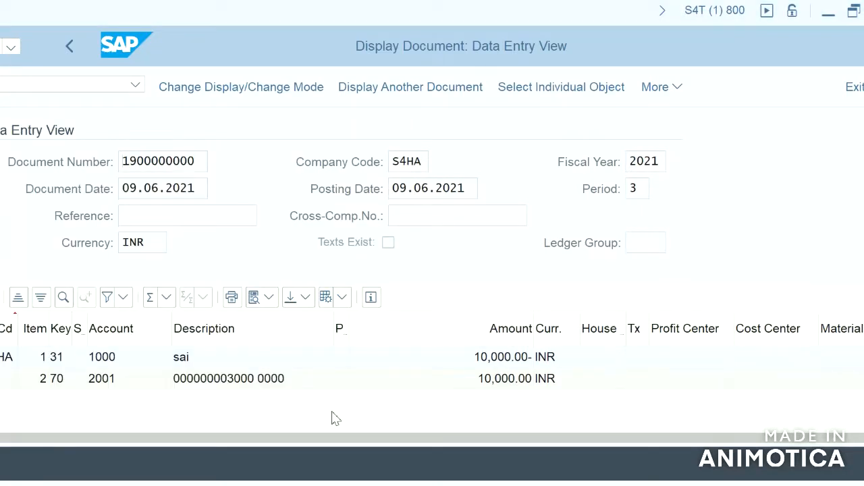
{"action": "left_click", "coordinate": [69, 45]}
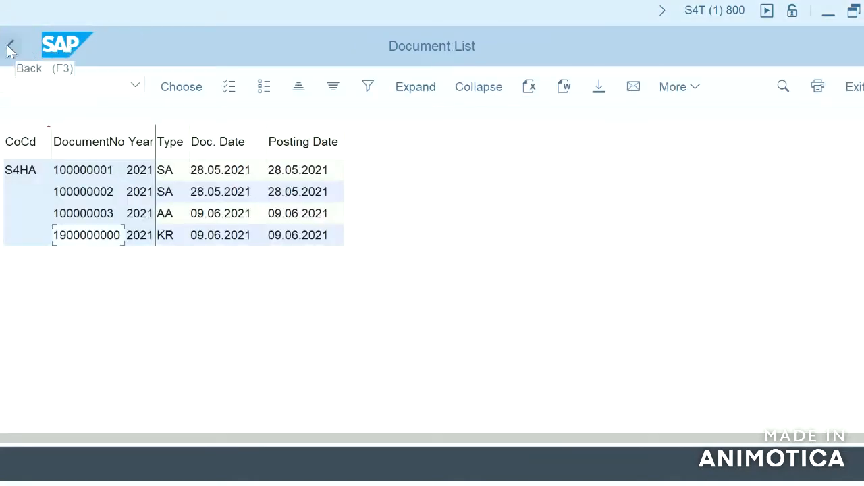
{"action": "left_click", "coordinate": [10, 46]}
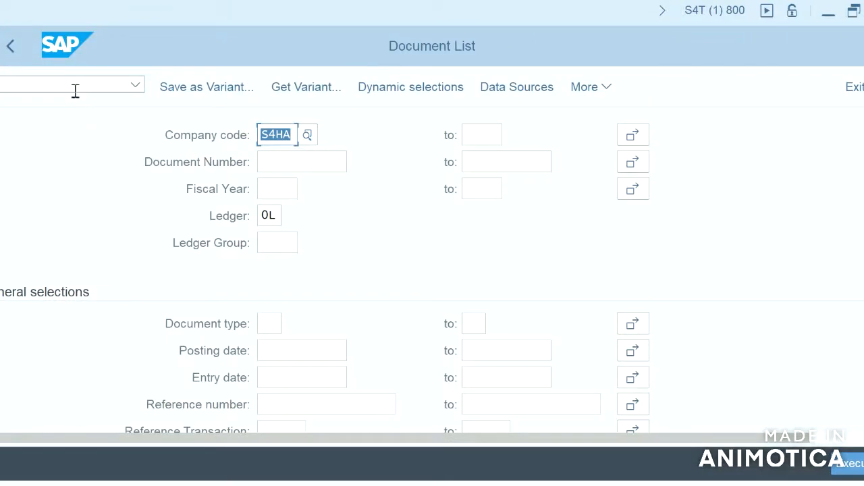
{"action": "left_click", "coordinate": [10, 45]}
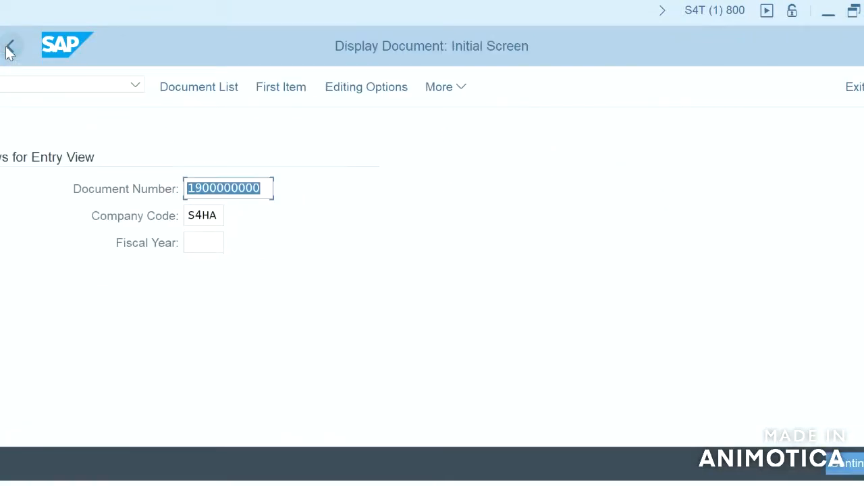
Start transaction AW01N in the current session and load asset 3000 of company code S4HA
{"action": "left_click", "coordinate": [66, 83]}
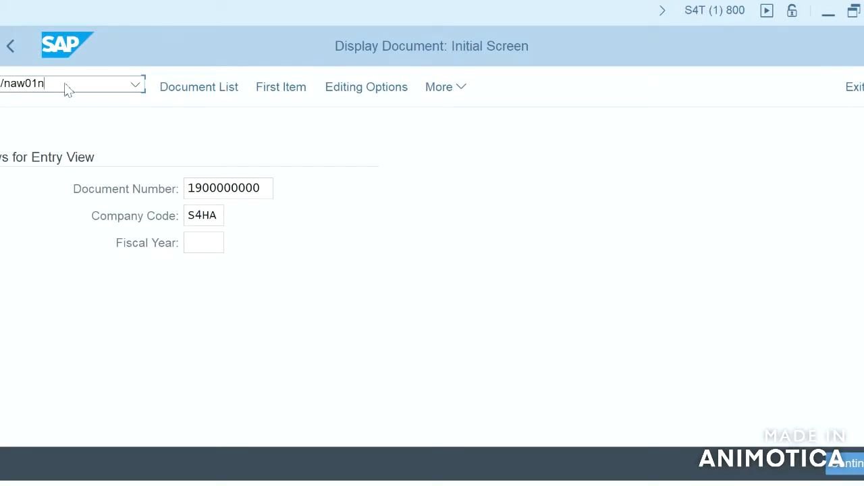
{"action": "type", "text": "/naw01n"}
{"action": "key", "text": "Return"}
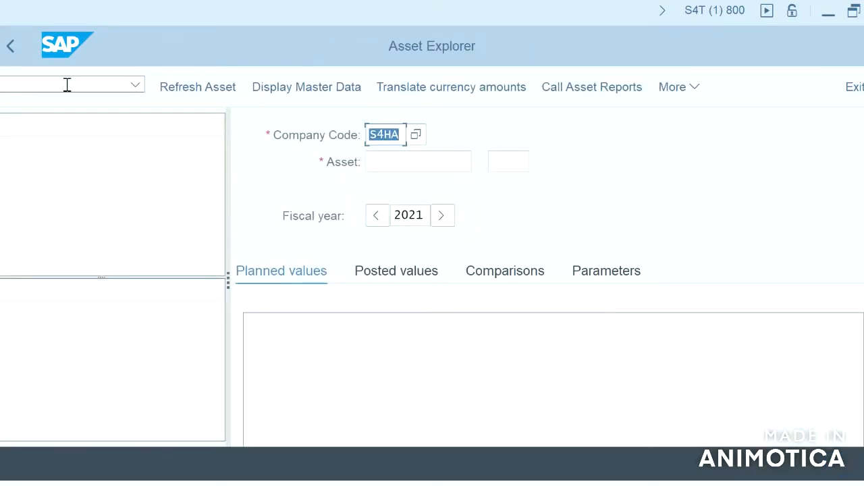
{"action": "left_click", "coordinate": [451, 161]}
{"action": "type", "text": "3"}
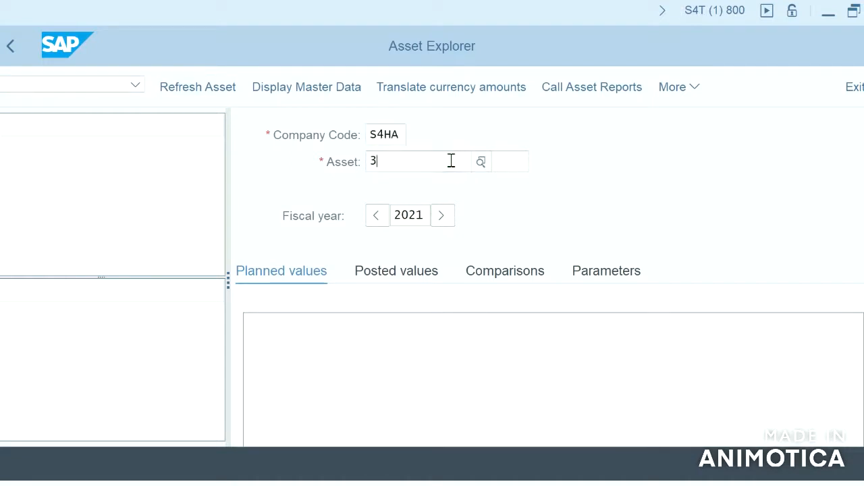
{"action": "type", "text": "000"}
{"action": "key", "text": "Return"}
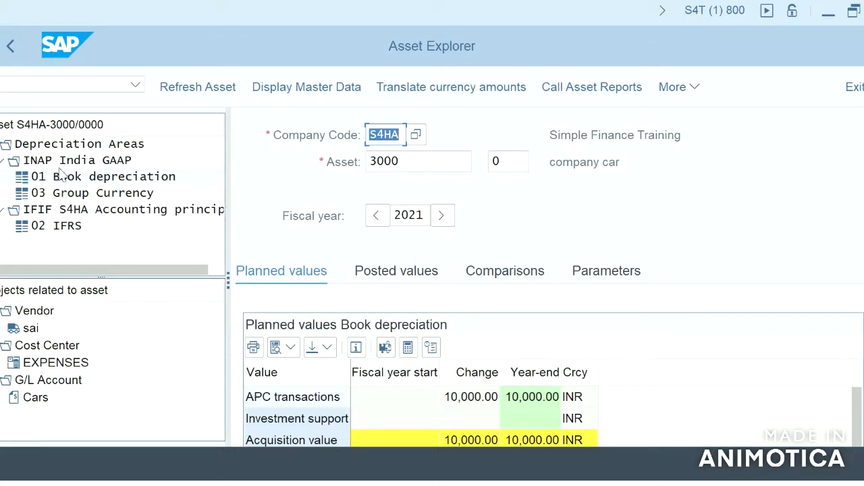
Review the planned values of asset 3000 for areas 01 Book depreciation, 03 Group Currency and 02 IFRS
{"action": "left_click", "coordinate": [112, 177]}
{"action": "left_click", "coordinate": [118, 193]}
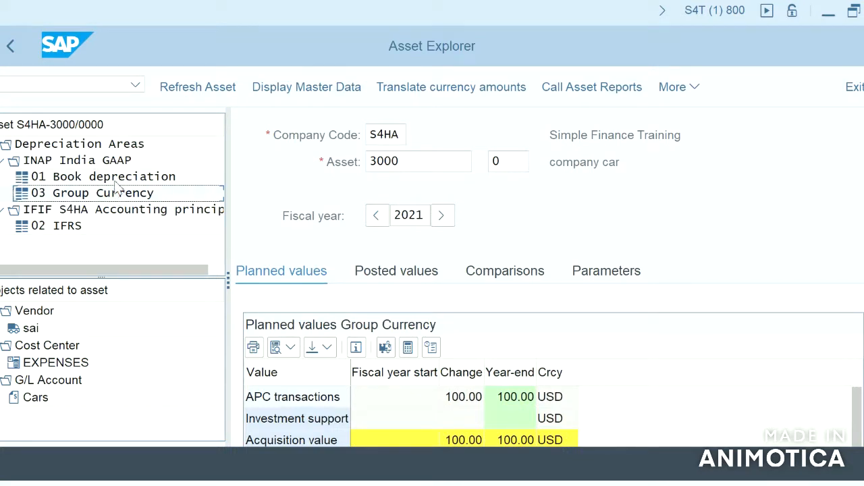
{"action": "left_click", "coordinate": [80, 232]}
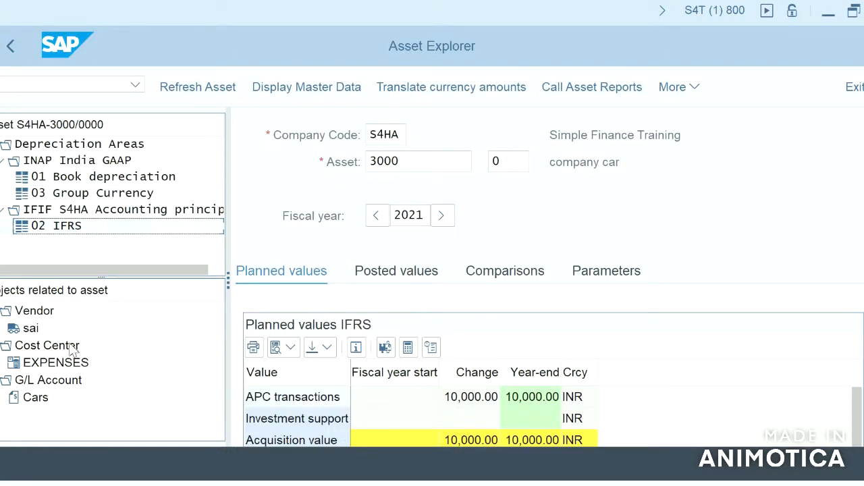
Go through the objects related to the asset: its vendor, the EXPENSES cost center and the Cars G/L account
{"action": "left_click", "coordinate": [36, 314]}
{"action": "left_click", "coordinate": [31, 329]}
{"action": "left_click", "coordinate": [41, 347]}
{"action": "left_click", "coordinate": [46, 364]}
{"action": "left_click", "coordinate": [49, 382]}
{"action": "left_click", "coordinate": [48, 403]}
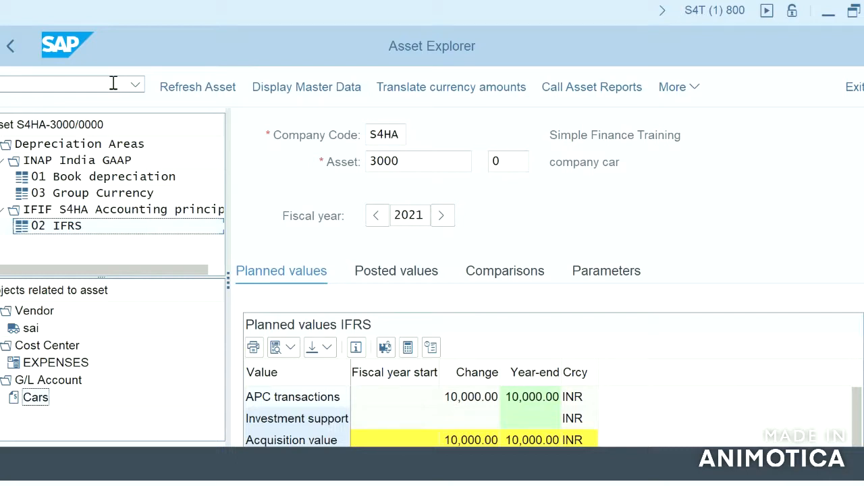
Examine the IFRS area's planned values, including ordinary depreciation, and the asset's transactions
{"action": "scroll", "coordinate": [549, 270], "scroll_direction": "down", "scroll_amount": 5}
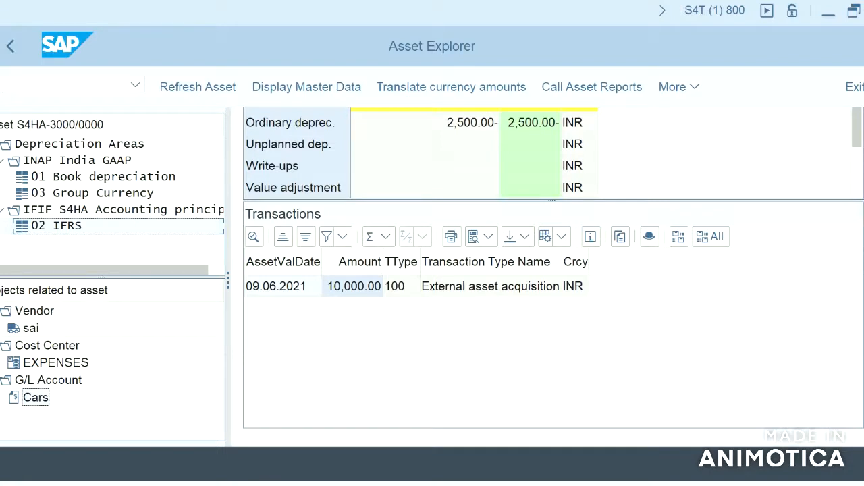
{"action": "scroll", "coordinate": [549, 270], "scroll_direction": "up", "scroll_amount": 5}
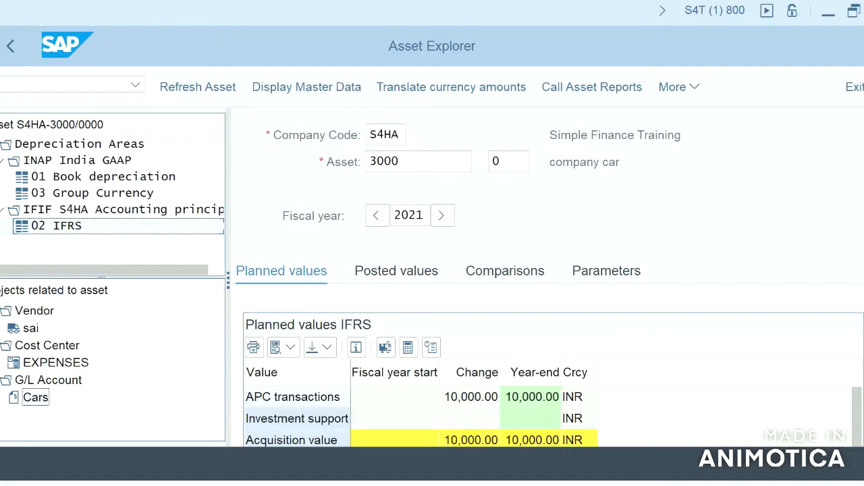
{"action": "left_click", "coordinate": [854, 10]}
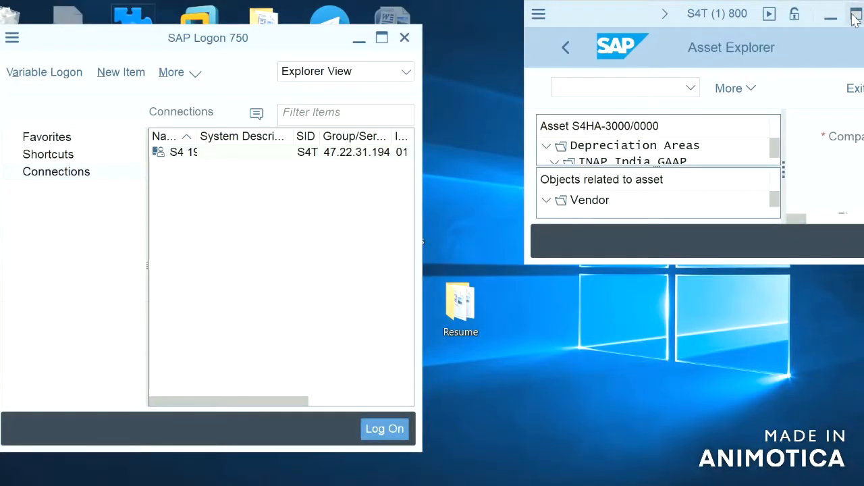
{"action": "left_click", "coordinate": [855, 15]}
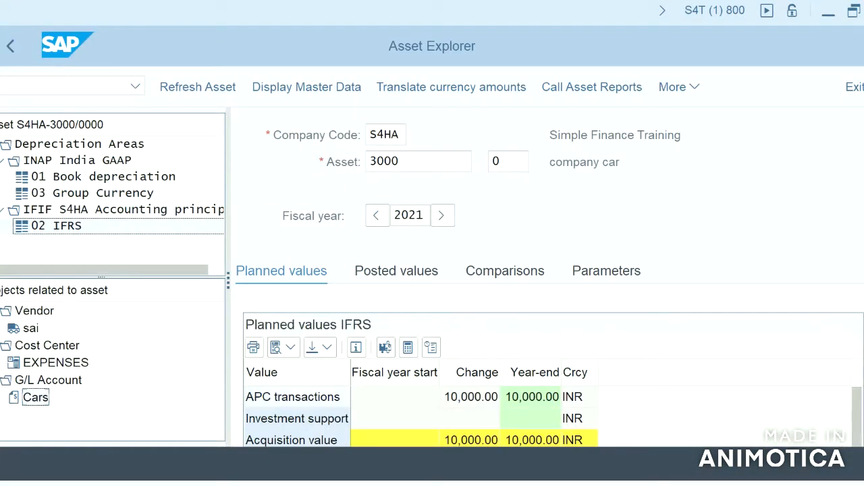
{"action": "scroll", "coordinate": [549, 282], "scroll_direction": "down", "scroll_amount": 2}
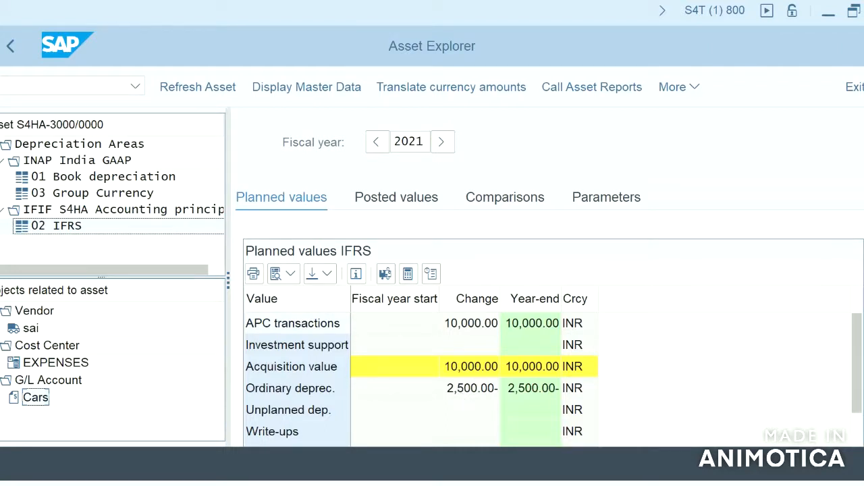
Start transaction AS03 in a new session and display the master data of asset 3000 in company code S4HA
{"action": "left_click", "coordinate": [108, 90]}
{"action": "type", "text": "/oas03"}
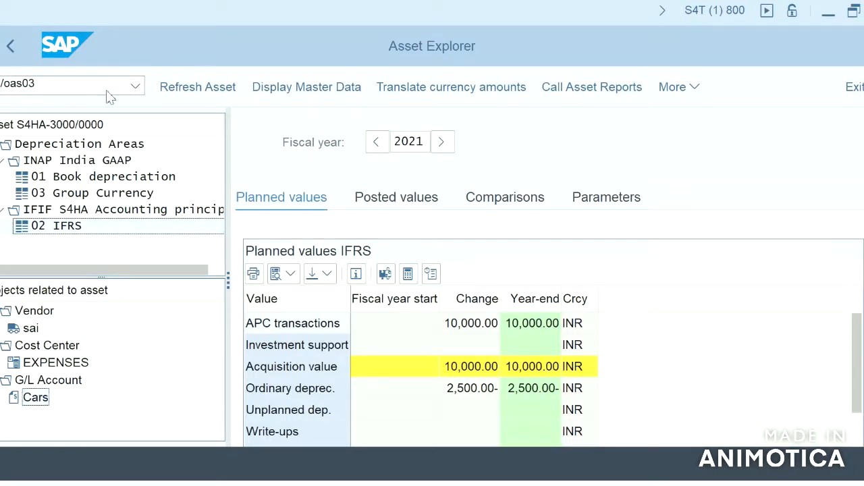
{"action": "key", "text": "Return"}
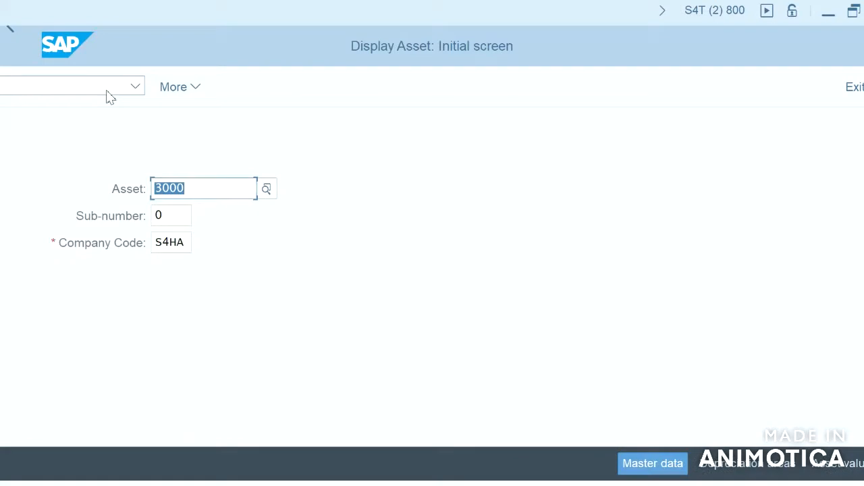
{"action": "key", "text": "Return"}
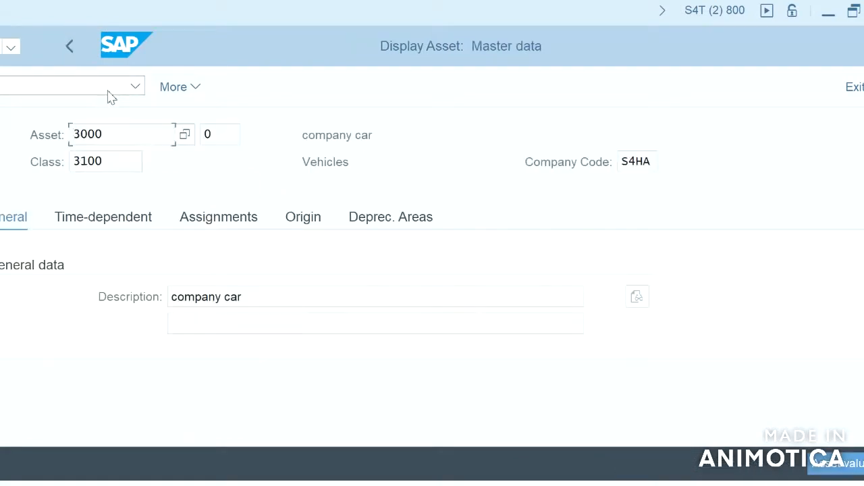
Check the depreciation key and useful life of each depreciation area in the master data of asset 3000
{"action": "left_click", "coordinate": [121, 216]}
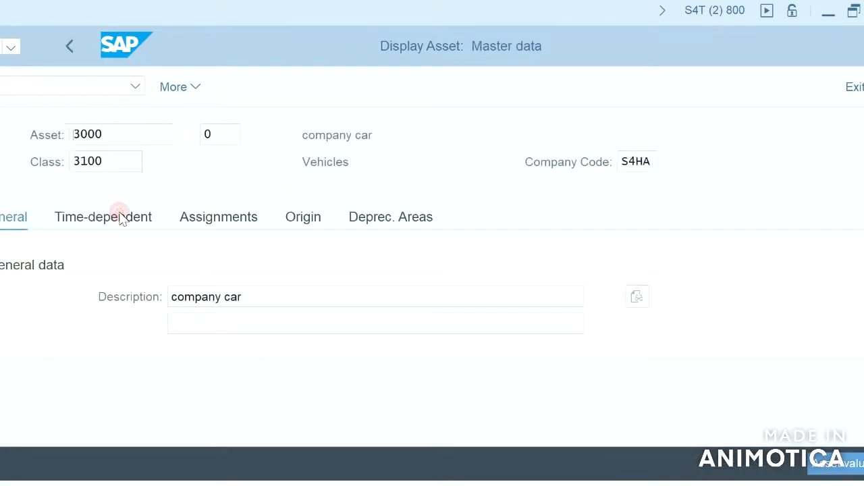
{"action": "left_click", "coordinate": [381, 219]}
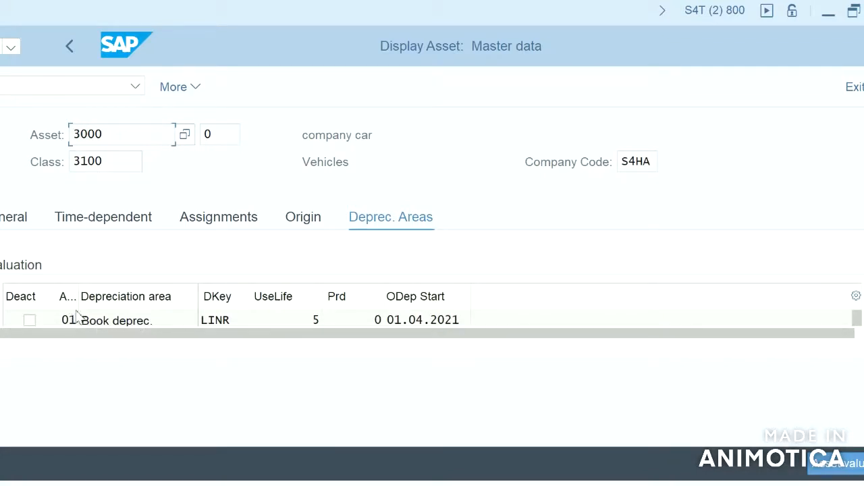
{"action": "left_click", "coordinate": [313, 319]}
{"action": "scroll", "coordinate": [432, 294], "scroll_direction": "down", "scroll_amount": 3}
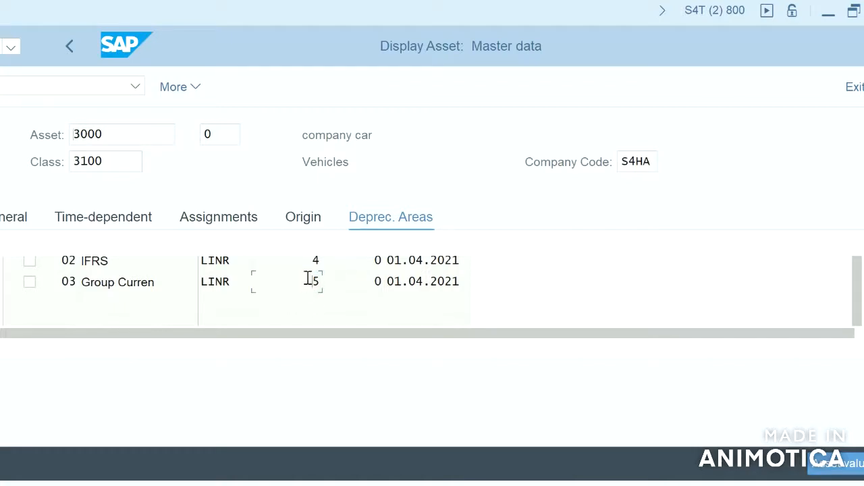
Switch back to the Asset Explorer session and examine the planned values and transactions of area 01 Book depreciation
{"action": "mouse_move", "coordinate": [560, 474]}
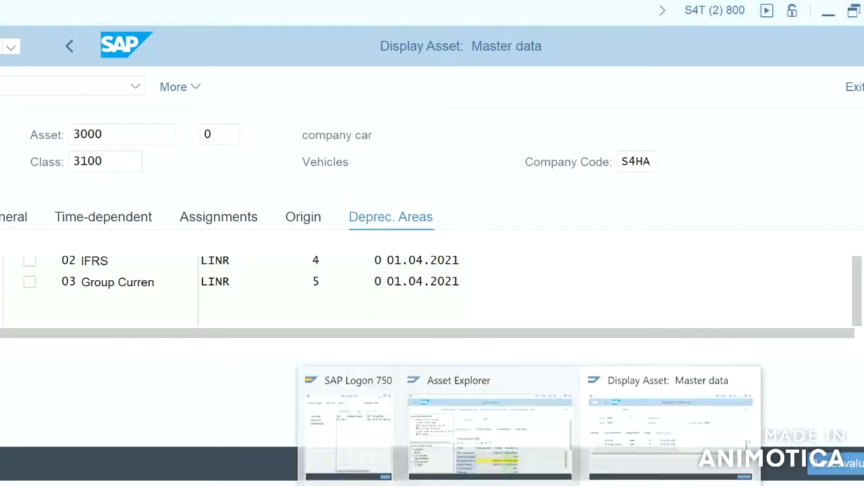
{"action": "mouse_move", "coordinate": [514, 438]}
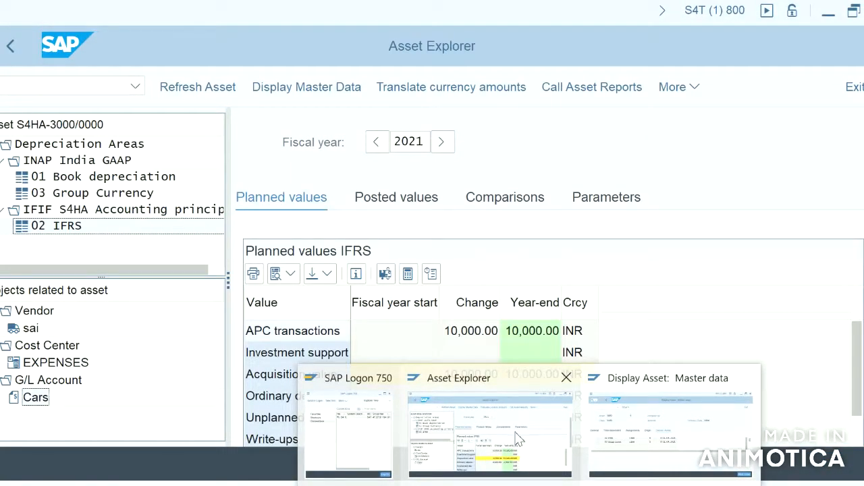
{"action": "left_click", "coordinate": [515, 438]}
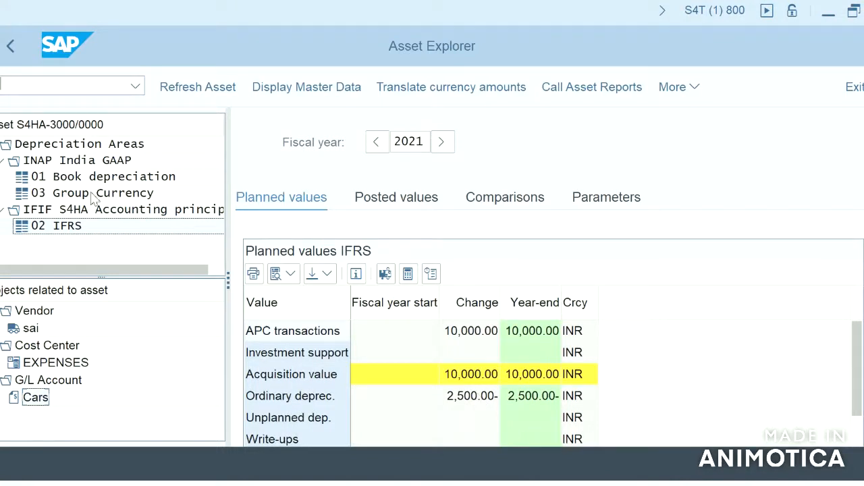
{"action": "left_click", "coordinate": [110, 181]}
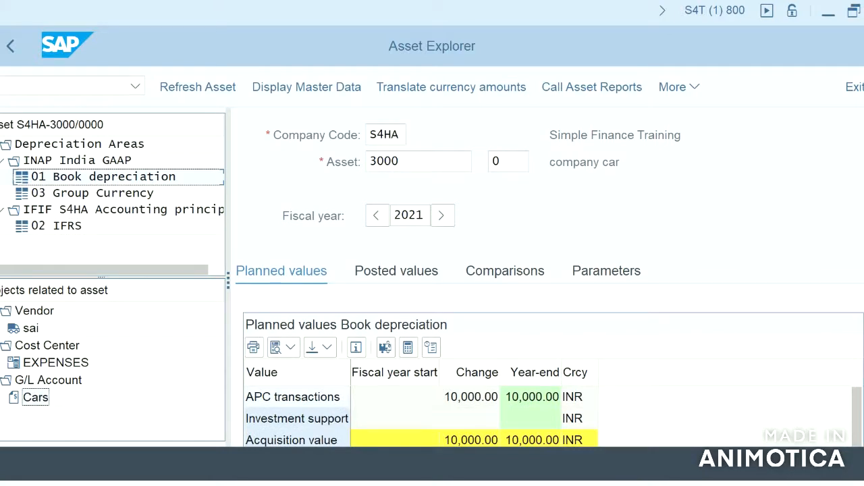
{"action": "scroll", "coordinate": [550, 280], "scroll_direction": "down", "scroll_amount": 1}
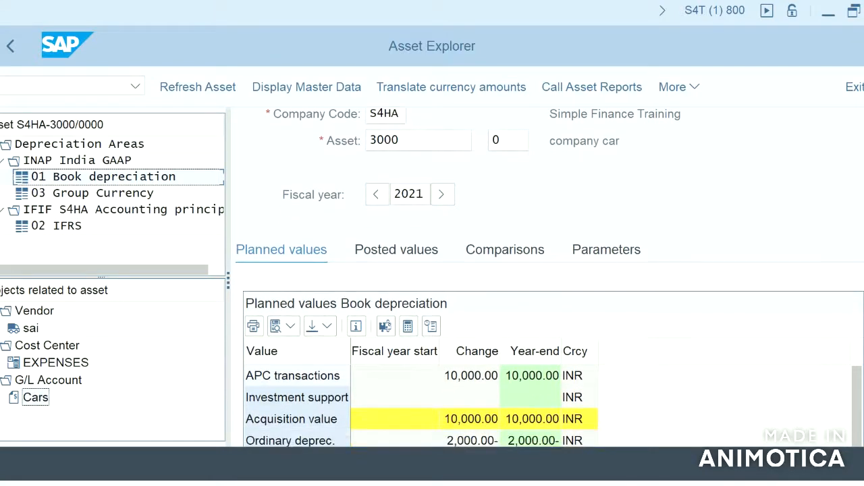
{"action": "scroll", "coordinate": [549, 280], "scroll_direction": "down", "scroll_amount": 4}
{"action": "scroll", "coordinate": [549, 281], "scroll_direction": "down", "scroll_amount": 5}
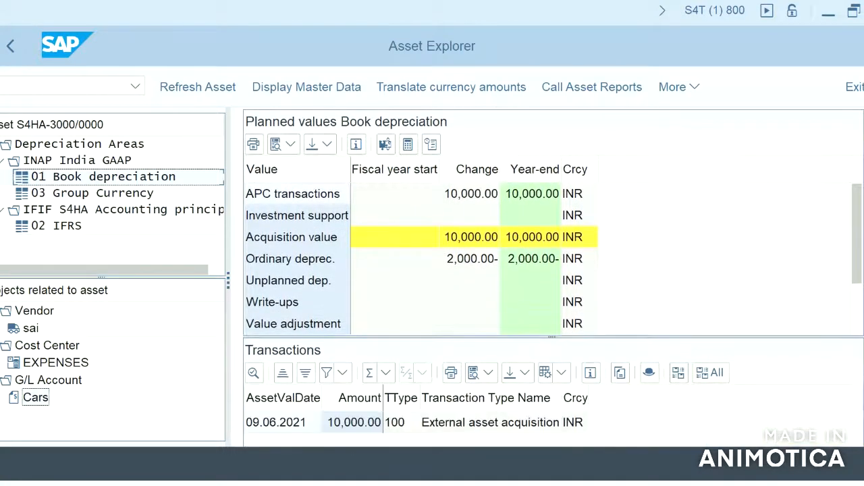
{"action": "scroll", "coordinate": [550, 280], "scroll_direction": "up", "scroll_amount": 4}
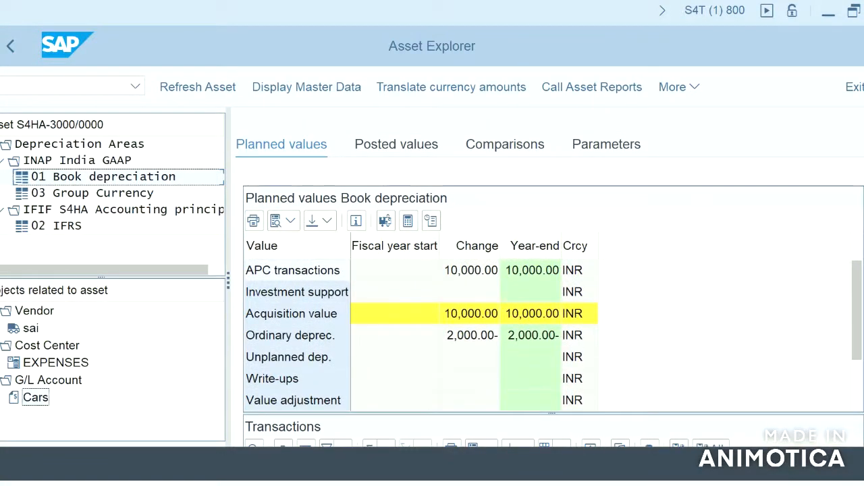
Display how the ordinary depreciation of the book area is calculated, review its period details, and return to the asset values
{"action": "left_click", "coordinate": [459, 338]}
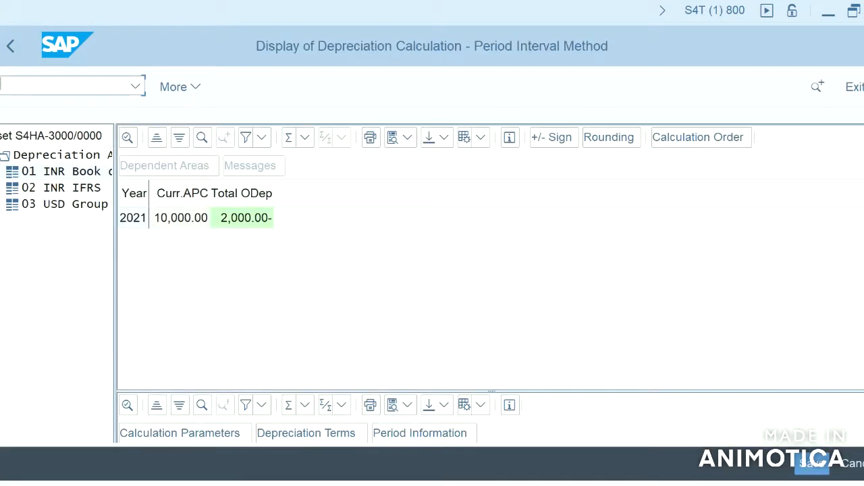
{"action": "scroll", "coordinate": [432, 277], "scroll_direction": "down", "scroll_amount": 3}
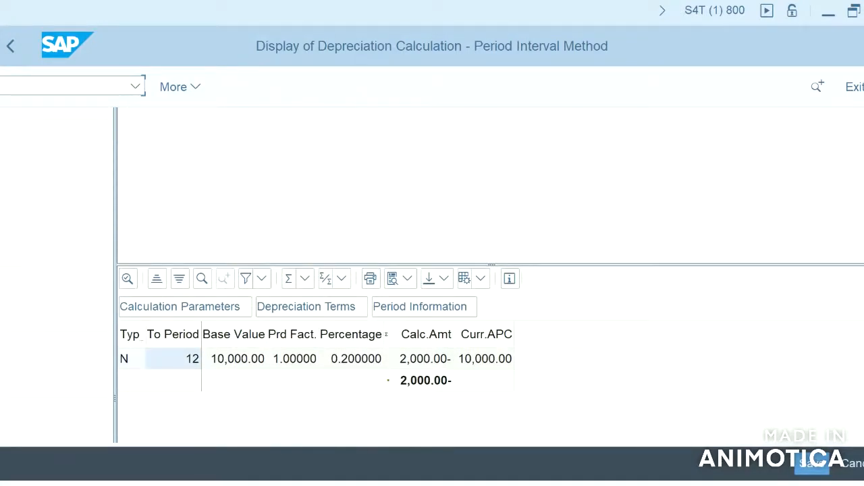
{"action": "scroll", "coordinate": [432, 277], "scroll_direction": "up", "scroll_amount": 3}
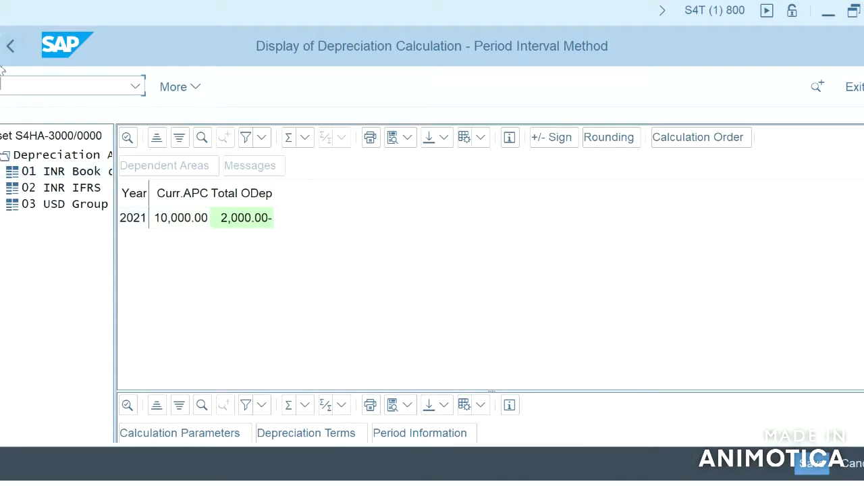
{"action": "left_click", "coordinate": [13, 46]}
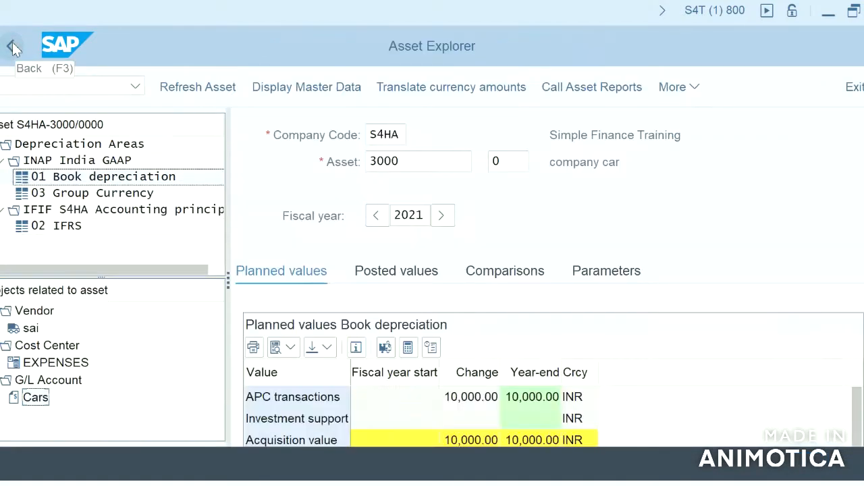
Display the posted values of area 01 Book depreciation and examine the posted/planned ordinary depreciation for every period of 2021
{"action": "left_click", "coordinate": [405, 273]}
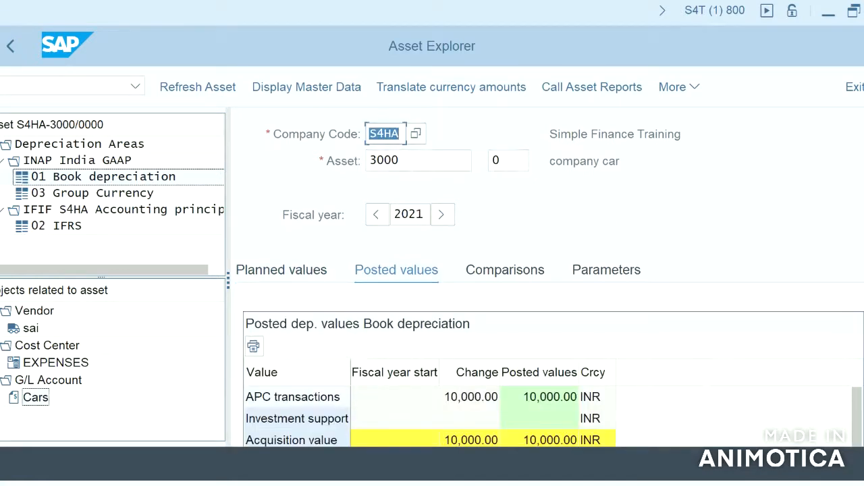
{"action": "scroll", "coordinate": [550, 277], "scroll_direction": "down", "scroll_amount": 5}
{"action": "scroll", "coordinate": [551, 277], "scroll_direction": "down", "scroll_amount": 2}
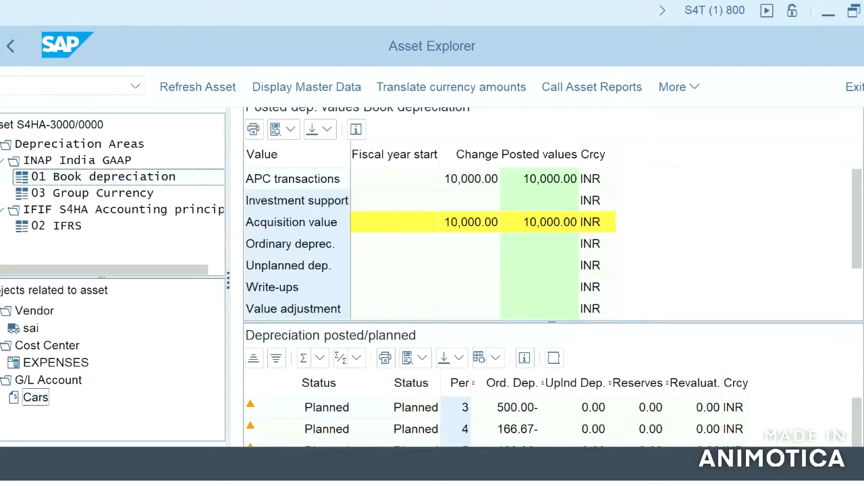
{"action": "scroll", "coordinate": [554, 277], "scroll_direction": "down", "scroll_amount": 2}
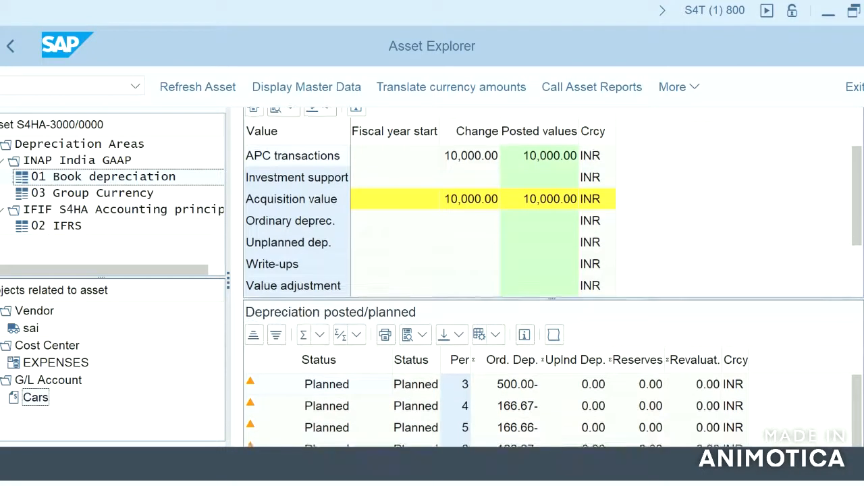
{"action": "scroll", "coordinate": [554, 277], "scroll_direction": "down", "scroll_amount": 3}
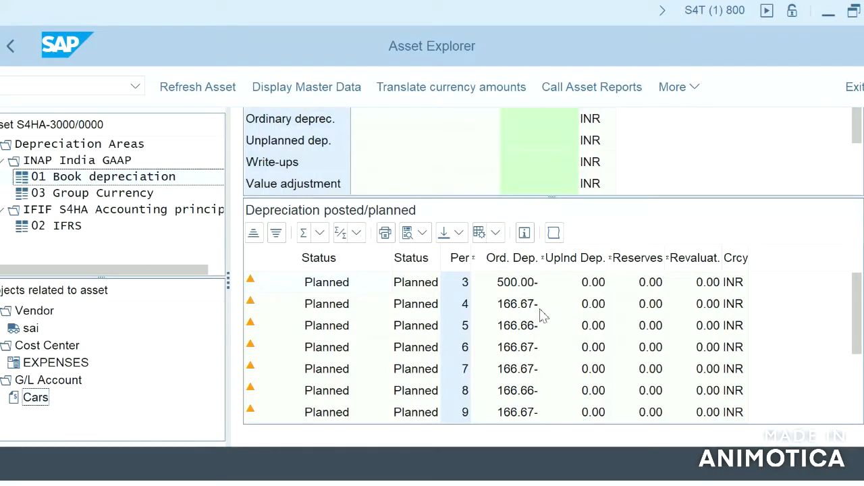
{"action": "left_click", "coordinate": [529, 291]}
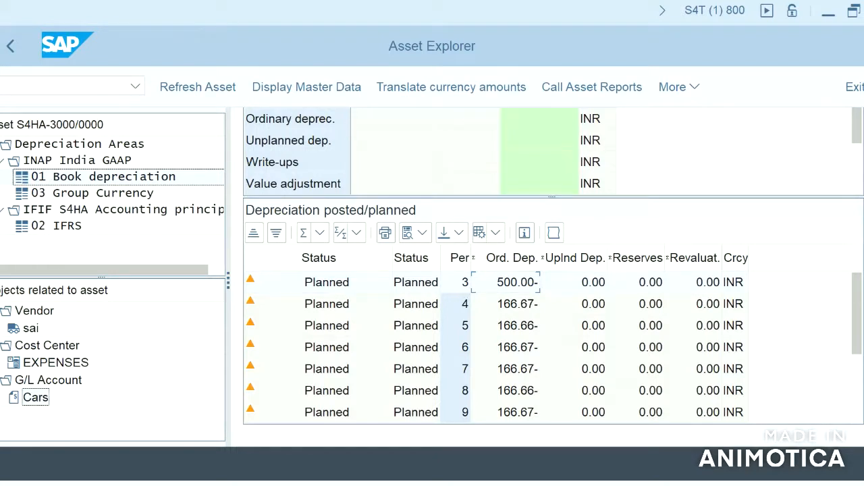
{"action": "left_click", "coordinate": [859, 386]}
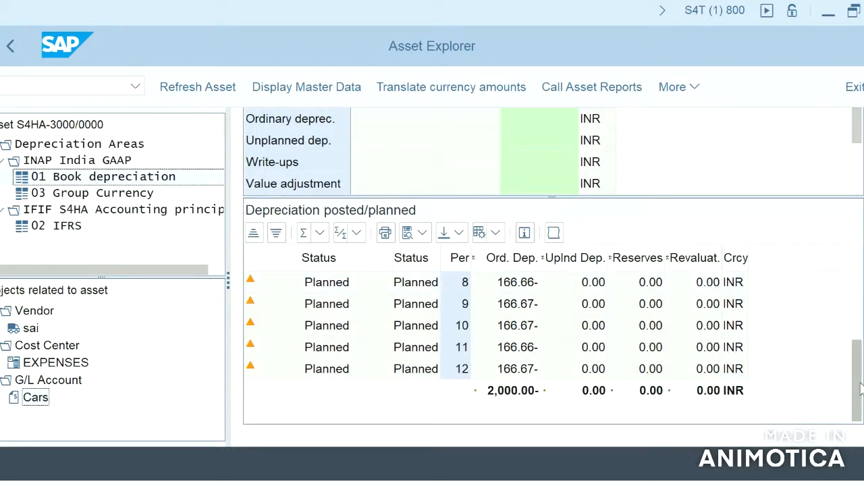
{"action": "left_click", "coordinate": [859, 303]}
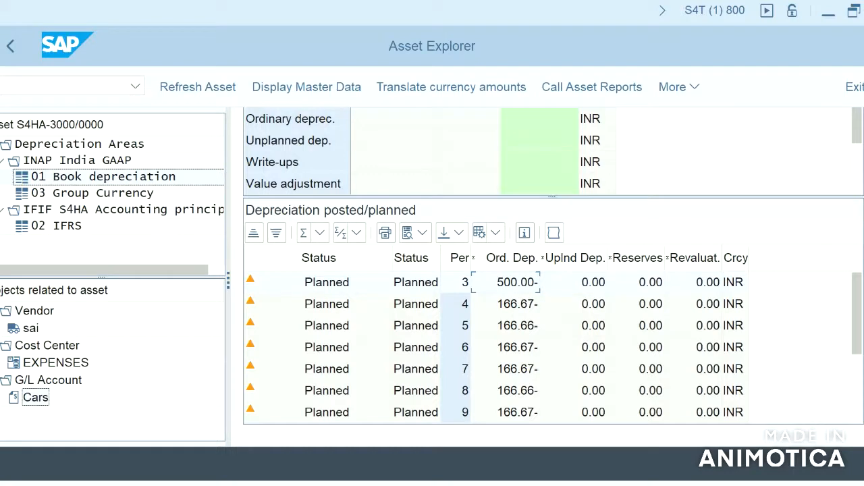
Display the posted values of area 02 IFRS and examine its ordinary depreciation by period through the total
{"action": "left_click", "coordinate": [66, 233]}
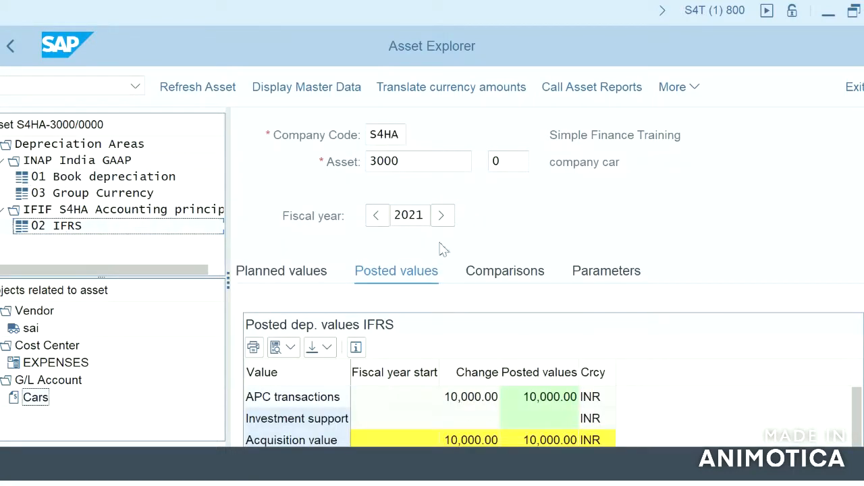
{"action": "scroll", "coordinate": [547, 277], "scroll_direction": "down", "scroll_amount": 5}
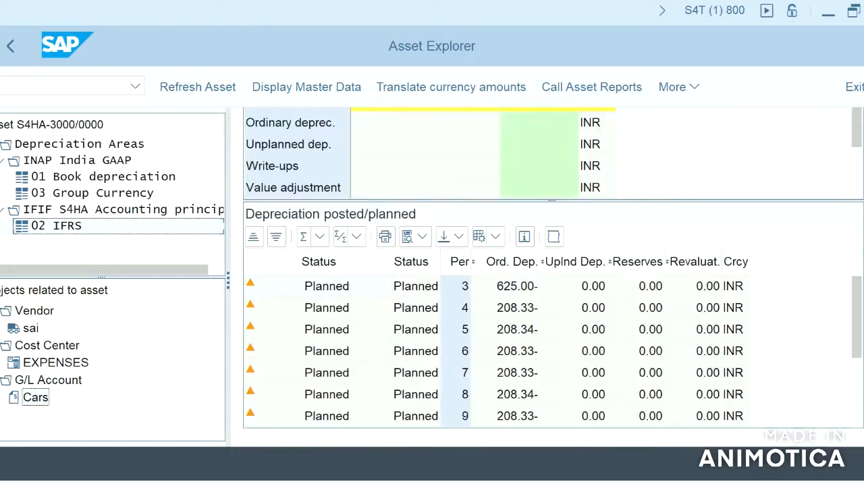
{"action": "left_click", "coordinate": [506, 355]}
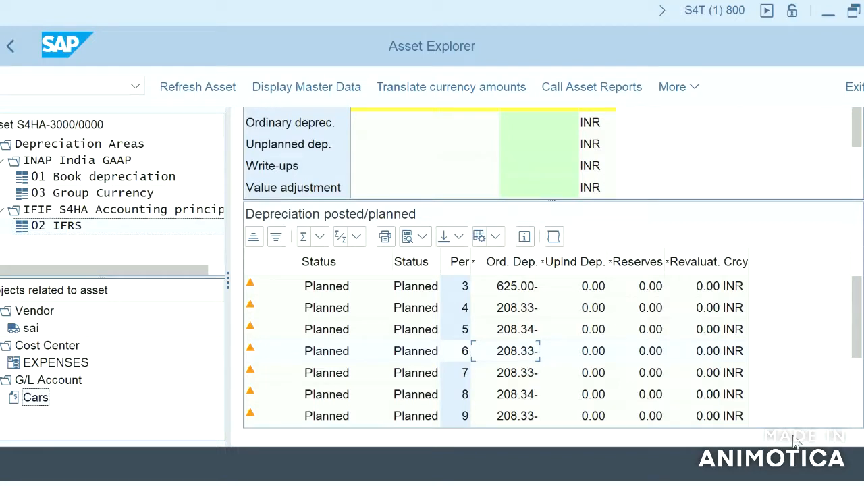
{"action": "scroll", "coordinate": [855, 399], "scroll_direction": "down", "scroll_amount": 2}
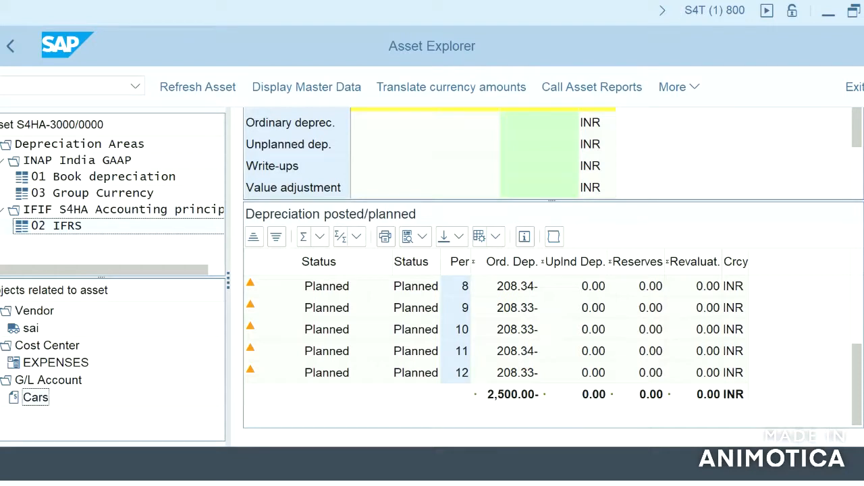
Display the posted values of area 03 Group Currency and examine its acquisition value and planned depreciation by period
{"action": "left_click", "coordinate": [138, 195]}
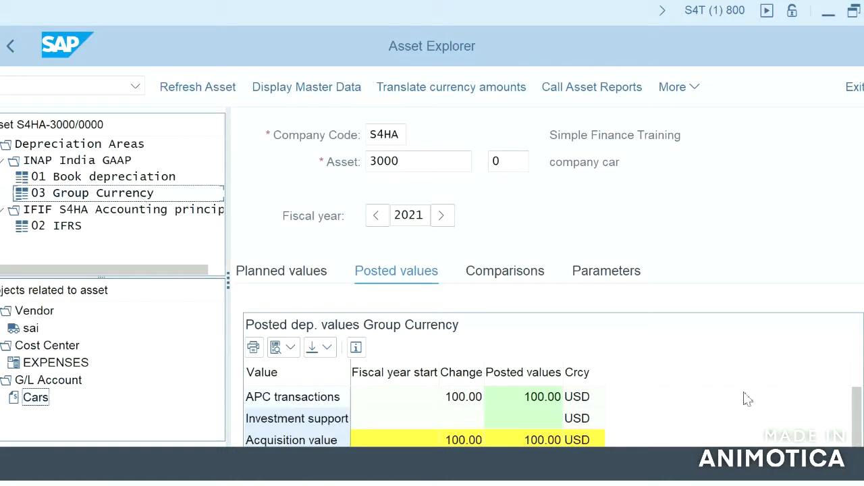
{"action": "scroll", "coordinate": [551, 278], "scroll_direction": "down", "scroll_amount": 5}
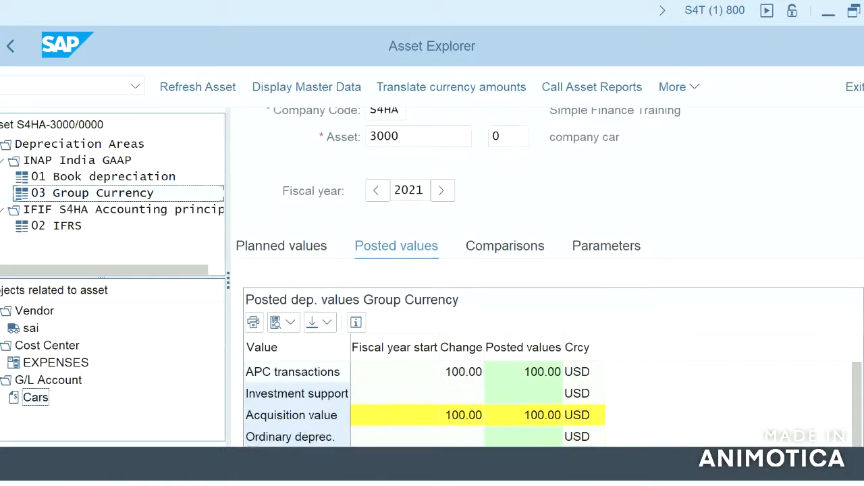
{"action": "scroll", "coordinate": [550, 277], "scroll_direction": "down", "scroll_amount": 3}
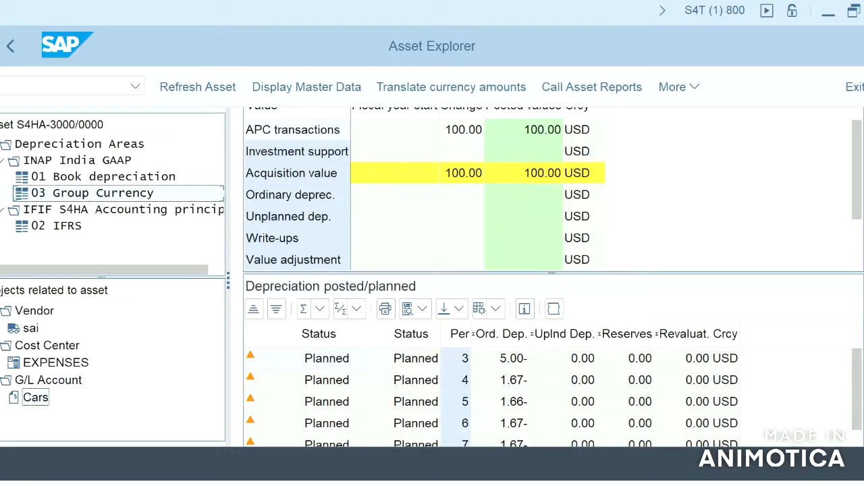
{"action": "scroll", "coordinate": [551, 277], "scroll_direction": "up", "scroll_amount": 4}
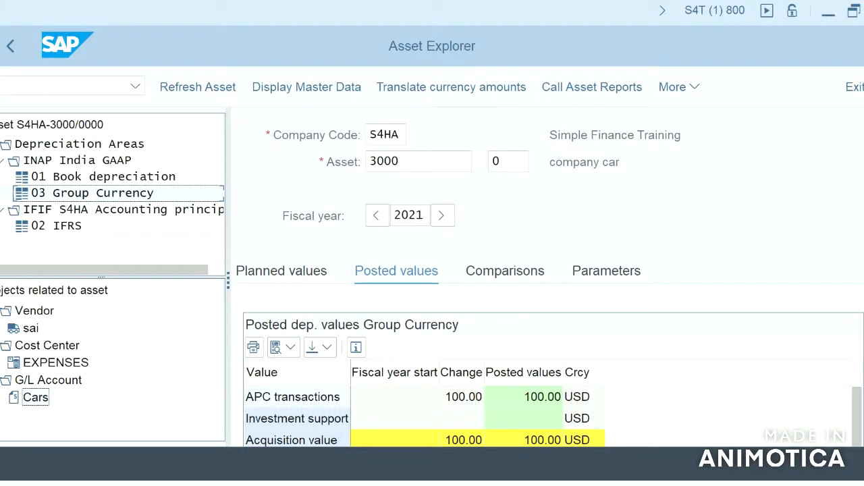
{"action": "left_click", "coordinate": [465, 401]}
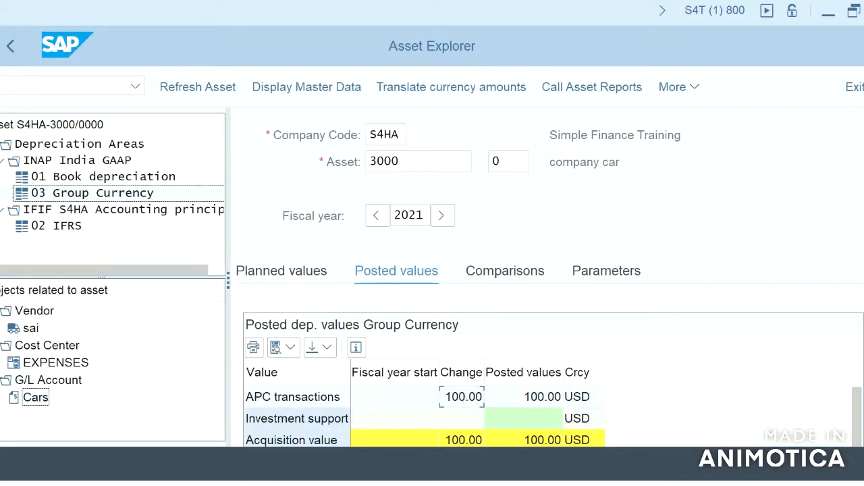
{"action": "scroll", "coordinate": [547, 277], "scroll_direction": "down", "scroll_amount": 5}
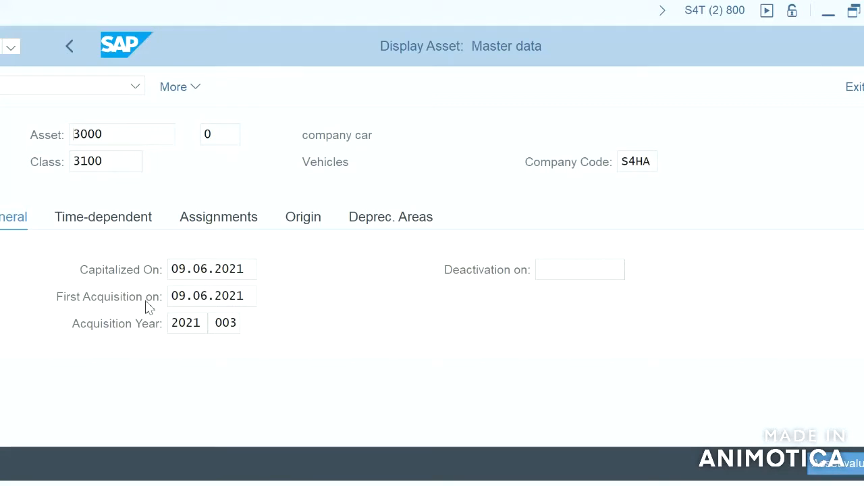
In asset 3000's master data session, check the useful life and ordinary depreciation start date of each depreciation area
{"action": "left_click", "coordinate": [384, 225]}
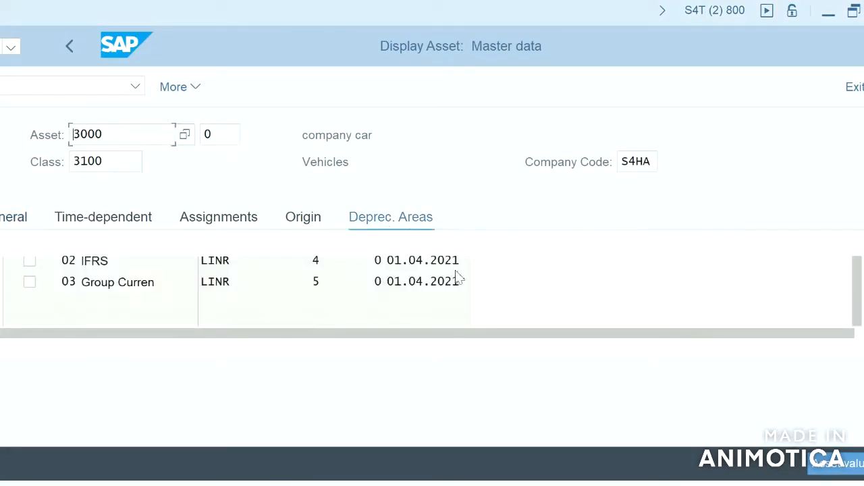
{"action": "left_click", "coordinate": [439, 279]}
{"action": "left_click", "coordinate": [439, 269]}
{"action": "key", "text": "Up"}
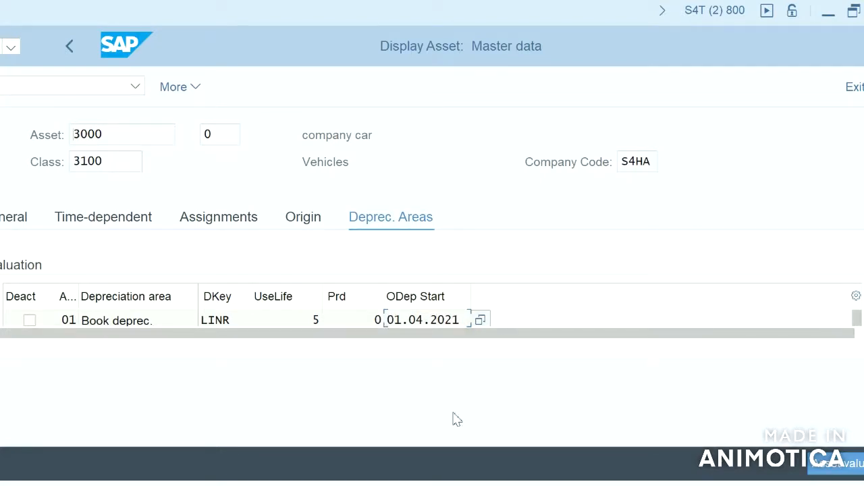
Open sap training notes.docx in Microsoft Word and go to the valuation specific document notes on the last page
{"action": "left_click", "coordinate": [190, 484]}
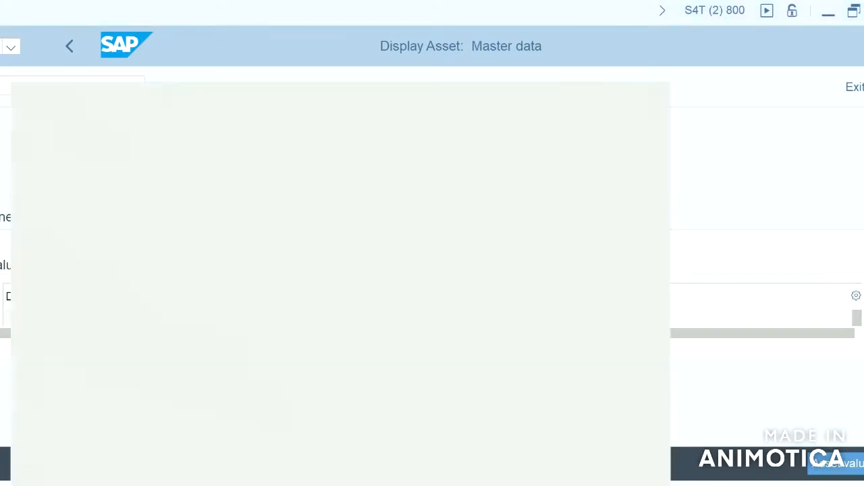
{"action": "left_click", "coordinate": [189, 369]}
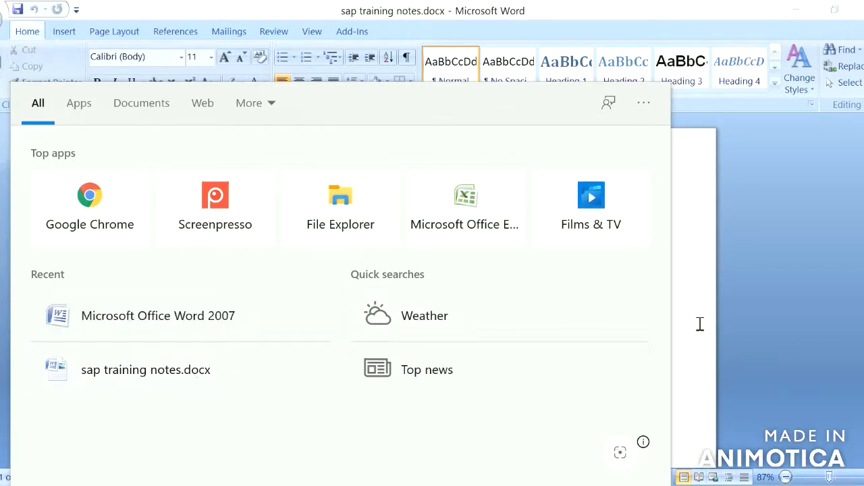
{"action": "left_click", "coordinate": [696, 321]}
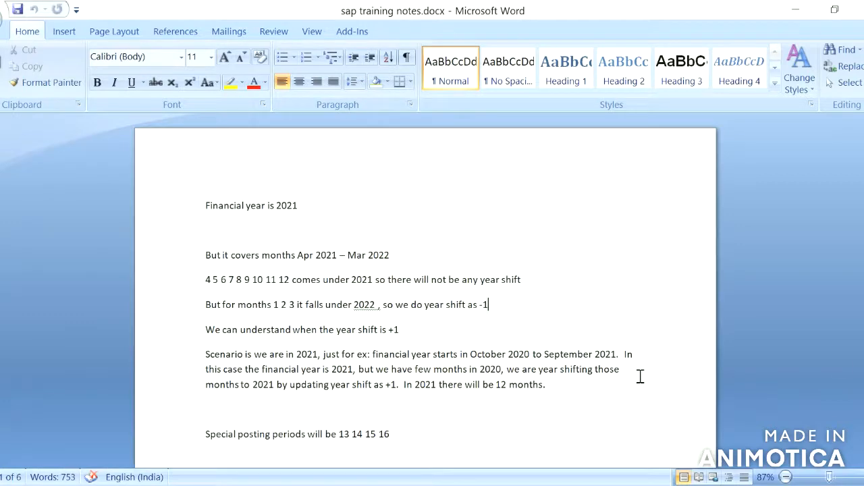
{"action": "scroll", "coordinate": [425, 297], "scroll_direction": "down", "scroll_amount": 20}
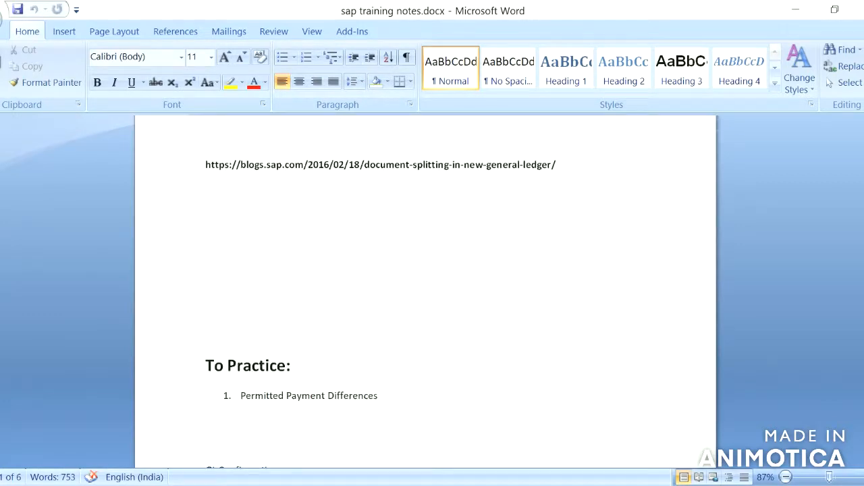
{"action": "scroll", "coordinate": [426, 297], "scroll_direction": "down", "scroll_amount": 20}
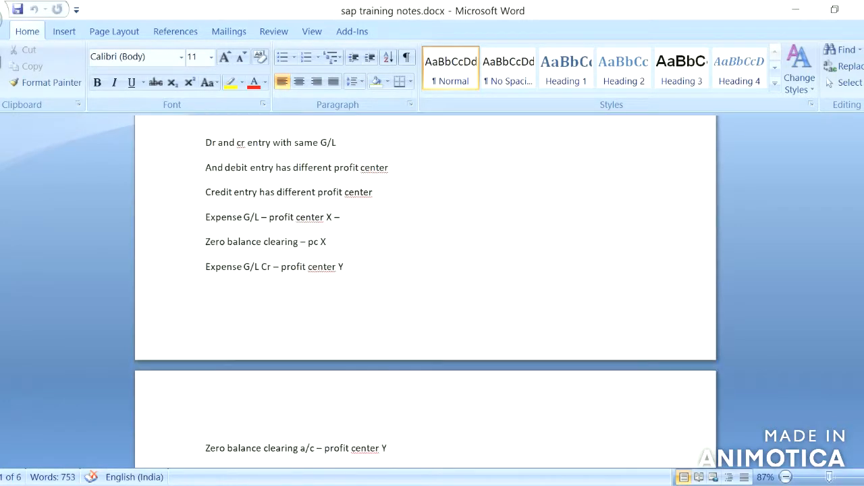
{"action": "scroll", "coordinate": [425, 297], "scroll_direction": "down", "scroll_amount": 15}
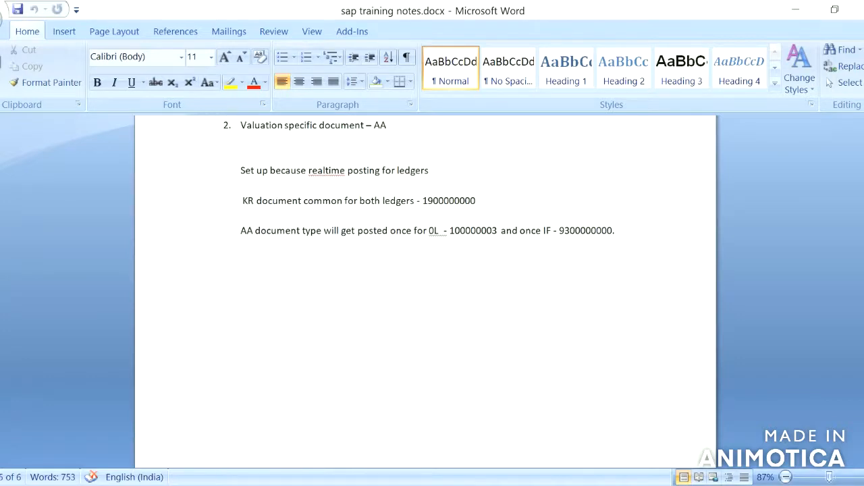
Add the line "We purchased the asset for 10k in 0L and also IF" below the AA document type note
{"action": "left_click", "coordinate": [640, 238]}
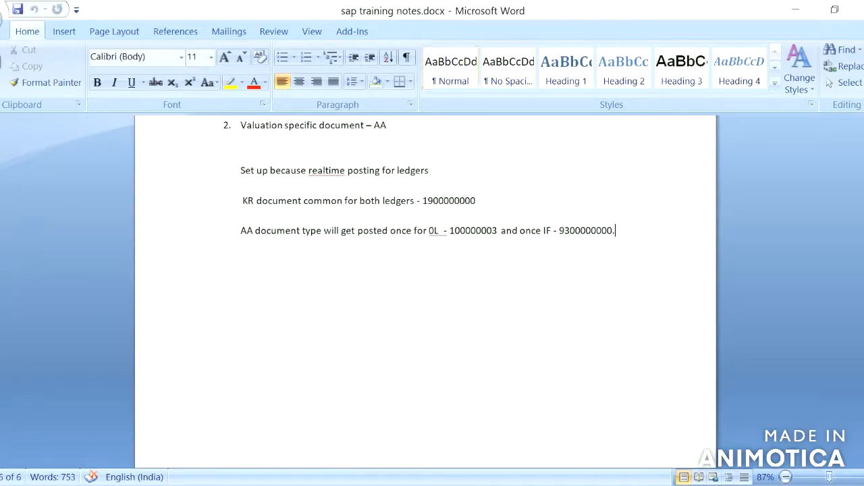
{"action": "key", "text": "Return"}
{"action": "type", "text": "we pur"}
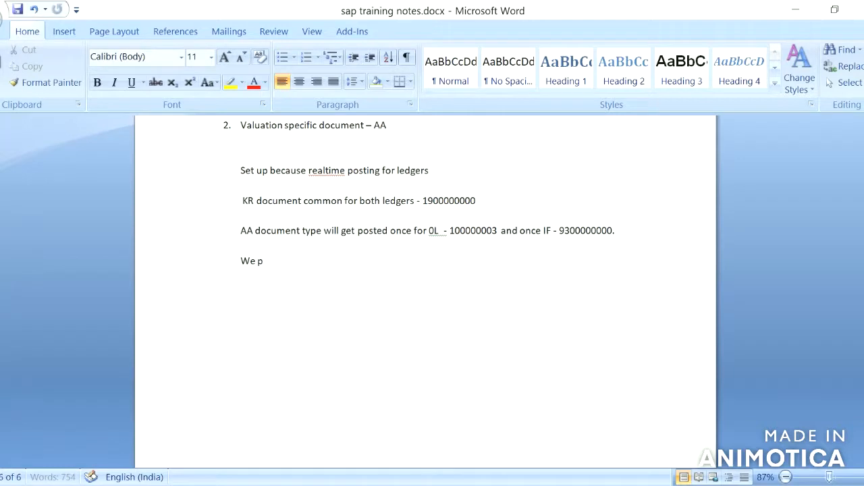
{"action": "type", "text": "chased the "}
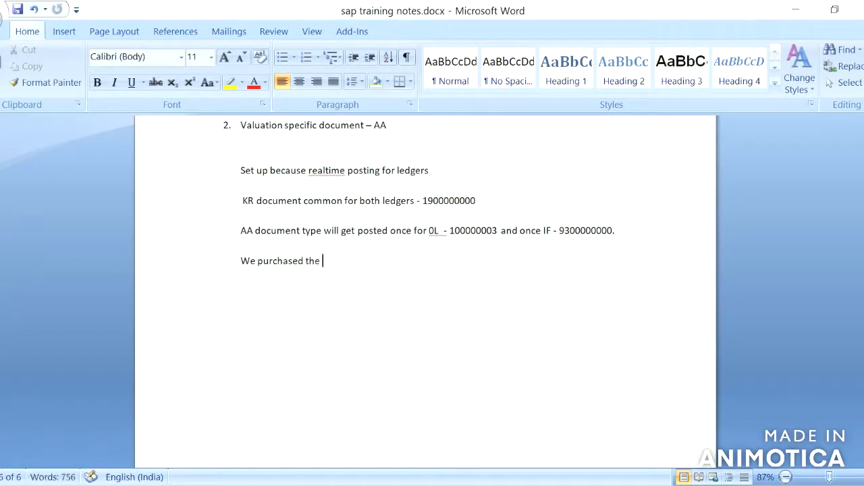
{"action": "type", "text": "asset for10k in "}
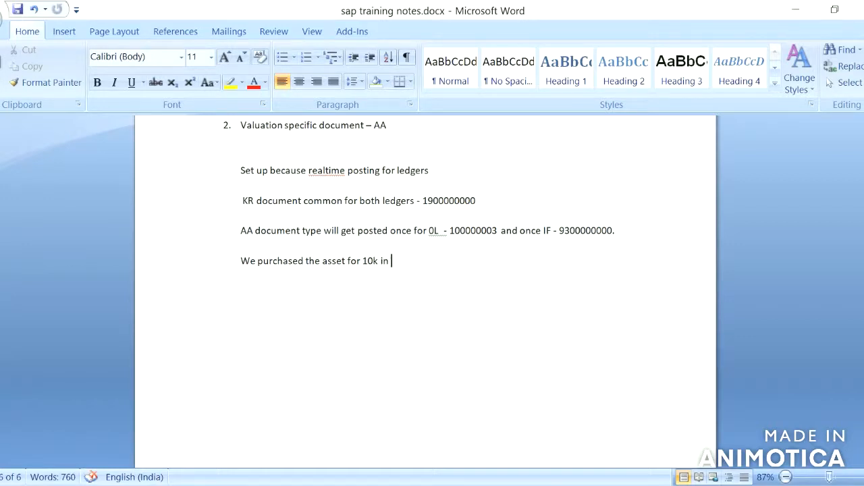
{"action": "type", "text": "I0l"}
{"action": "key", "text": "BackSpace"}
{"action": "type", "text": "L  and also IF"}
Insert a blank line above the asset purchase sentence to separate it from the AA document note
{"action": "key", "text": "Left"}
{"action": "key", "text": "Left"}
{"action": "key", "text": "Left"}
{"action": "key", "text": "Left"}
{"action": "key", "text": "Left"}
{"action": "key", "text": "Left"}
{"action": "key", "text": "Left"}
{"action": "key", "text": "Left"}
{"action": "key", "text": "Left"}
{"action": "key", "text": "Left"}
{"action": "key", "text": "Left"}
{"action": "key", "text": "Left"}
{"action": "key", "text": "Left"}
{"action": "key", "text": "Left"}
{"action": "key", "text": "Left"}
{"action": "key", "text": "Left"}
{"action": "key", "text": "Left"}
{"action": "key", "text": "Left"}
{"action": "key", "text": "Left"}
{"action": "key", "text": "Left"}
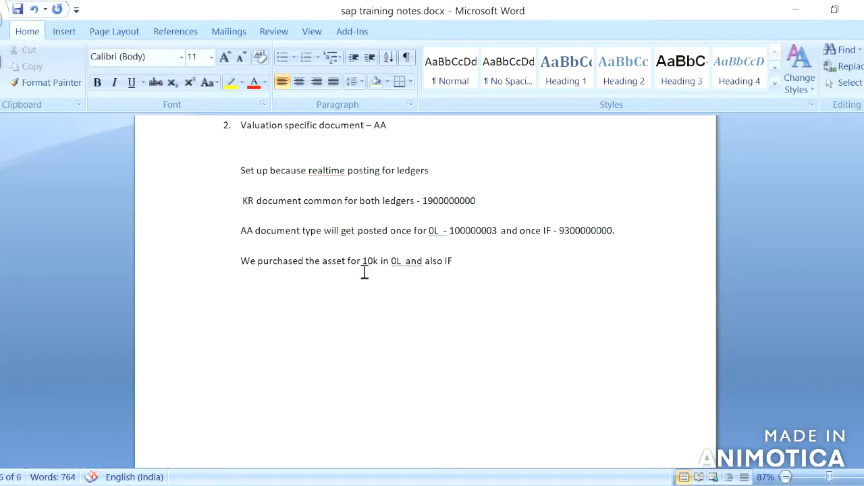
{"action": "left_click", "coordinate": [242, 261]}
{"action": "key", "text": "Return"}
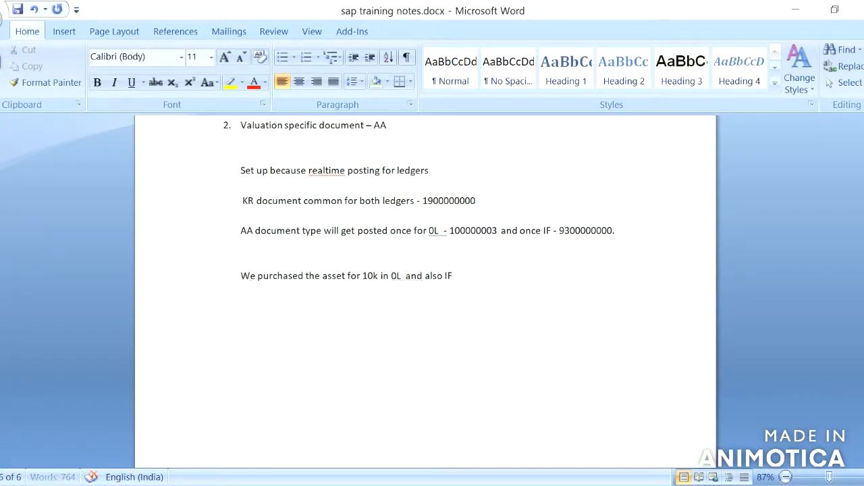
Add the line "While purchasing the asset we paid freight of 1000rs." below the asset purchase sentence
{"action": "type", "text": "While purcha"}
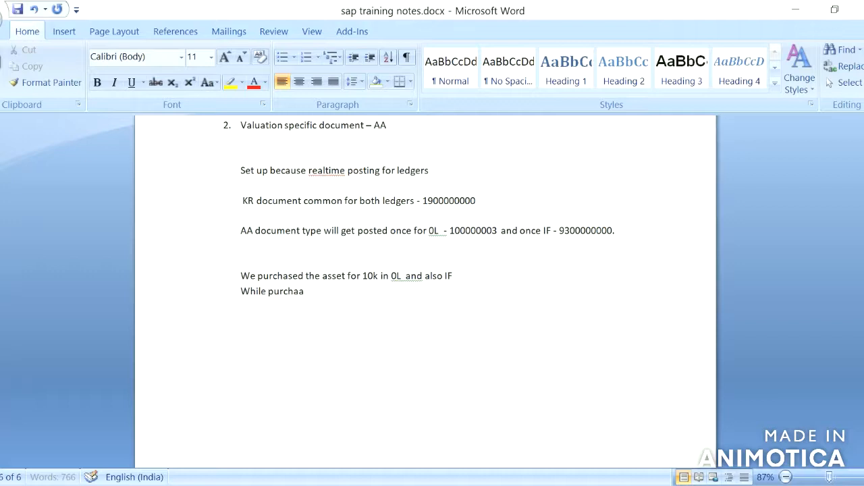
{"action": "type", "text": "singthe a"}
{"action": "key", "text": "Left"}
{"action": "key", "text": "Left"}
{"action": "key", "text": "Left"}
{"action": "key", "text": "Left"}
{"action": "key", "text": "Left"}
{"action": "left_click", "coordinate": [350, 292]}
{"action": "type", "text": "sset"}
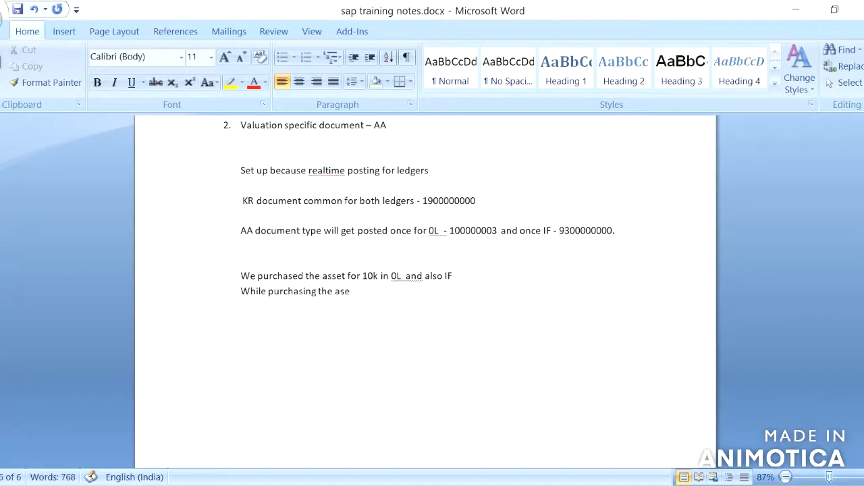
{"action": "key", "text": "BackSpace"}
{"action": "key", "text": "BackSpace"}
{"action": "type", "text": "et we paid"}
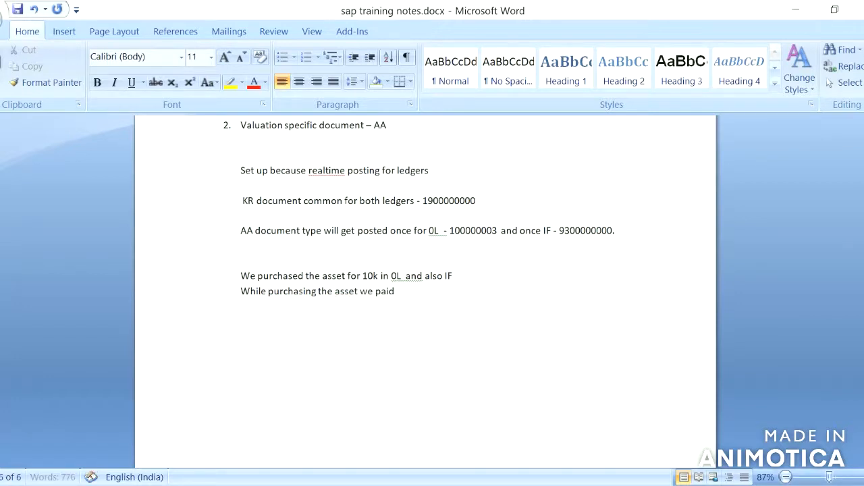
{"action": "type", "text": " freight of 1000rs."}
Add the question "Can we add this to cost of Asset or not?" below the freight sentence, separated by a blank line
{"action": "key", "text": "Return"}
{"action": "type", "text": "Can we add this to cost of As"}
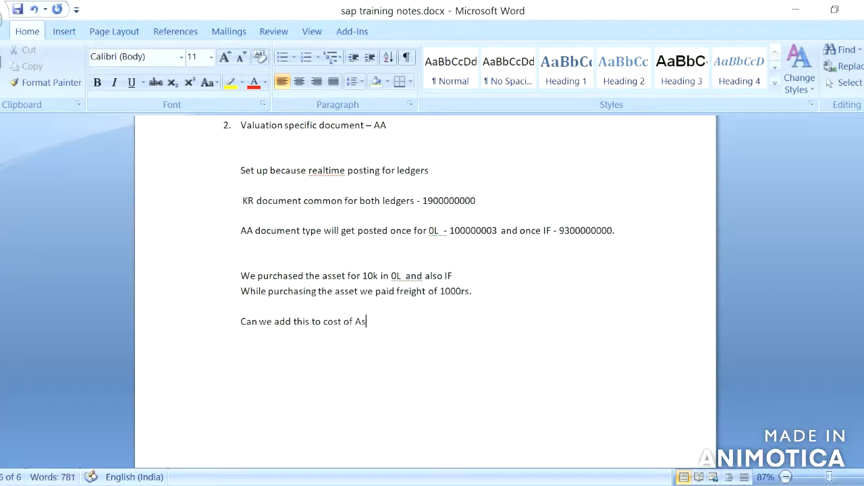
{"action": "type", "text": "set ot not"}
{"action": "key", "text": "BackSpace"}
{"action": "key", "text": "BackSpace"}
{"action": "key", "text": "BackSpace"}
{"action": "key", "text": "BackSpace"}
{"action": "key", "text": "BackSpace"}
{"action": "type", "text": "r not"}
{"action": "type", "text": "?"}
Answer the asset cost question on the same line with "Depends on the accounting principle"
{"action": "type", "text": "pends"}
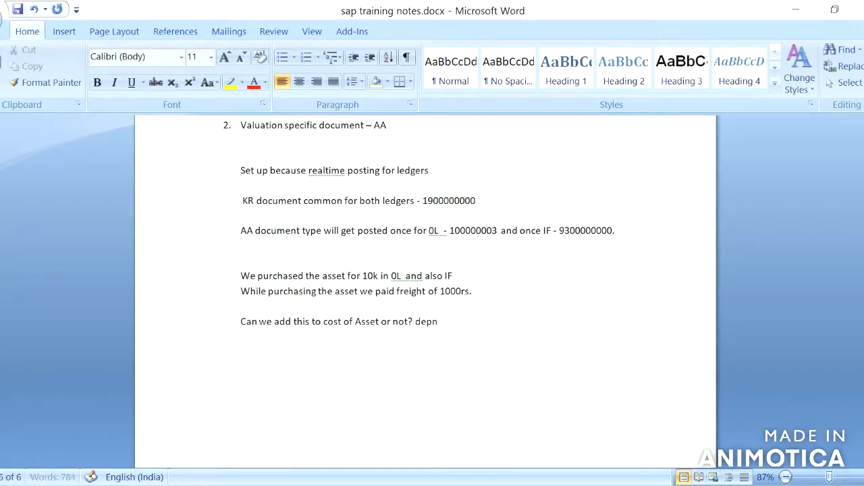
{"action": "type", "text": " the accountin"}
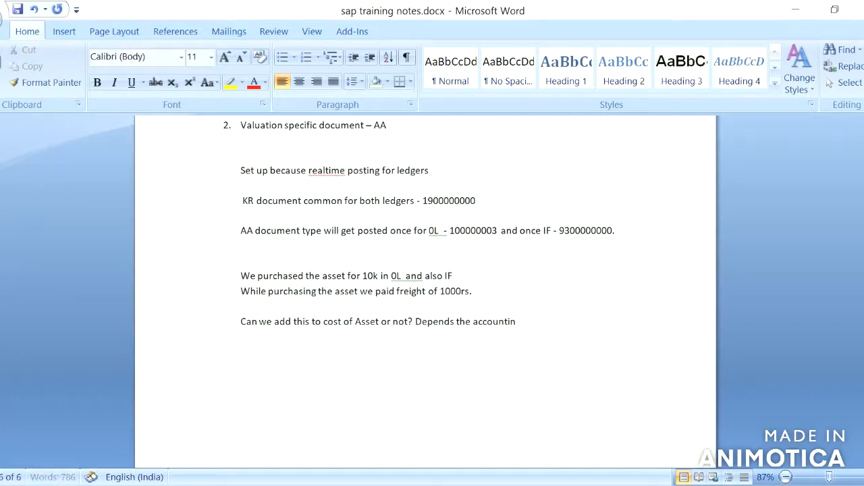
{"action": "type", "text": "g principle"}
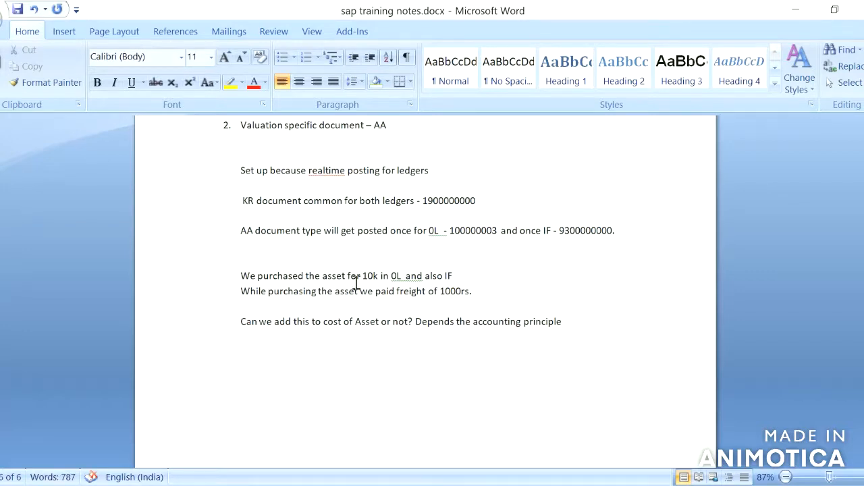
{"action": "left_click", "coordinate": [457, 322]}
{"action": "type", "text": "on"}
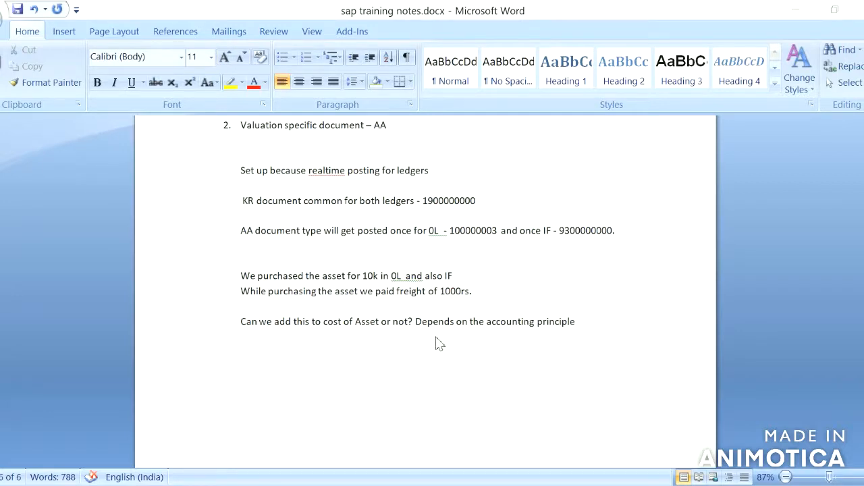
Below the accounting principle answer, add the line "0L – not allowed to add freight to the cost of asset"
{"action": "left_click", "coordinate": [585, 323]}
{"action": "key", "text": "Return"}
{"action": "type", "text": "0L -"}
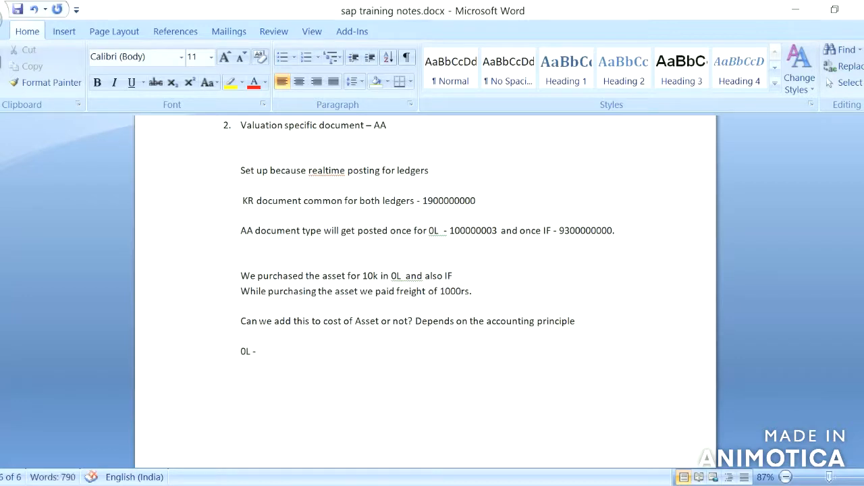
{"action": "type", "text": " not allowed to add ffe"}
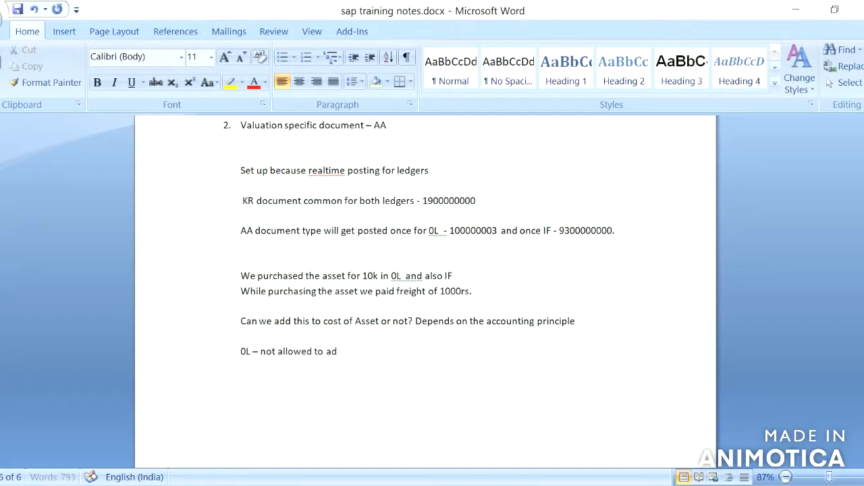
{"action": "key", "text": "BackSpace"}
{"action": "key", "text": "BackSpace"}
{"action": "type", "text": "reight to the cost of asse"}
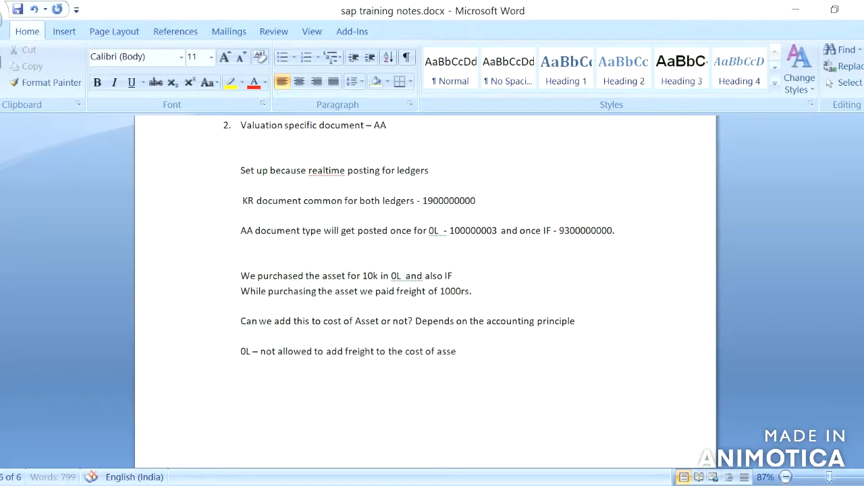
{"action": "type", "text": "t"}
Add the line "IF- allow the freight to be included in the cost of asset." directly below the 0L note
{"action": "key", "text": "Return"}
{"action": "type", "text": "IF- allow the cos"}
{"action": "key", "text": "BackSpace"}
{"action": "key", "text": "BackSpace"}
{"action": "key", "text": "BackSpace"}
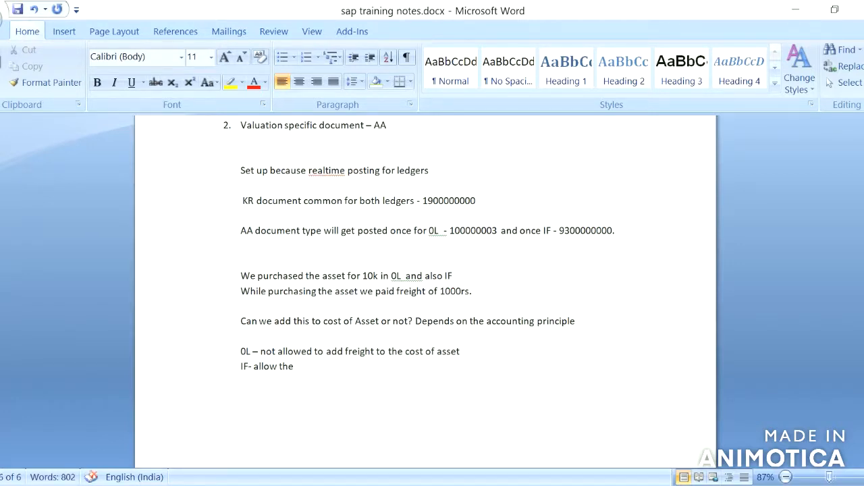
{"action": "type", "text": "freight "}
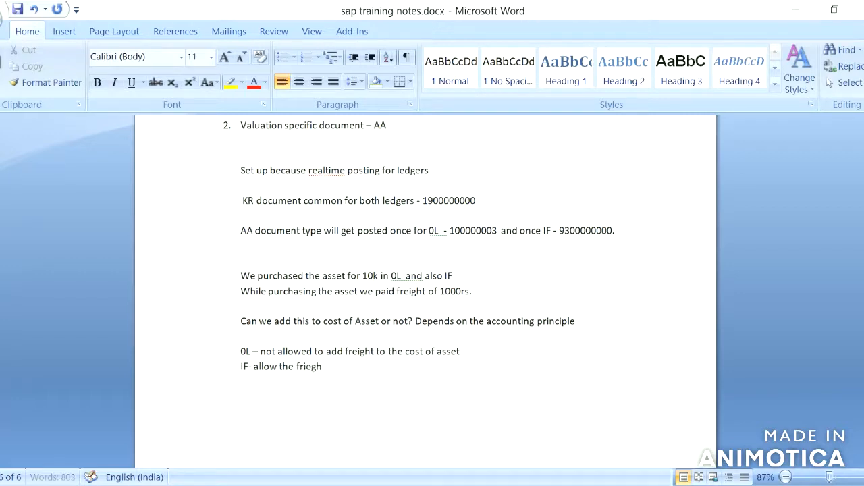
{"action": "type", "text": "to be included in the cost o"}
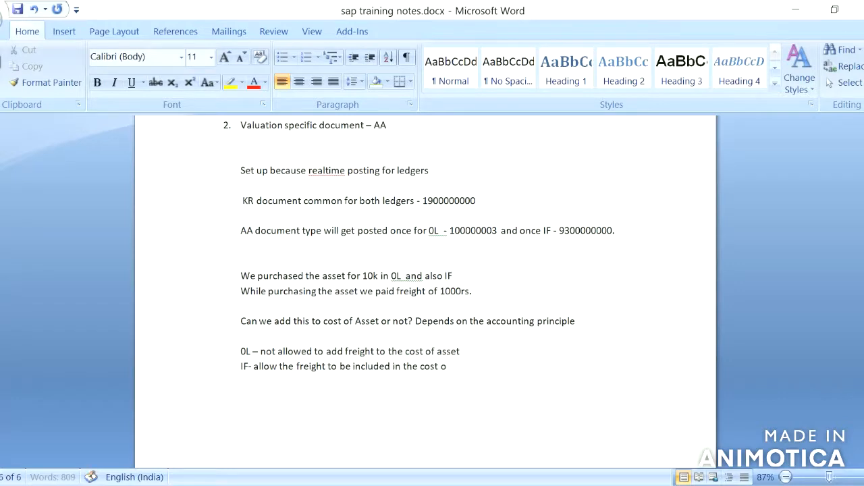
{"action": "type", "text": "f asset."}
After a blank line, add the sentence "In this case we need to post additional 1000 rs i IFRS."
{"action": "key", "text": "Return"}
{"action": "key", "text": "Return"}
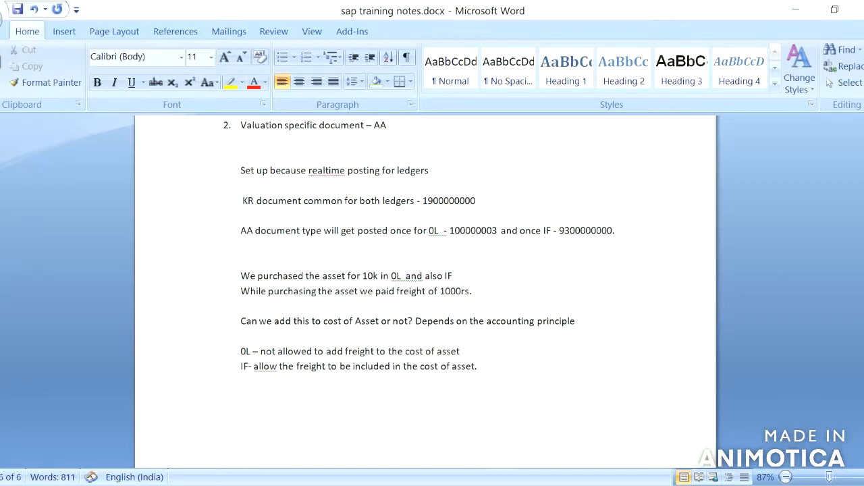
{"action": "type", "text": "In this ca"}
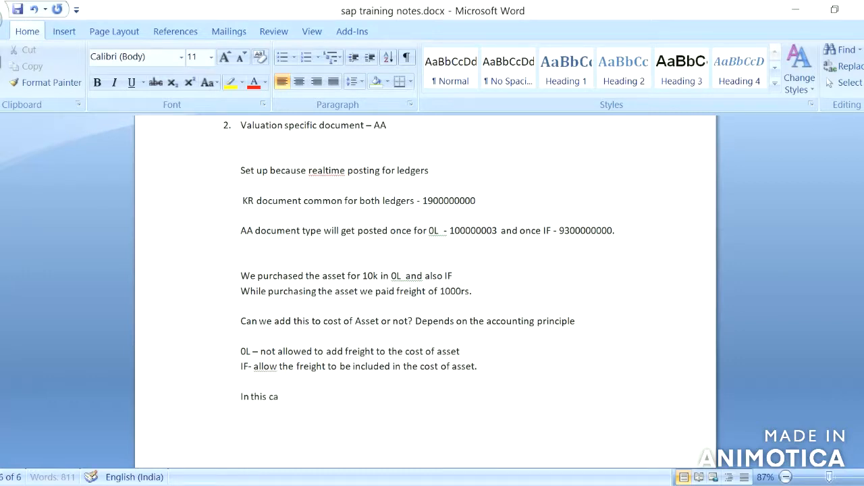
{"action": "type", "text": "se"}
{"action": "type", "text": "we need to post additional 1000"}
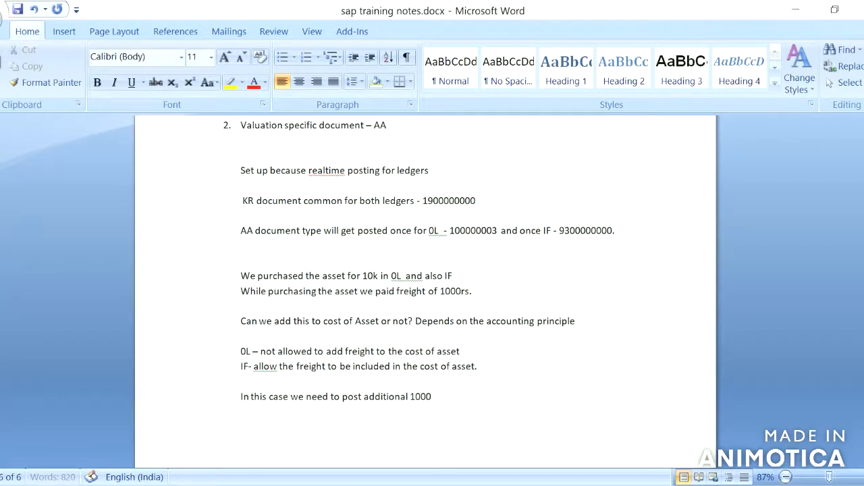
{"action": "type", "text": " rs i IFRS."}
Add the question "How we can do this?" as a separate paragraph below the IFRS posting sentence
{"action": "key", "text": "Return"}
{"action": "key", "text": "Return"}
{"action": "type", "text": "How we can"}
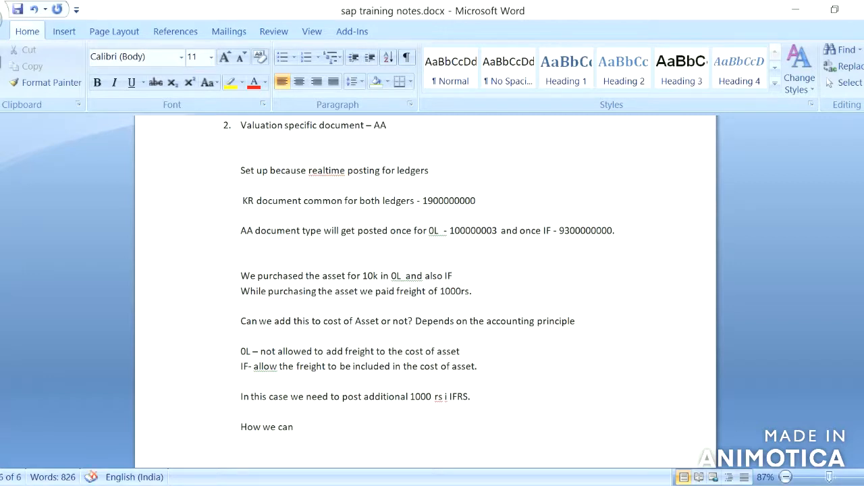
{"action": "type", "text": "do this?"}
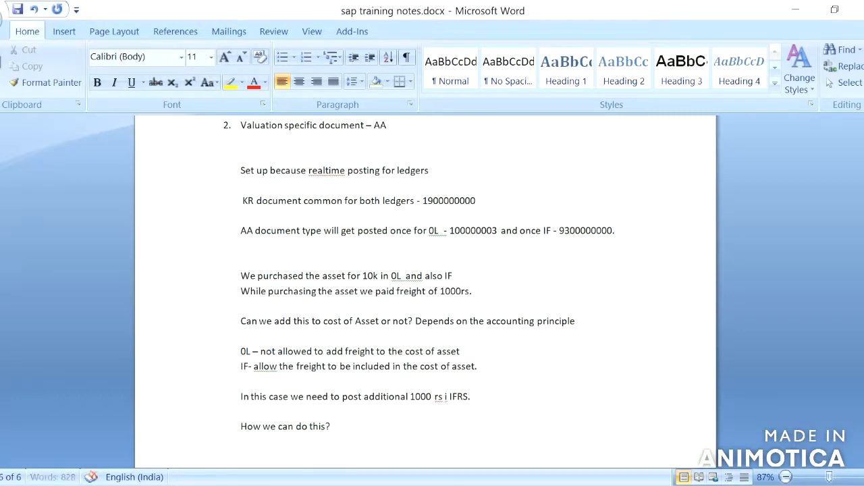
{"action": "key", "text": "Return"}
Switch to the SAP Asset Explorer window, open transaction F-90 with /nf-90, and return to the Word notes
{"action": "mouse_move", "coordinate": [505, 485]}
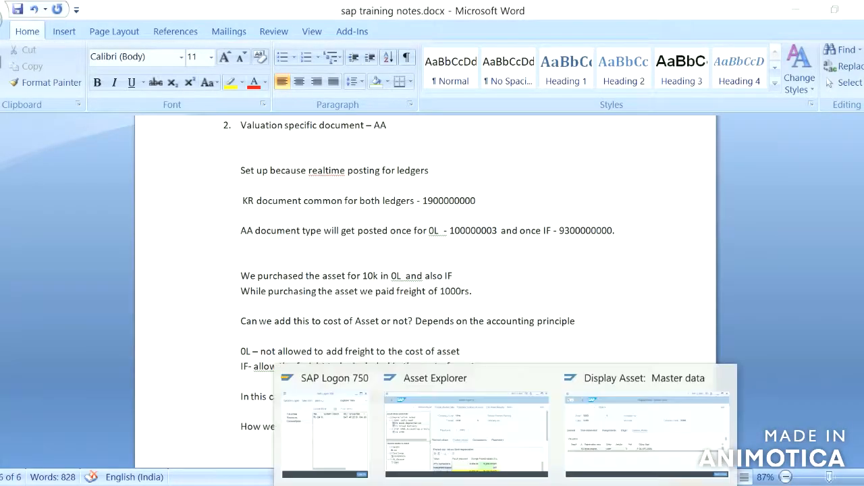
{"action": "left_click", "coordinate": [456, 427]}
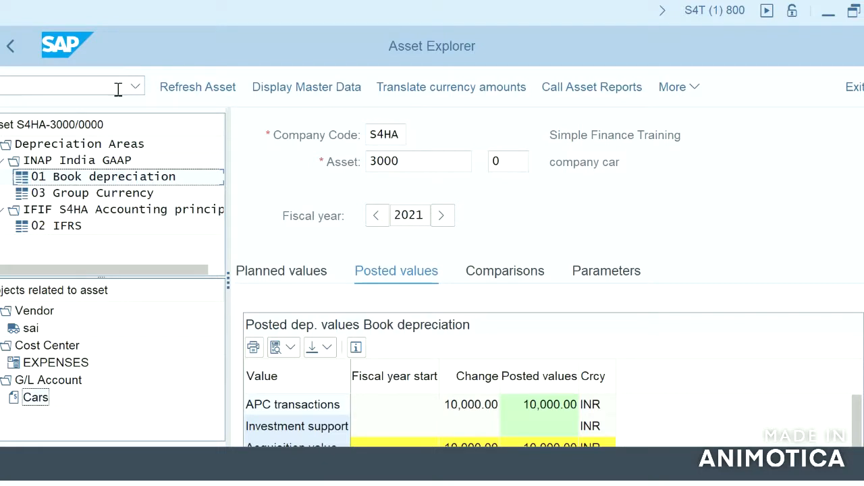
{"action": "type", "text": "/nf-90"}
{"action": "key", "text": "Return"}
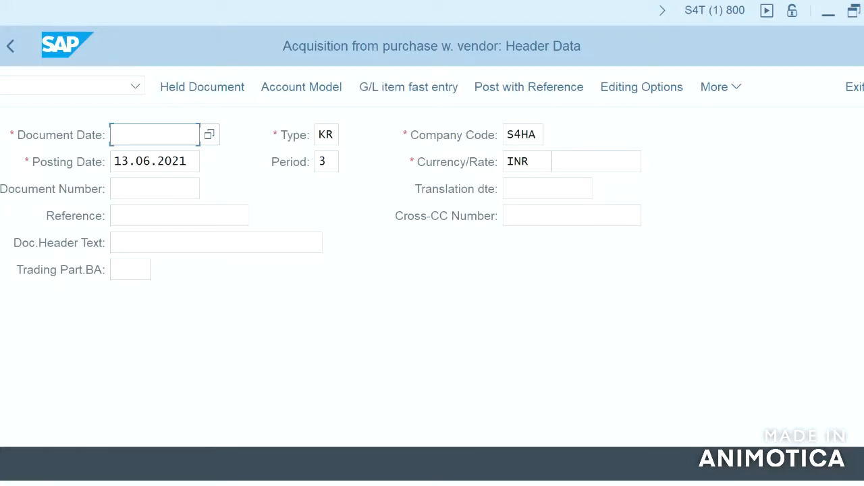
{"action": "scroll", "coordinate": [432, 271], "scroll_direction": "down", "scroll_amount": 5}
{"action": "left_click", "coordinate": [470, 422]}
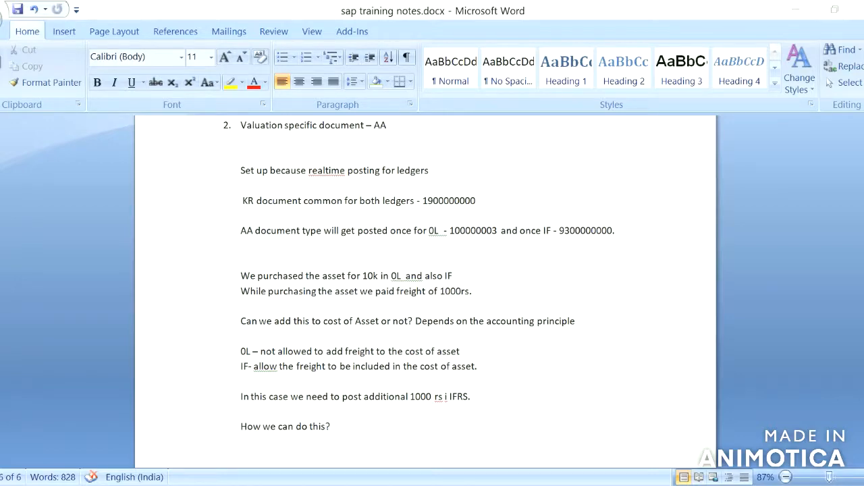
Switch to the SAP Display IMG window and try to open transaction A073 in a new session
{"action": "mouse_move", "coordinate": [507, 485]}
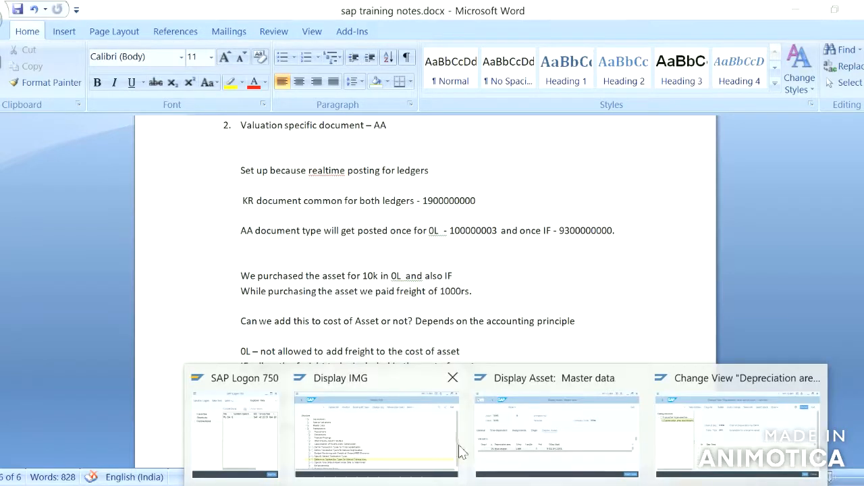
{"action": "mouse_move", "coordinate": [440, 448]}
{"action": "left_click", "coordinate": [438, 448]}
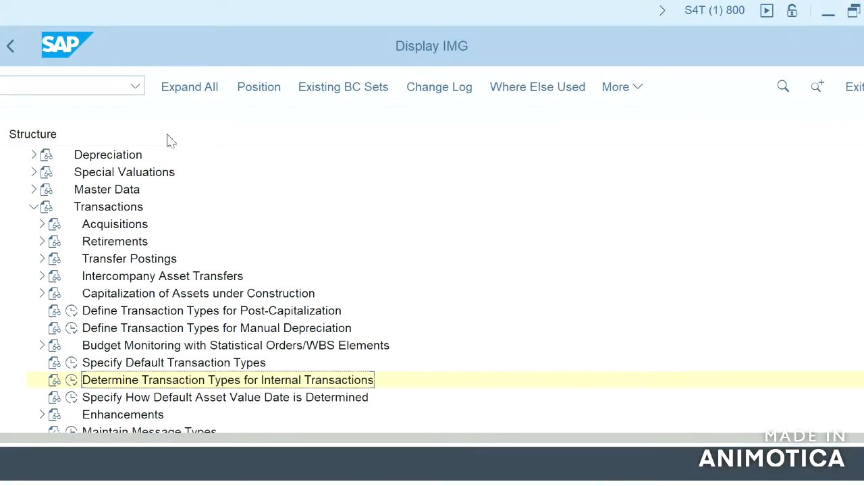
{"action": "left_click", "coordinate": [114, 90]}
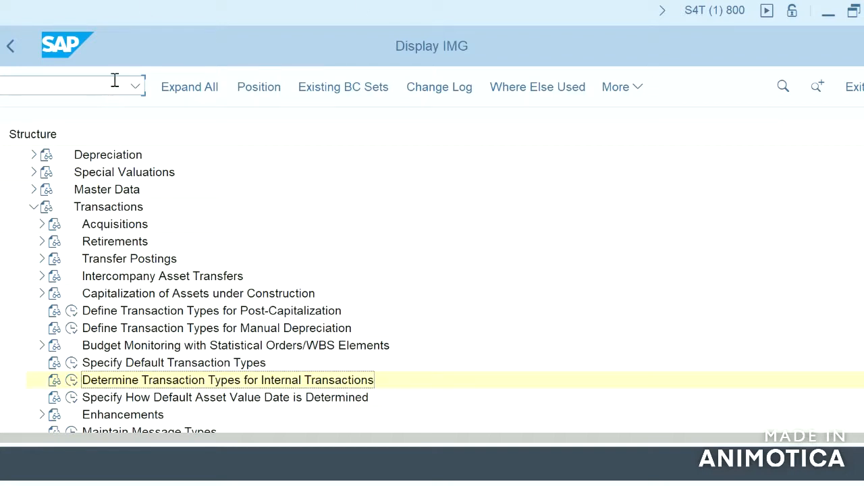
{"action": "type", "text": "/oa"}
{"action": "type", "text": "073"}
{"action": "key", "text": "Return"}
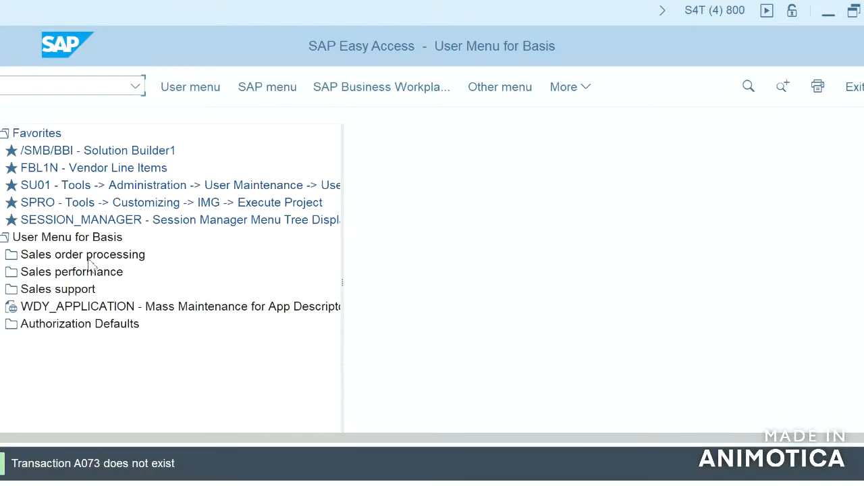
Open transaction AO73, accept displaying the locked data, and look through the list of asset transaction types
{"action": "type", "text": "ao73"}
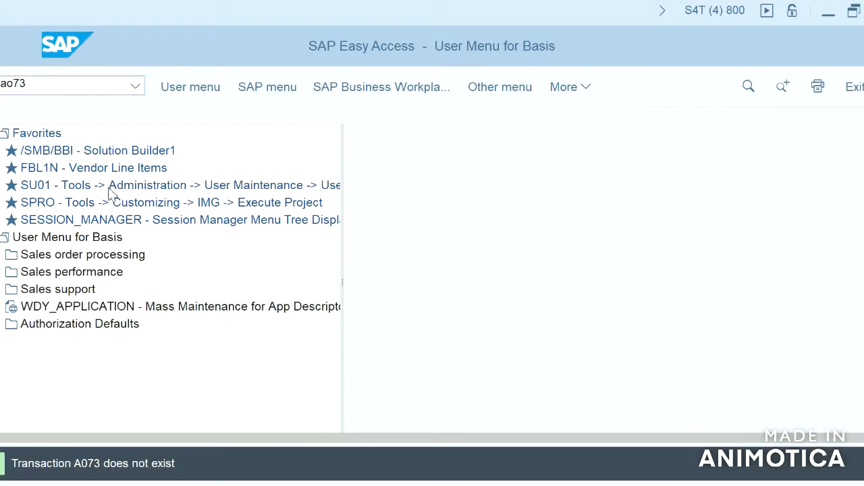
{"action": "key", "text": "Return"}
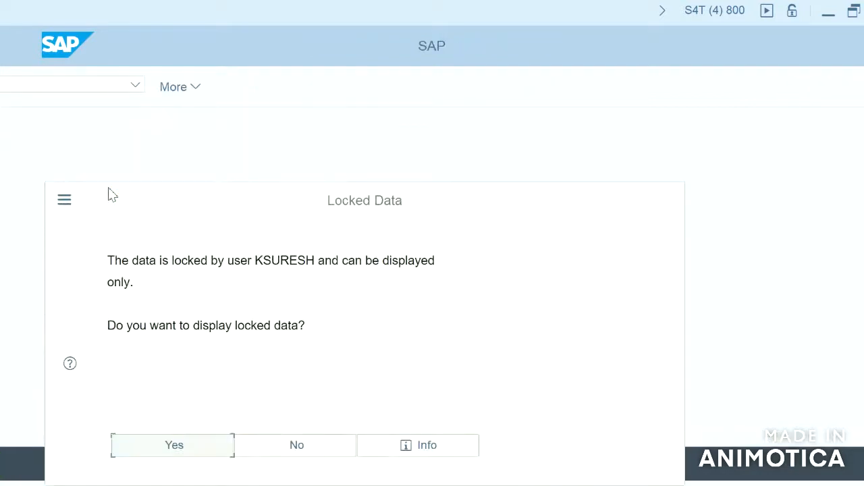
{"action": "left_click", "coordinate": [195, 454]}
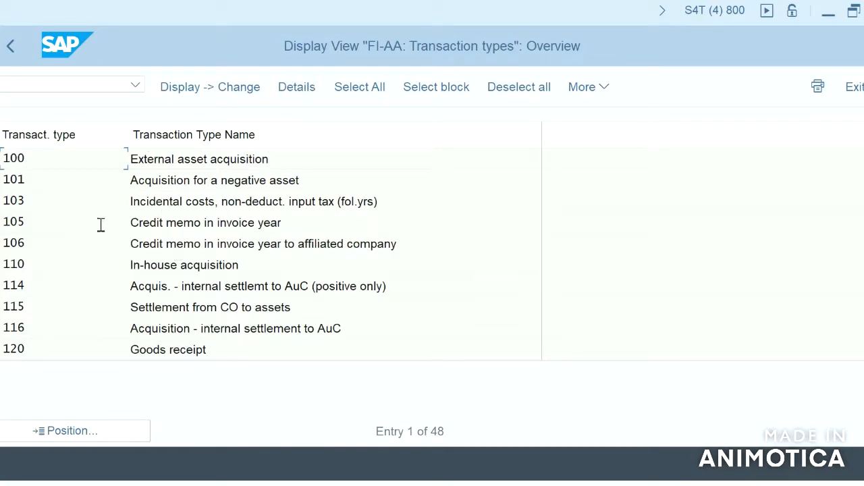
{"action": "left_click", "coordinate": [206, 180]}
{"action": "scroll", "coordinate": [432, 254], "scroll_direction": "down", "scroll_amount": 3}
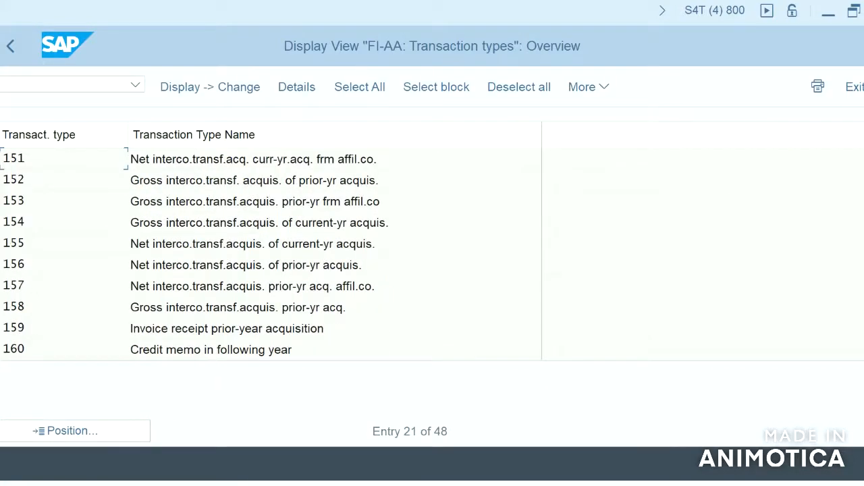
{"action": "scroll", "coordinate": [270, 254], "scroll_direction": "up", "scroll_amount": 3}
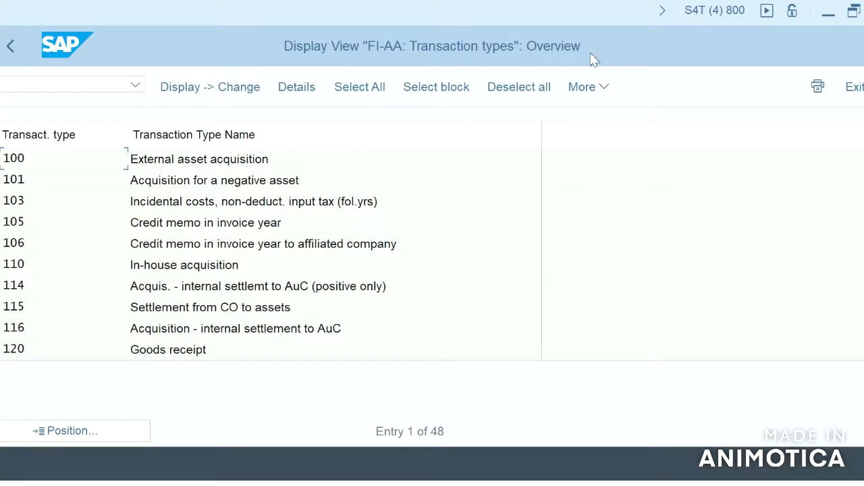
Try to switch the FI-AA transaction types overview from display to change mode
{"action": "left_click", "coordinate": [603, 95]}
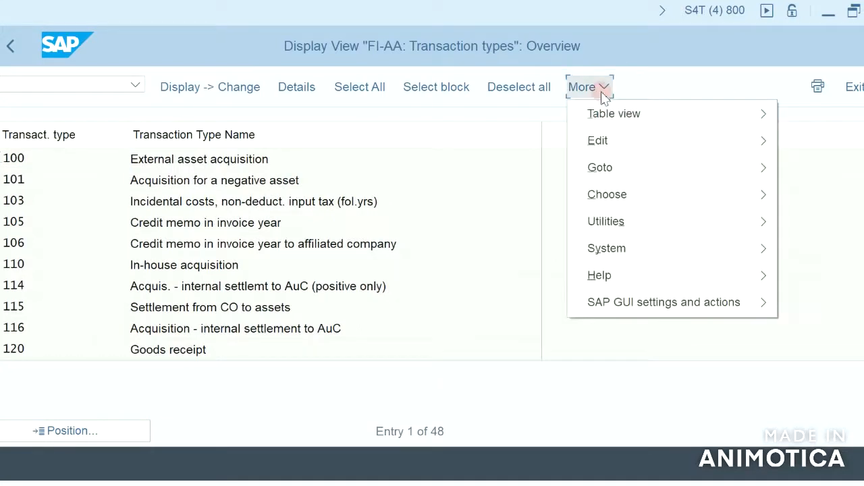
{"action": "left_click", "coordinate": [526, 183]}
{"action": "left_click", "coordinate": [232, 94]}
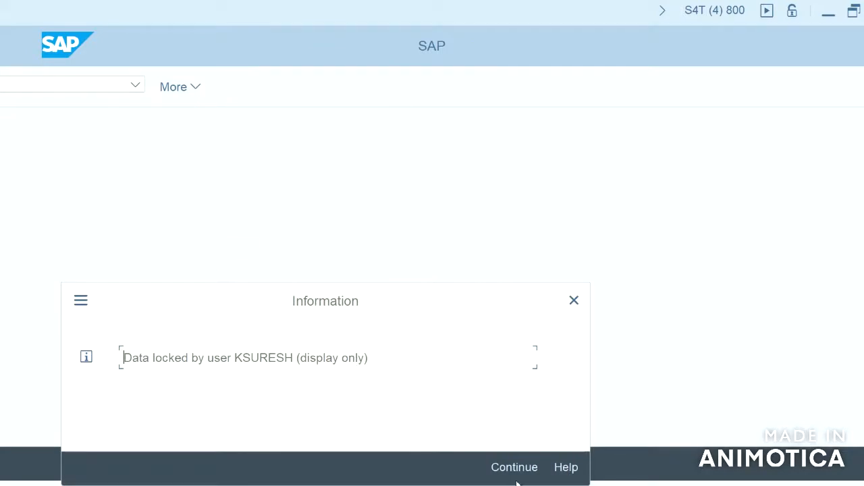
{"action": "left_click", "coordinate": [516, 468]}
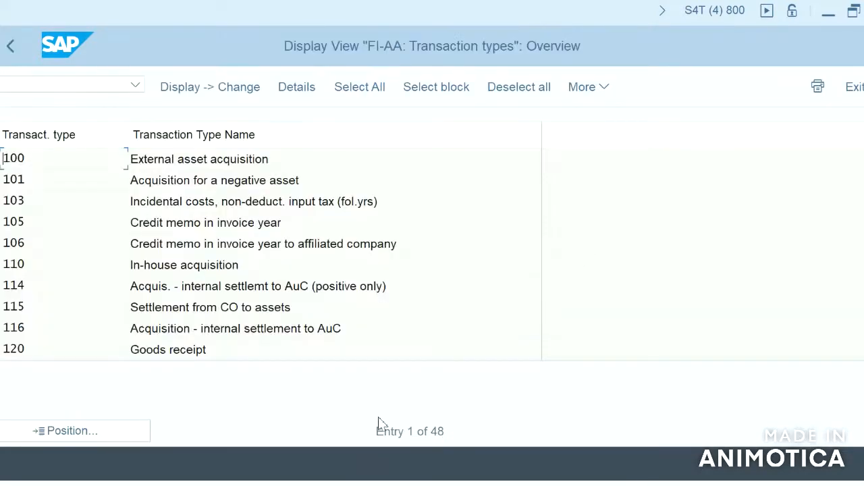
Switch to the SAP Display IMG session and exit it, going back to the transaction types overview
{"action": "mouse_move", "coordinate": [467, 481]}
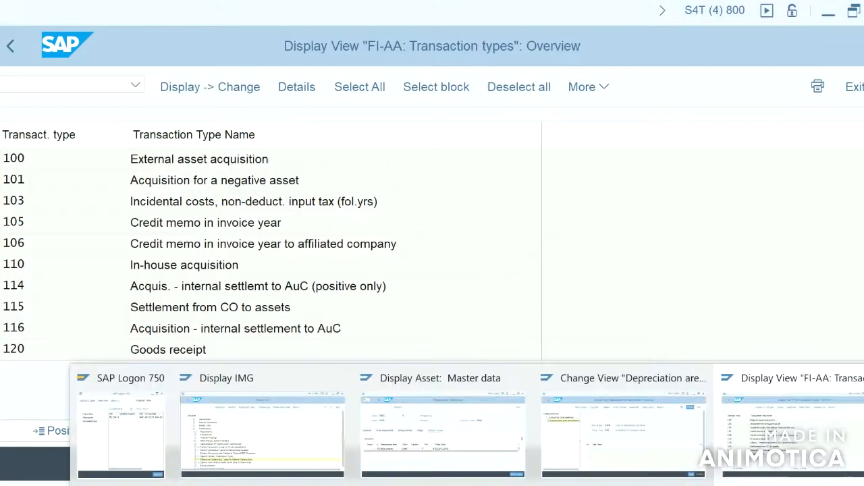
{"action": "left_click", "coordinate": [266, 440]}
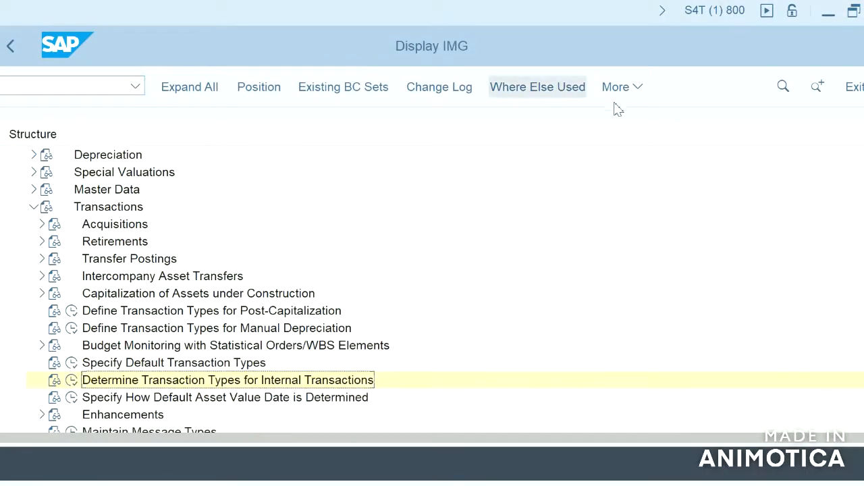
{"action": "left_click", "coordinate": [853, 87]}
{"action": "left_click", "coordinate": [855, 88]}
{"action": "left_click", "coordinate": [854, 88]}
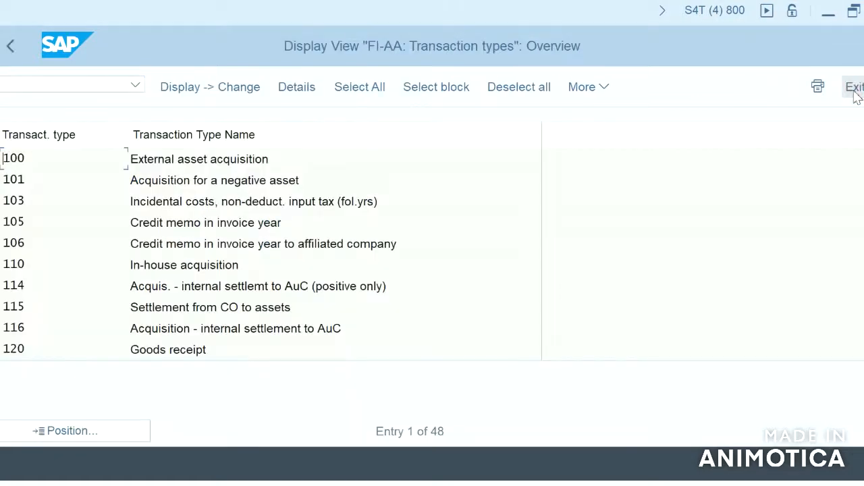
Exit the FI-AA transaction types overview and the depreciation area specification in the other SAP session
{"action": "left_click", "coordinate": [855, 90]}
{"action": "left_click", "coordinate": [854, 89]}
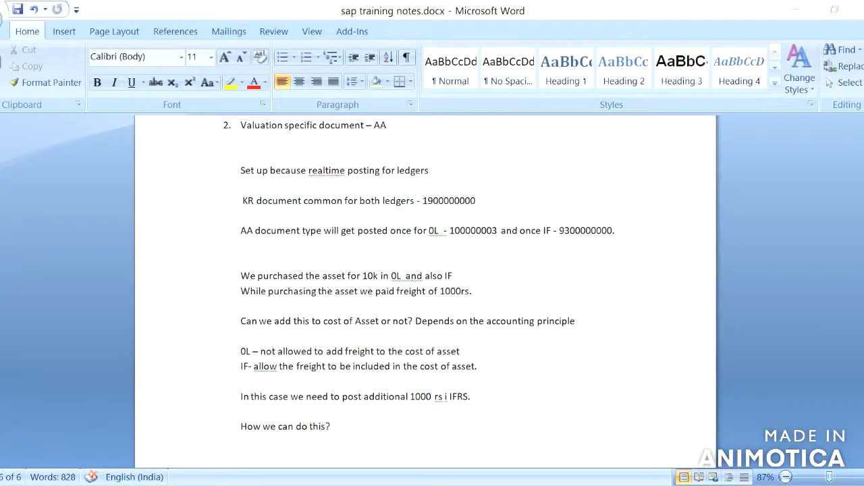
{"action": "left_click", "coordinate": [645, 443]}
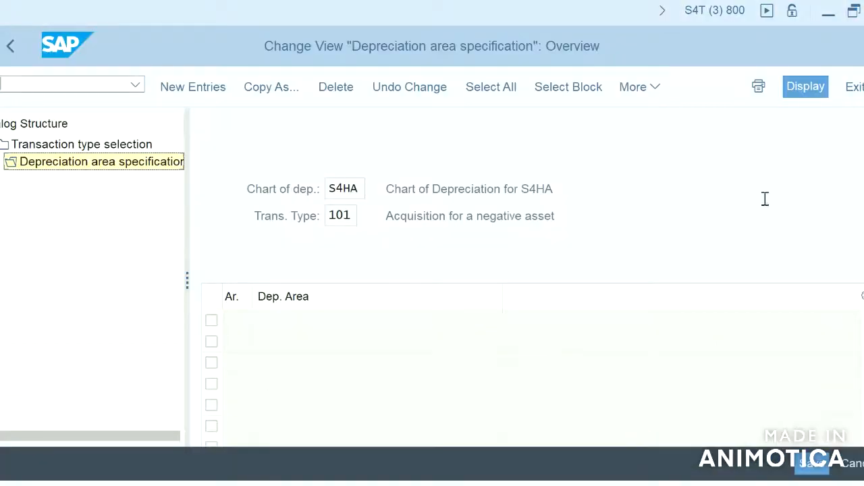
{"action": "left_click", "coordinate": [856, 90]}
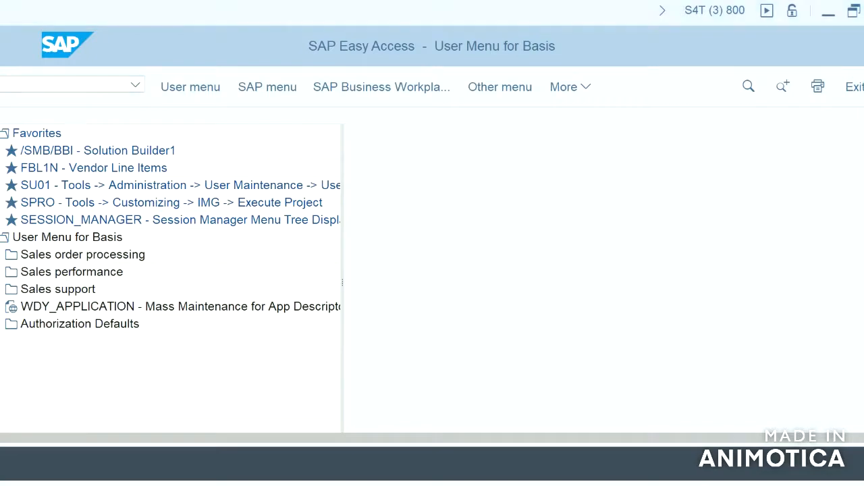
Switch to the Display Asset master data session for asset 3000 and exit it
{"action": "mouse_move", "coordinate": [506, 472]}
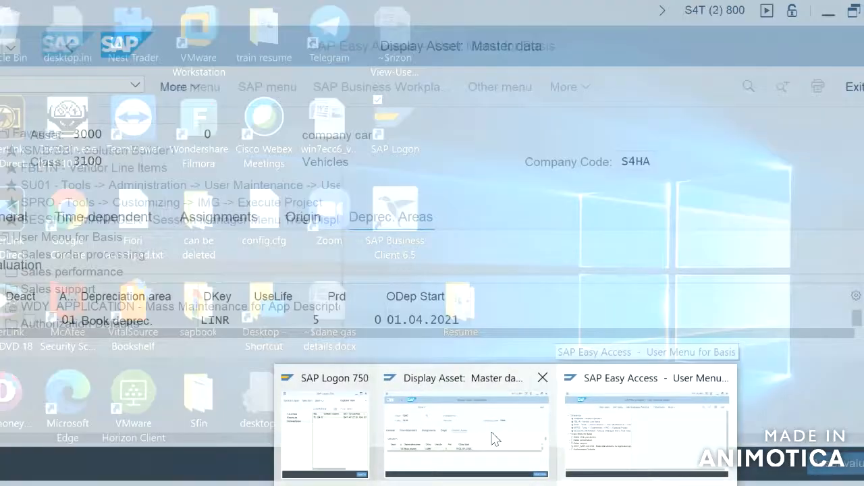
{"action": "left_click", "coordinate": [495, 440]}
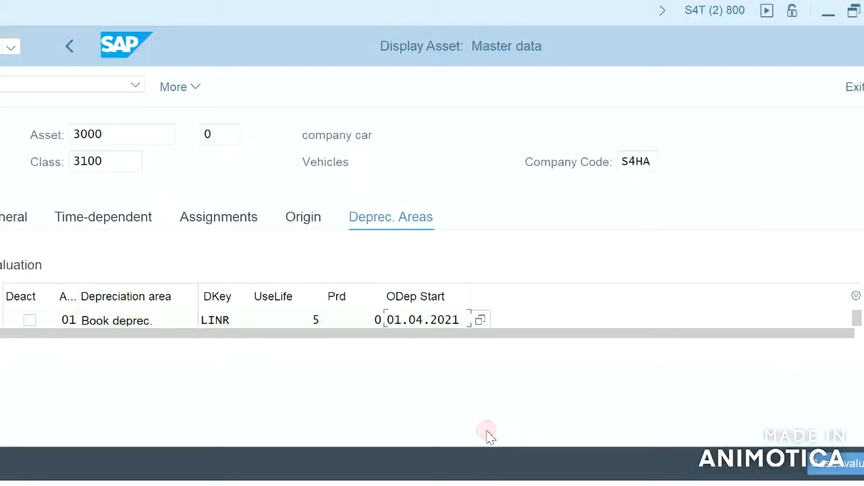
{"action": "left_click", "coordinate": [854, 89]}
Try to open transaction AO70, and open transaction AO73 with the FI-AA transaction types overview in change mode
{"action": "type", "text": "a"}
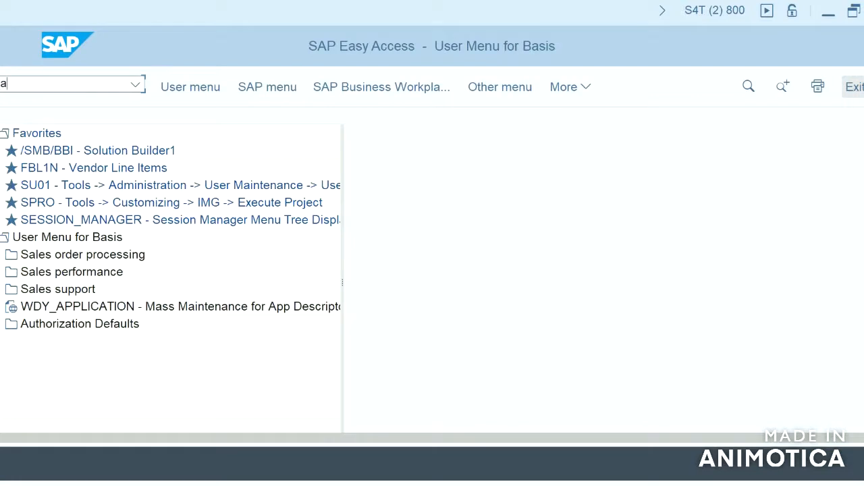
{"action": "type", "text": "so70"}
{"action": "key", "text": "Return"}
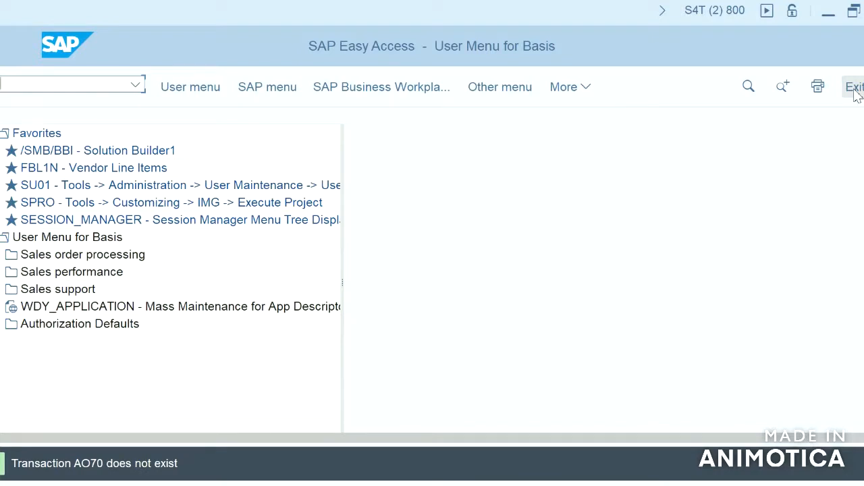
{"action": "type", "text": "ao73"}
{"action": "key", "text": "Return"}
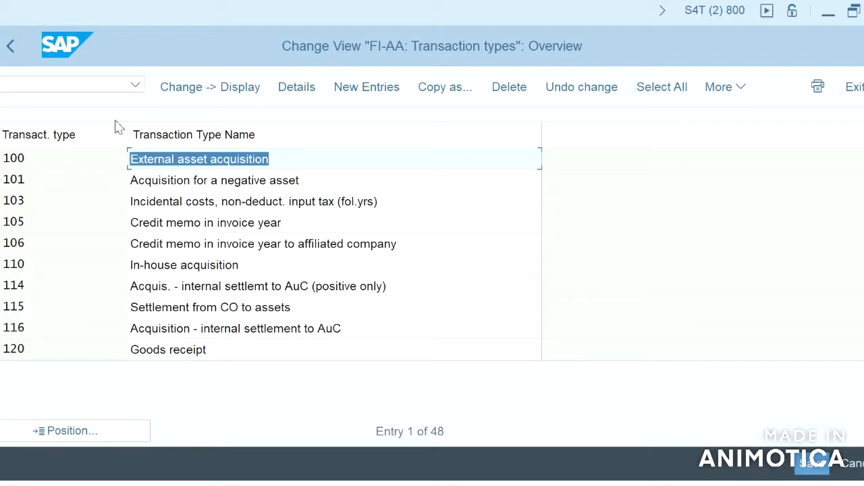
Open transaction OAYA and display the depreciation area specification for transaction type 100, External asset acquisition
{"action": "left_click", "coordinate": [106, 87]}
{"action": "type", "text": "/"}
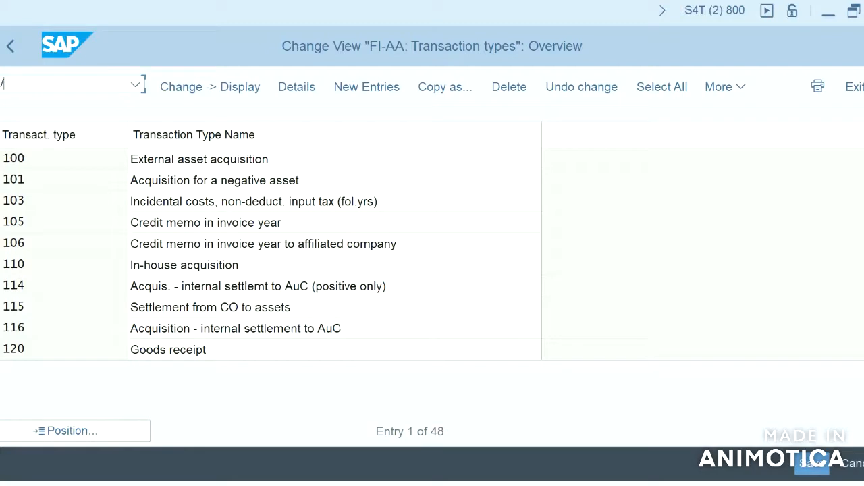
{"action": "type", "text": "noaya"}
{"action": "key", "text": "Return"}
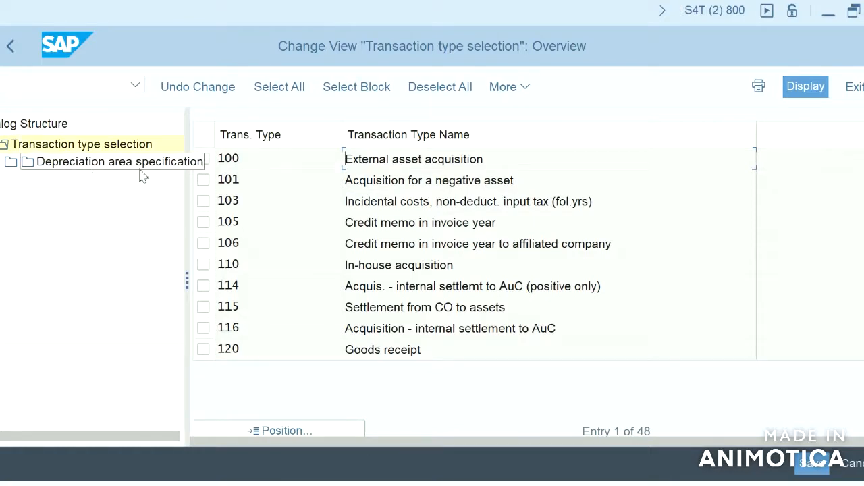
{"action": "left_click", "coordinate": [204, 161]}
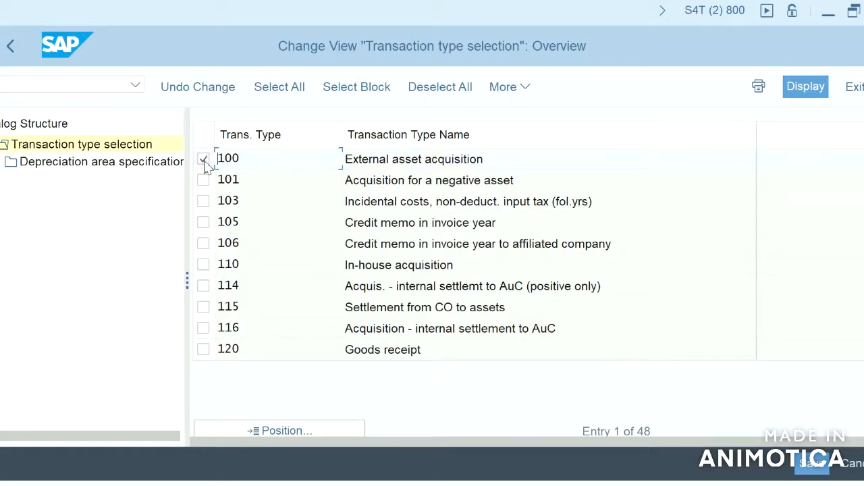
{"action": "left_click", "coordinate": [115, 167]}
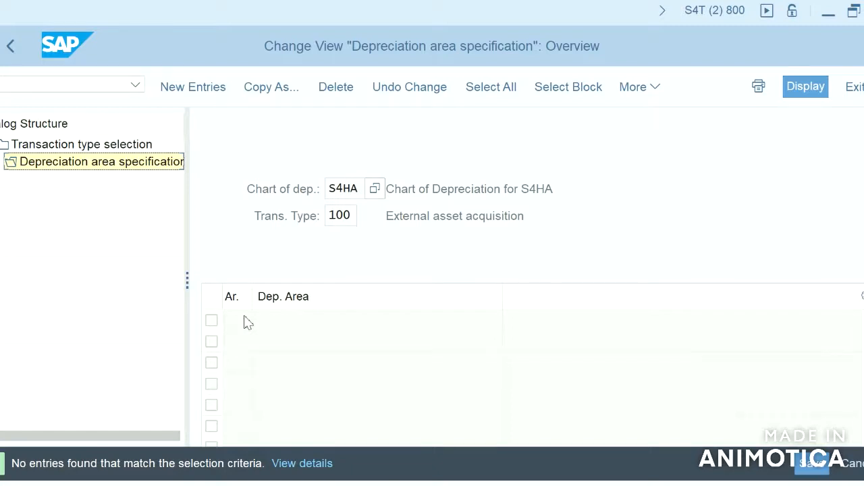
{"action": "left_click", "coordinate": [348, 216]}
{"action": "left_click", "coordinate": [343, 483]}
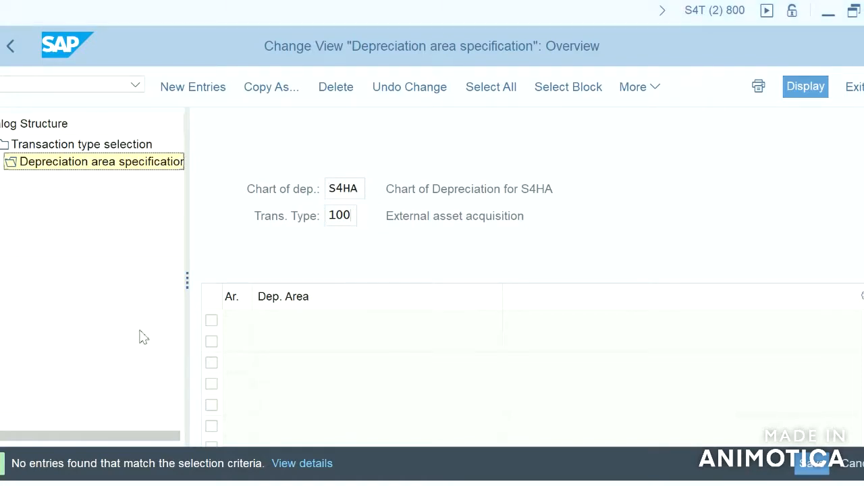
Open transaction AB01 for asset 3000 with transaction type 100 and look through its posting fields
{"action": "left_click", "coordinate": [77, 87]}
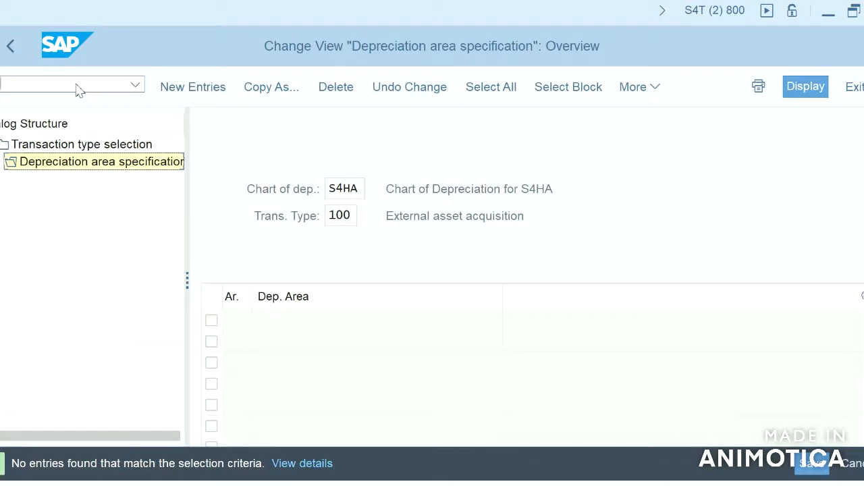
{"action": "type", "text": "/nab01"}
{"action": "key", "text": "Return"}
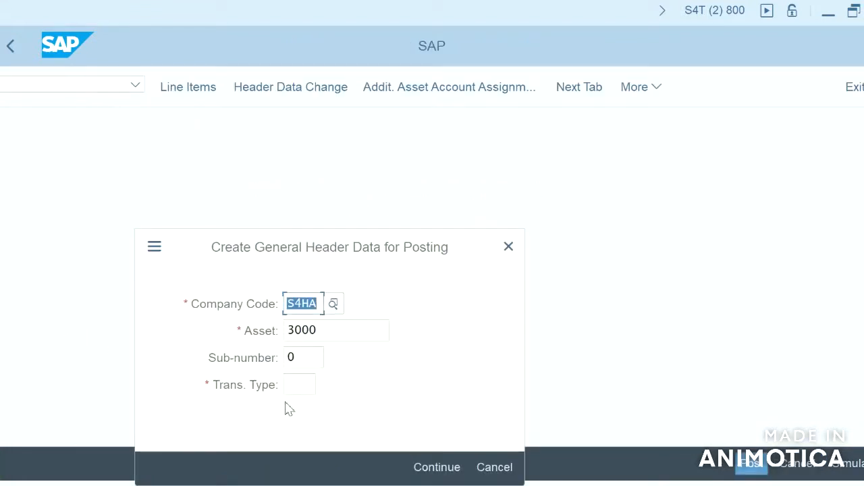
{"action": "left_click", "coordinate": [307, 390]}
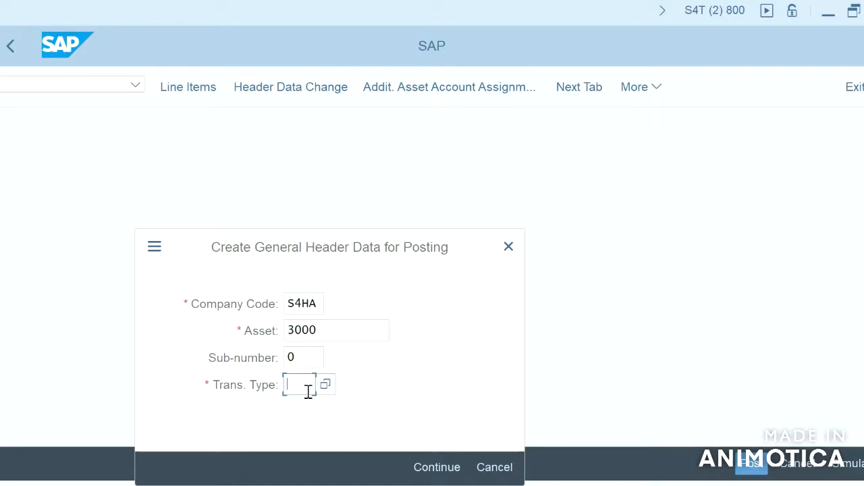
{"action": "type", "text": "100"}
{"action": "key", "text": "Return"}
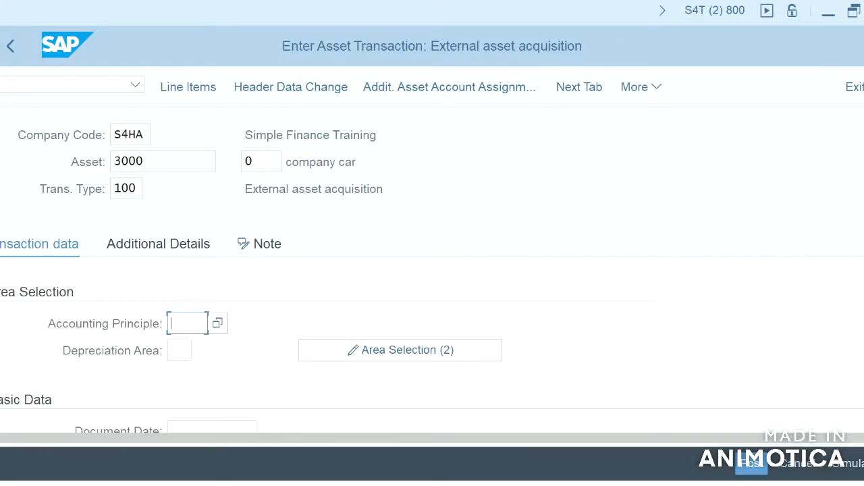
{"action": "scroll", "coordinate": [432, 270], "scroll_direction": "down", "scroll_amount": 5}
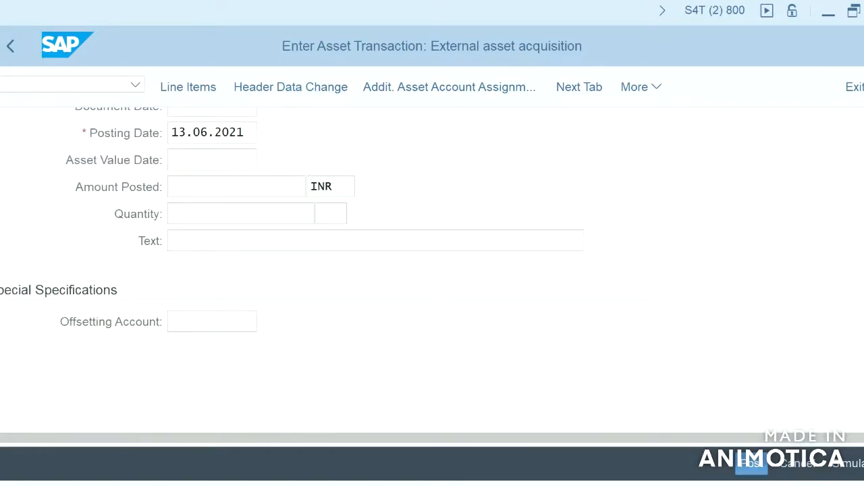
{"action": "left_click", "coordinate": [91, 86]}
{"action": "type", "text": "/n"}
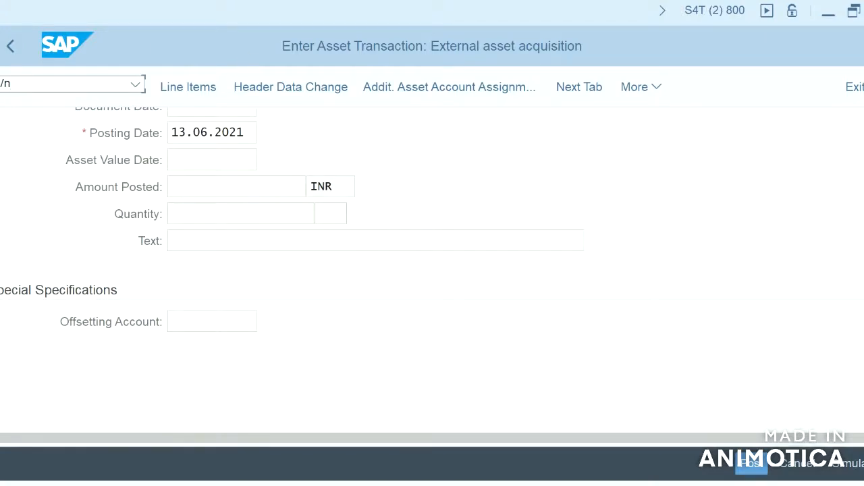
{"action": "type", "text": "ab01"}
{"action": "key", "text": "Return"}
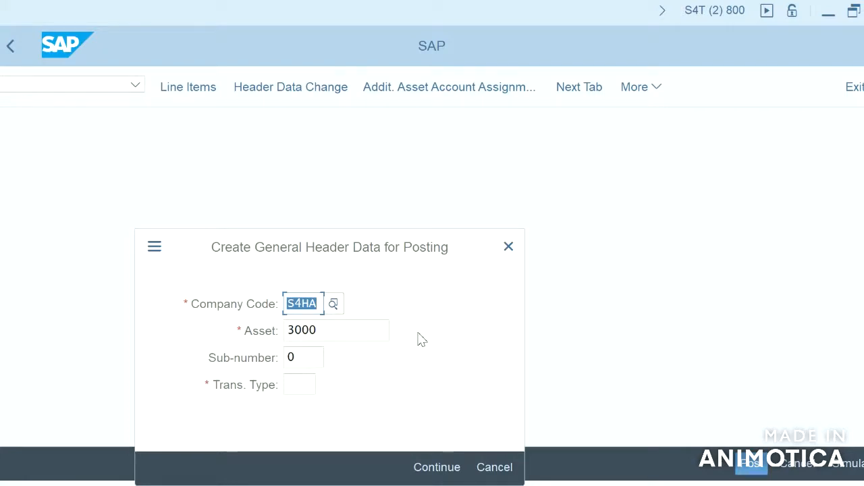
{"action": "left_click", "coordinate": [445, 471]}
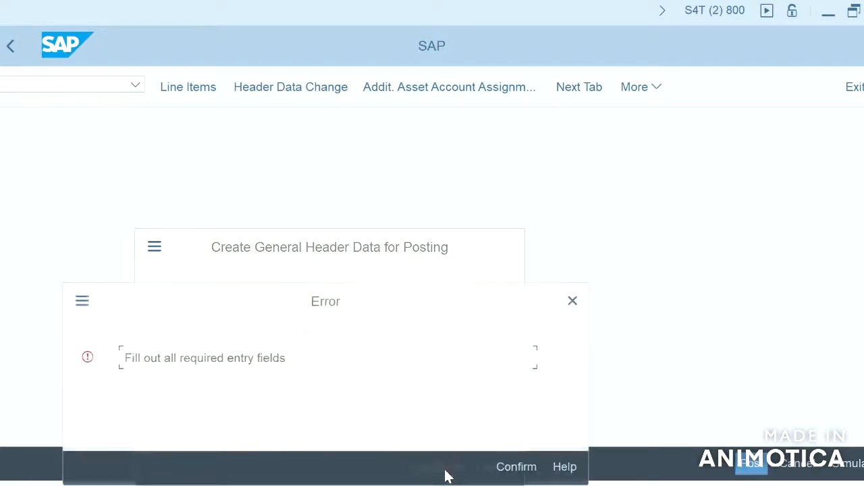
{"action": "left_click", "coordinate": [574, 301]}
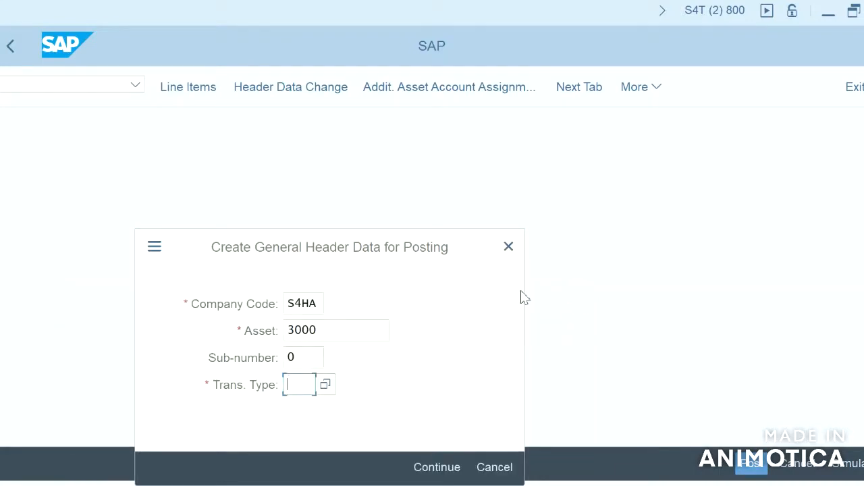
{"action": "left_click", "coordinate": [507, 248]}
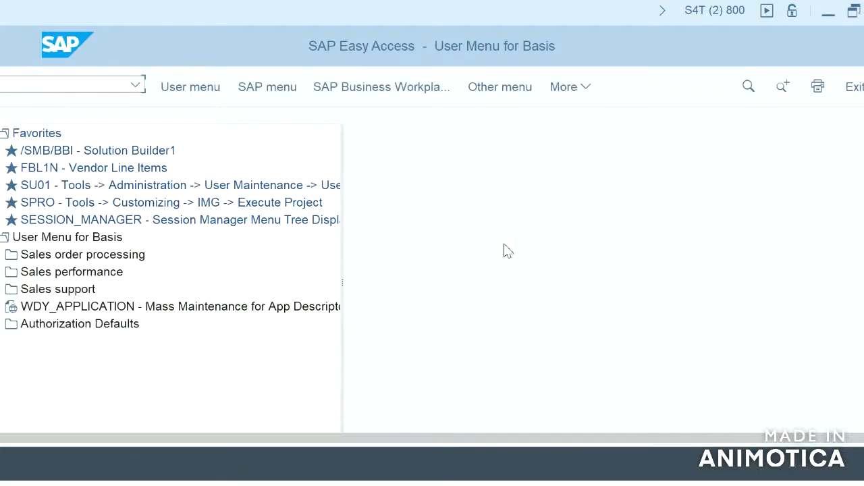
Open transaction AB01L and create the posting header for asset 3000 in company code S4HA with transaction type 100
{"action": "left_click", "coordinate": [92, 83]}
{"action": "type", "text": "ab01l"}
{"action": "key", "text": "Return"}
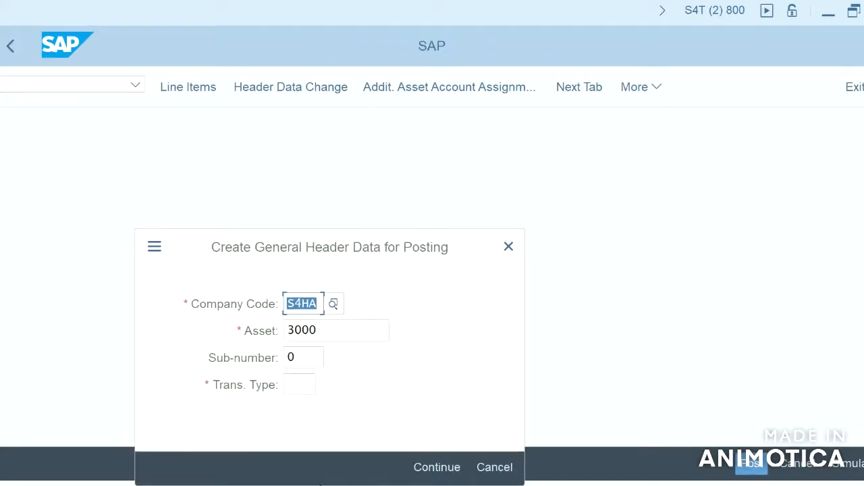
{"action": "left_click", "coordinate": [304, 382]}
{"action": "type", "text": "100"}
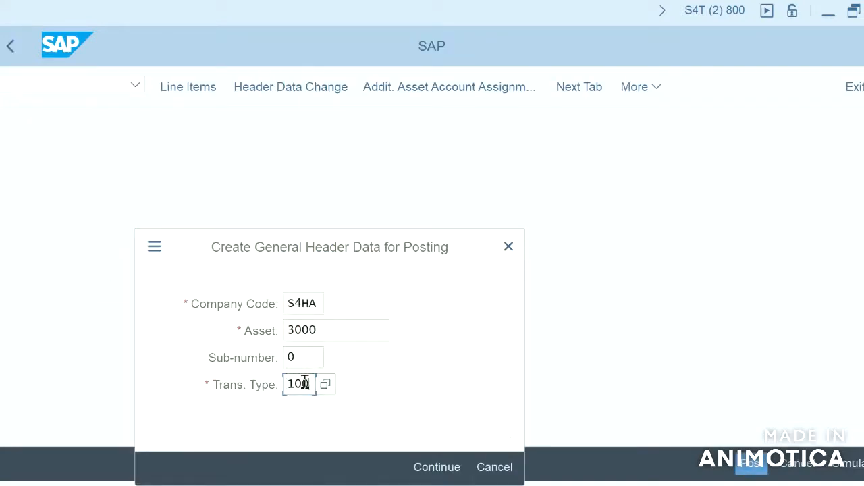
{"action": "key", "text": "Return"}
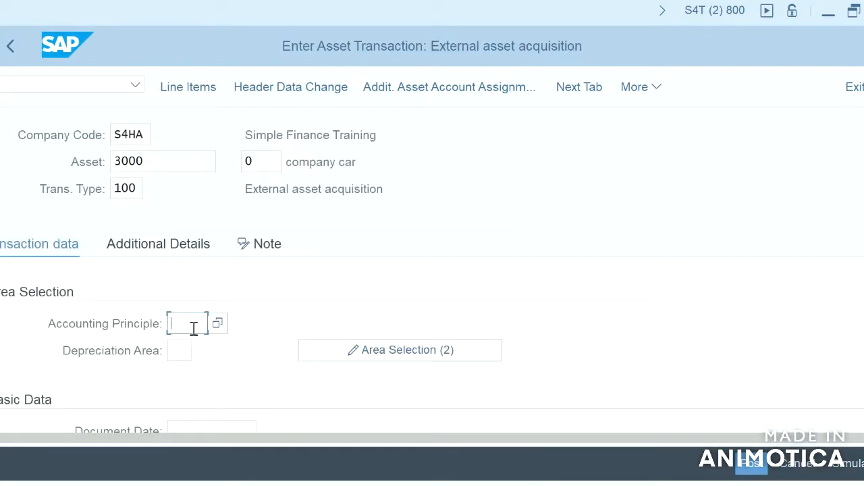
Set the accounting principle to IFIF and choose 13.06.2021 as the document date
{"action": "type", "text": "ifif"}
{"action": "key", "text": "Return"}
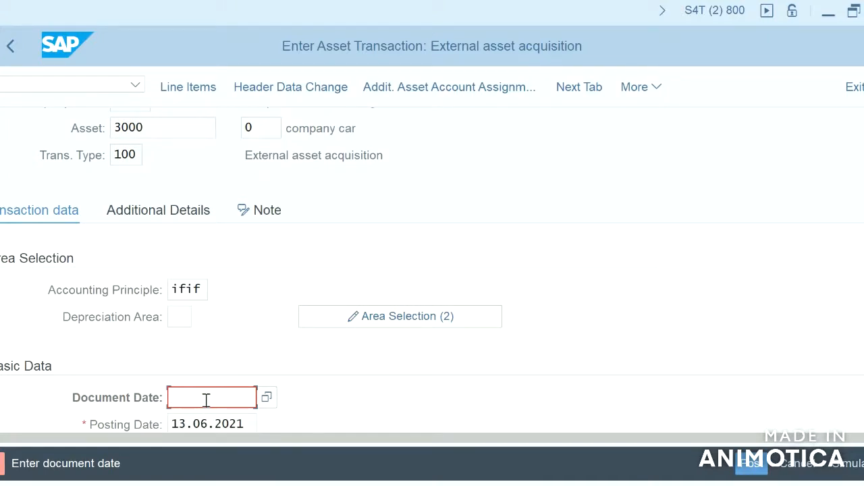
{"action": "key", "text": "F4"}
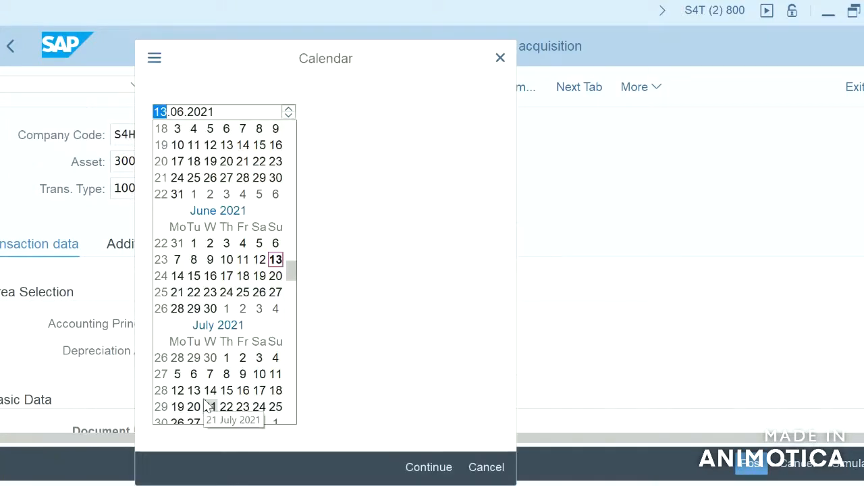
{"action": "key", "text": "Return"}
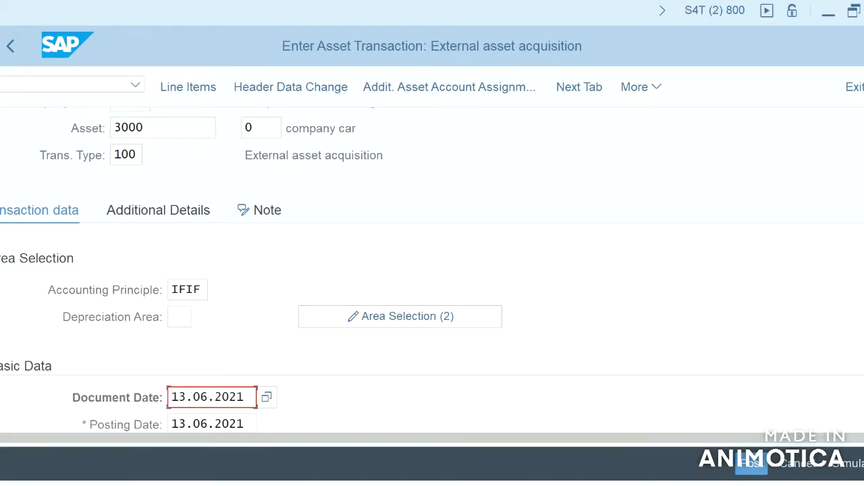
Set the amount posted to 1000 INR and the asset value date to 09.06.2021
{"action": "scroll", "coordinate": [432, 270], "scroll_direction": "down", "scroll_amount": 4}
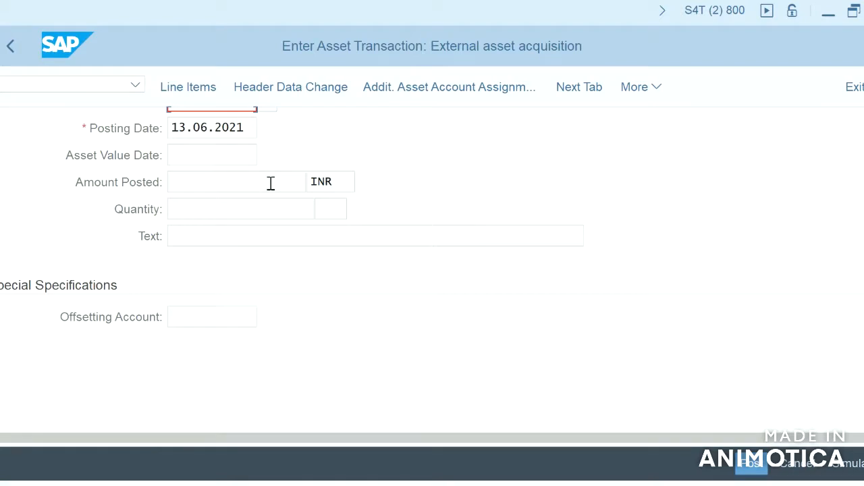
{"action": "left_click", "coordinate": [232, 157]}
{"action": "key", "text": "Tab"}
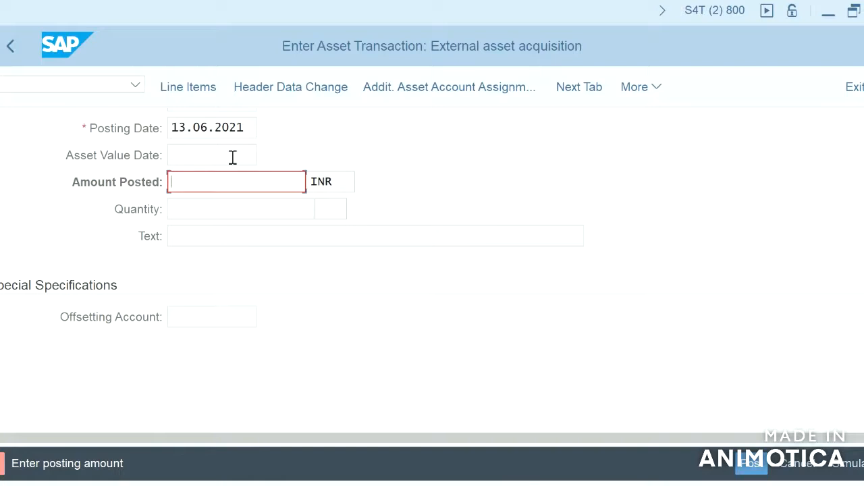
{"action": "type", "text": "1000"}
{"action": "key", "text": "Return"}
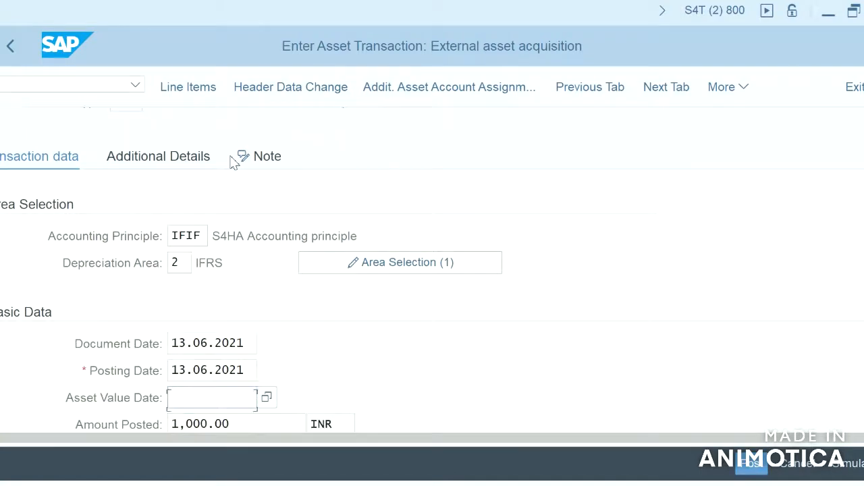
{"action": "left_click", "coordinate": [231, 372]}
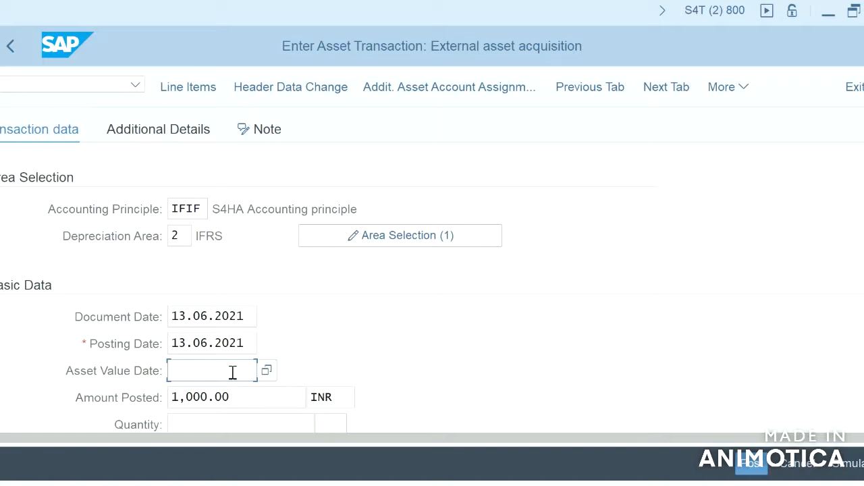
{"action": "type", "text": "09.06.2021"}
{"action": "key", "text": "Return"}
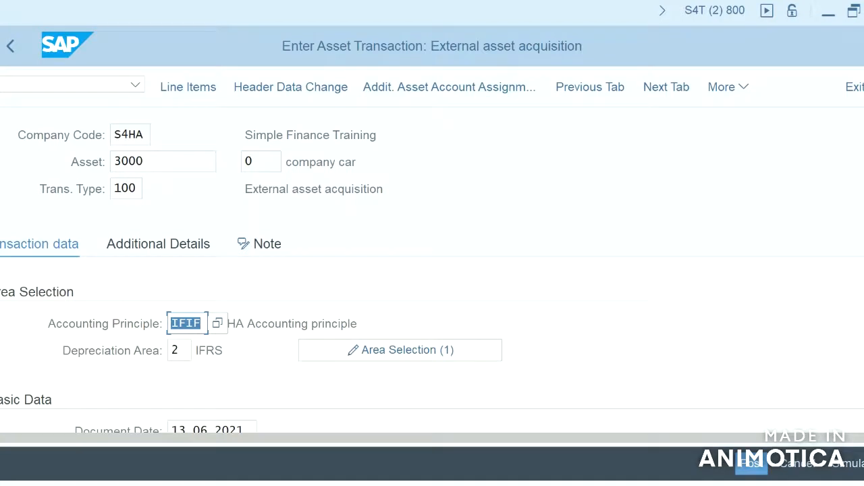
Review the entered asset transaction data and bring up the further functions for the posting
{"action": "scroll", "coordinate": [432, 270], "scroll_direction": "down", "scroll_amount": 5}
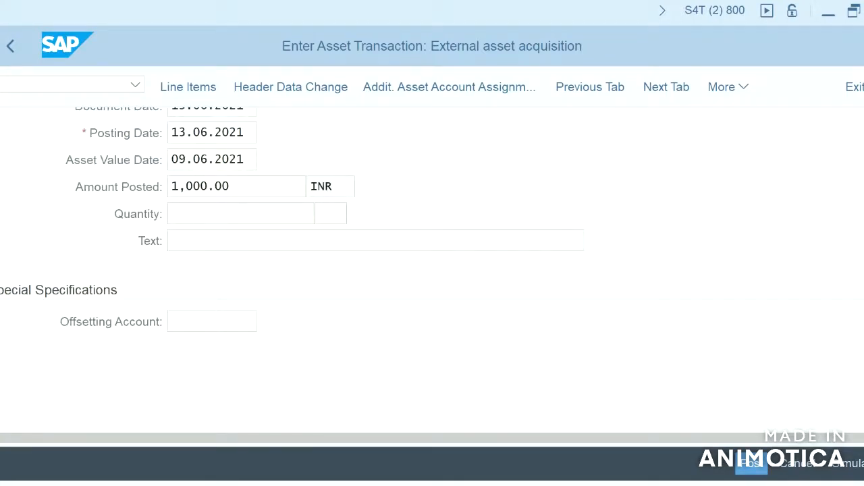
{"action": "scroll", "coordinate": [433, 270], "scroll_direction": "up", "scroll_amount": 5}
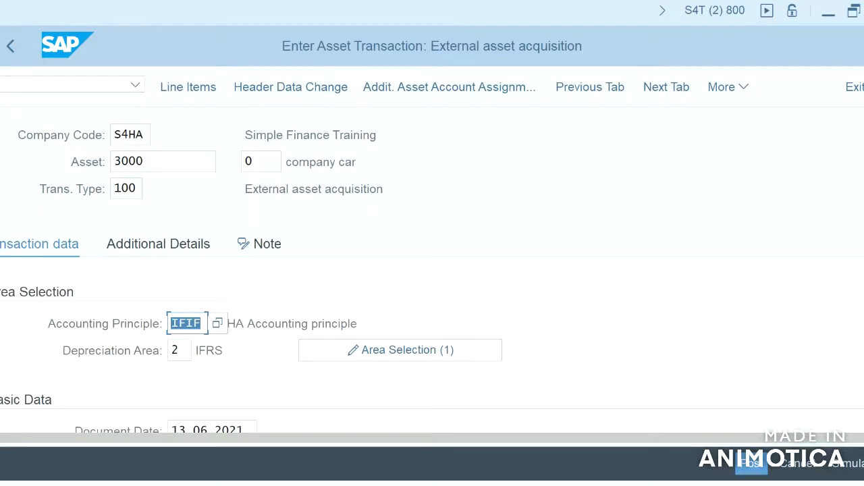
{"action": "scroll", "coordinate": [432, 271], "scroll_direction": "down", "scroll_amount": 5}
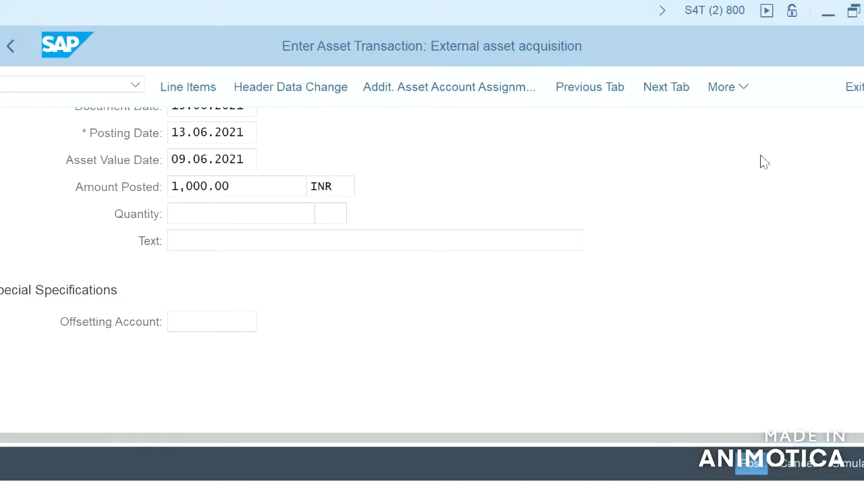
{"action": "left_click", "coordinate": [743, 86]}
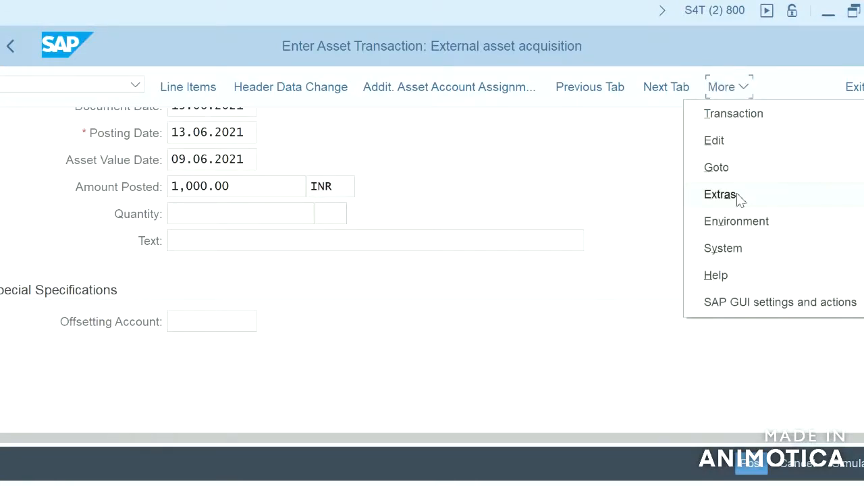
Simulate the external asset acquisition posting for asset 3000 and close the resulting message log
{"action": "mouse_move", "coordinate": [724, 168]}
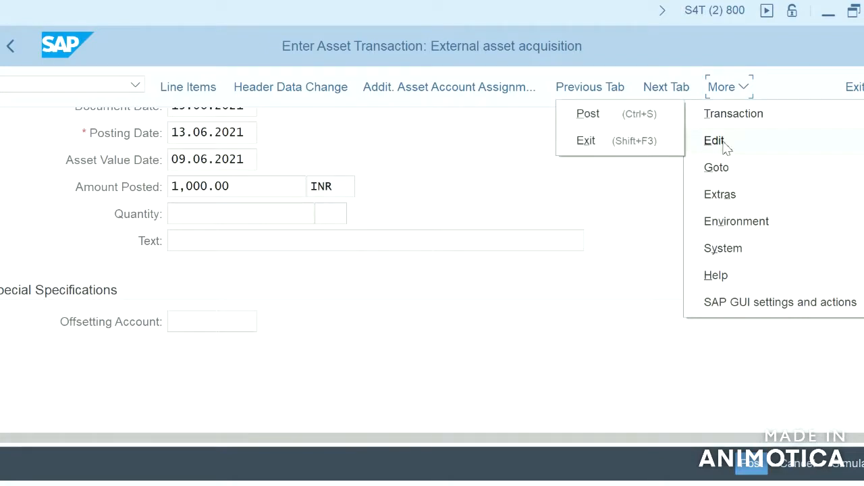
{"action": "mouse_move", "coordinate": [724, 172]}
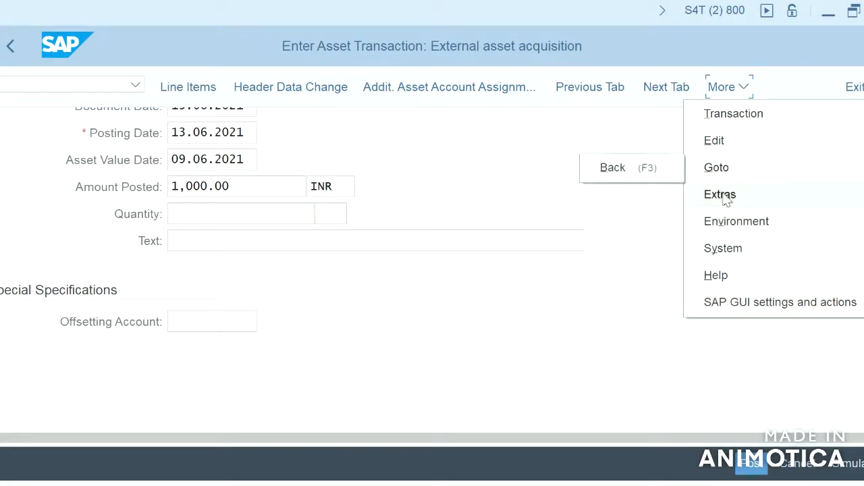
{"action": "mouse_move", "coordinate": [723, 218]}
{"action": "mouse_move", "coordinate": [722, 199]}
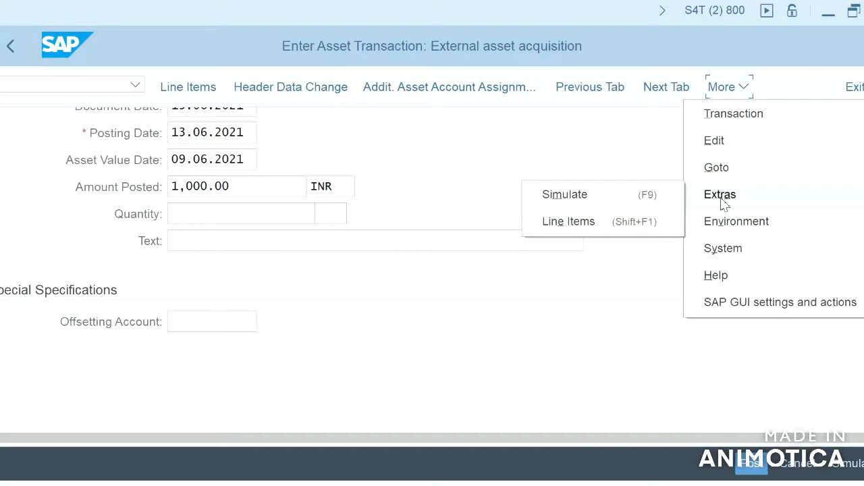
{"action": "left_click", "coordinate": [566, 196]}
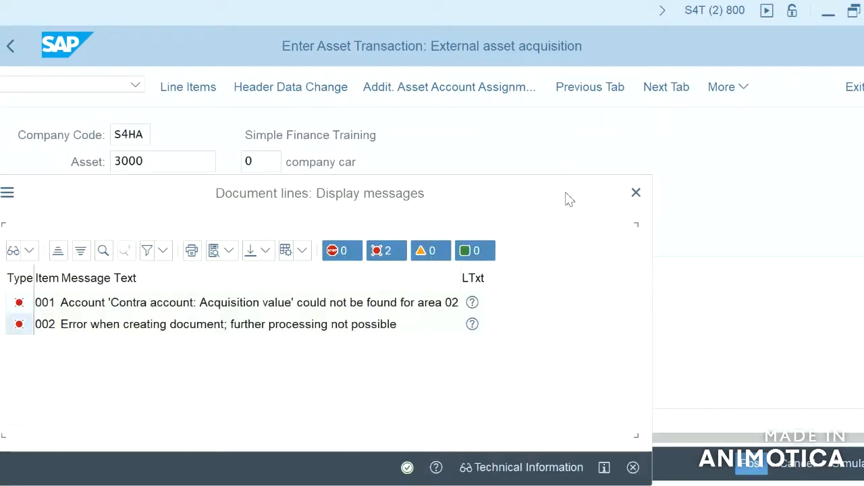
{"action": "left_click", "coordinate": [634, 468]}
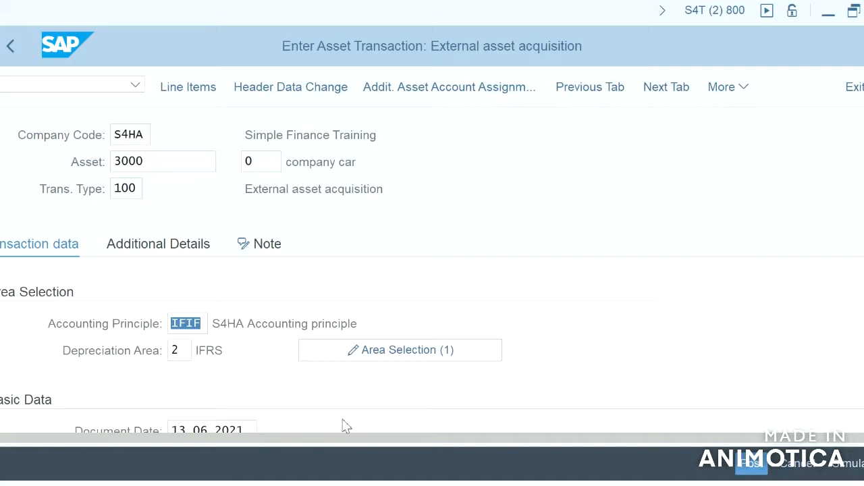
Open transaction FS00 and start creating G/L account 2003 in company code S4HA
{"action": "left_click", "coordinate": [108, 87]}
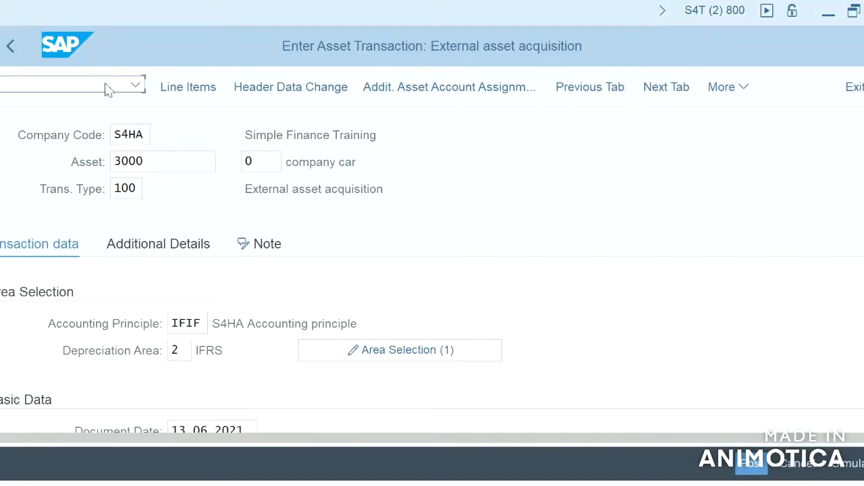
{"action": "type", "text": "/ofs00"}
{"action": "key", "text": "Return"}
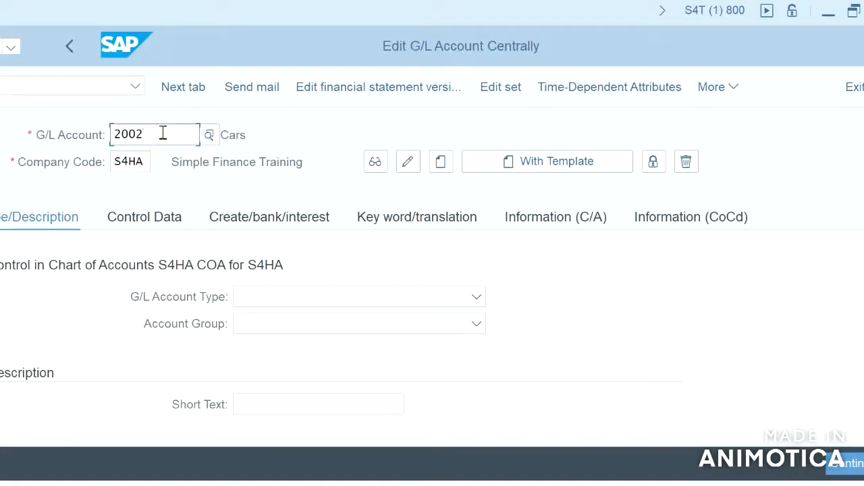
{"action": "key", "text": "BackSpace"}
{"action": "type", "text": "3"}
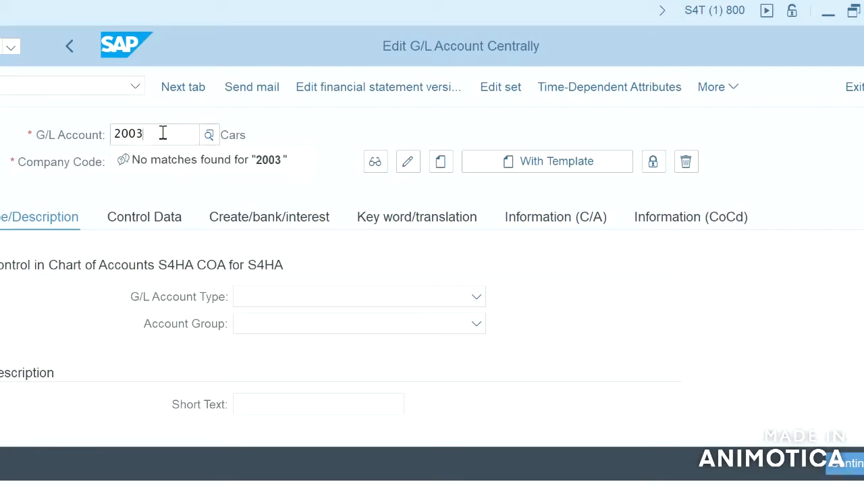
{"action": "key", "text": "Return"}
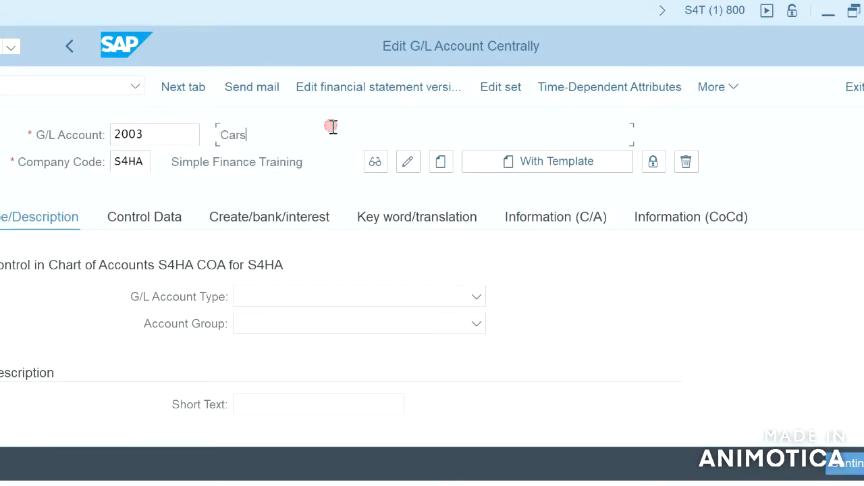
{"action": "left_click", "coordinate": [443, 162]}
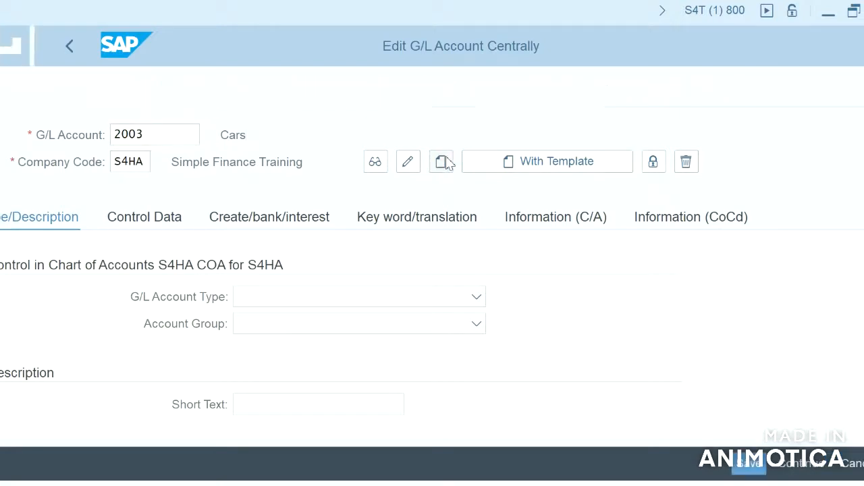
Set the G/L account type to Balance Sheet Account, the account group to Balance Sheet and the short text to "Contra Account"
{"action": "left_click", "coordinate": [440, 297]}
{"action": "left_click", "coordinate": [390, 327]}
{"action": "left_click", "coordinate": [390, 329]}
{"action": "left_click", "coordinate": [386, 348]}
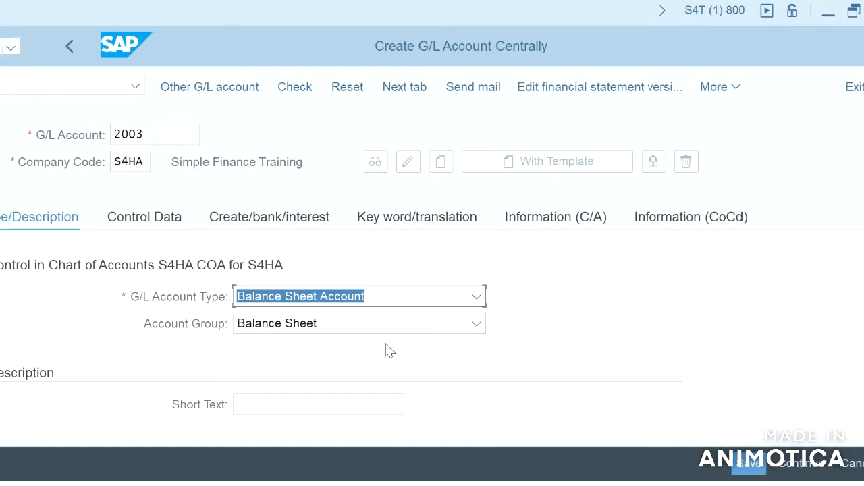
{"action": "left_click", "coordinate": [356, 408]}
{"action": "type", "text": "Contra Account"}
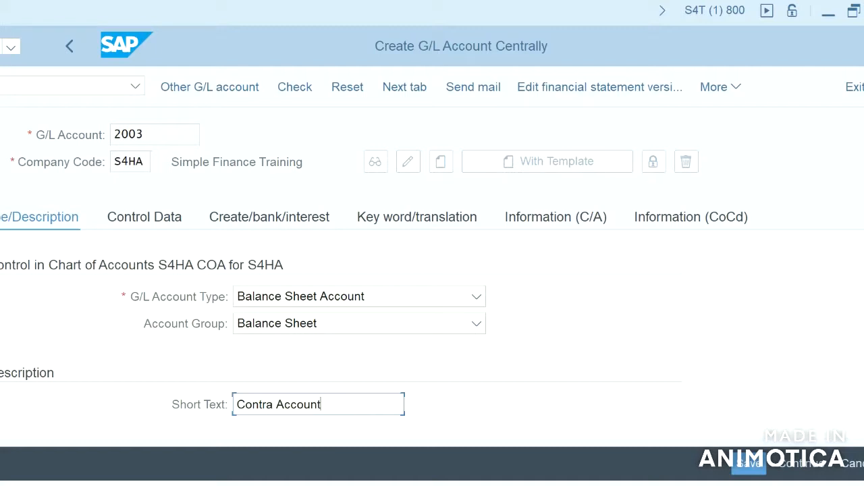
Assign field status group G007 for asset accounts without accumulated depreciation to G/L account 2003 and save the account despite warnings
{"action": "scroll", "coordinate": [348, 312], "scroll_direction": "down", "scroll_amount": 3}
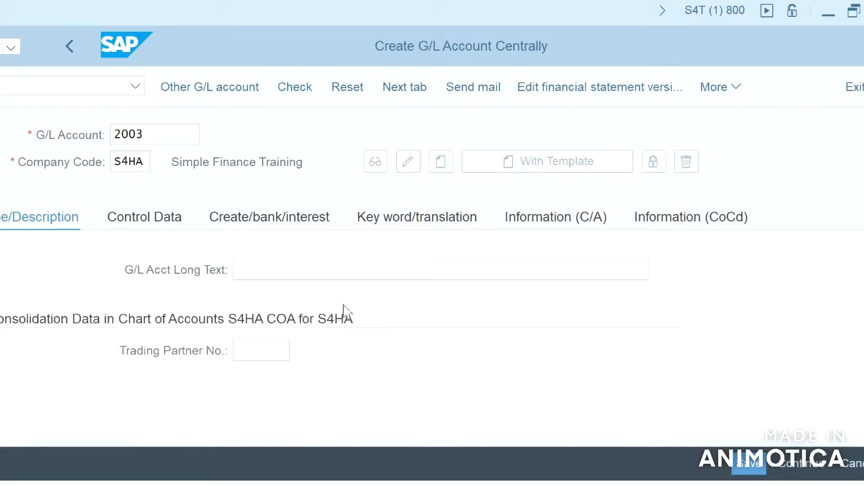
{"action": "left_click", "coordinate": [170, 228]}
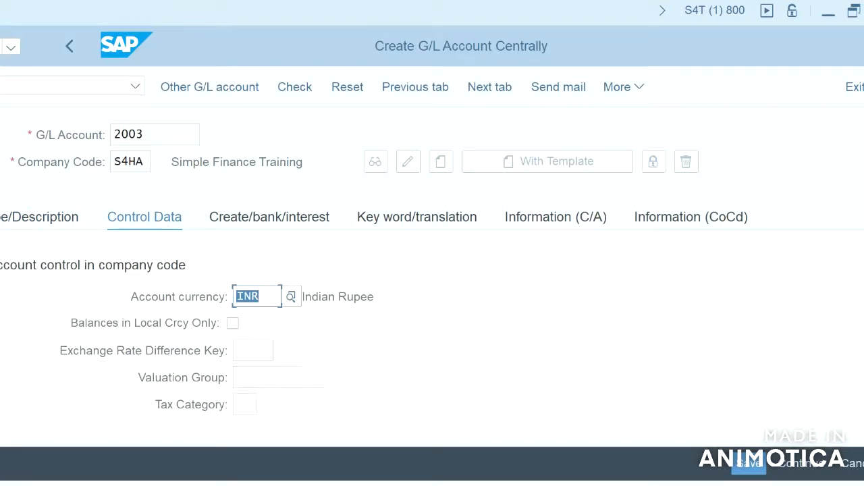
{"action": "scroll", "coordinate": [270, 338], "scroll_direction": "down", "scroll_amount": 3}
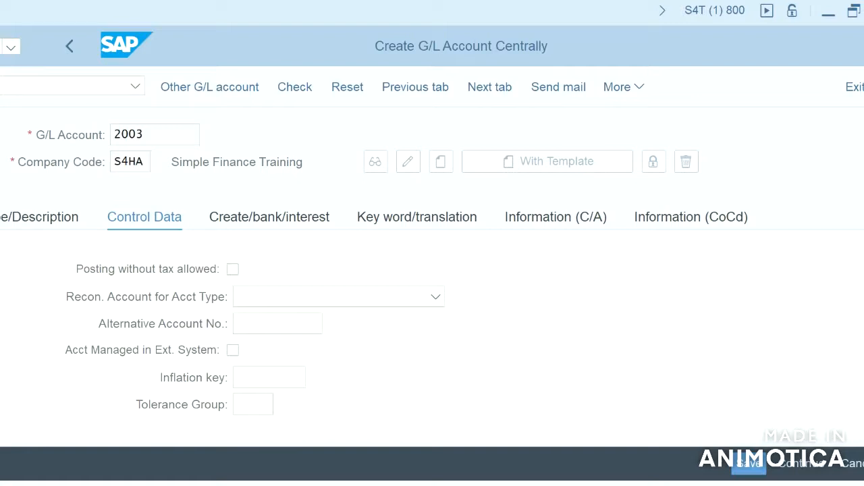
{"action": "scroll", "coordinate": [270, 338], "scroll_direction": "down", "scroll_amount": 3}
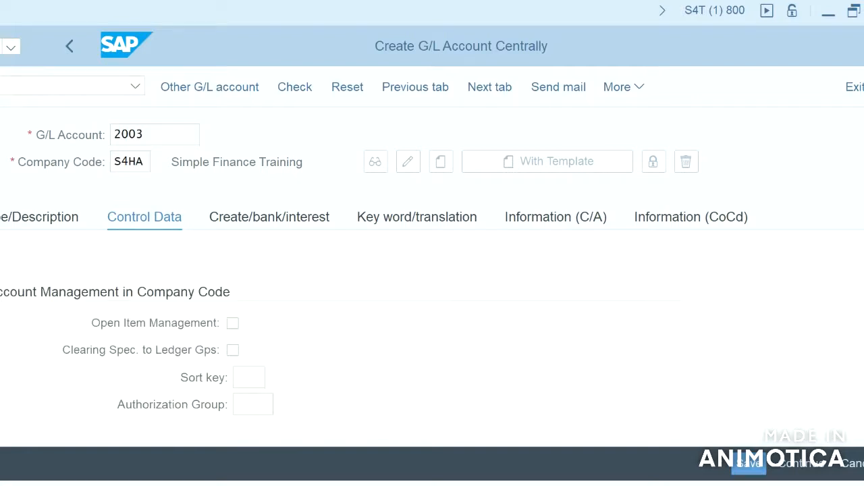
{"action": "scroll", "coordinate": [338, 338], "scroll_direction": "down", "scroll_amount": 3}
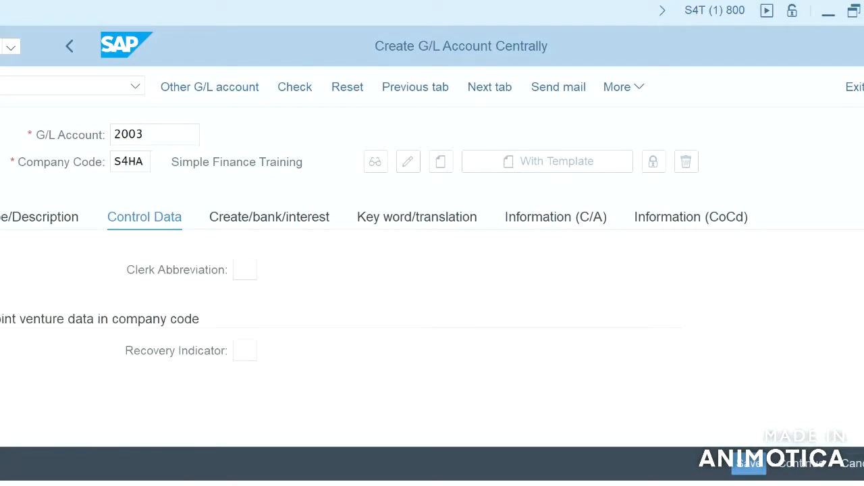
{"action": "scroll", "coordinate": [337, 338], "scroll_direction": "up", "scroll_amount": 3}
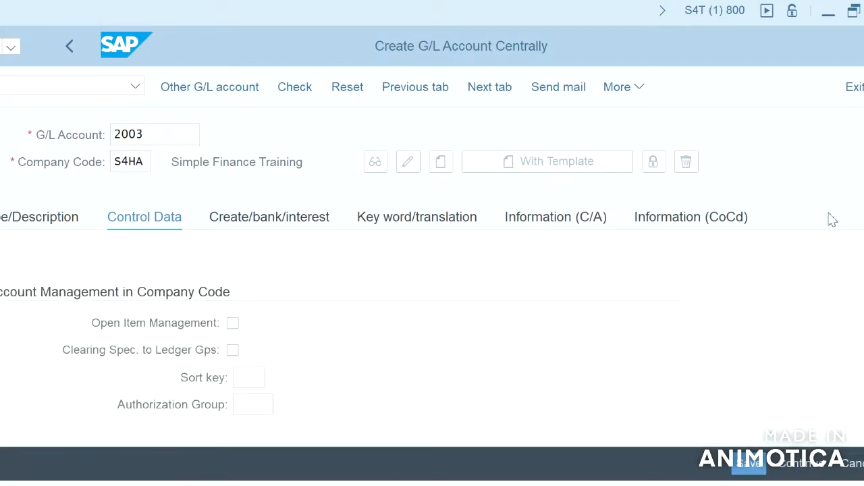
{"action": "left_click", "coordinate": [323, 221]}
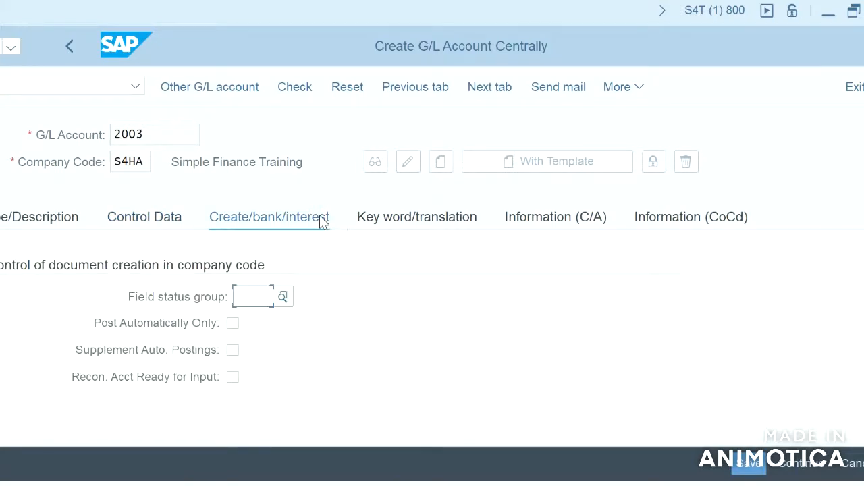
{"action": "left_click", "coordinate": [283, 301]}
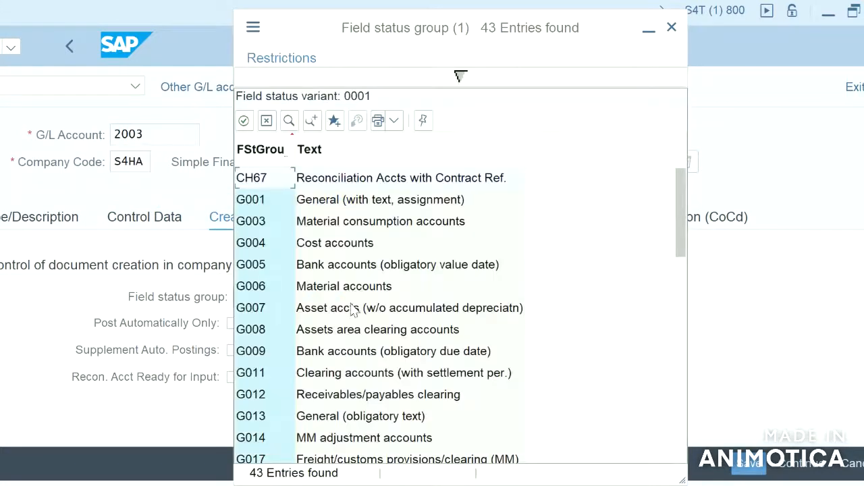
{"action": "double_click", "coordinate": [337, 308]}
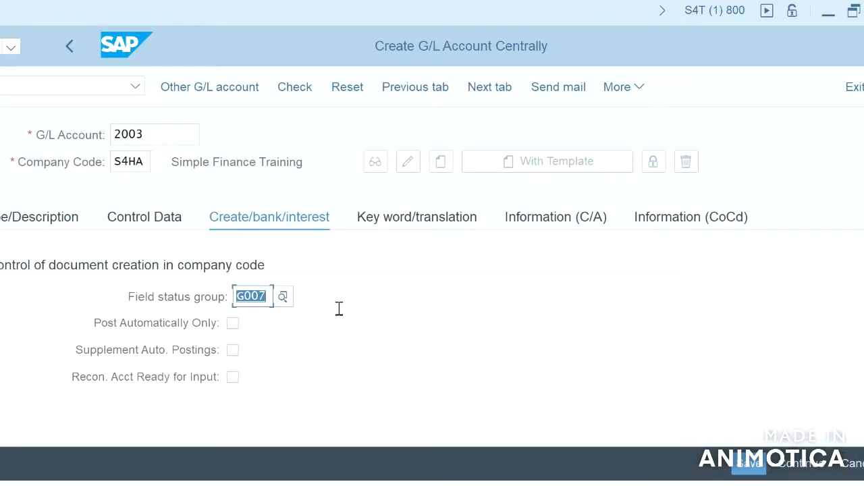
{"action": "left_click", "coordinate": [751, 468]}
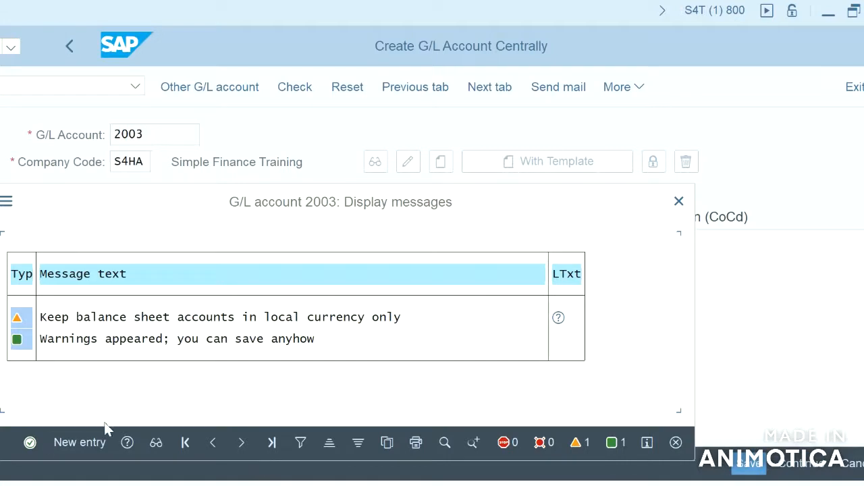
{"action": "left_click", "coordinate": [29, 444]}
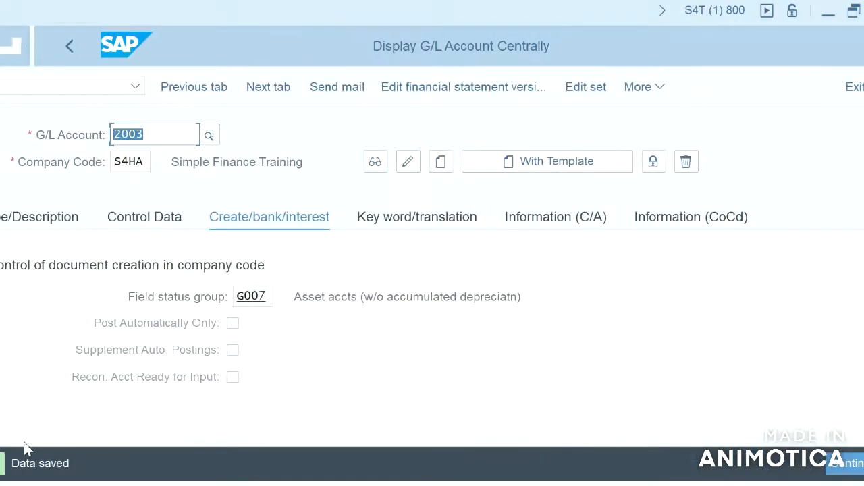
Go to transaction AO90 and open the account determinations of chart of accounts S4HA
{"action": "left_click", "coordinate": [97, 87]}
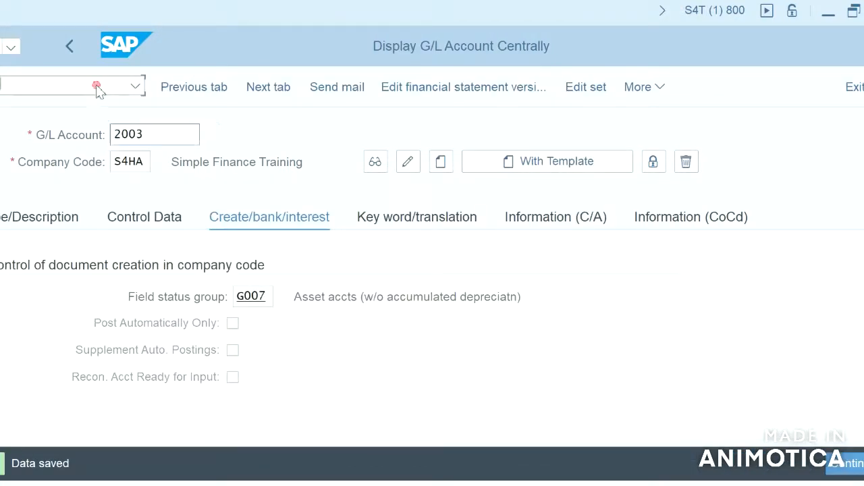
{"action": "type", "text": "/nao90"}
{"action": "key", "text": "Return"}
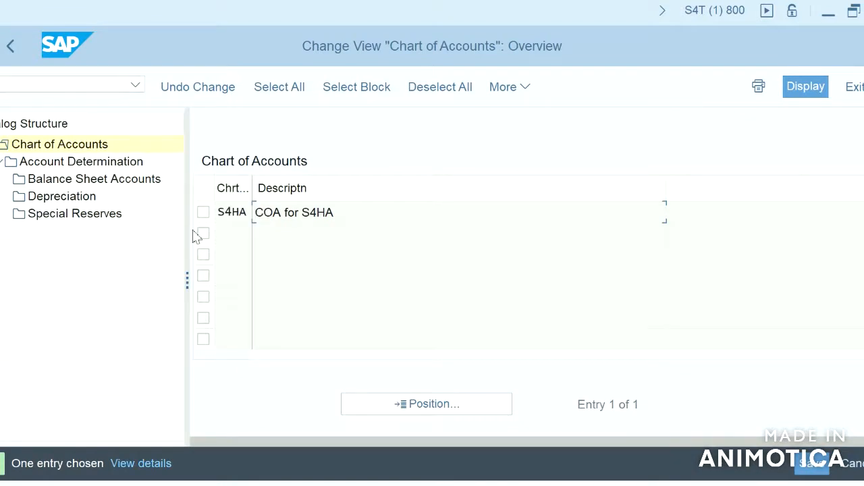
{"action": "left_click", "coordinate": [204, 213]}
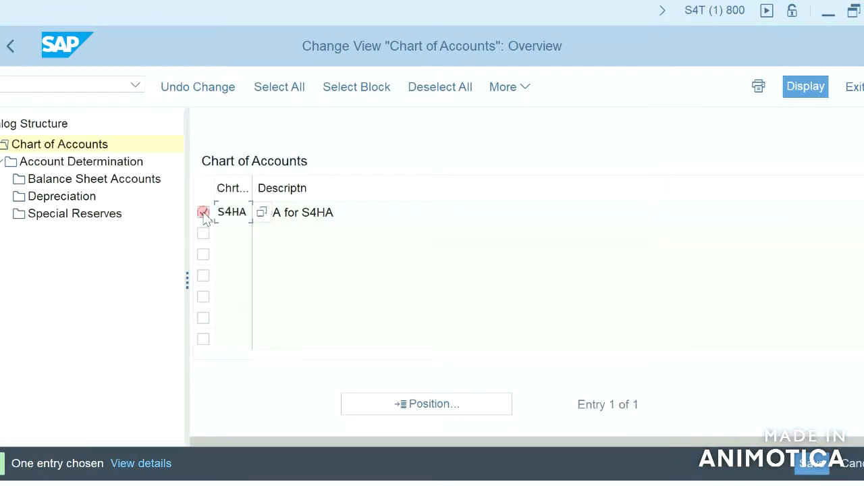
{"action": "double_click", "coordinate": [120, 163]}
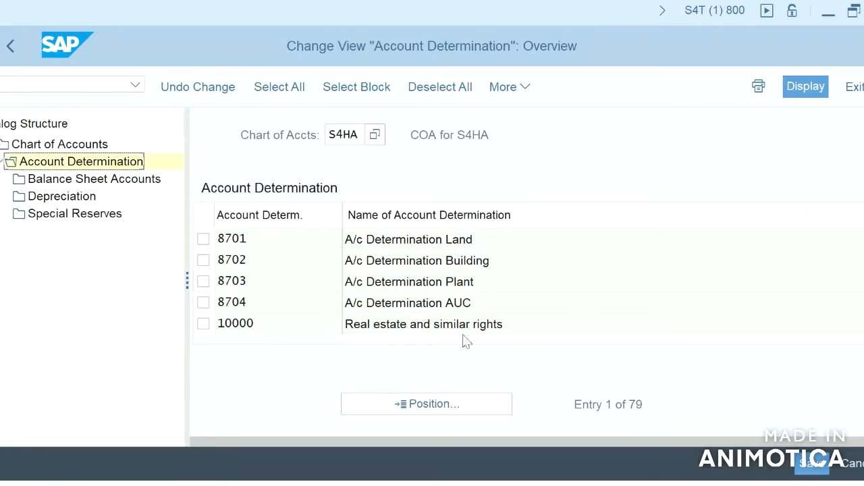
Open the balance sheet accounts for account determination 31000 (Vehicles)
{"action": "key", "text": "Page_Down"}
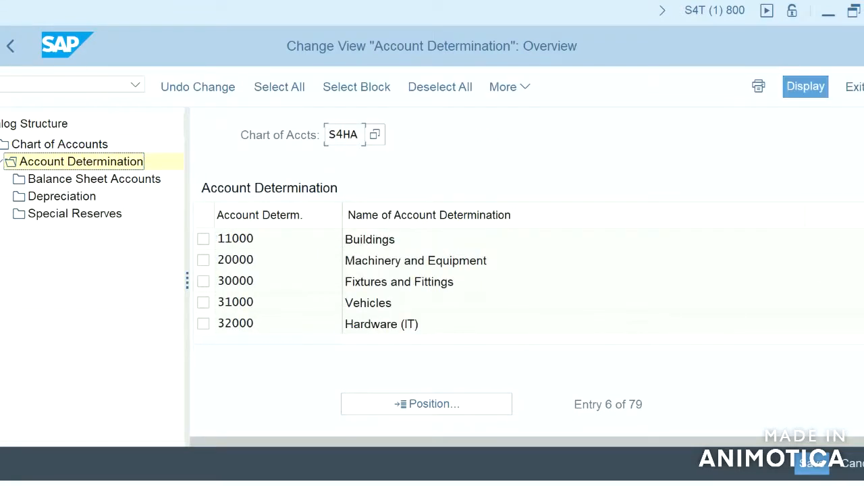
{"action": "left_click", "coordinate": [205, 303]}
{"action": "double_click", "coordinate": [159, 187]}
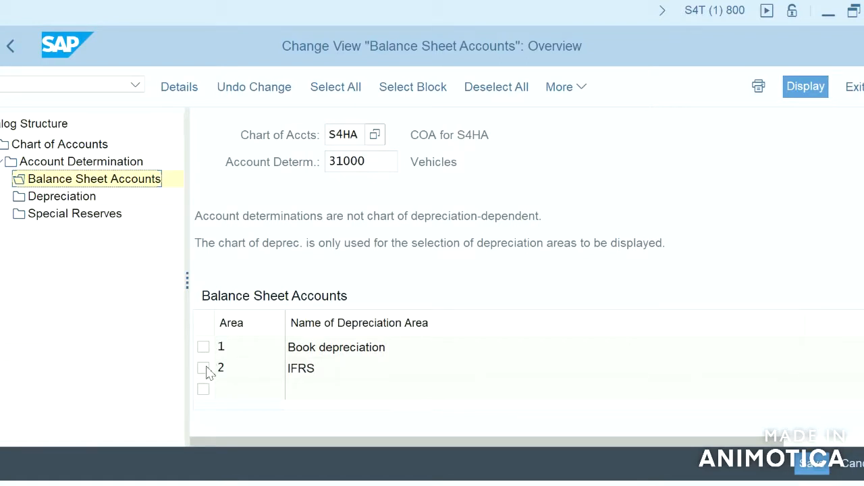
Open the balance sheet account details of depreciation area 2 (IFRS)
{"action": "left_click", "coordinate": [206, 369]}
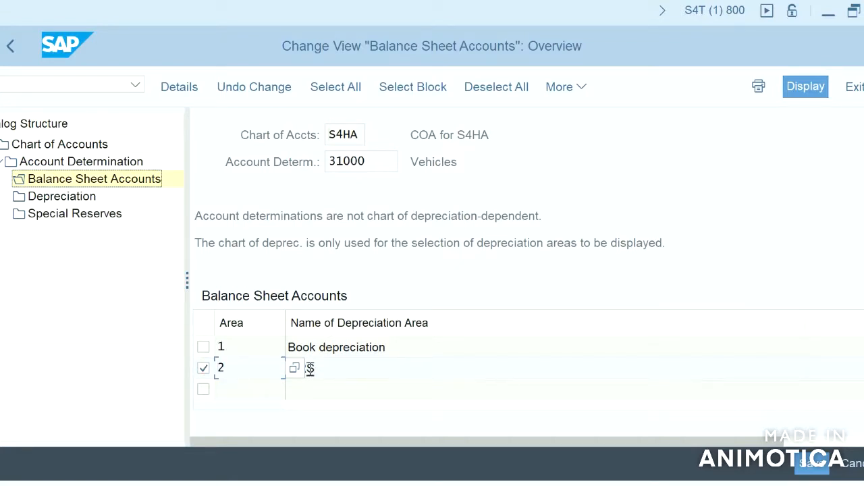
{"action": "double_click", "coordinate": [310, 370]}
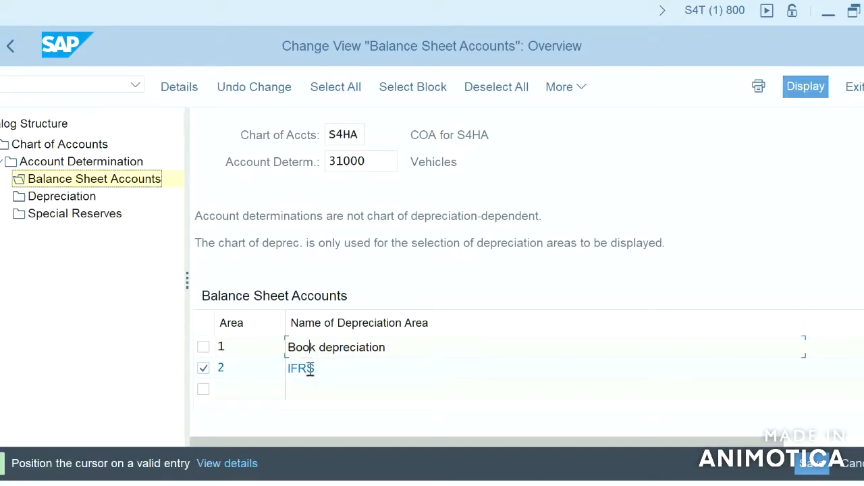
{"action": "double_click", "coordinate": [129, 186]}
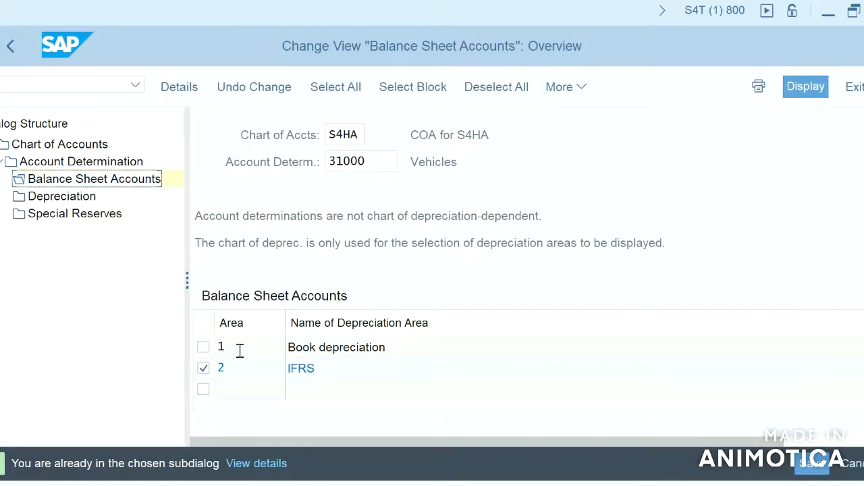
{"action": "double_click", "coordinate": [222, 363]}
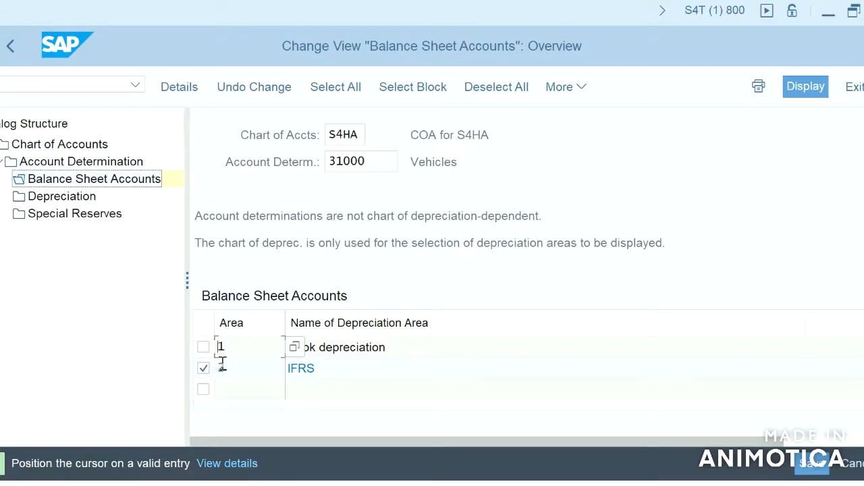
{"action": "double_click", "coordinate": [341, 340]}
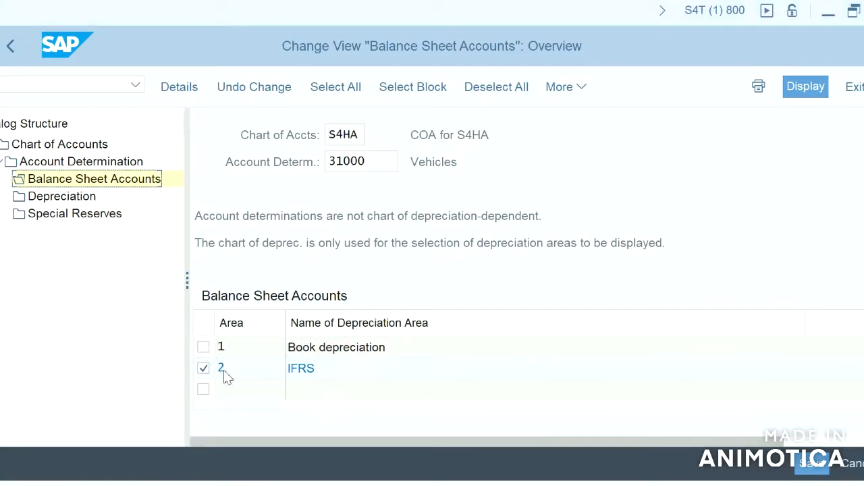
{"action": "left_click", "coordinate": [183, 93]}
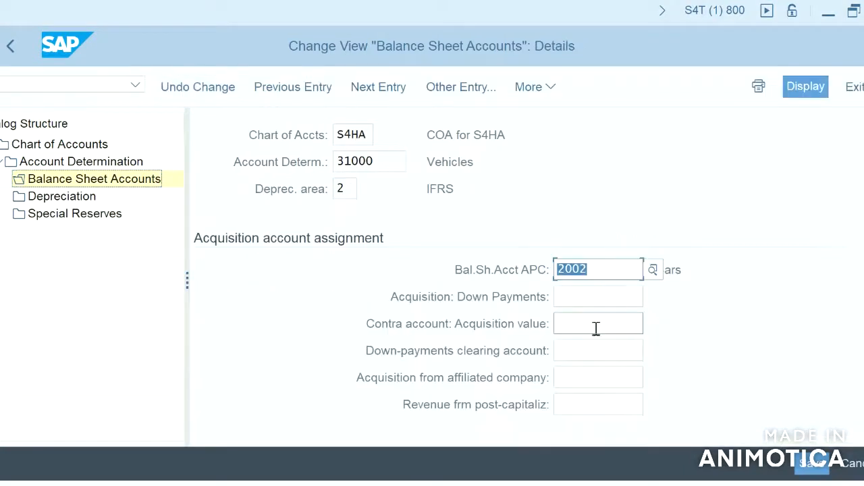
Assign G/L account 2003 as contra account for acquisition value in area 2 and save it to customizing request S4TK900694
{"action": "left_click", "coordinate": [575, 326]}
{"action": "type", "text": "2003"}
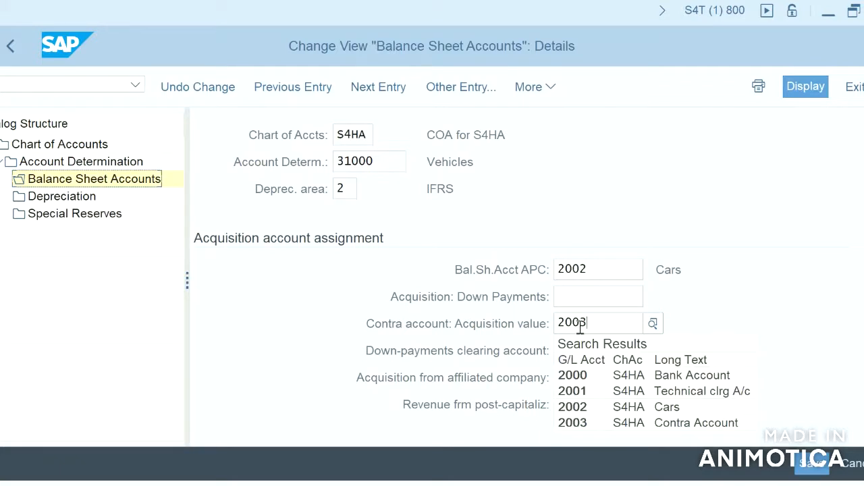
{"action": "left_click", "coordinate": [581, 375]}
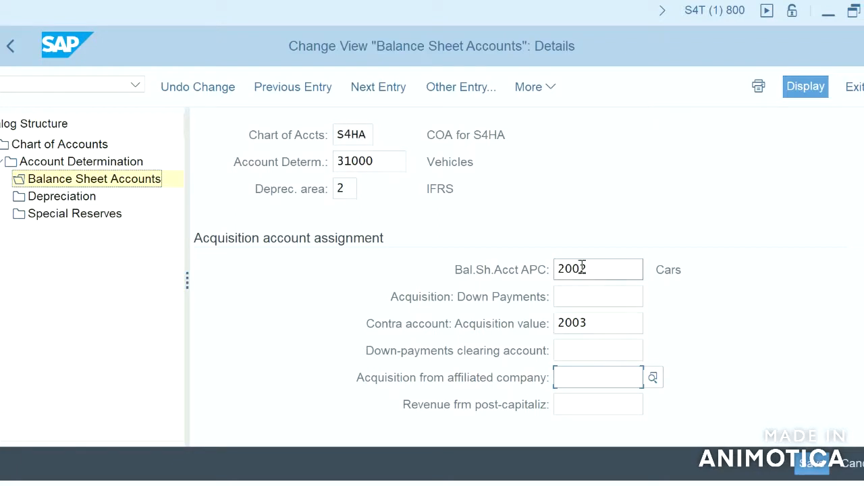
{"action": "left_click", "coordinate": [813, 463]}
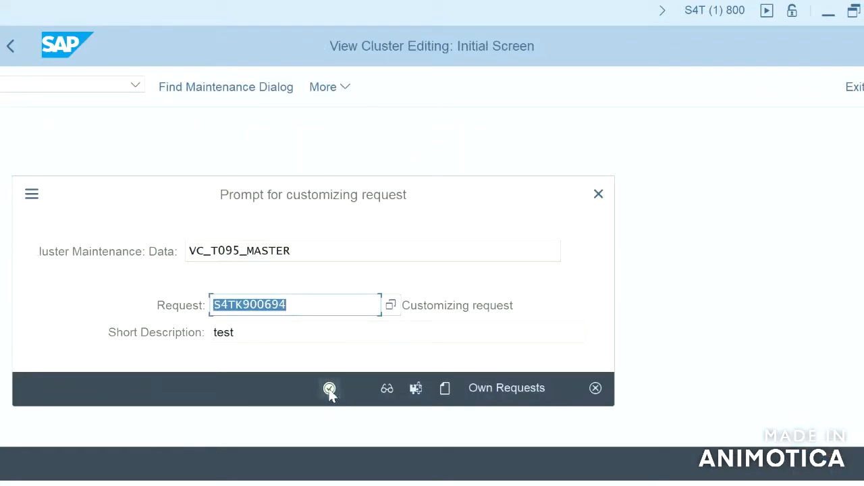
{"action": "left_click", "coordinate": [330, 389]}
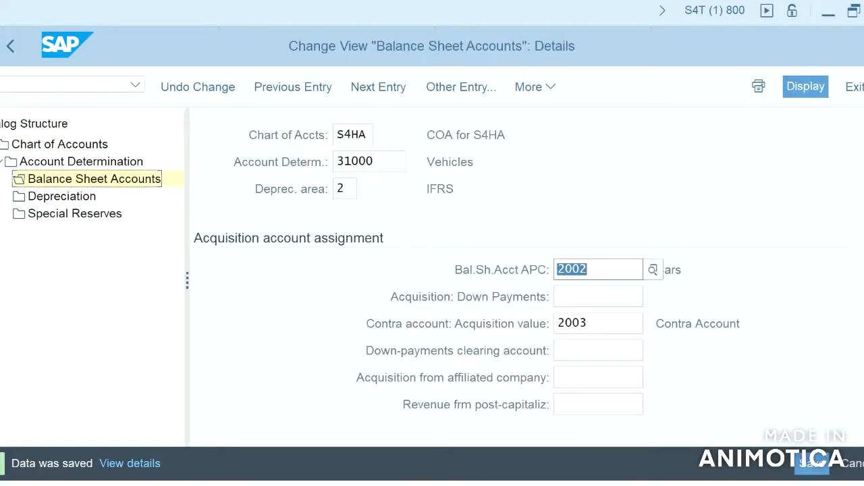
Return to the external asset acquisition entry for asset 3000 and simulate the posting
{"action": "left_click", "coordinate": [480, 485]}
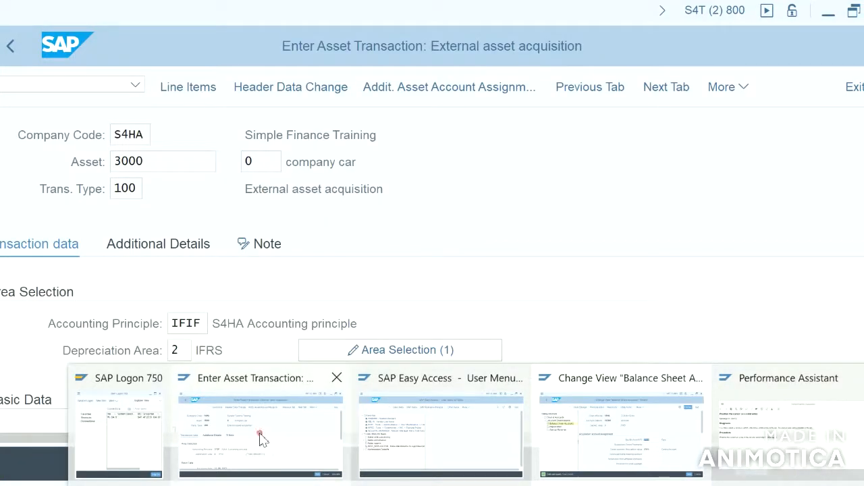
{"action": "left_click", "coordinate": [262, 437]}
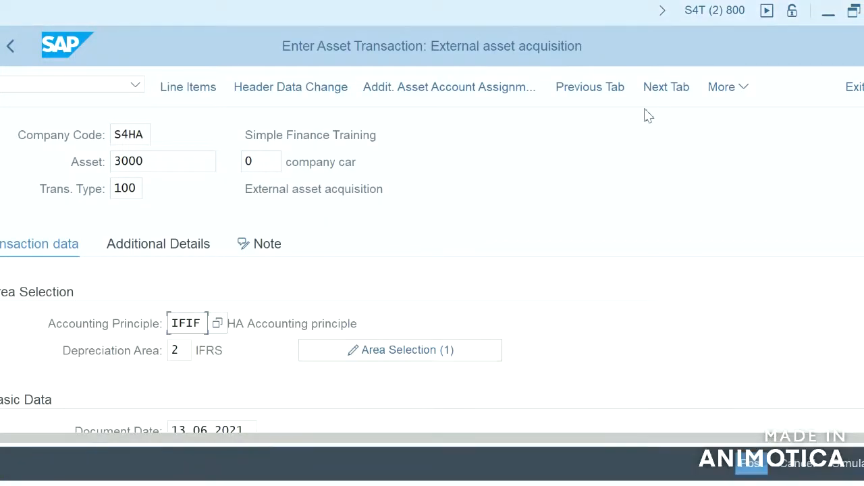
{"action": "left_click", "coordinate": [730, 87]}
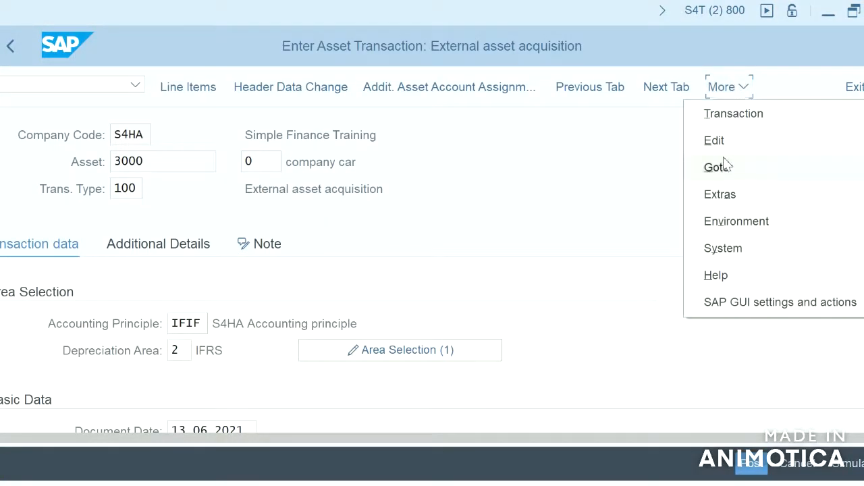
{"action": "mouse_move", "coordinate": [726, 206]}
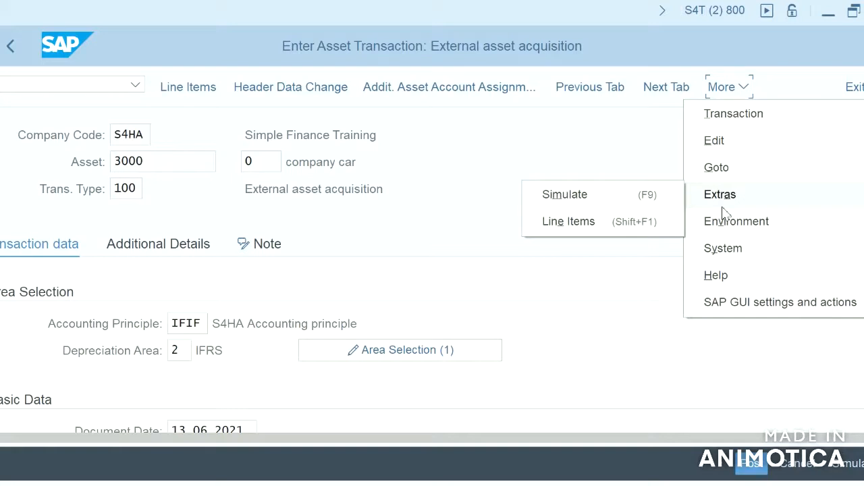
{"action": "left_click", "coordinate": [575, 201]}
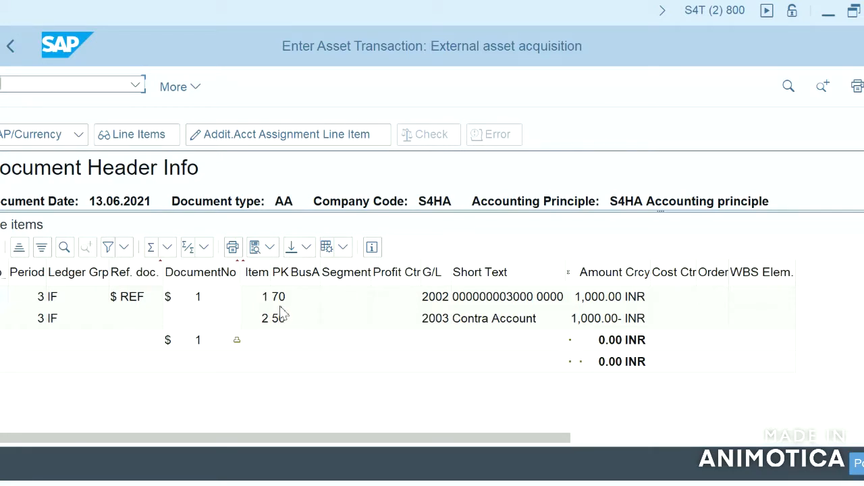
Check the G/L accounts of the simulated line items and post the external asset acquisition
{"action": "left_click", "coordinate": [441, 317]}
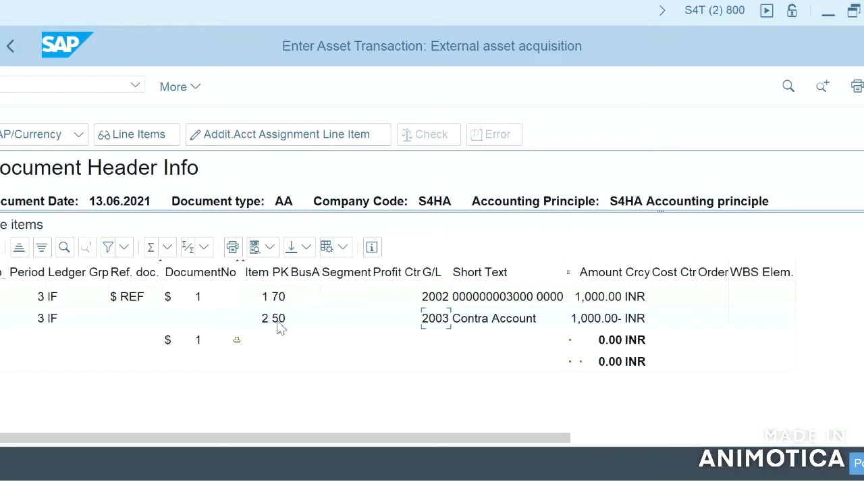
{"action": "left_click", "coordinate": [438, 298]}
{"action": "left_click", "coordinate": [859, 464]}
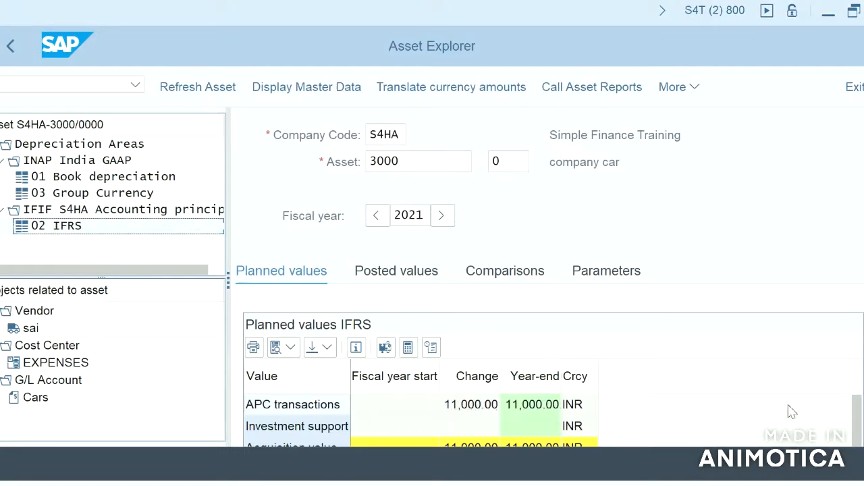
Compare the transactions of asset 3000 in depreciation areas 02 IFRS and 01 Book depreciation in Asset Explorer
{"action": "scroll", "coordinate": [547, 277], "scroll_direction": "down", "scroll_amount": 5}
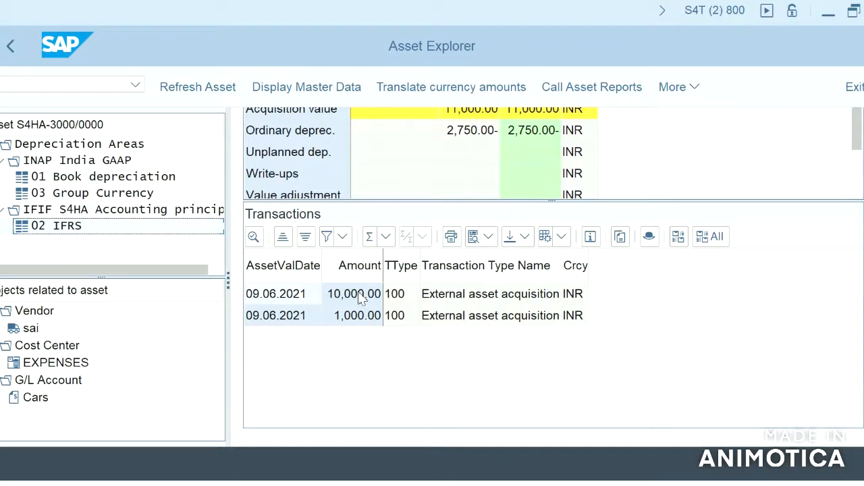
{"action": "left_click", "coordinate": [362, 323]}
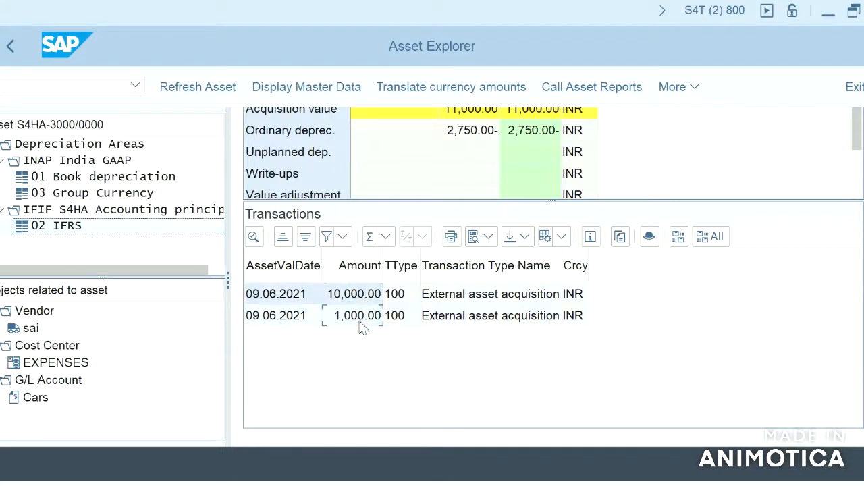
{"action": "left_click", "coordinate": [140, 179]}
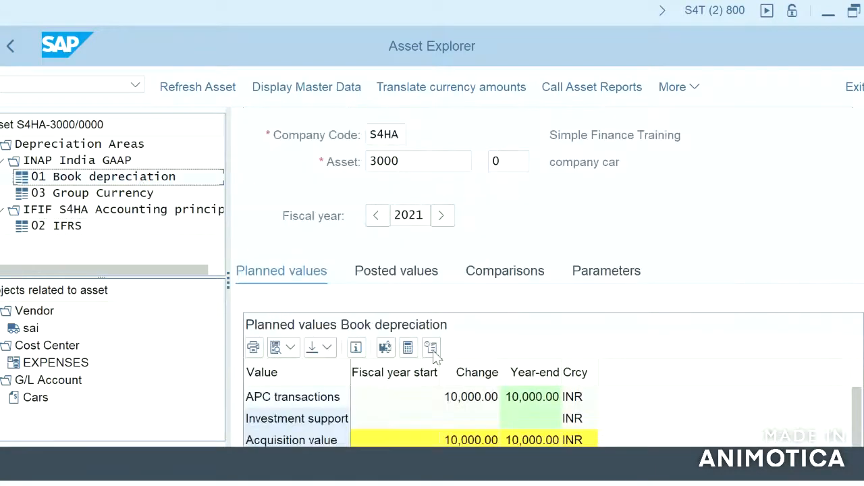
{"action": "left_click", "coordinate": [480, 399]}
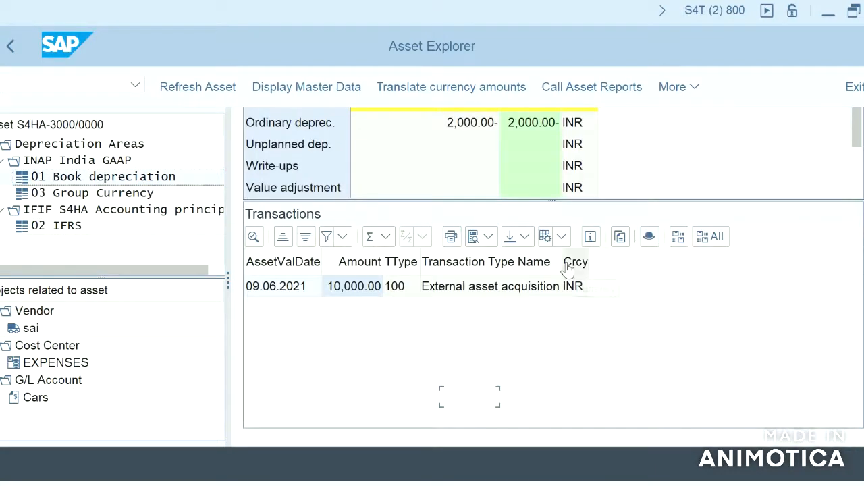
{"action": "left_click", "coordinate": [373, 286]}
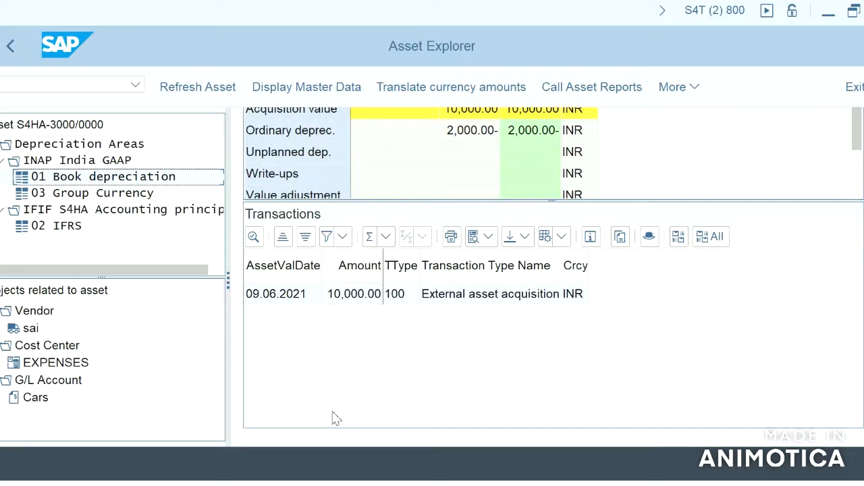
Go to transaction FS00 and start creating G/L account 2004 in company code S4HA
{"action": "left_click", "coordinate": [101, 95]}
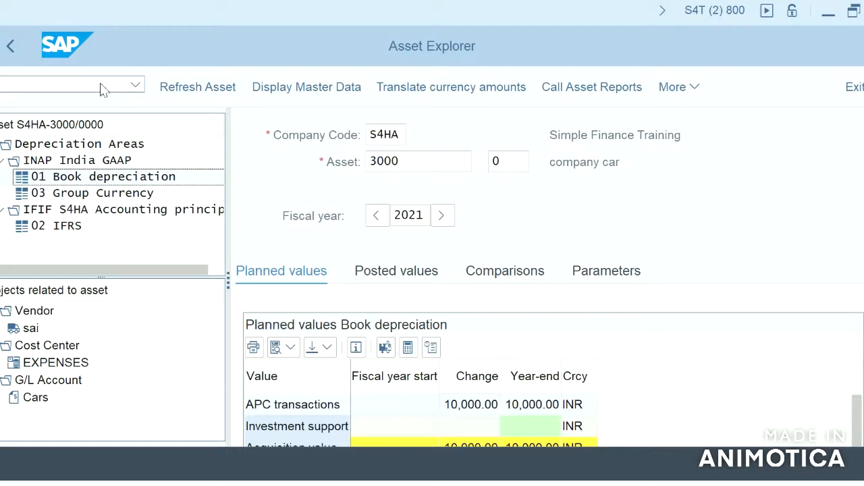
{"action": "left_click", "coordinate": [110, 86]}
{"action": "type", "text": "/nfs00"}
{"action": "key", "text": "Return"}
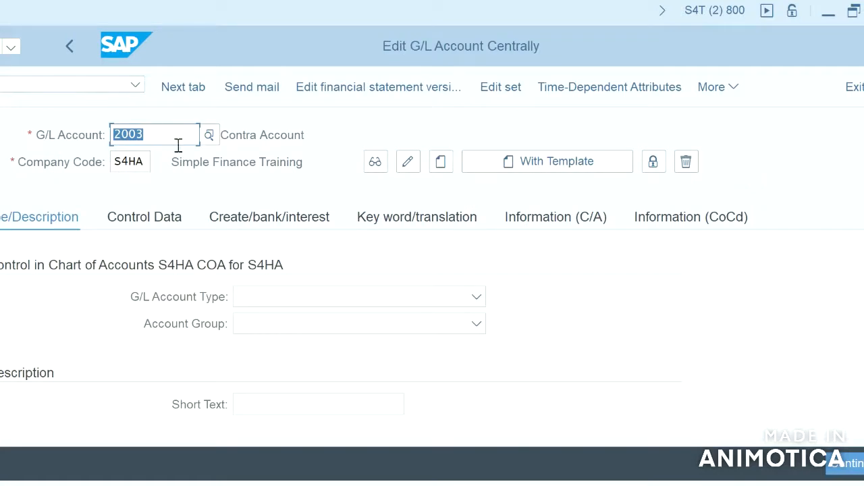
{"action": "left_click", "coordinate": [177, 144]}
{"action": "key", "text": "BackSpace"}
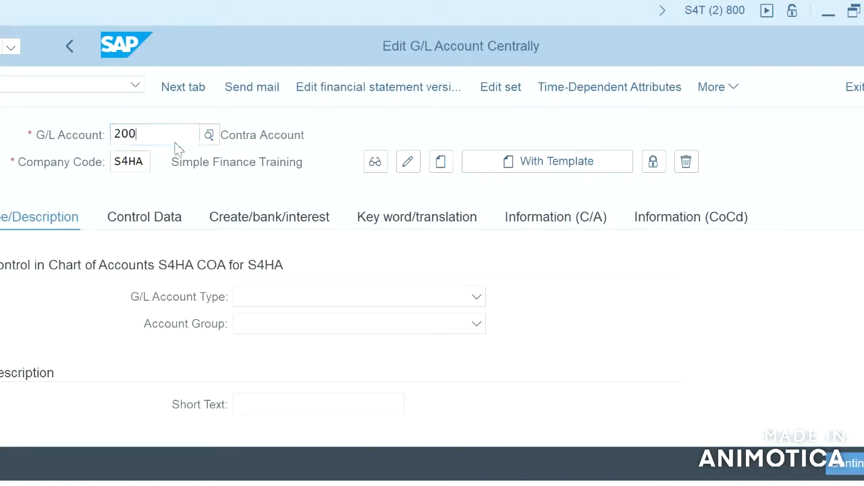
{"action": "type", "text": "4"}
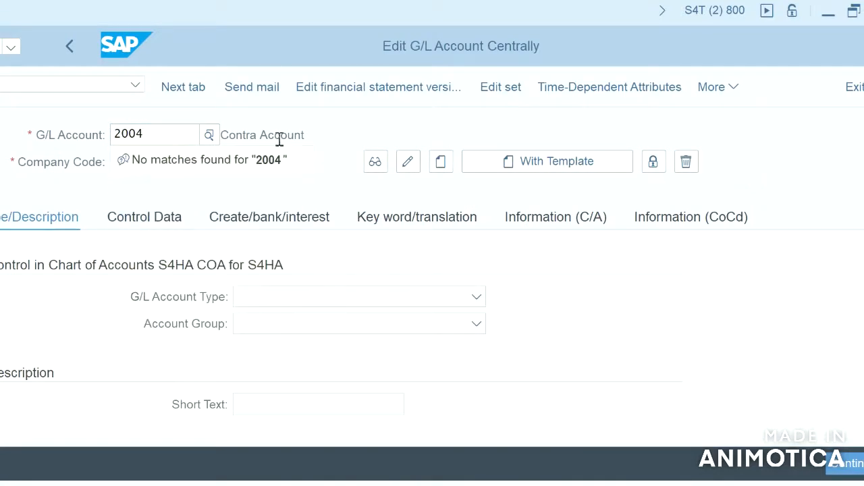
{"action": "left_click", "coordinate": [441, 162]}
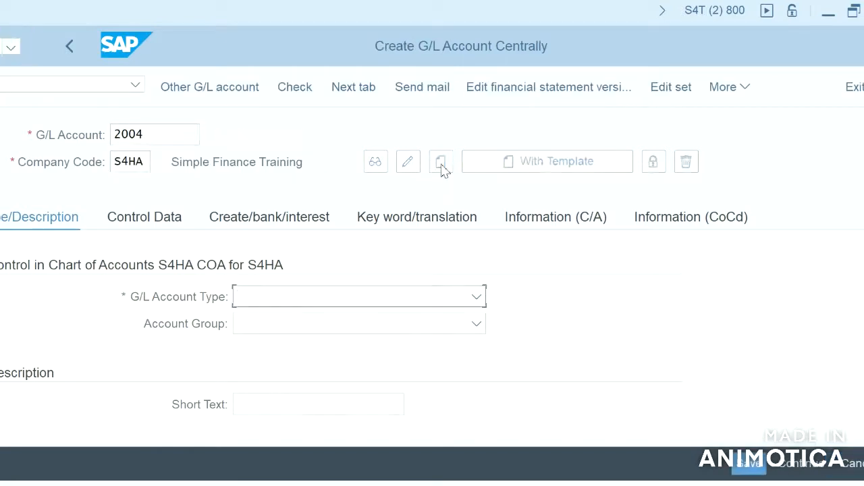
Set the G/L account type to Balance Sheet Account and the account group to Balance Sheet
{"action": "left_click", "coordinate": [294, 293]}
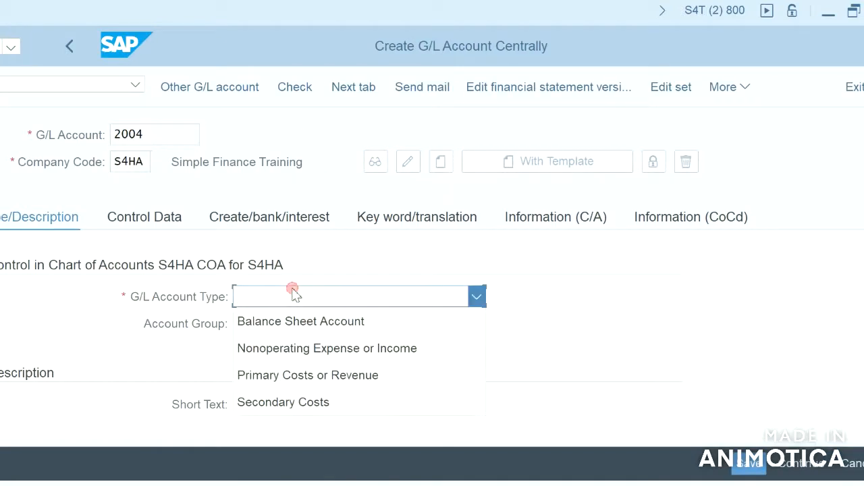
{"action": "left_click", "coordinate": [297, 321]}
{"action": "left_click", "coordinate": [301, 326]}
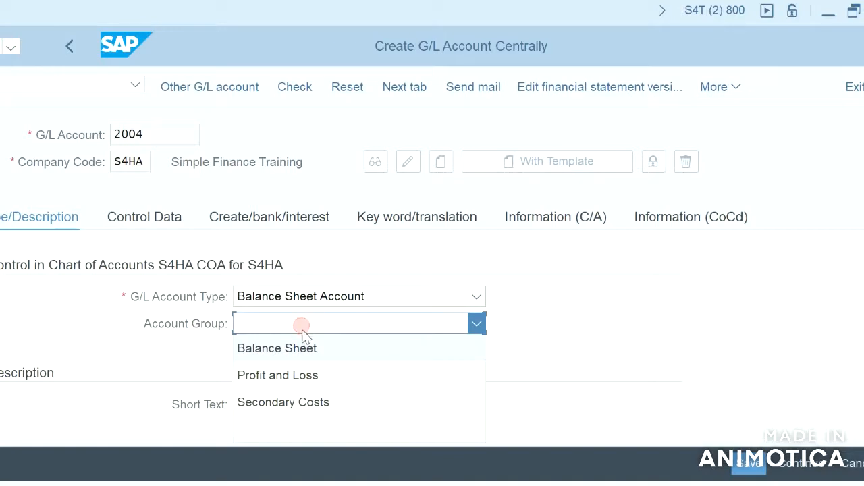
{"action": "left_click", "coordinate": [305, 357]}
Enter the short text "Acumula depreciation" for G/L account 2004
{"action": "left_click", "coordinate": [320, 405]}
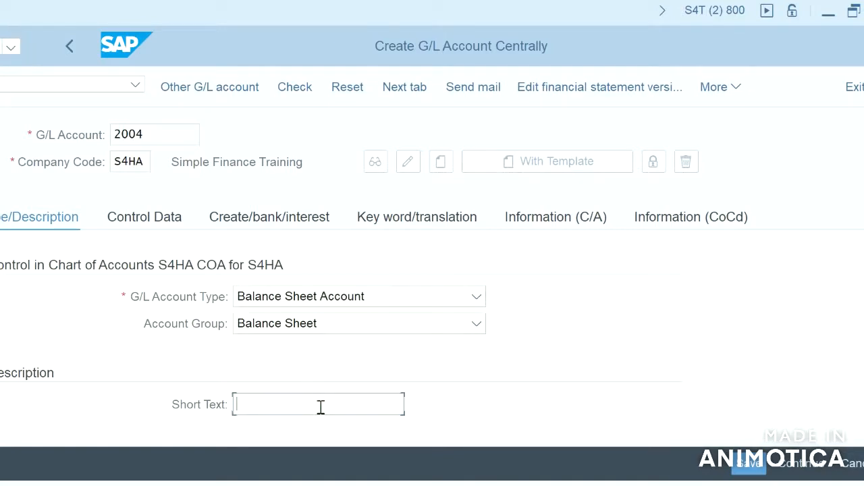
{"action": "type", "text": "Accumulated deprecia"}
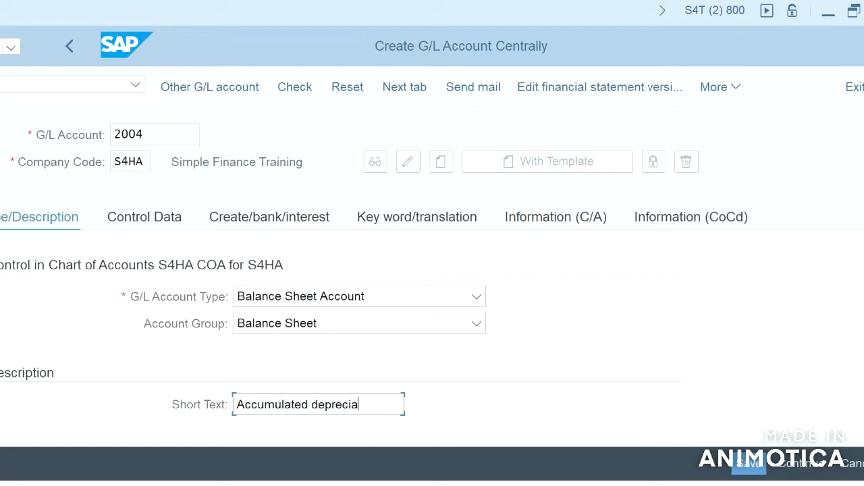
{"action": "left_click", "coordinate": [313, 405]}
{"action": "key", "text": "BackSpace"}
{"action": "key", "text": "BackSpace"}
{"action": "key", "text": "BackSpace"}
{"action": "key", "text": "BackSpace"}
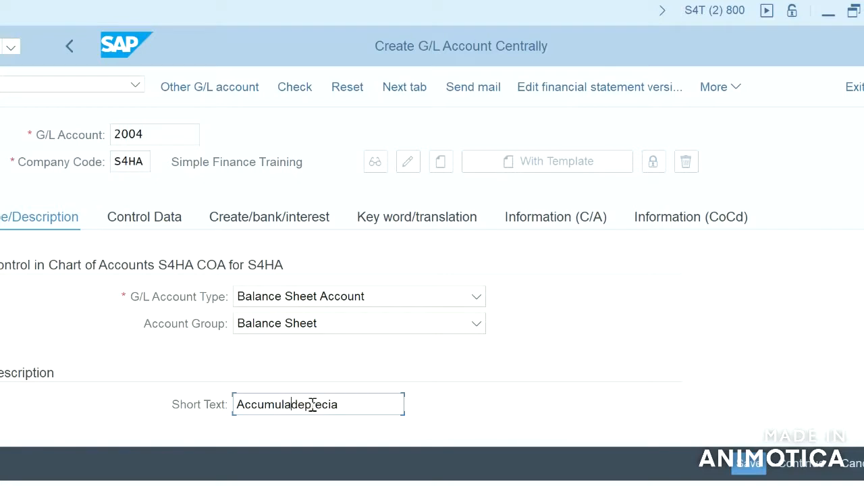
{"action": "left_click", "coordinate": [362, 406]}
{"action": "type", "text": "tio"}
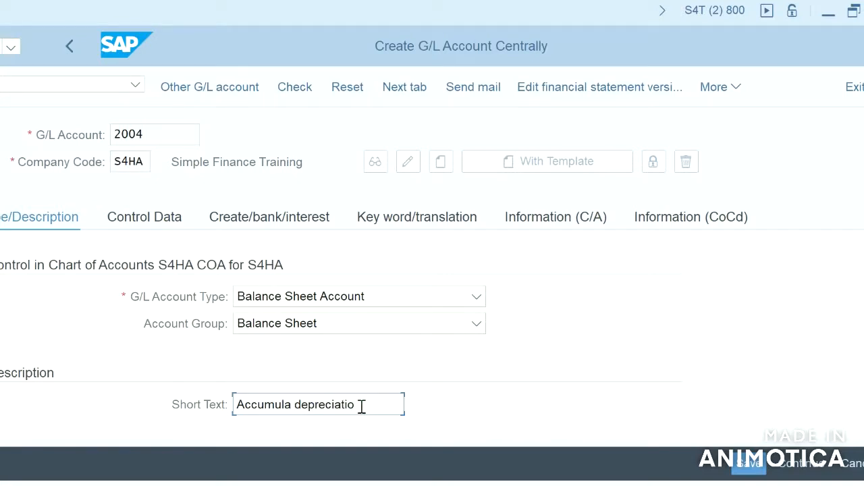
{"action": "left_click", "coordinate": [261, 408]}
{"action": "key", "text": "BackSpace"}
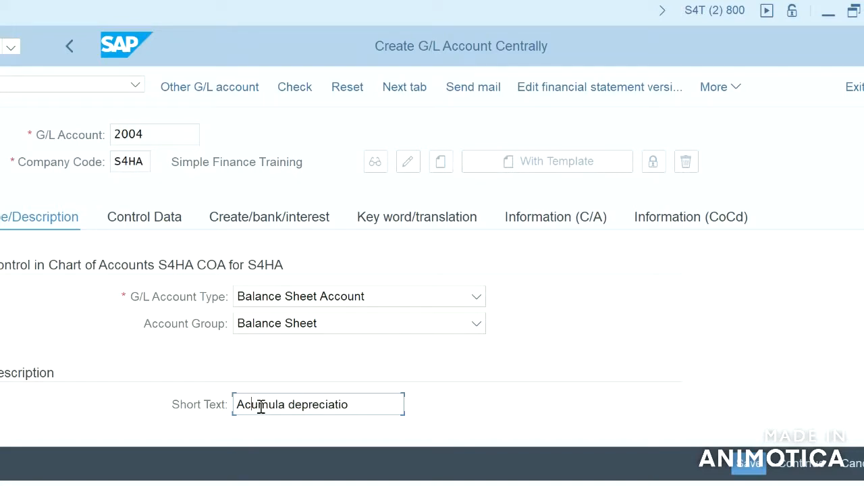
{"action": "left_click", "coordinate": [374, 404]}
{"action": "type", "text": "n"}
{"action": "scroll", "coordinate": [570, 334], "scroll_direction": "down", "scroll_amount": 3}
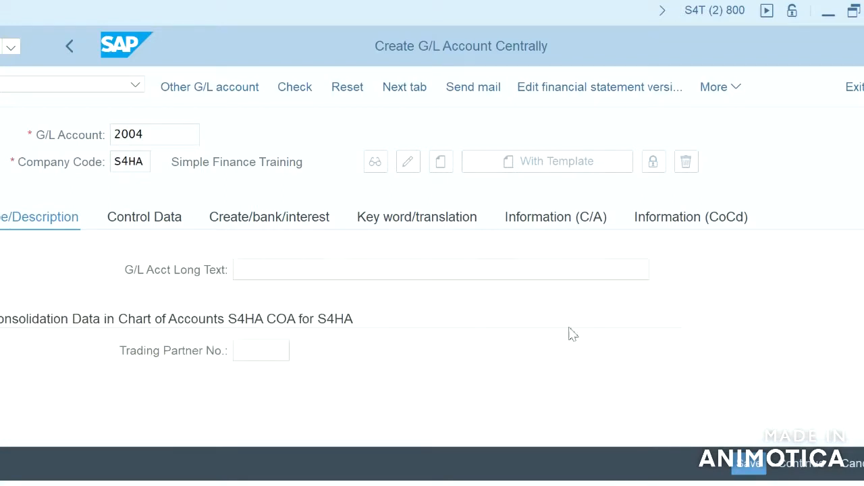
In the control data of account 2004, set the reconciliation account type to Assets
{"action": "left_click", "coordinate": [154, 220]}
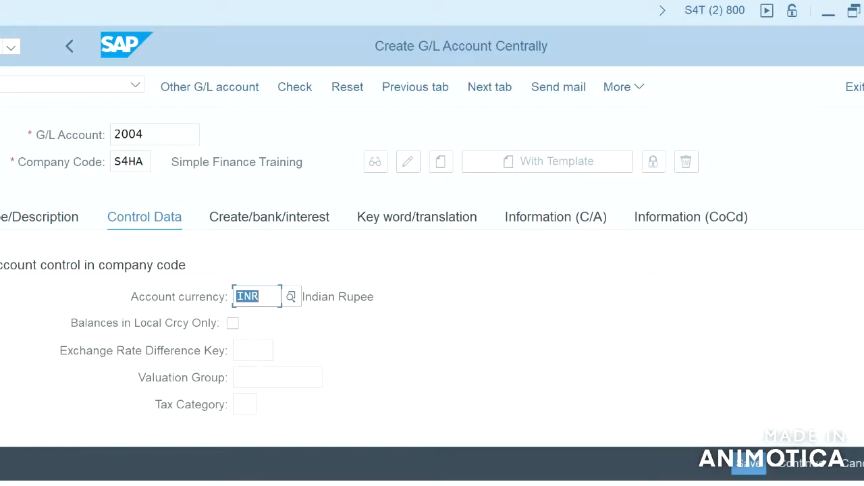
{"action": "scroll", "coordinate": [432, 338], "scroll_direction": "down", "scroll_amount": 3}
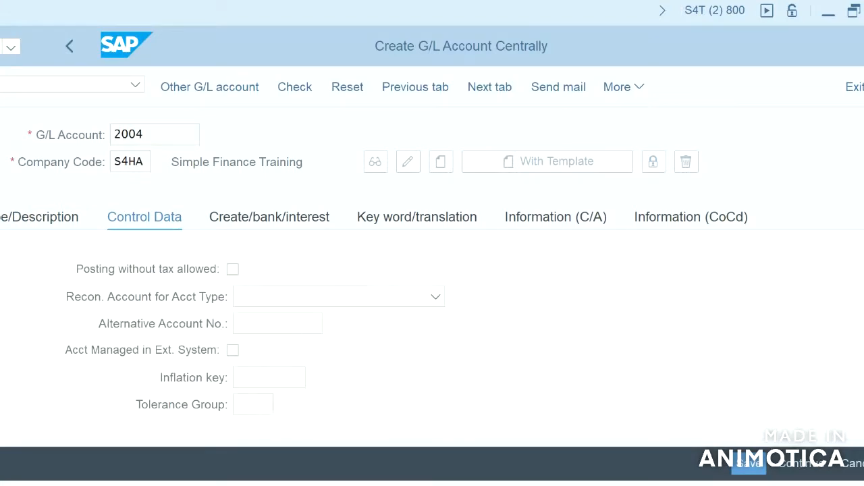
{"action": "left_click", "coordinate": [436, 298]}
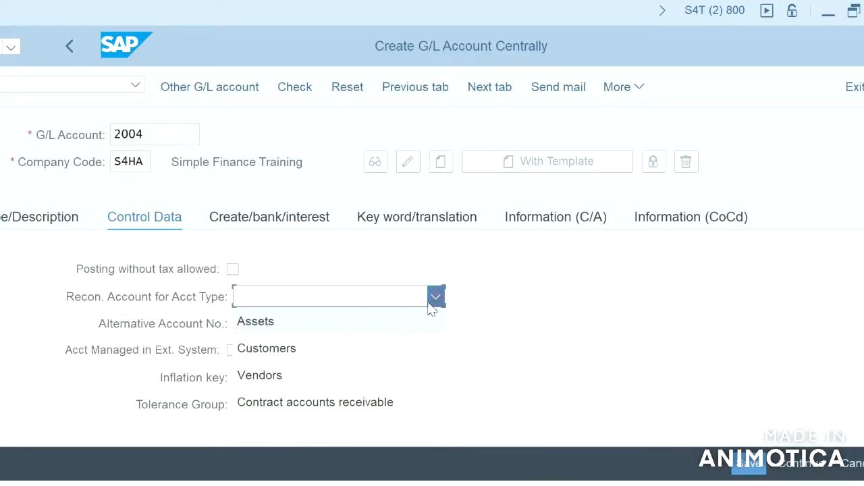
{"action": "left_click", "coordinate": [385, 327]}
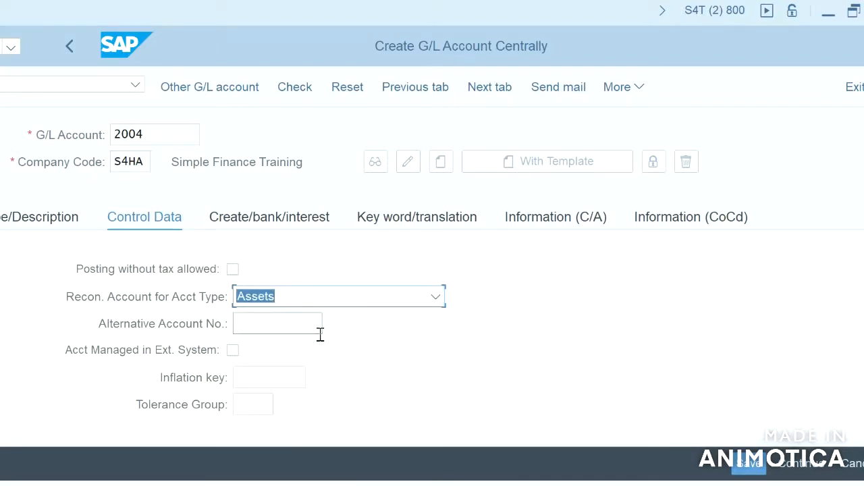
{"action": "scroll", "coordinate": [320, 375], "scroll_direction": "down", "scroll_amount": 3}
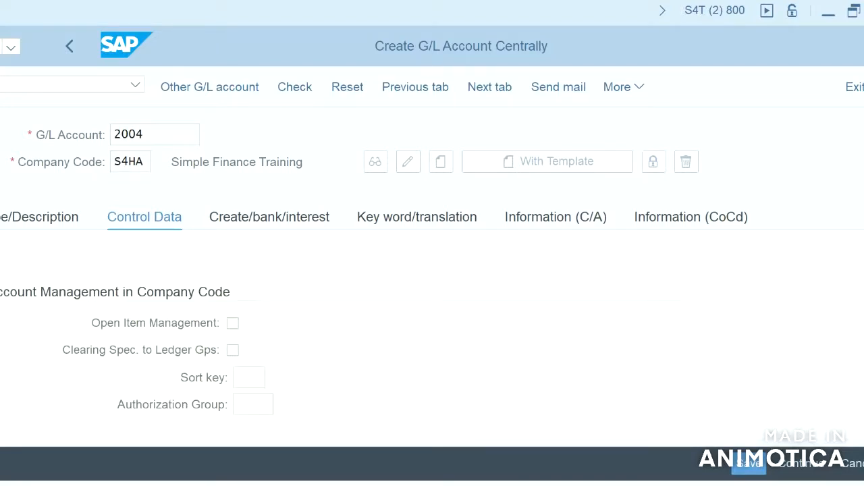
{"action": "scroll", "coordinate": [338, 338], "scroll_direction": "down", "scroll_amount": 3}
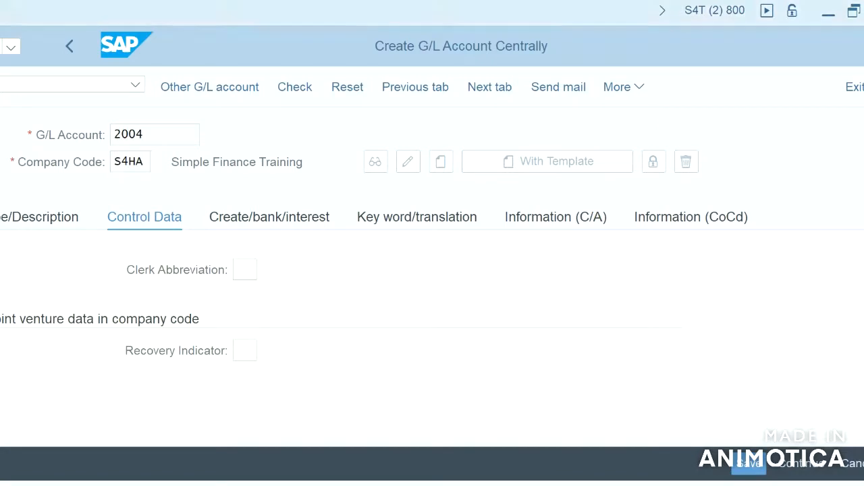
Assign field status group G007, Asset accts (w/o accumulated depreciatn), to G/L account 2004 and save the account
{"action": "scroll", "coordinate": [432, 338], "scroll_direction": "up", "scroll_amount": 2}
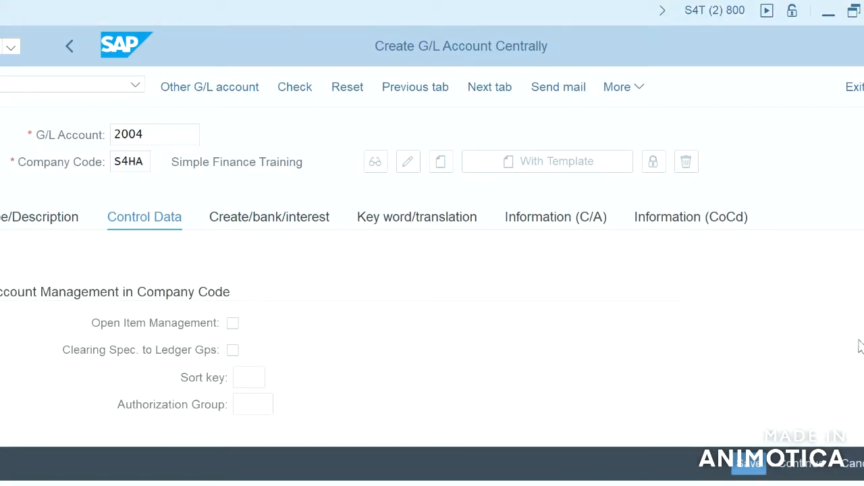
{"action": "scroll", "coordinate": [432, 338], "scroll_direction": "down", "scroll_amount": 2}
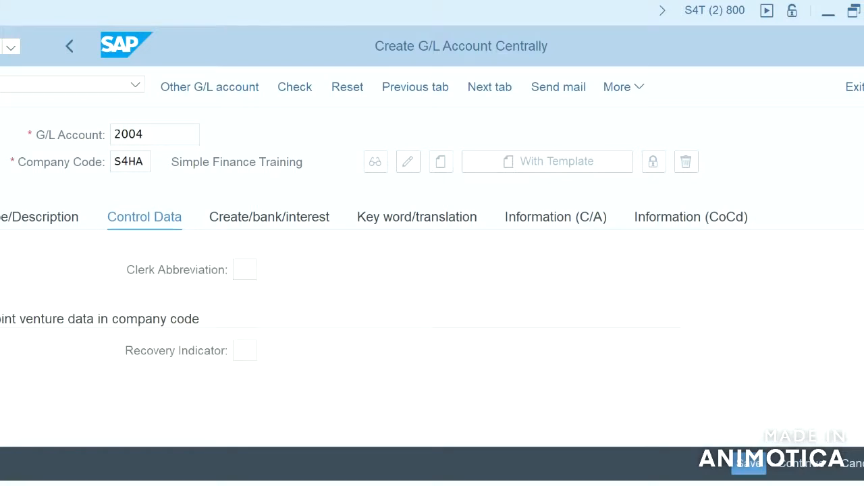
{"action": "left_click", "coordinate": [284, 218]}
{"action": "left_click", "coordinate": [284, 298]}
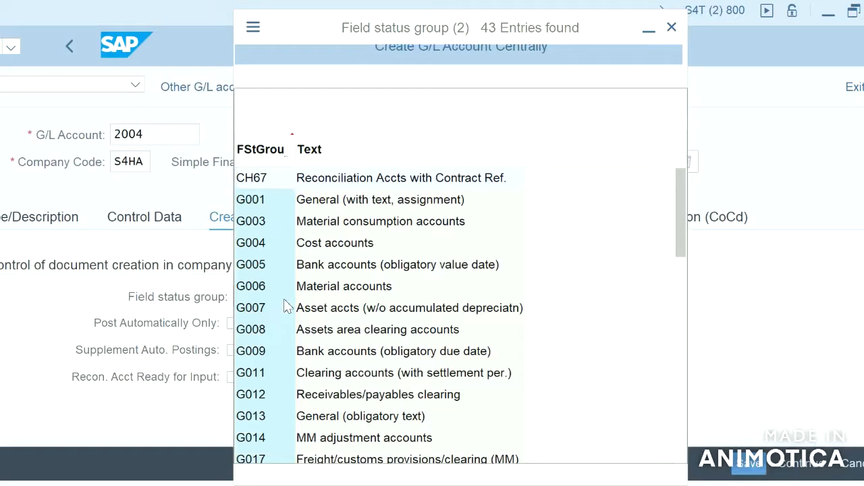
{"action": "double_click", "coordinate": [354, 309]}
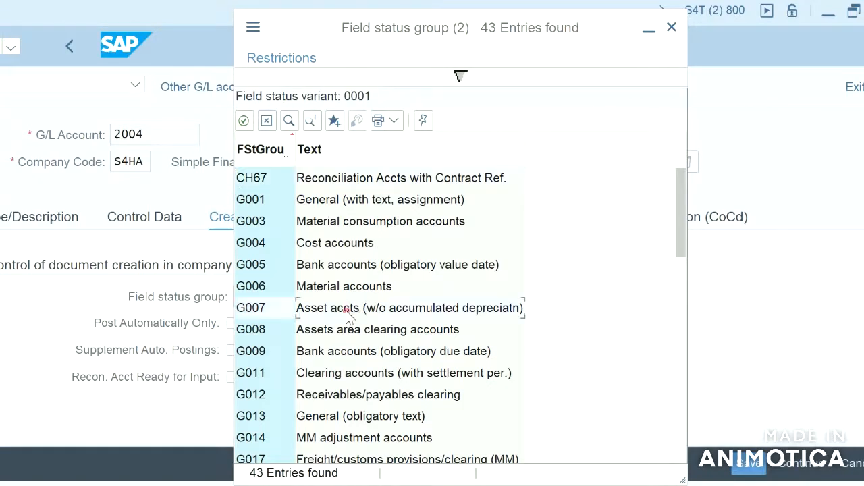
{"action": "left_click", "coordinate": [751, 465]}
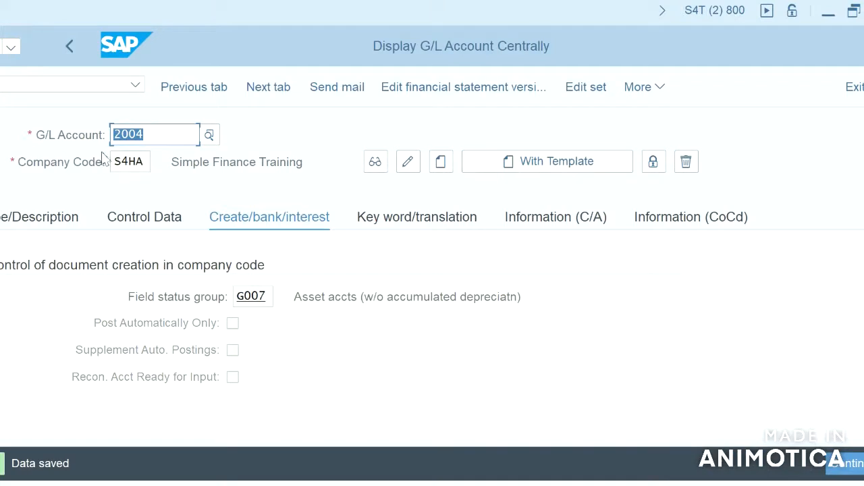
Look up the existing G/L account numbers in chart of accounts S4HA
{"action": "left_click", "coordinate": [215, 138]}
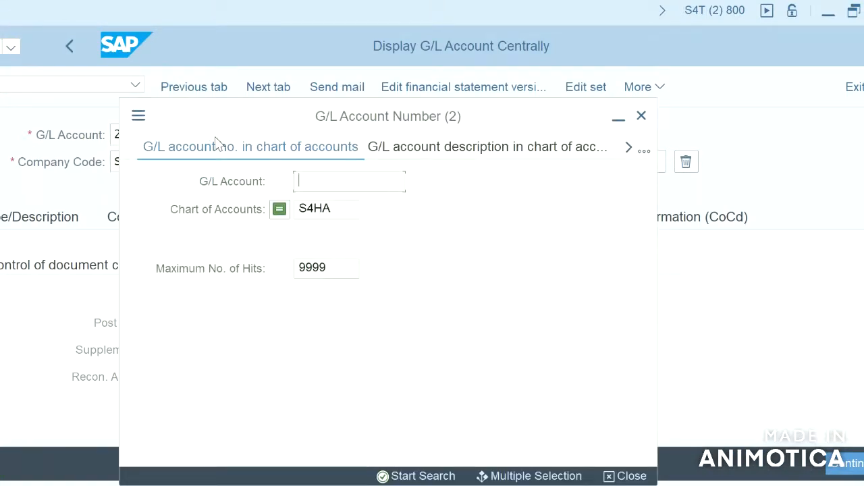
{"action": "key", "text": "Return"}
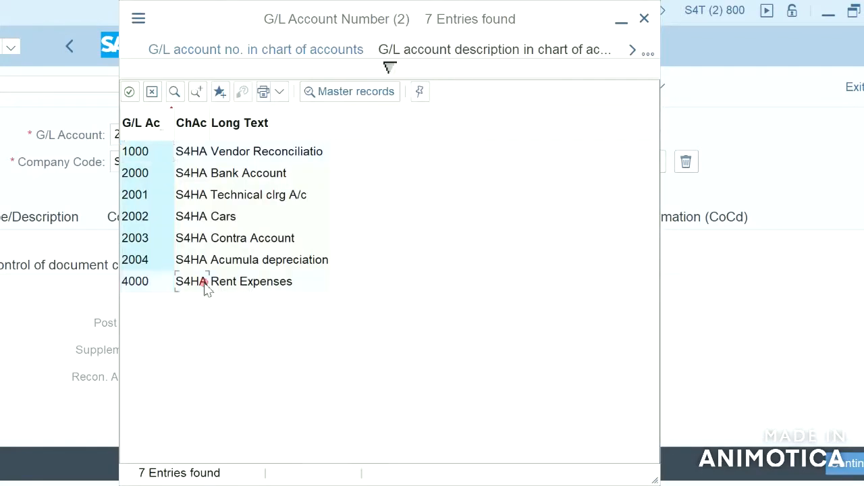
{"action": "left_click", "coordinate": [645, 20]}
Start creating G/L account 4001 in company code S4HA
{"action": "double_click", "coordinate": [199, 135]}
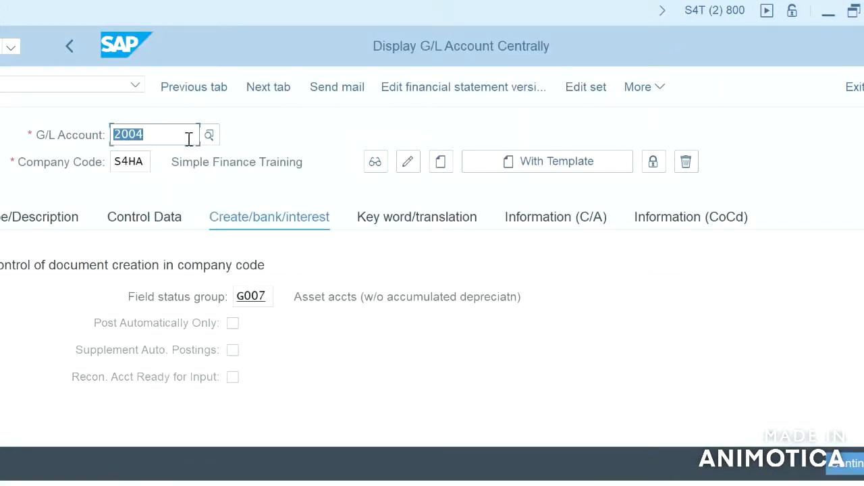
{"action": "key", "text": "BackSpace"}
{"action": "type", "text": "4001"}
{"action": "key", "text": "Return"}
{"action": "left_click", "coordinate": [440, 163]}
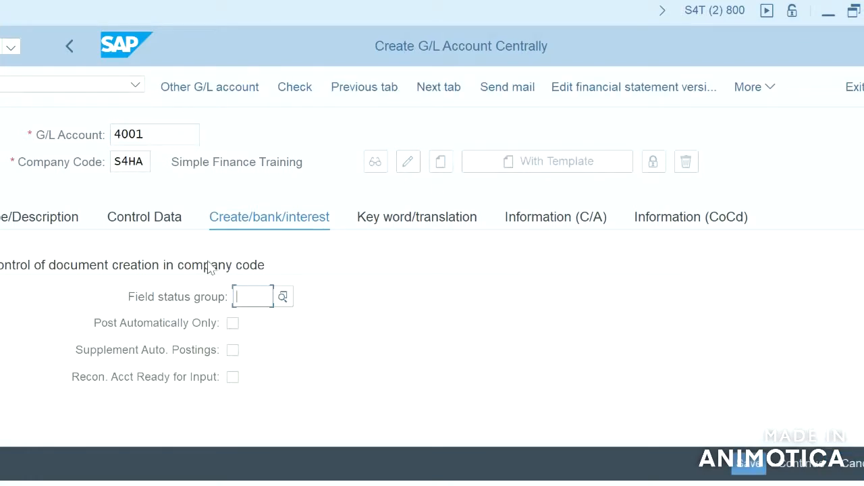
Set account 4001 to account group Profit and Loss and G/L account type Primary Costs or Revenue
{"action": "left_click", "coordinate": [53, 215]}
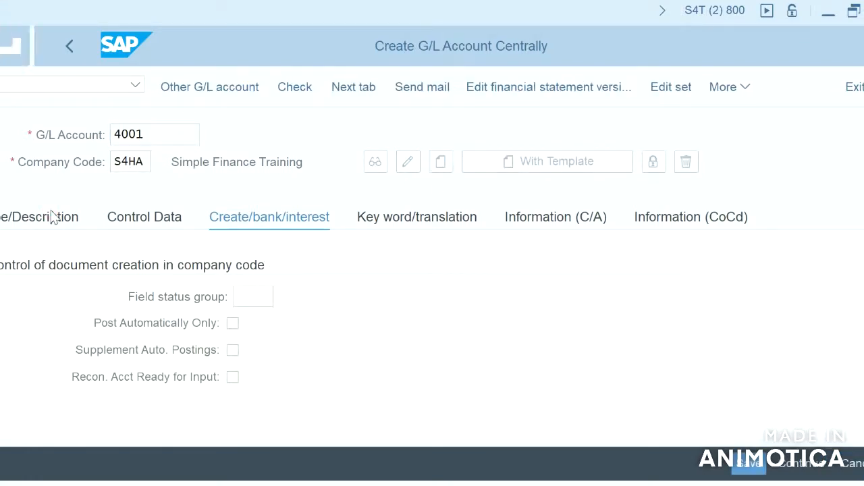
{"action": "left_click", "coordinate": [332, 275]}
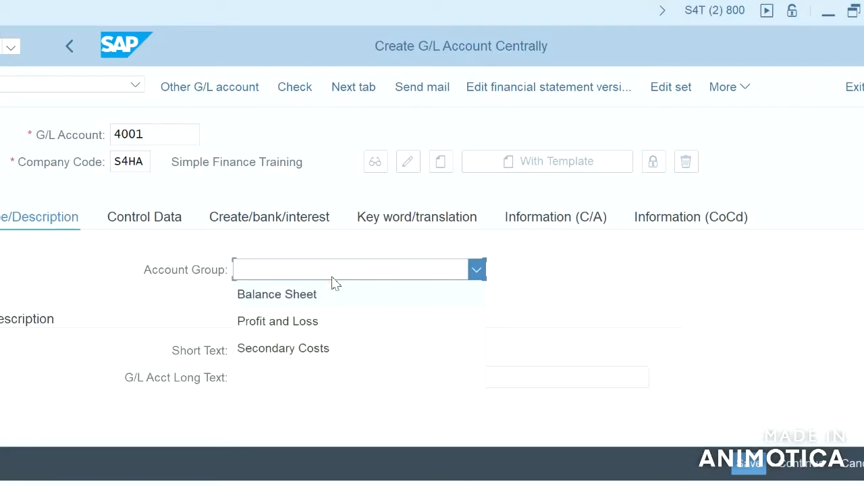
{"action": "left_click", "coordinate": [324, 327]}
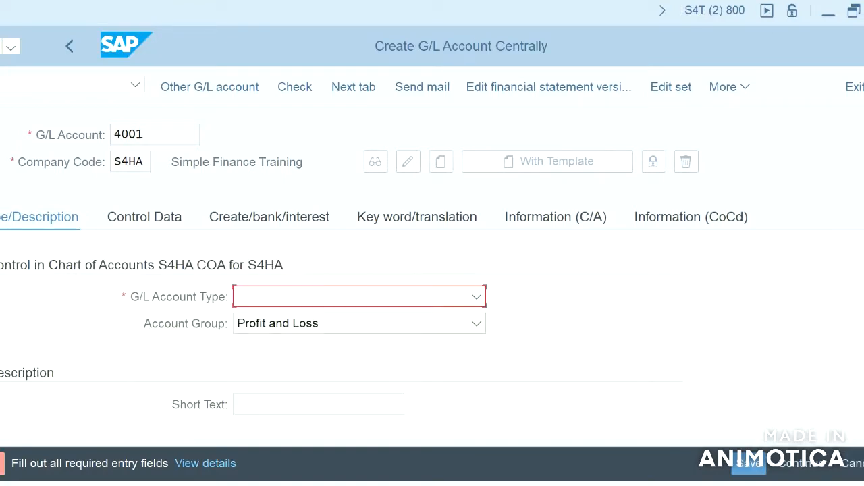
{"action": "left_click", "coordinate": [432, 295]}
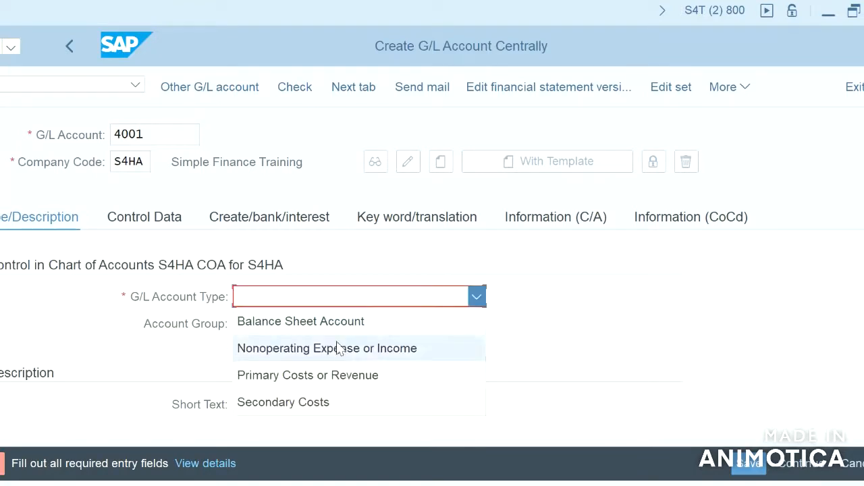
{"action": "left_click", "coordinate": [349, 382]}
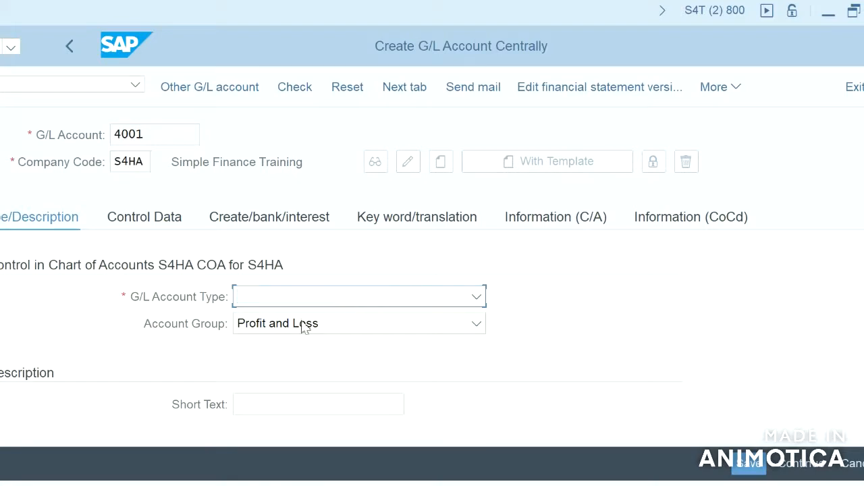
Enter the short text "depreciation vehicle" for G/L account 4001
{"action": "left_click", "coordinate": [347, 404]}
{"action": "type", "text": "depreciation"}
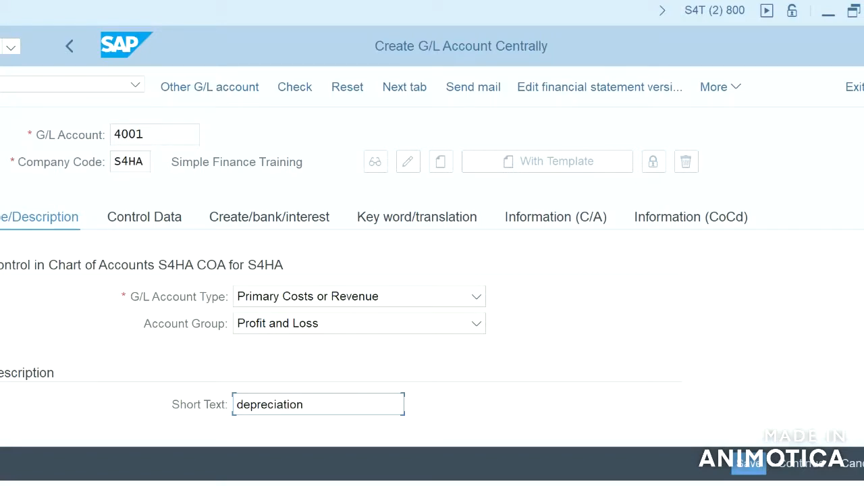
{"action": "type", "text": " vehicle"}
{"action": "scroll", "coordinate": [305, 246], "scroll_direction": "down", "scroll_amount": 3}
In the control data of account 4001, set the cost element category to Primary costs/cost-reducing revenues
{"action": "left_click", "coordinate": [162, 223]}
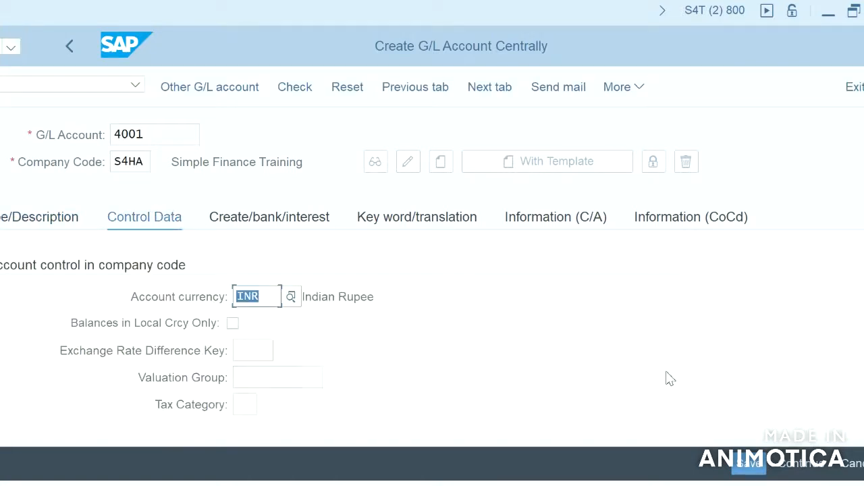
{"action": "scroll", "coordinate": [270, 338], "scroll_direction": "down", "scroll_amount": 3}
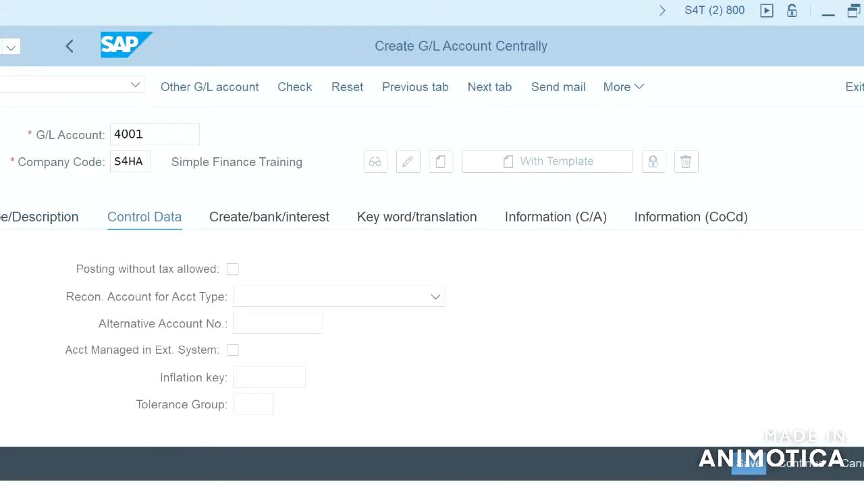
{"action": "scroll", "coordinate": [270, 338], "scroll_direction": "down", "scroll_amount": 3}
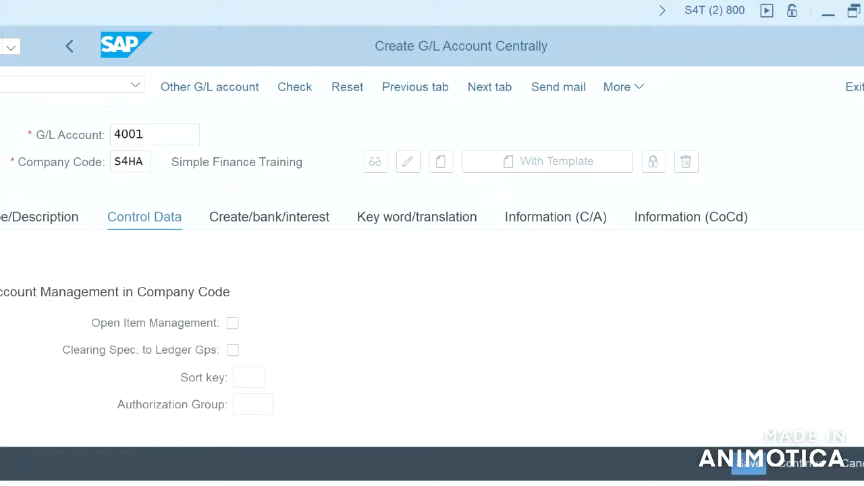
{"action": "scroll", "coordinate": [473, 375], "scroll_direction": "down", "scroll_amount": 3}
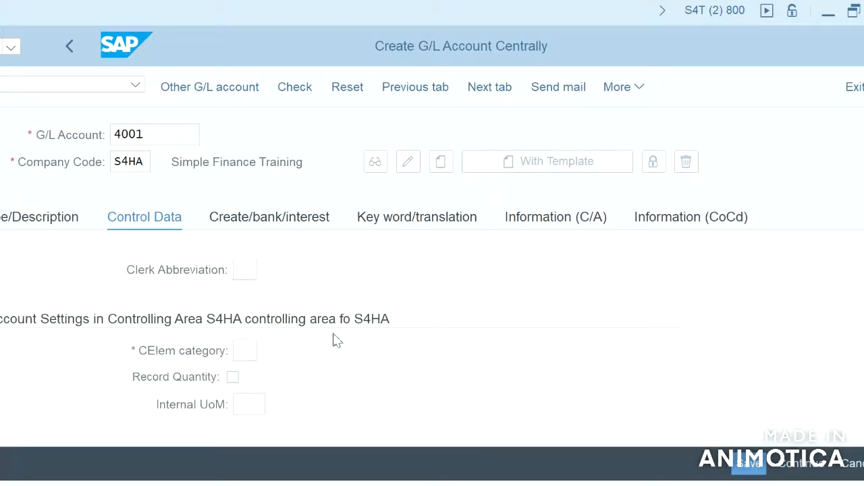
{"action": "left_click", "coordinate": [247, 350]}
{"action": "left_click", "coordinate": [266, 351]}
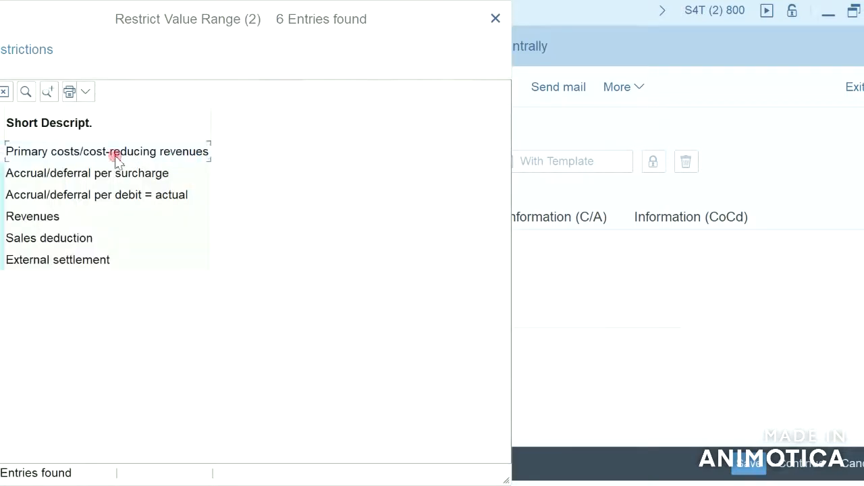
{"action": "double_click", "coordinate": [116, 157]}
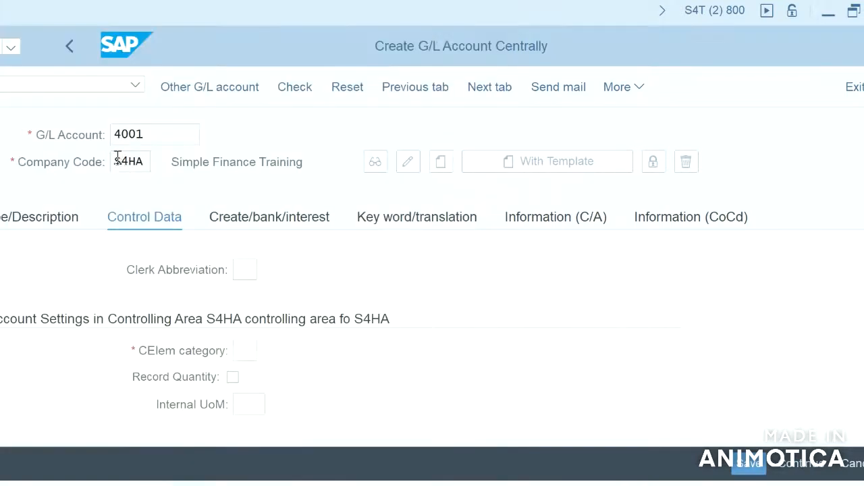
Assign field status group G004, Cost accounts, to G/L account 4001 and save the account
{"action": "left_click", "coordinate": [285, 227]}
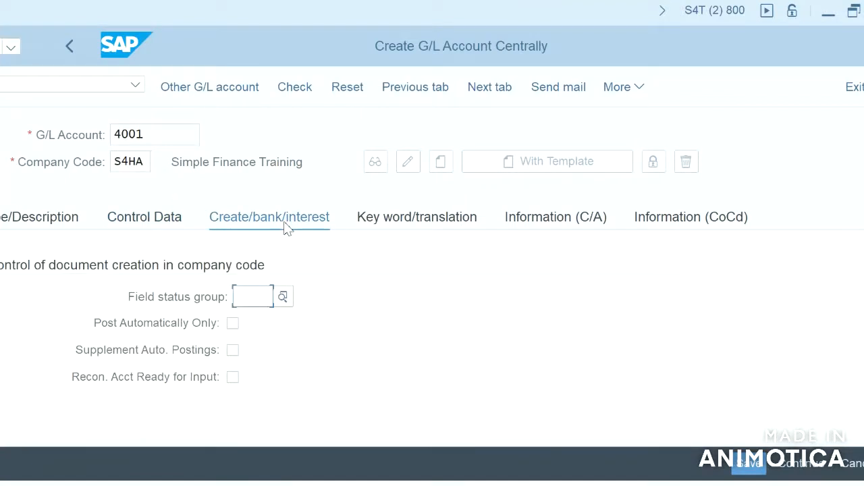
{"action": "left_click", "coordinate": [286, 303]}
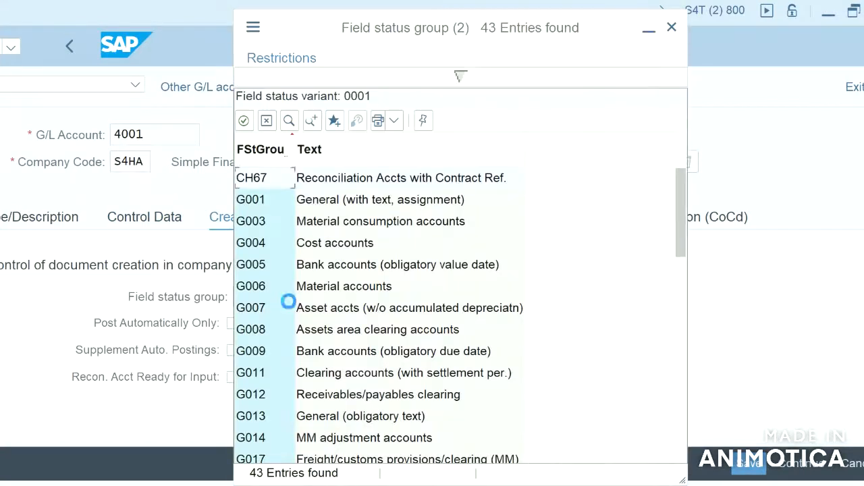
{"action": "double_click", "coordinate": [324, 244]}
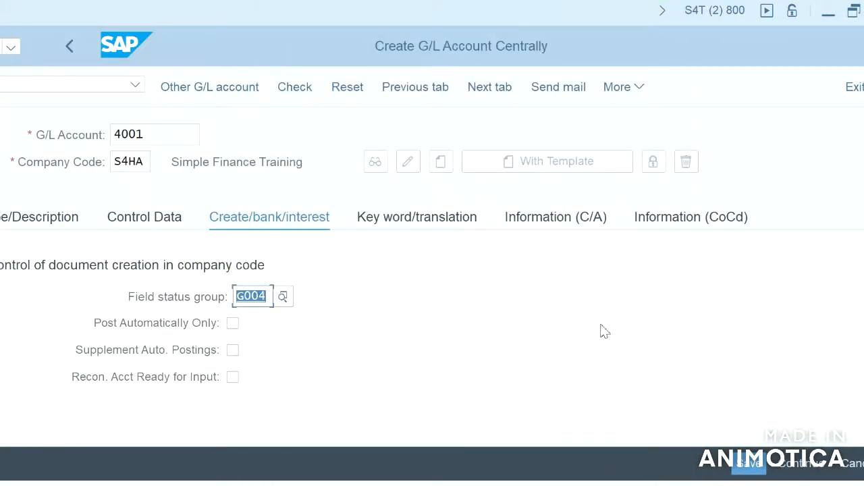
{"action": "left_click", "coordinate": [751, 466]}
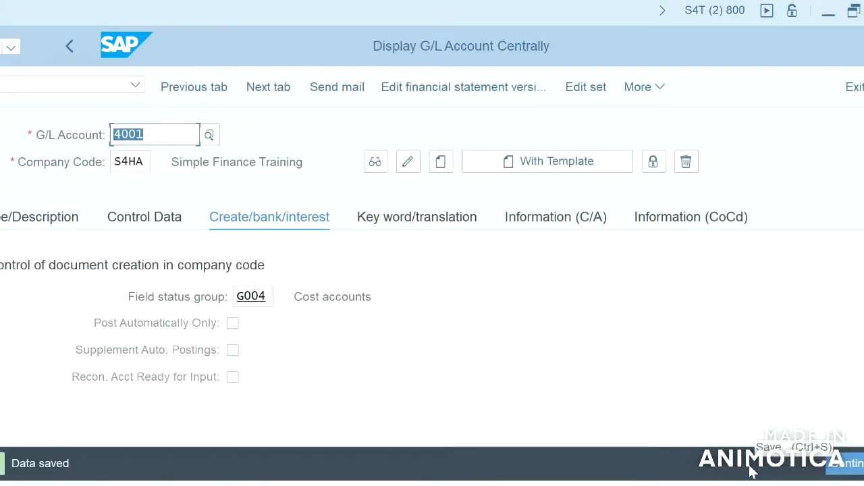
Try to open transaction AO90 from the G/L account session, declining to display the locked data
{"action": "left_click", "coordinate": [84, 88]}
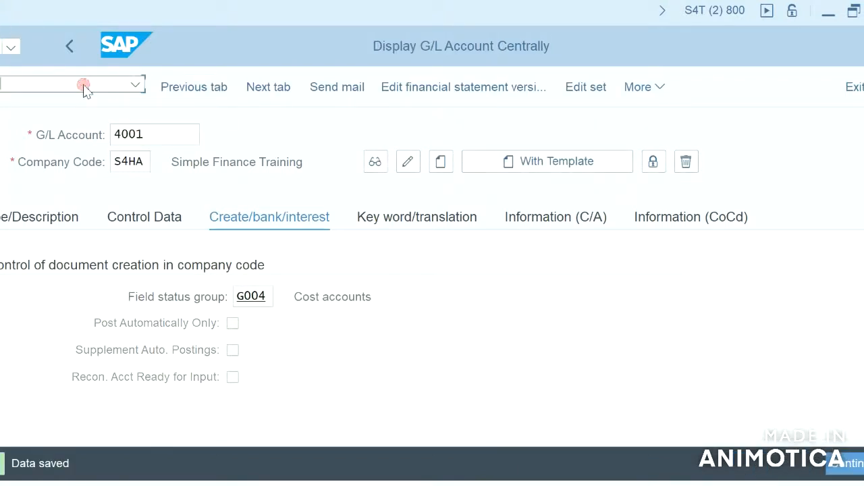
{"action": "type", "text": "/nao90"}
{"action": "key", "text": "Return"}
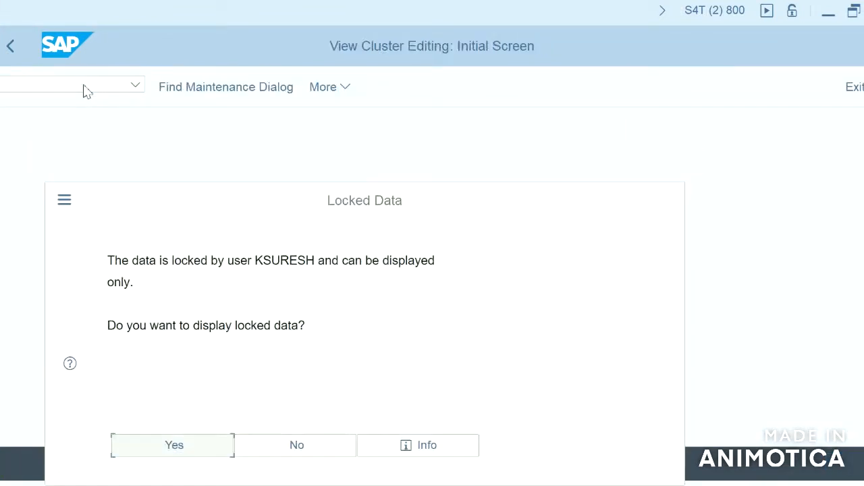
{"action": "left_click", "coordinate": [303, 443]}
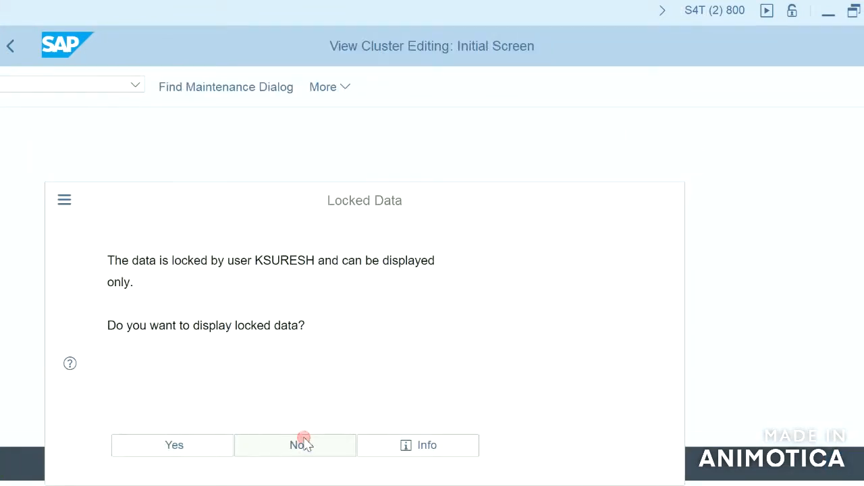
In the already open account determination session, assign account 2004 as the accumulated depreciation account for ordinary depreciation of vehicles in area 2
{"action": "left_click", "coordinate": [473, 484]}
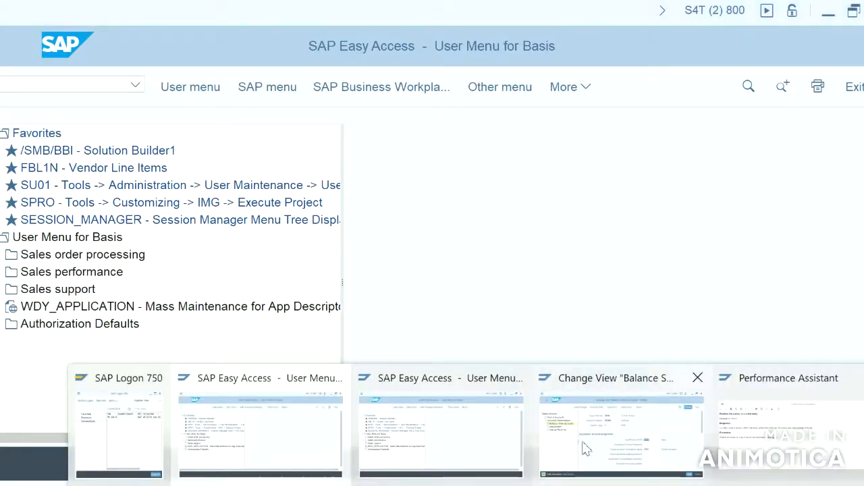
{"action": "left_click", "coordinate": [635, 426]}
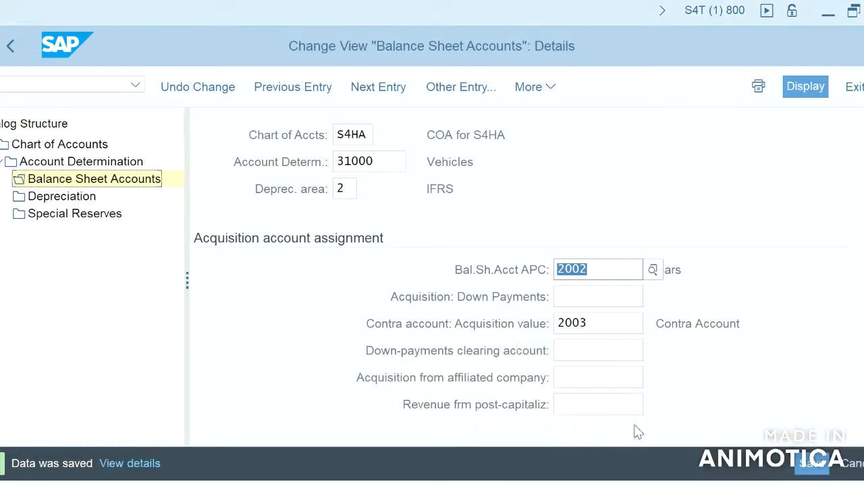
{"action": "double_click", "coordinate": [81, 199]}
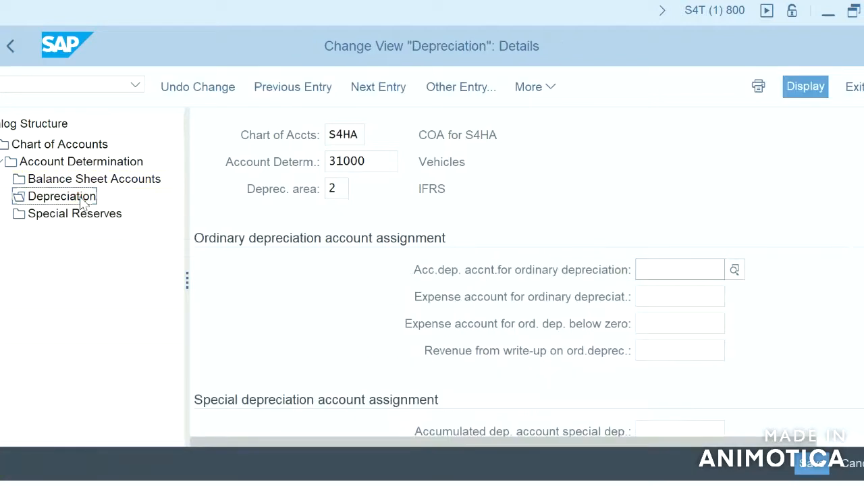
{"action": "left_click", "coordinate": [664, 270]}
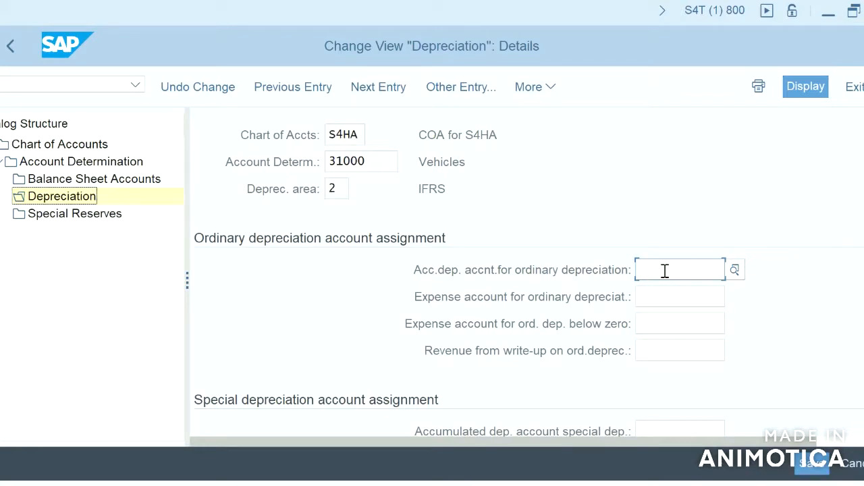
{"action": "type", "text": "2"}
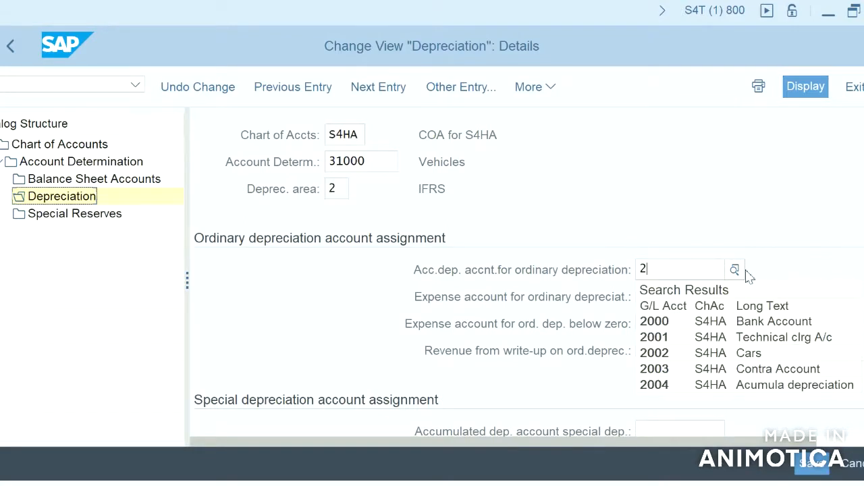
{"action": "left_click", "coordinate": [659, 385]}
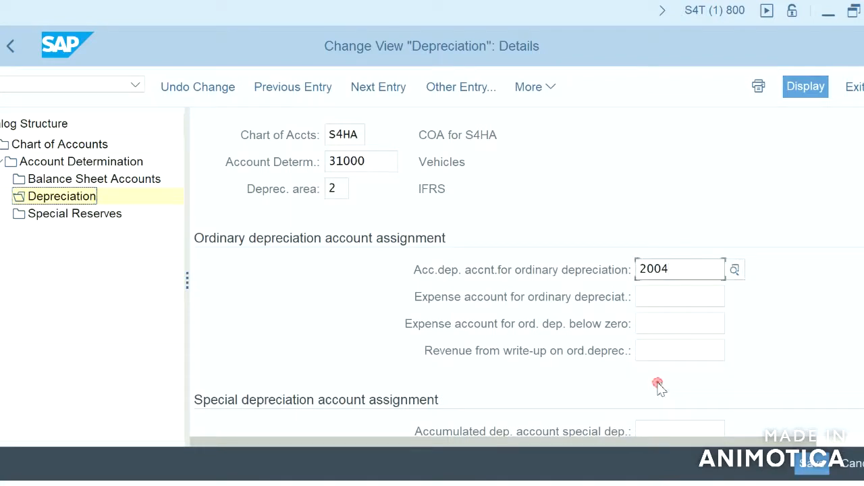
Assign account 4001 as the expense account for ordinary depreciation of vehicles in area 2 and save the account determination
{"action": "left_click", "coordinate": [654, 300]}
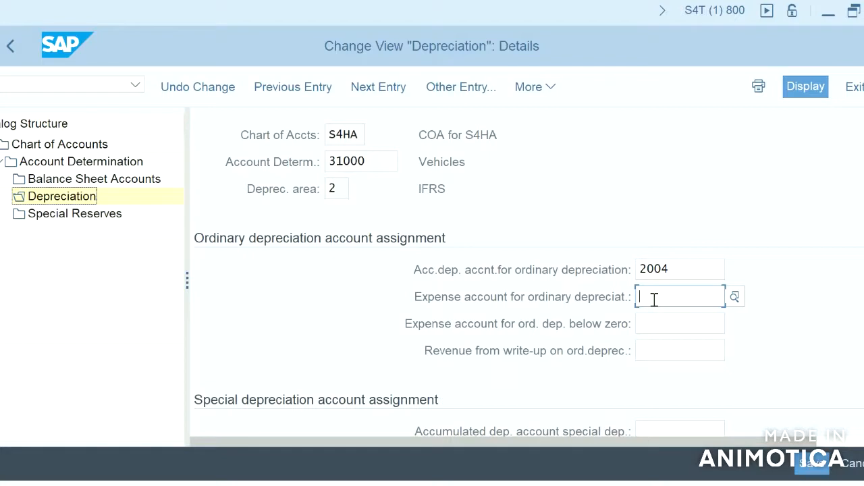
{"action": "type", "text": "4"}
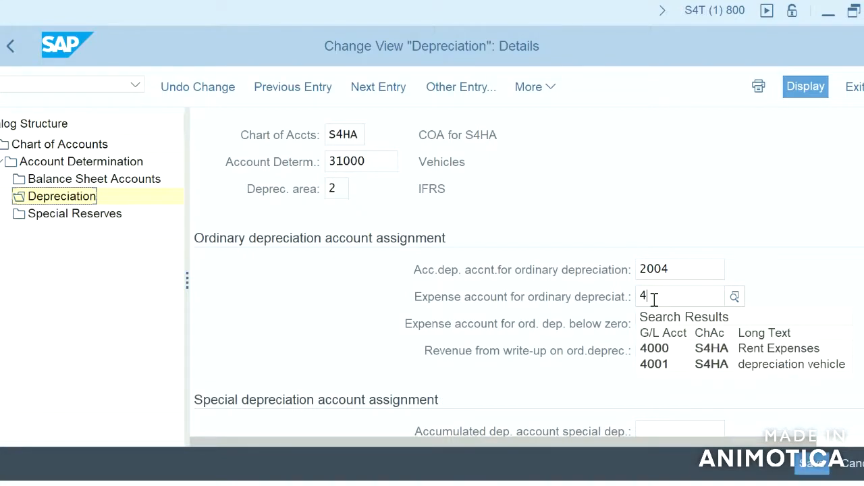
{"action": "left_click", "coordinate": [666, 364]}
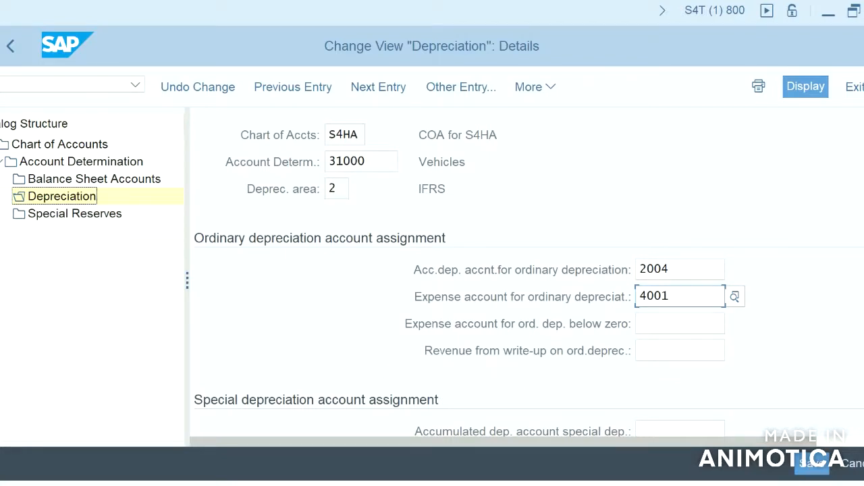
{"action": "scroll", "coordinate": [526, 274], "scroll_direction": "down", "scroll_amount": 4}
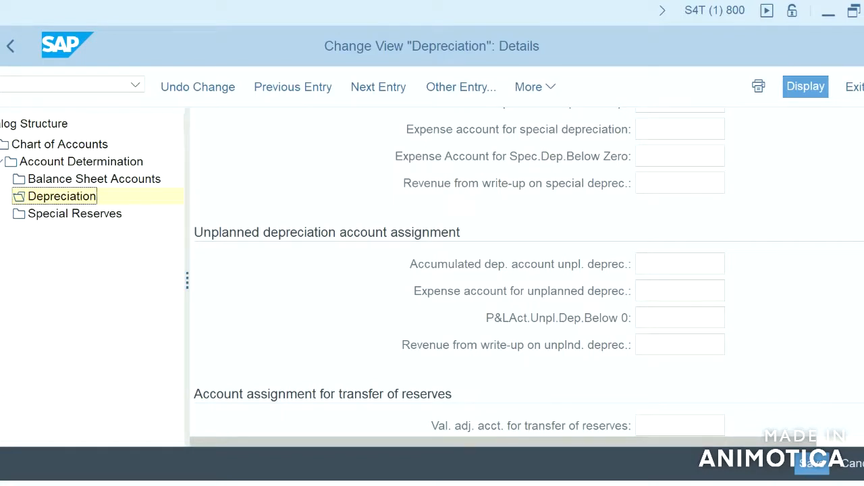
{"action": "scroll", "coordinate": [527, 273], "scroll_direction": "down", "scroll_amount": 4}
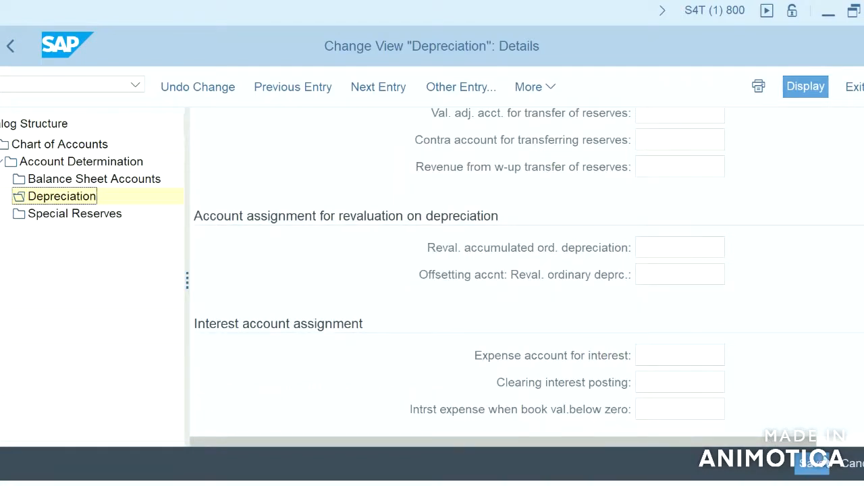
{"action": "left_click", "coordinate": [817, 465]}
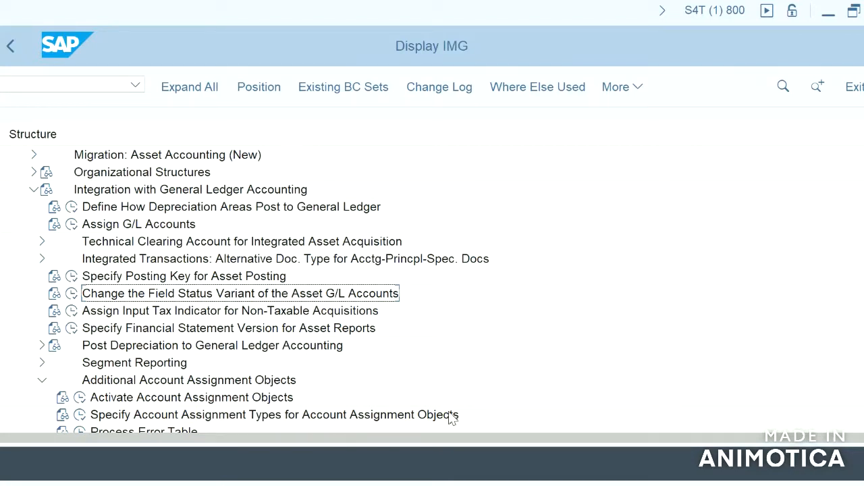
Open the configuration of account assignment types for account assignment objects and locate company code S4HA in the list
{"action": "left_click", "coordinate": [79, 416]}
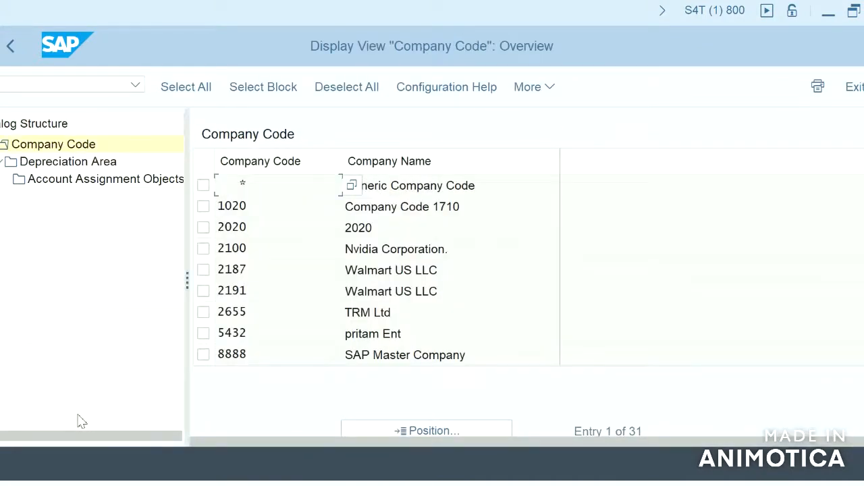
{"action": "left_click", "coordinate": [421, 431]}
{"action": "left_click", "coordinate": [234, 308]}
{"action": "type", "text": "s4ha"}
{"action": "key", "text": "Return"}
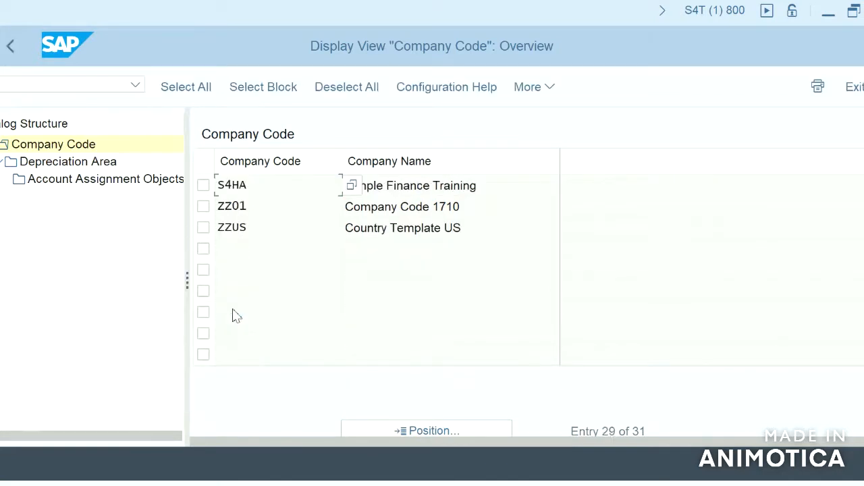
Open the account assignment objects of company code S4HA for depreciation area 1, Book deprec
{"action": "left_click", "coordinate": [203, 185]}
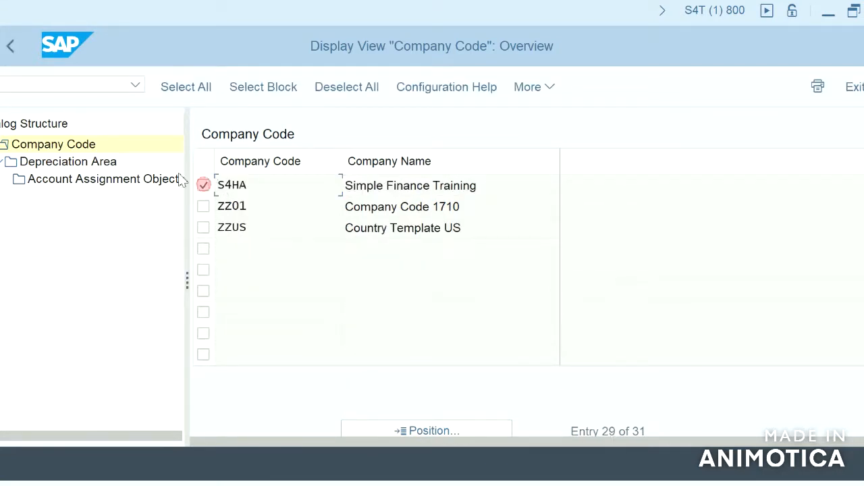
{"action": "double_click", "coordinate": [82, 164]}
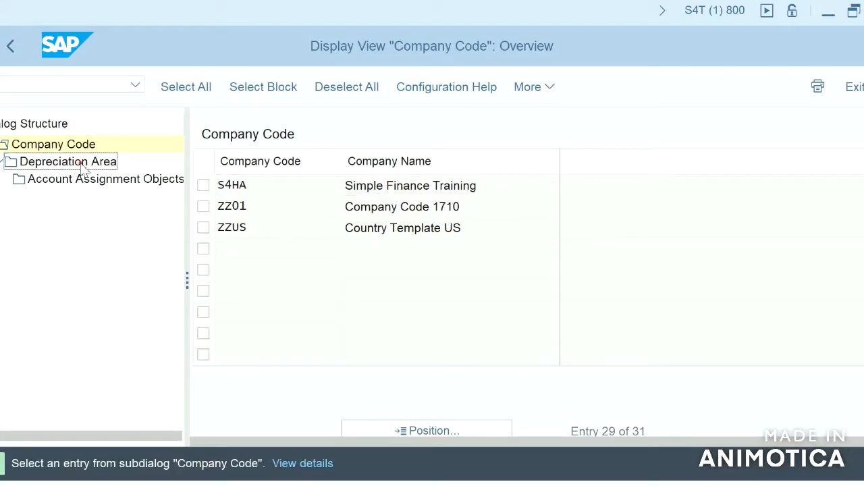
{"action": "left_click", "coordinate": [205, 186]}
{"action": "double_click", "coordinate": [96, 166]}
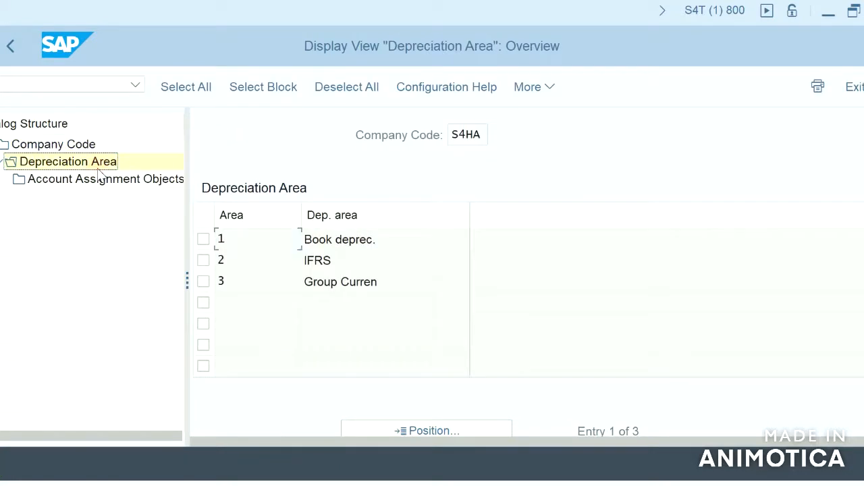
{"action": "left_click", "coordinate": [204, 242]}
{"action": "double_click", "coordinate": [128, 182]}
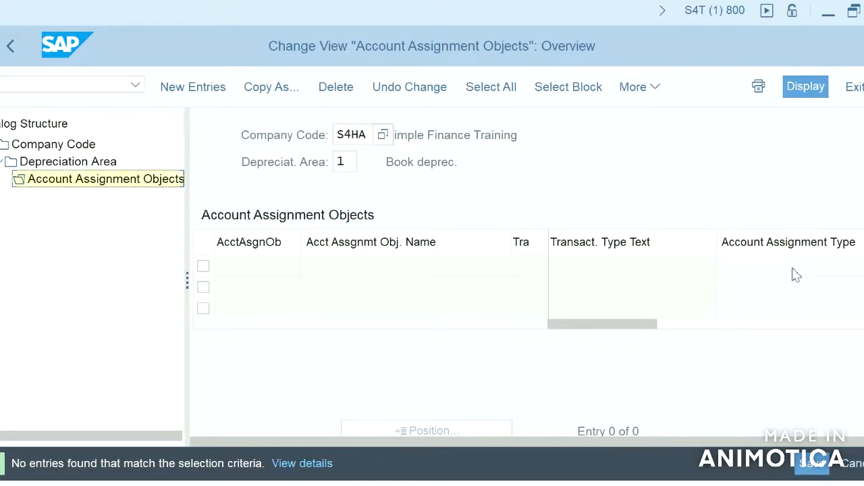
Add a new entry for account assignment object KOSTL with transaction type * and account assignment type APC Values Posting
{"action": "left_click", "coordinate": [214, 89]}
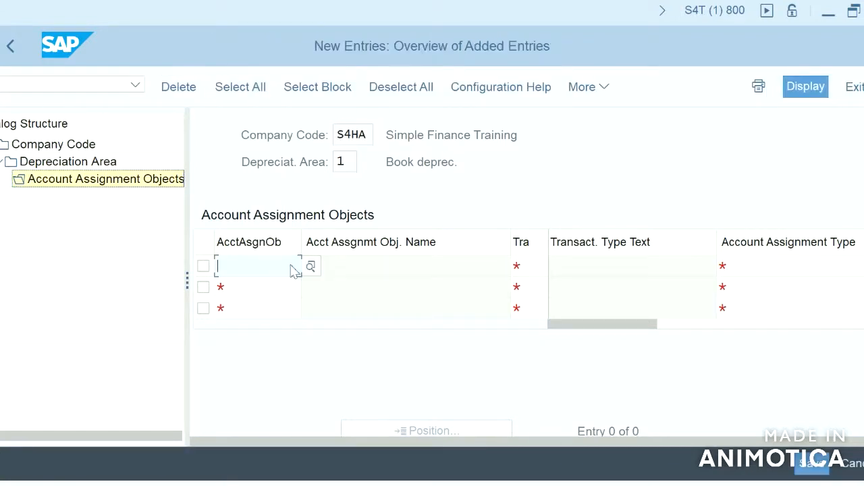
{"action": "left_click", "coordinate": [312, 267]}
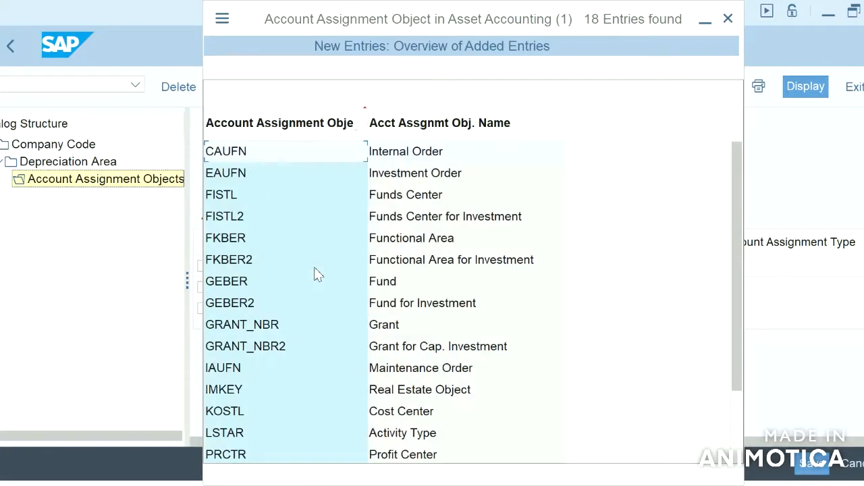
{"action": "left_click", "coordinate": [236, 411]}
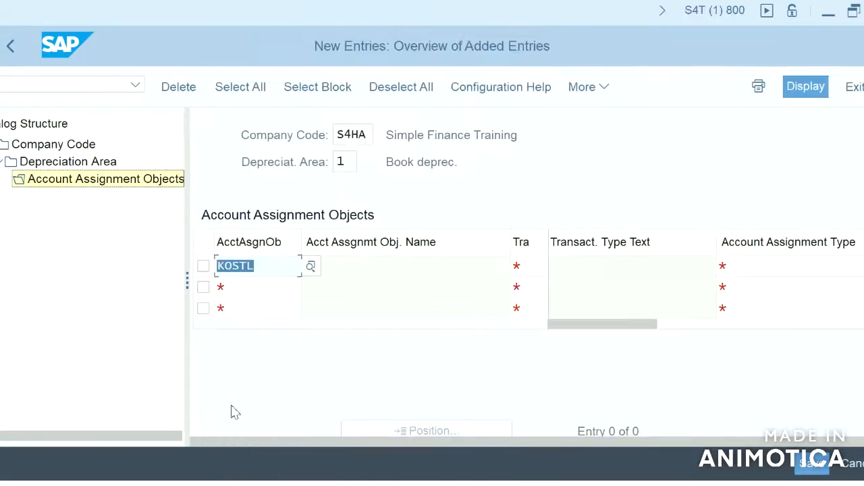
{"action": "left_click", "coordinate": [522, 269]}
{"action": "type", "text": "*"}
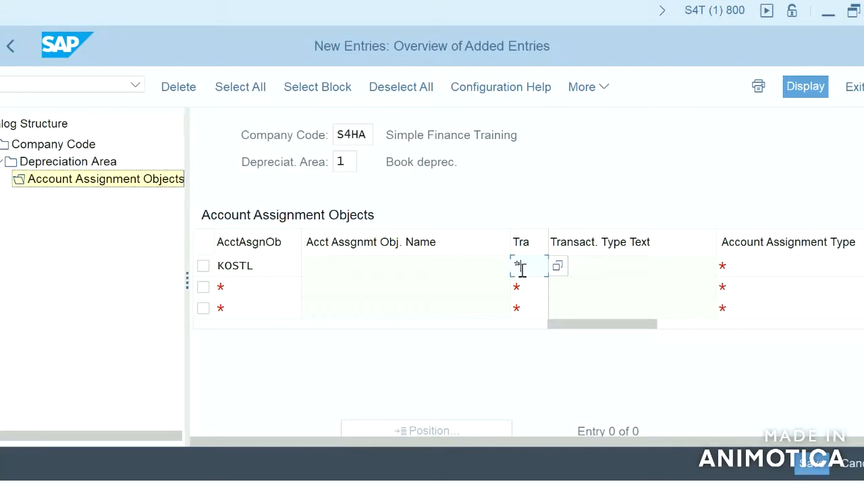
{"action": "left_click", "coordinate": [762, 268]}
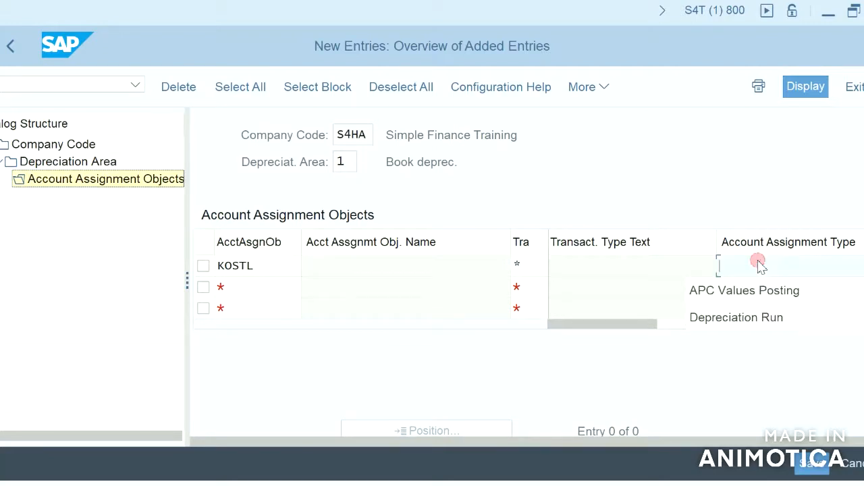
{"action": "left_click", "coordinate": [790, 292]}
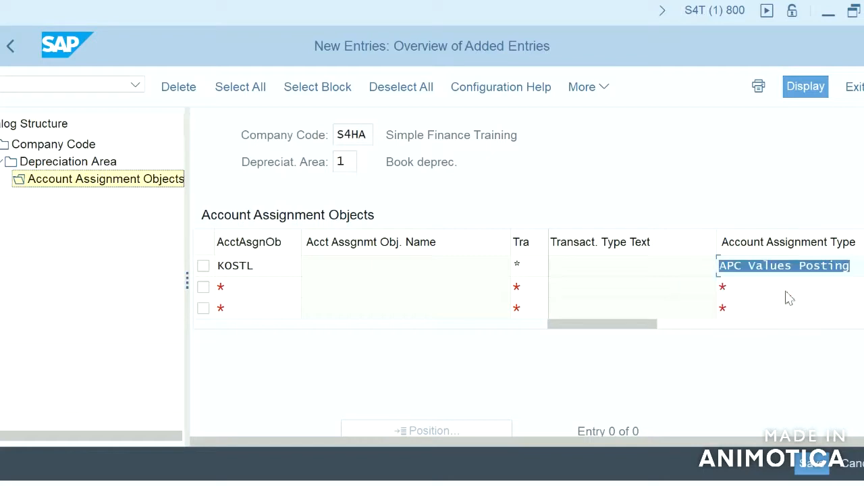
Add a second KOSTL entry with transaction type * and account assignment type Depreciation Run
{"action": "left_click", "coordinate": [268, 284]}
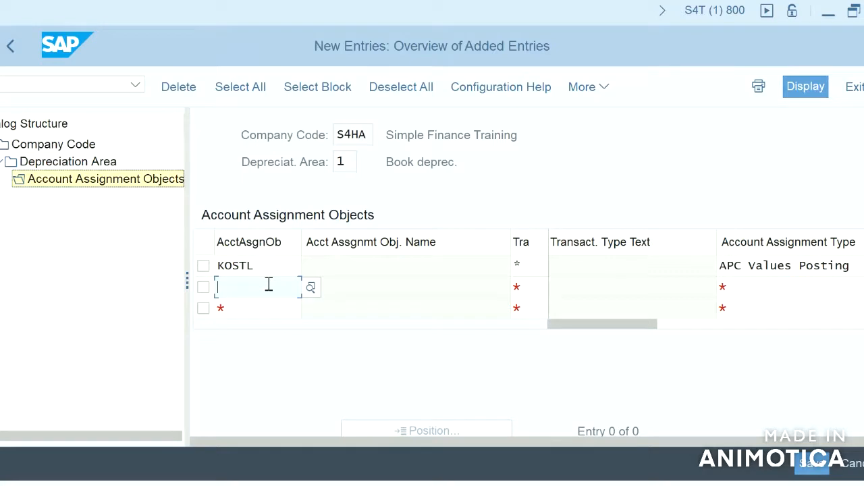
{"action": "type", "text": "k"}
{"action": "left_click", "coordinate": [256, 365]}
{"action": "left_click", "coordinate": [525, 289]}
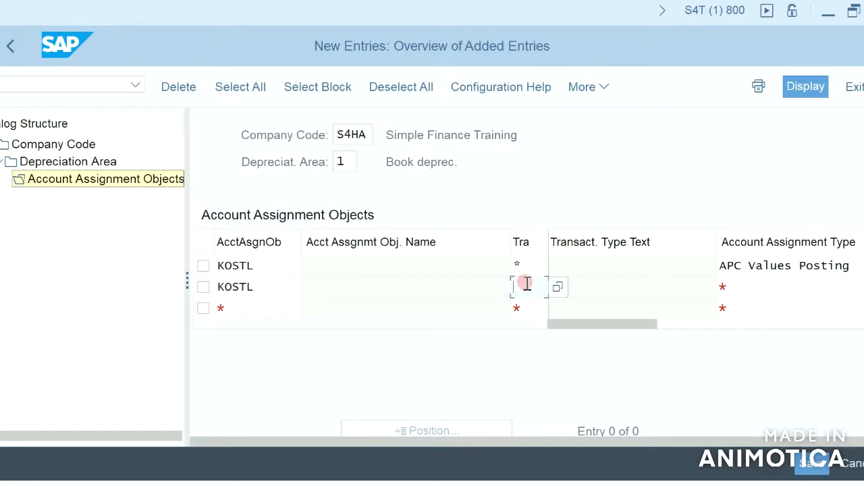
{"action": "left_click", "coordinate": [752, 291]}
{"action": "left_click", "coordinate": [778, 343]}
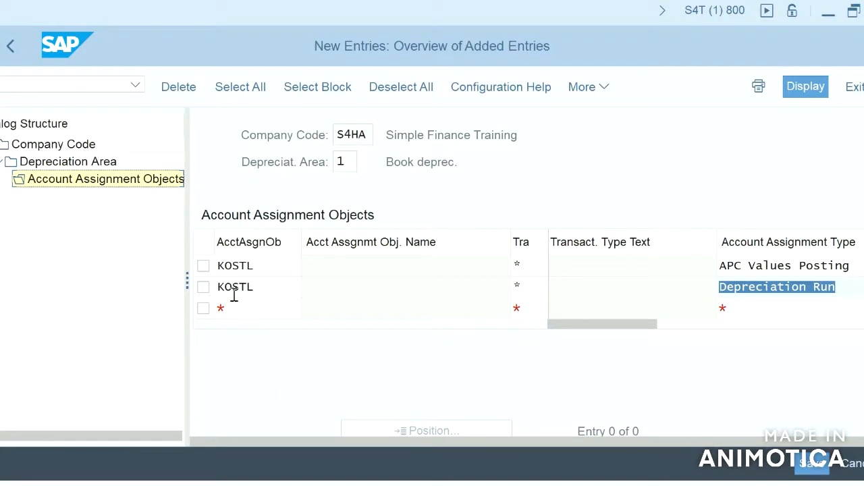
Save both KOSTL entries to the proposed customizing request with account assignment activated for each, and leave the view
{"action": "left_click", "coordinate": [816, 464]}
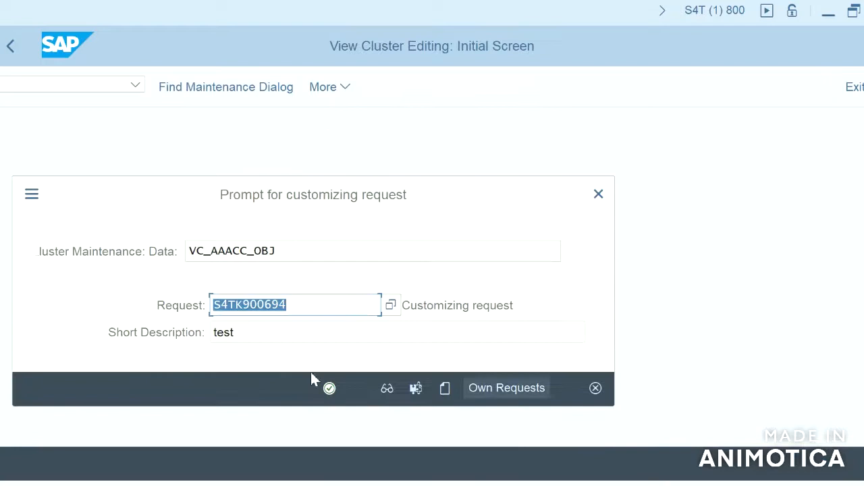
{"action": "left_click", "coordinate": [330, 388]}
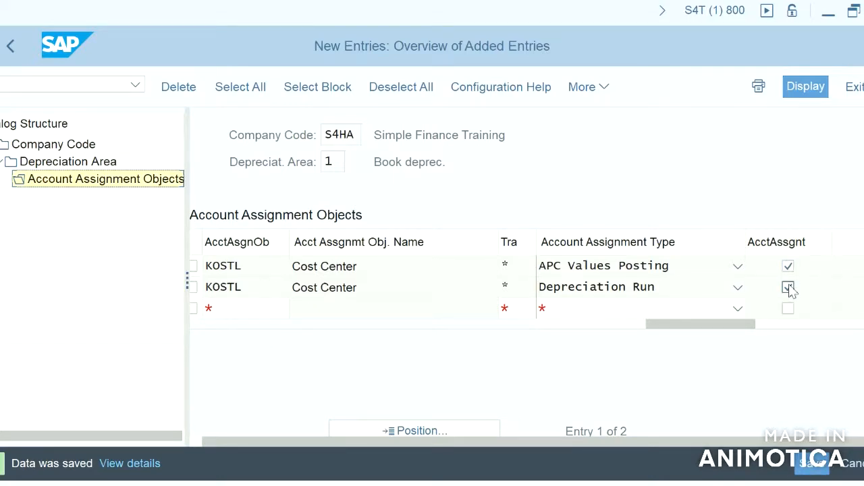
{"action": "left_click", "coordinate": [812, 471]}
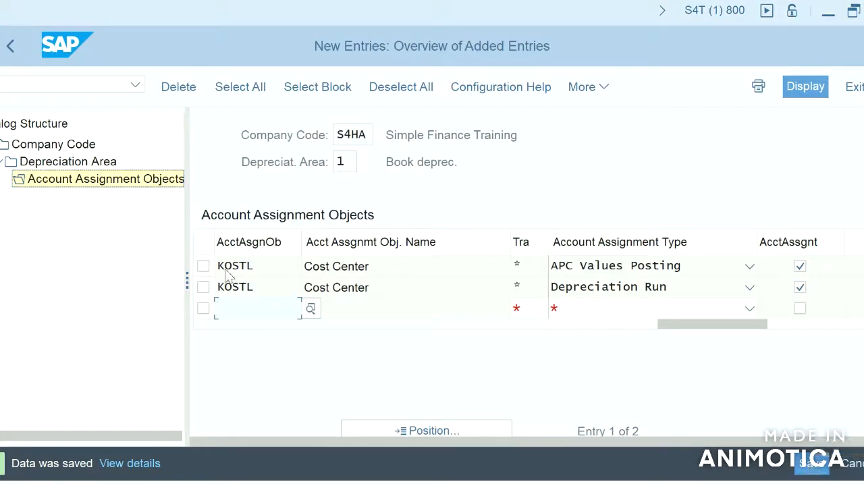
{"action": "left_click", "coordinate": [10, 53]}
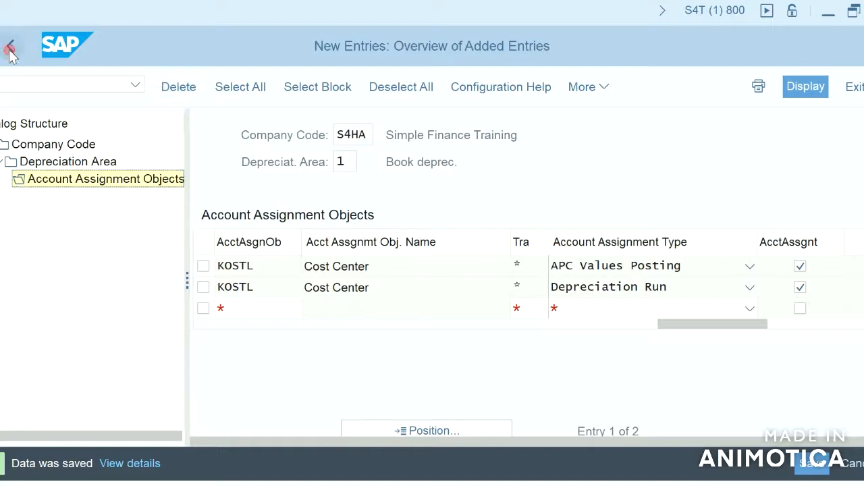
{"action": "left_click", "coordinate": [10, 53]}
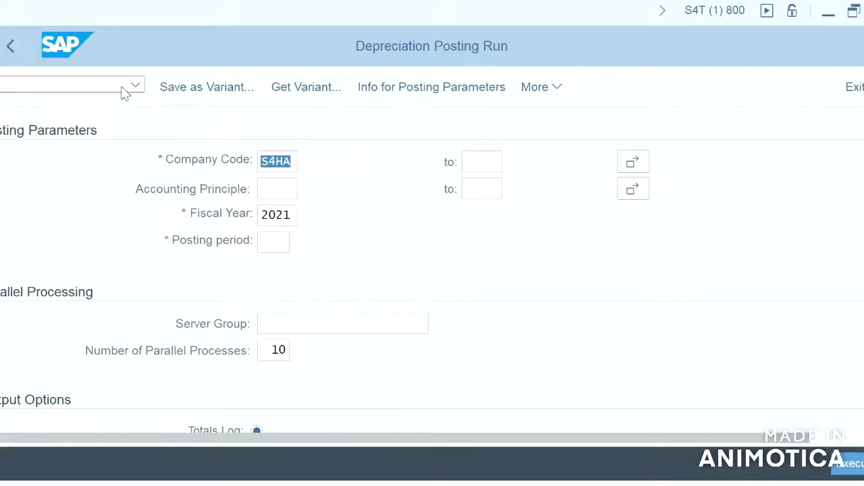
Open transaction AFAB for the depreciation posting run in the current session
{"action": "left_click", "coordinate": [120, 90]}
{"action": "type", "text": "/nafab"}
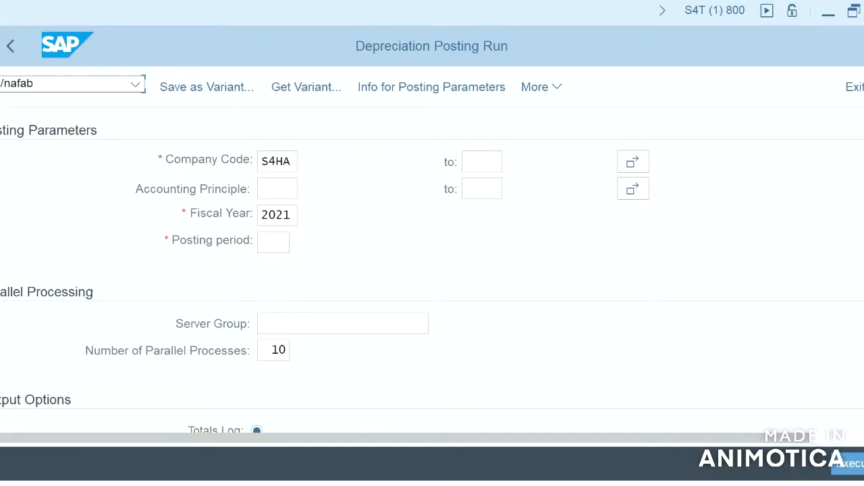
{"action": "key", "text": "Return"}
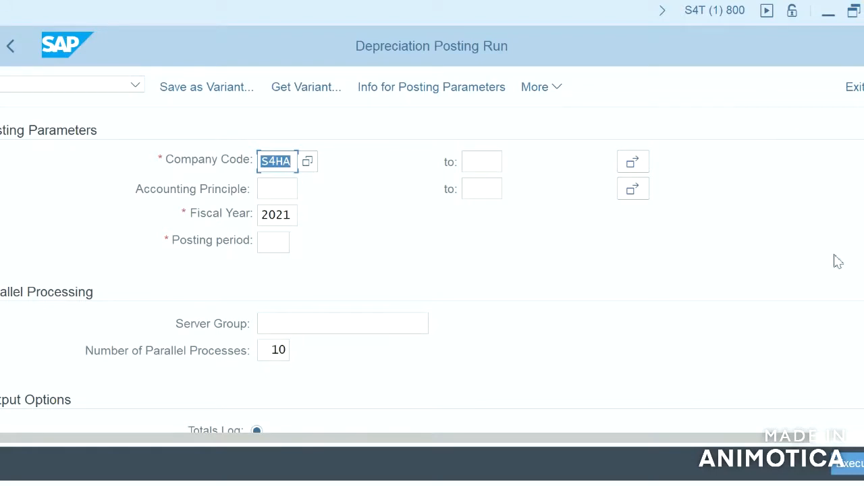
Execute a test depreciation posting run for company code S4HA, fiscal year 2021, posting period 1, with a detailed log
{"action": "scroll", "coordinate": [432, 271], "scroll_direction": "down", "scroll_amount": 4}
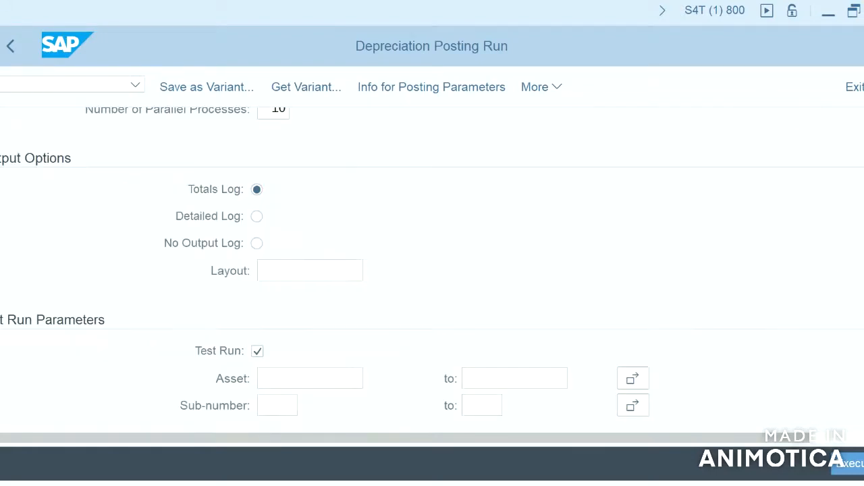
{"action": "scroll", "coordinate": [432, 271], "scroll_direction": "up", "scroll_amount": 4}
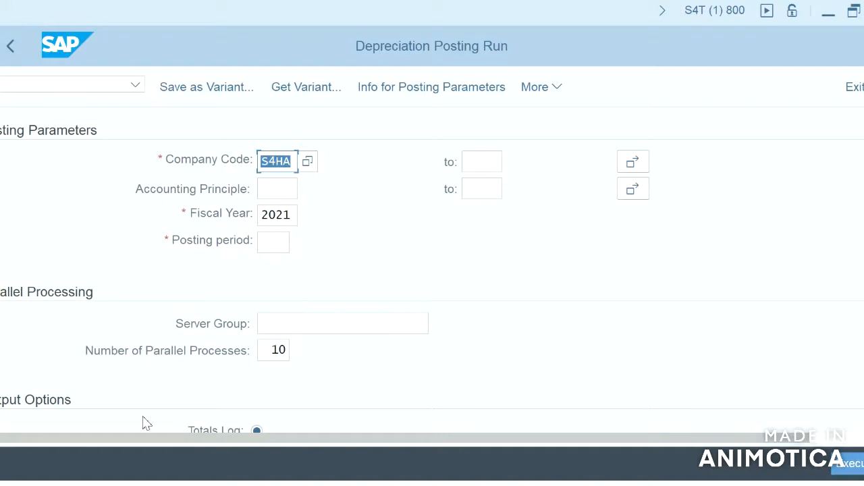
{"action": "left_click", "coordinate": [281, 243]}
{"action": "type", "text": "1"}
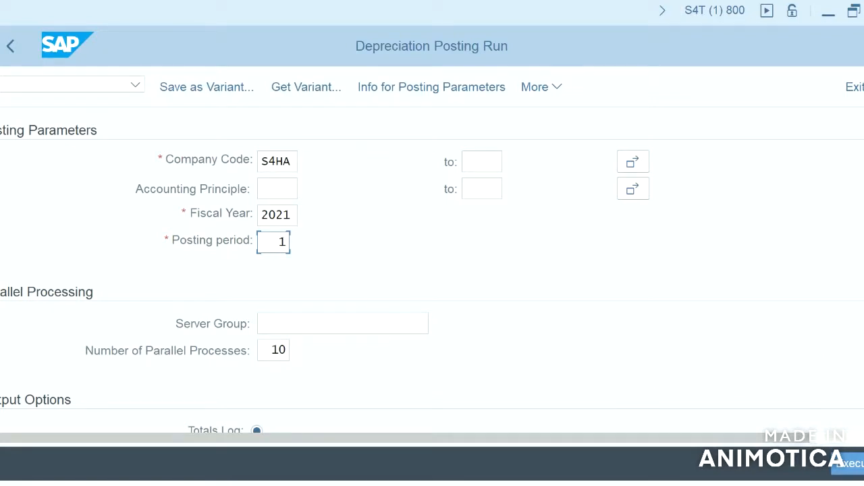
{"action": "scroll", "coordinate": [424, 318], "scroll_direction": "down", "scroll_amount": 3}
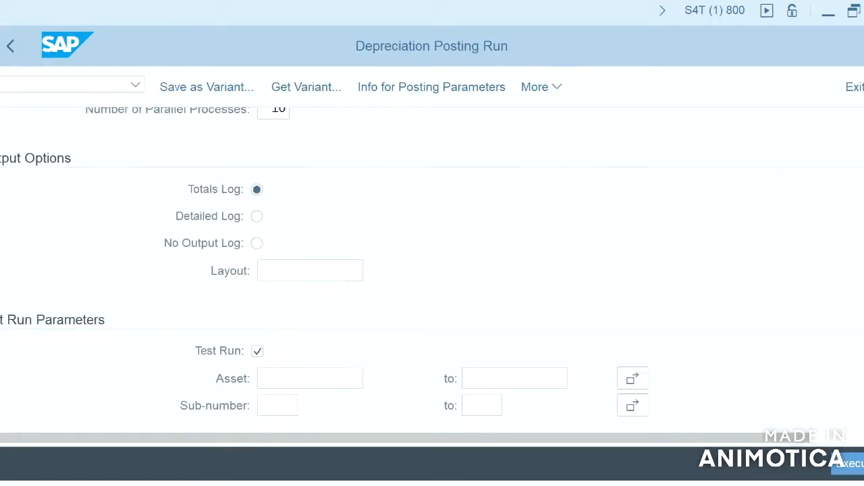
{"action": "left_click", "coordinate": [260, 220]}
{"action": "left_click", "coordinate": [848, 463]}
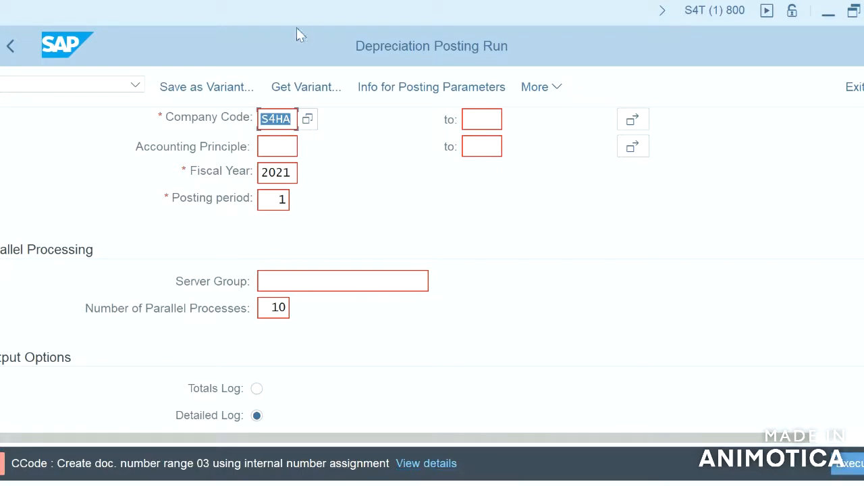
Open transaction FBN1 in a new session and bring up the accounting document number intervals of company code S4HA for editing
{"action": "left_click", "coordinate": [116, 84]}
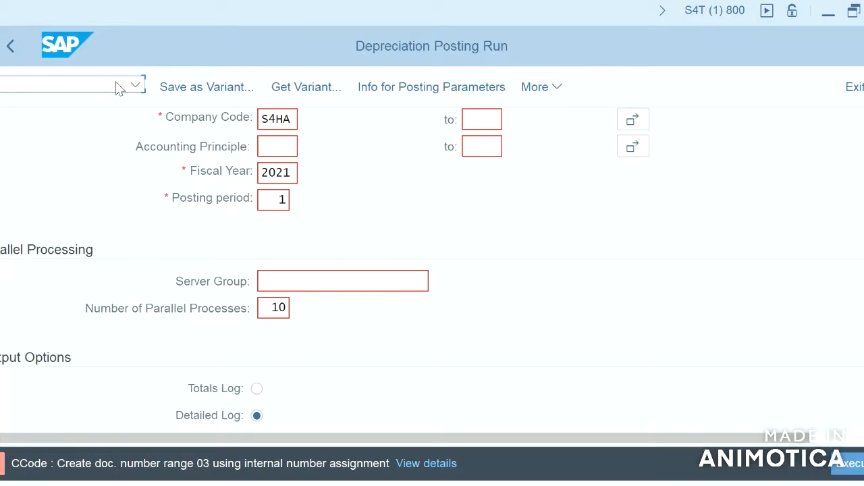
{"action": "type", "text": "/ofbn1"}
{"action": "key", "text": "Return"}
{"action": "left_click", "coordinate": [170, 164]}
{"action": "type", "text": "s4h"}
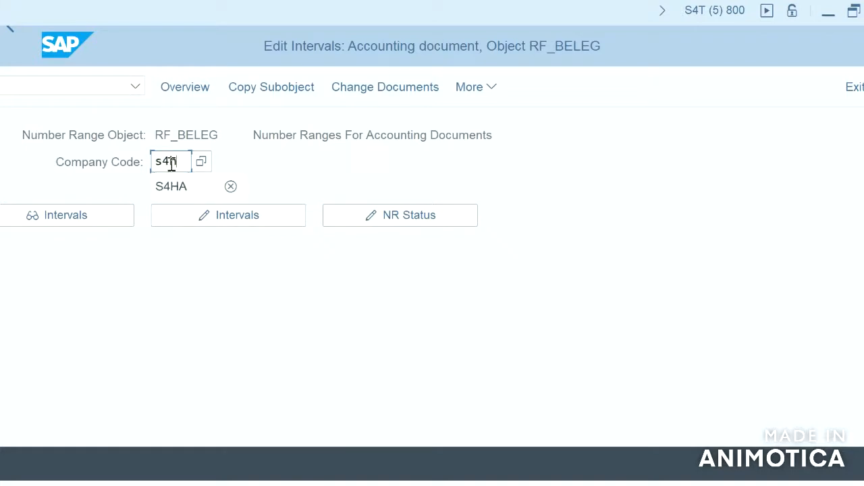
{"action": "type", "text": "a"}
{"action": "key", "text": "Return"}
{"action": "left_click", "coordinate": [250, 229]}
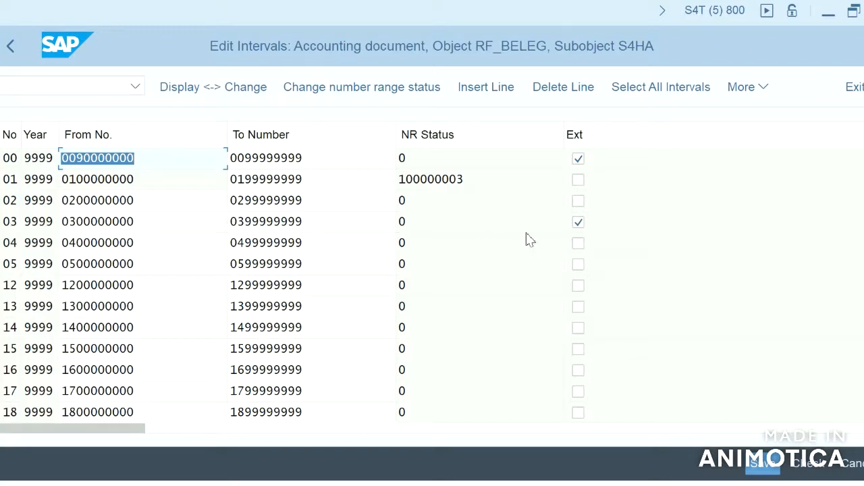
Switch number range 03 from external to internal assignment, save the intervals and acknowledge the transport notice
{"action": "left_click", "coordinate": [579, 223]}
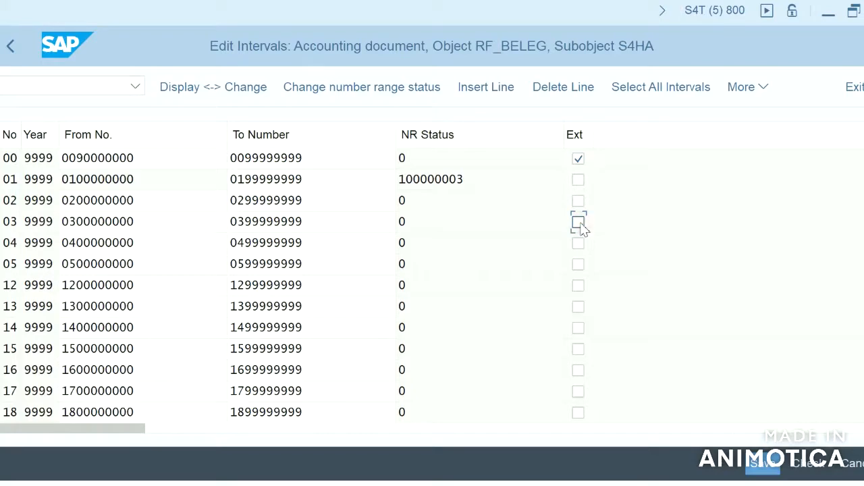
{"action": "left_click", "coordinate": [763, 466]}
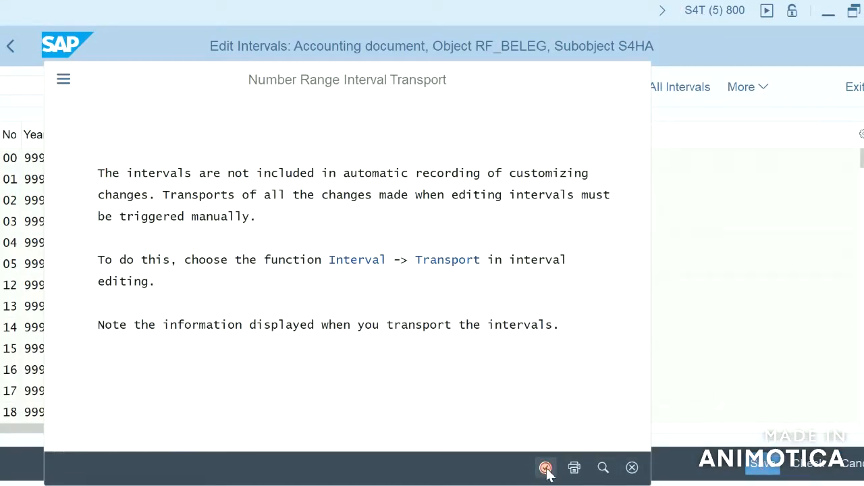
{"action": "left_click", "coordinate": [545, 468]}
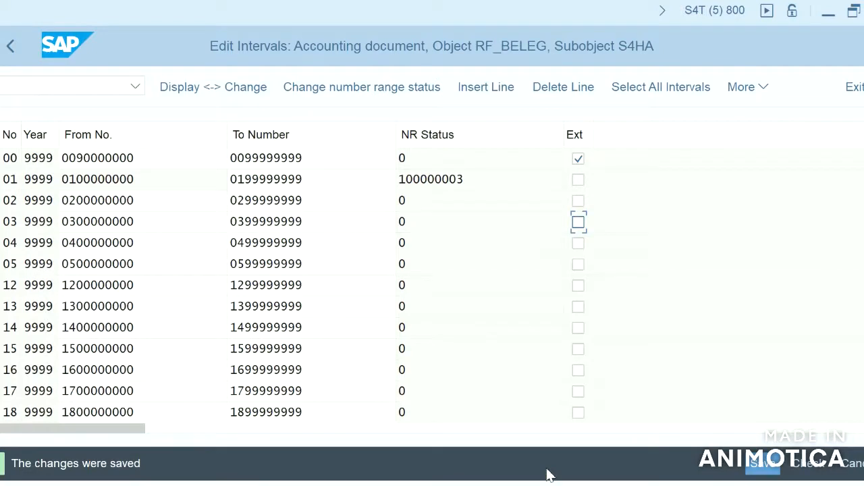
Return to the Depreciation Posting Run session, rerun the test for period 1 with online processing accepted, and go back to the posting parameters
{"action": "key", "text": "alt+Tab"}
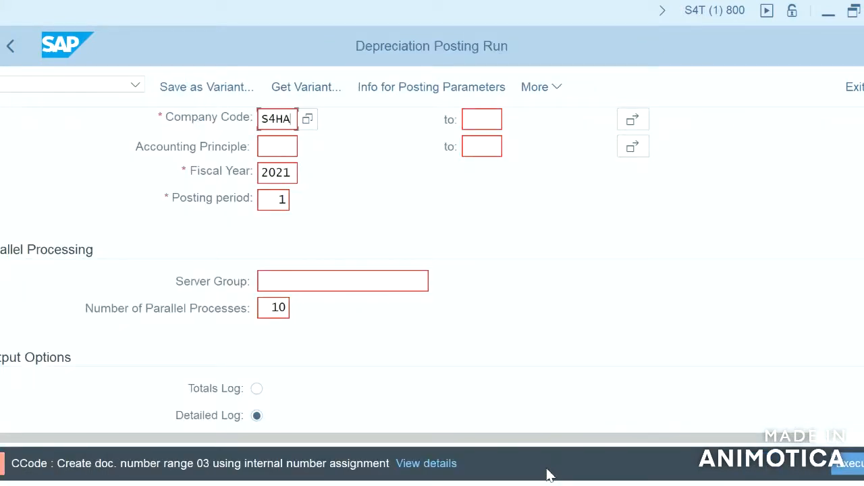
{"action": "left_click", "coordinate": [855, 474]}
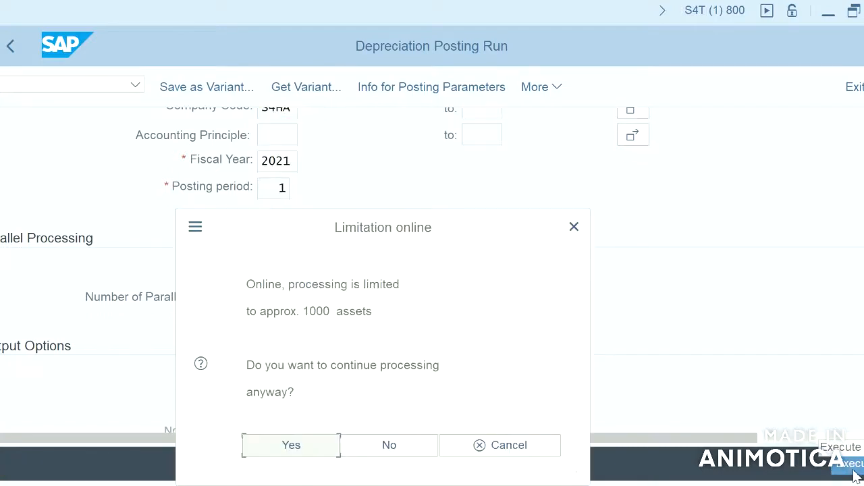
{"action": "left_click", "coordinate": [304, 447]}
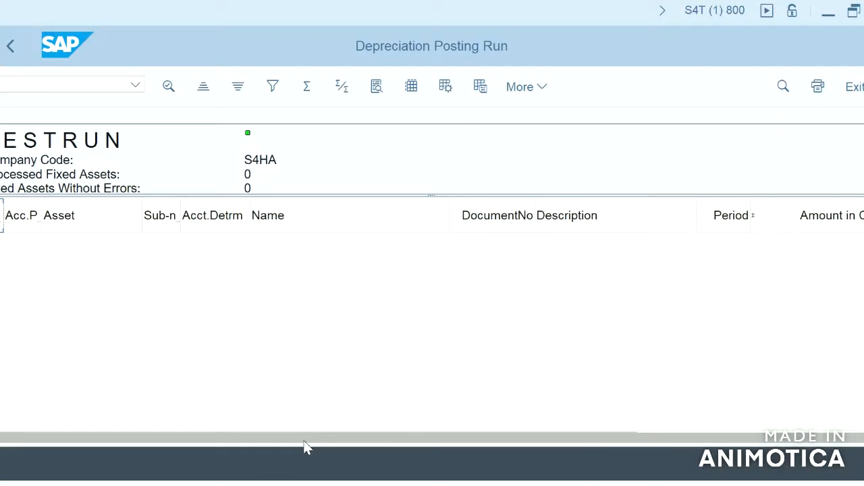
{"action": "left_click", "coordinate": [227, 224]}
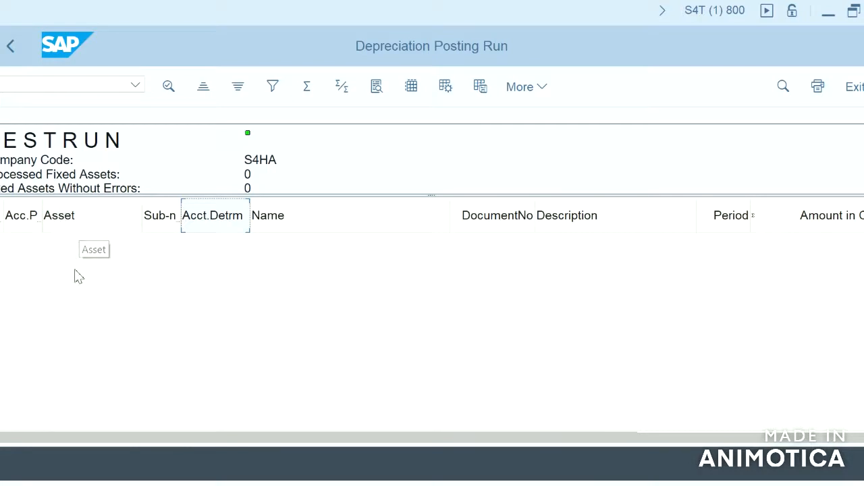
{"action": "left_click", "coordinate": [11, 50]}
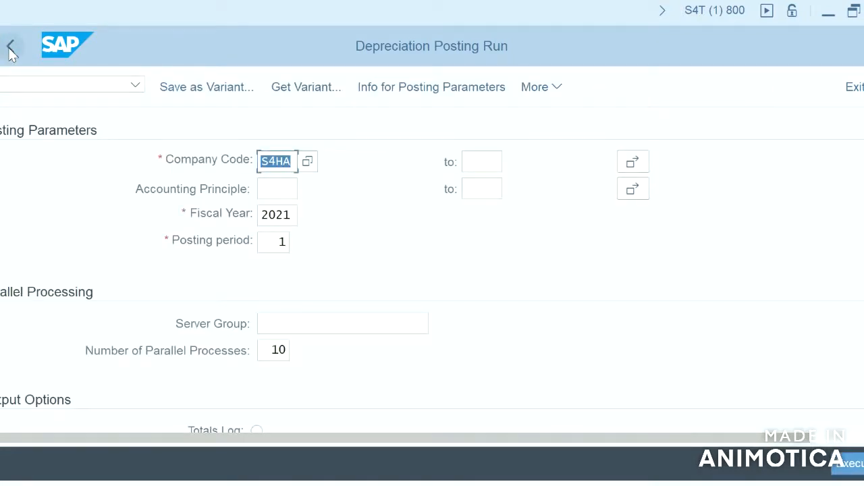
Restrict the test run to the company car asset 3000, sub-number 0, and execute it with online processing accepted
{"action": "left_click", "coordinate": [328, 395]}
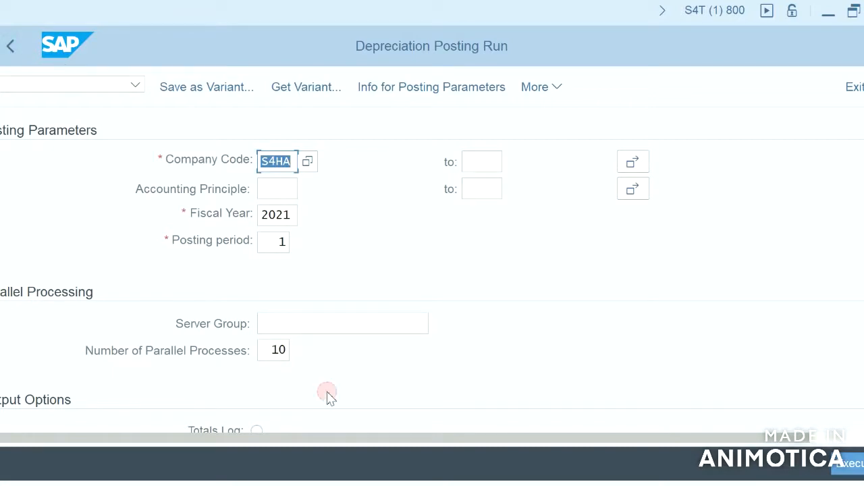
{"action": "key", "text": "Down"}
{"action": "key", "text": "Down"}
{"action": "key", "text": "Down"}
{"action": "key", "text": "Down"}
{"action": "key", "text": "Down"}
{"action": "key", "text": "Down"}
{"action": "key", "text": "Down"}
{"action": "key", "text": "Down"}
{"action": "key", "text": "Down"}
{"action": "key", "text": "Down"}
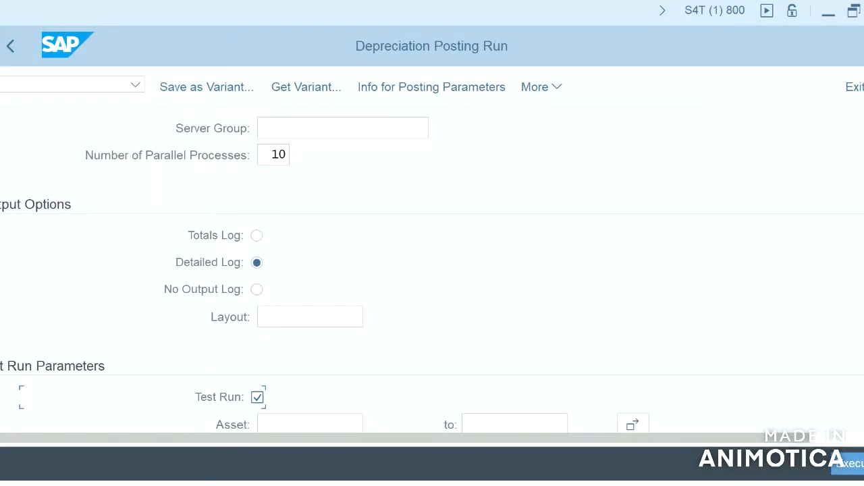
{"action": "scroll", "coordinate": [433, 270], "scroll_direction": "up", "scroll_amount": 3}
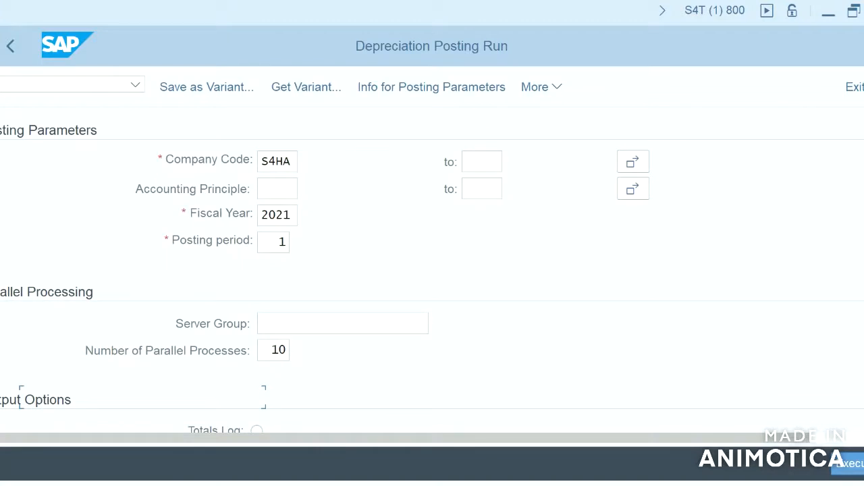
{"action": "scroll", "coordinate": [432, 271], "scroll_direction": "down", "scroll_amount": 4}
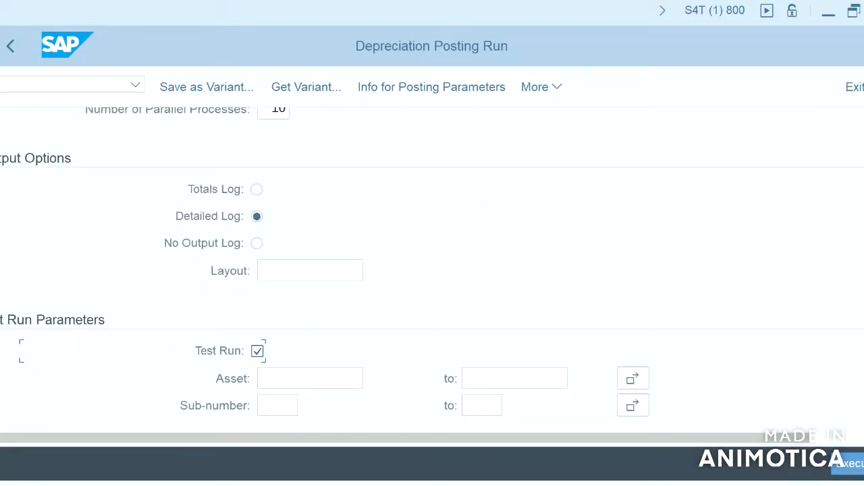
{"action": "left_click", "coordinate": [308, 379]}
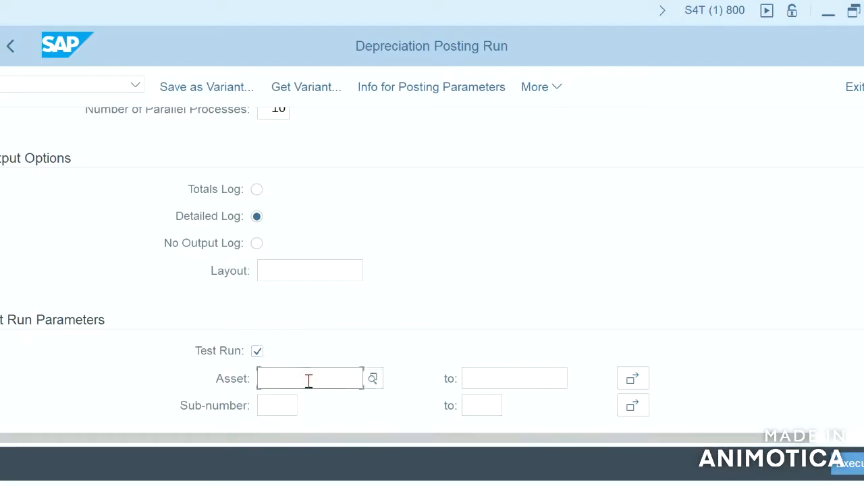
{"action": "left_click", "coordinate": [375, 382]}
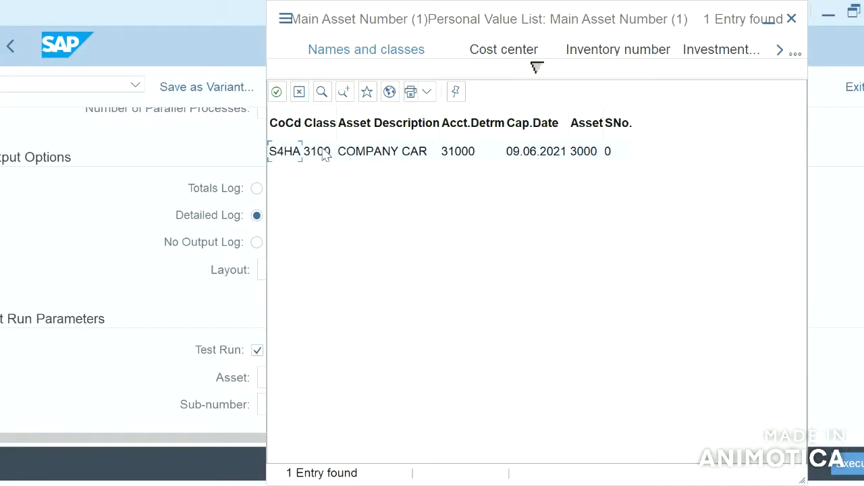
{"action": "double_click", "coordinate": [324, 152]}
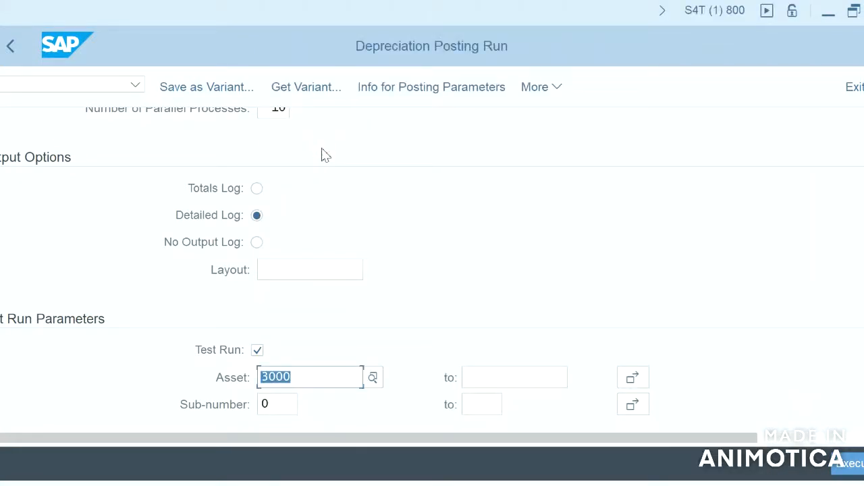
{"action": "left_click", "coordinate": [848, 463]}
{"action": "left_click", "coordinate": [303, 442]}
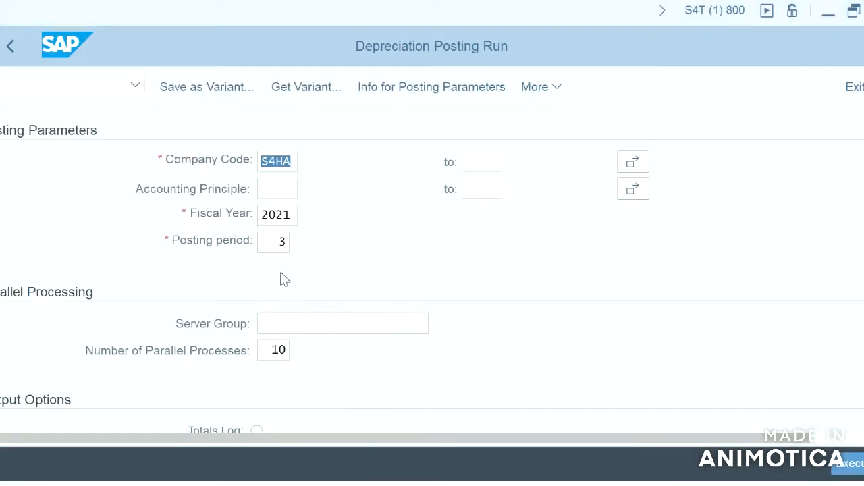
Execute the test depreciation run for posting period 3 and examine the error messages for asset 3000
{"action": "left_click", "coordinate": [288, 243]}
{"action": "left_click", "coordinate": [850, 465]}
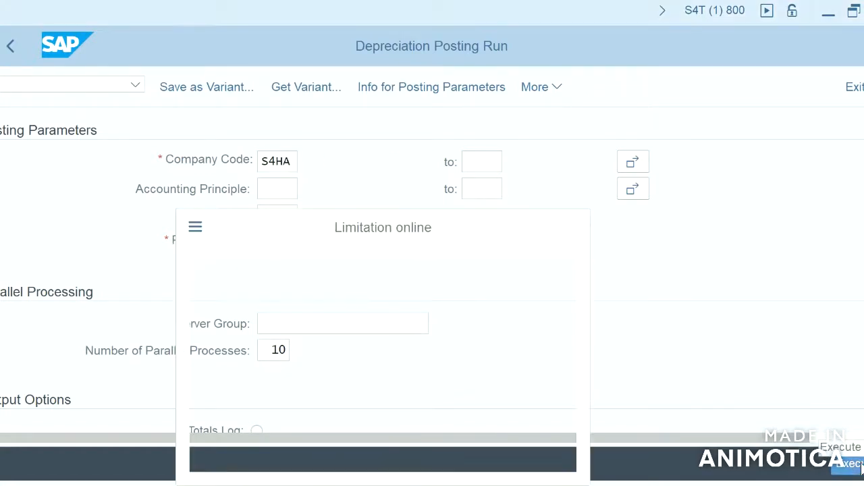
{"action": "left_click", "coordinate": [309, 446]}
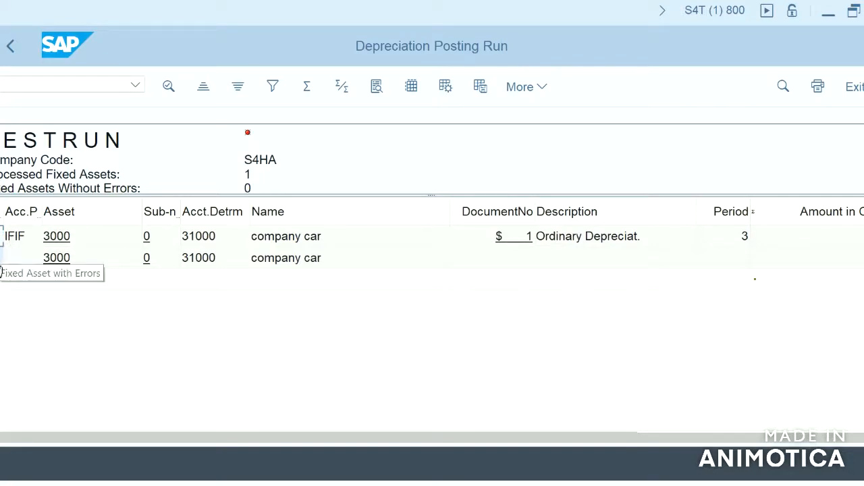
{"action": "left_click", "coordinate": [2, 268]}
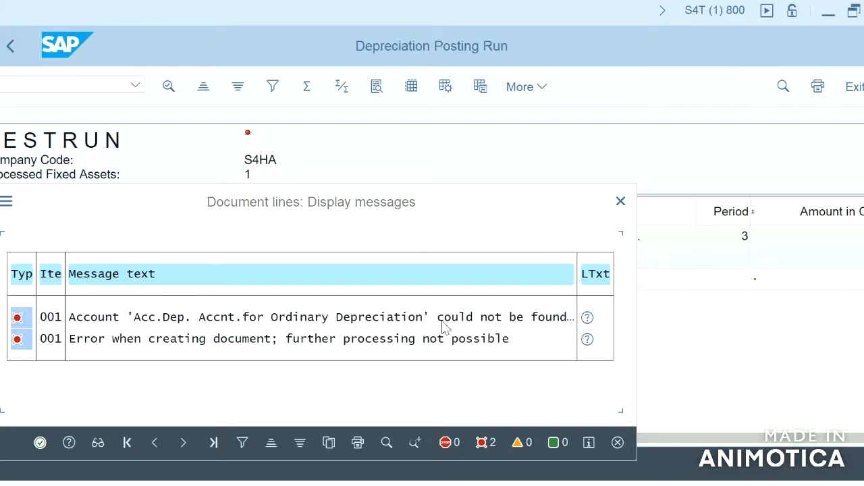
{"action": "left_click", "coordinate": [618, 443]}
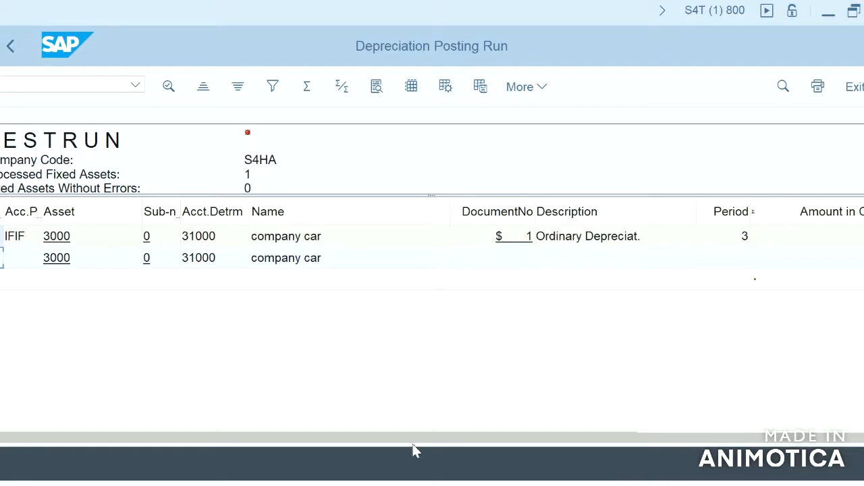
Open the details of depreciation area 1, Book depreciation, under the Vehicles account determination 31000
{"action": "mouse_move", "coordinate": [482, 485]}
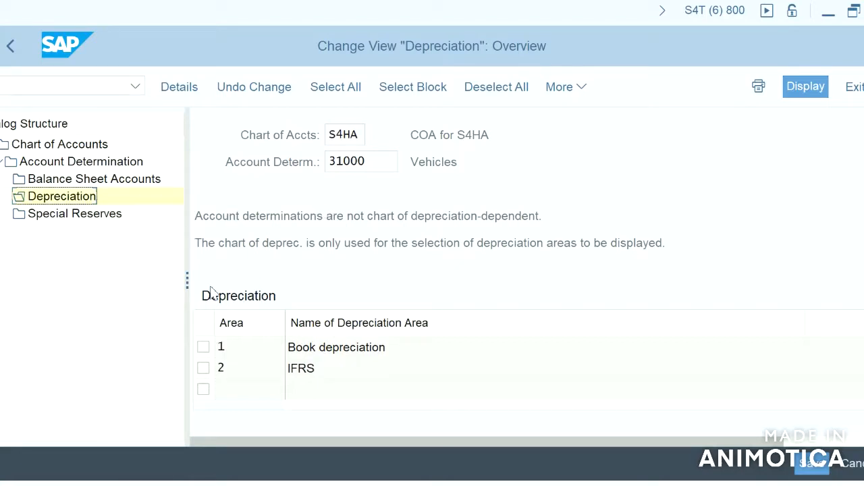
{"action": "left_click", "coordinate": [308, 348]}
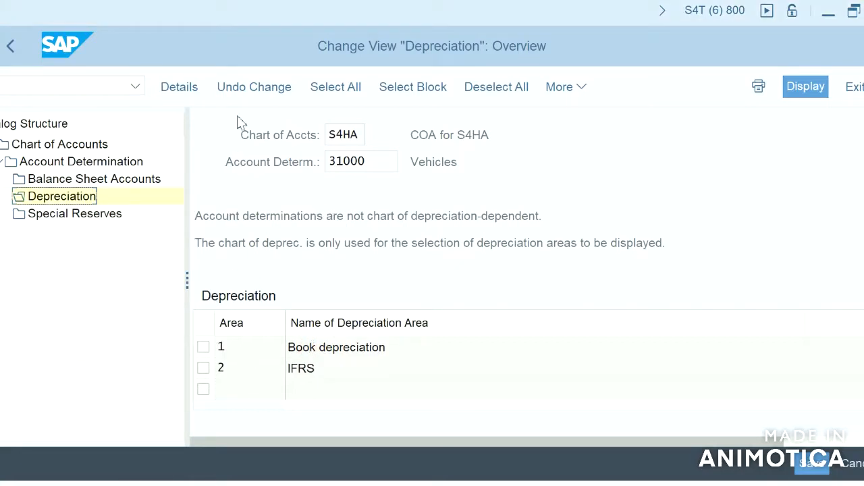
{"action": "left_click", "coordinate": [188, 88]}
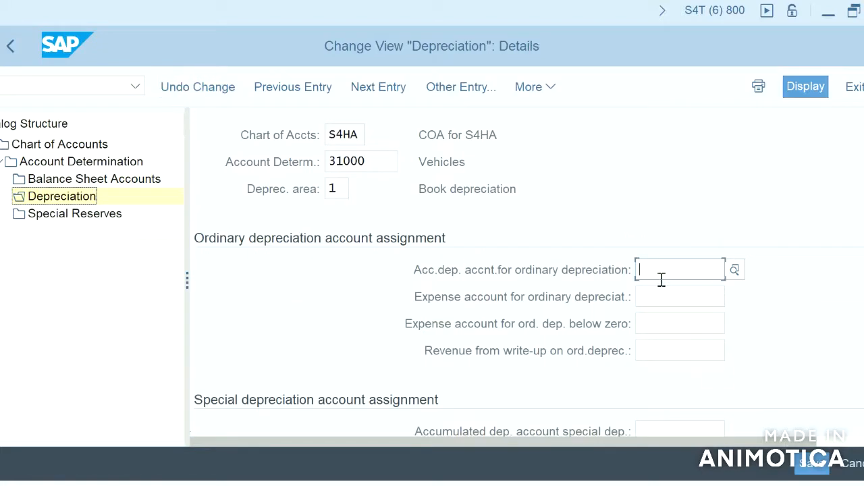
Assign accumulated depreciation account 2004 and expense account 4001 for ordinary depreciation, and save to the proposed customizing request
{"action": "left_click", "coordinate": [700, 271]}
{"action": "type", "text": "2"}
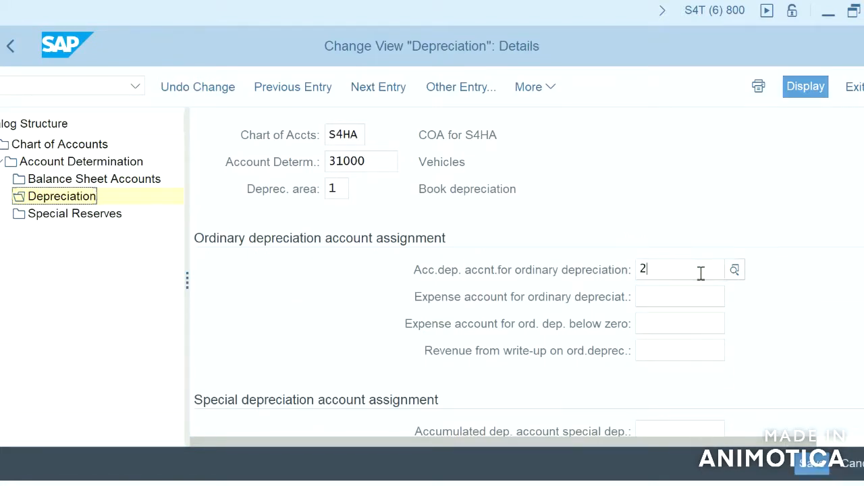
{"action": "left_click", "coordinate": [663, 385]}
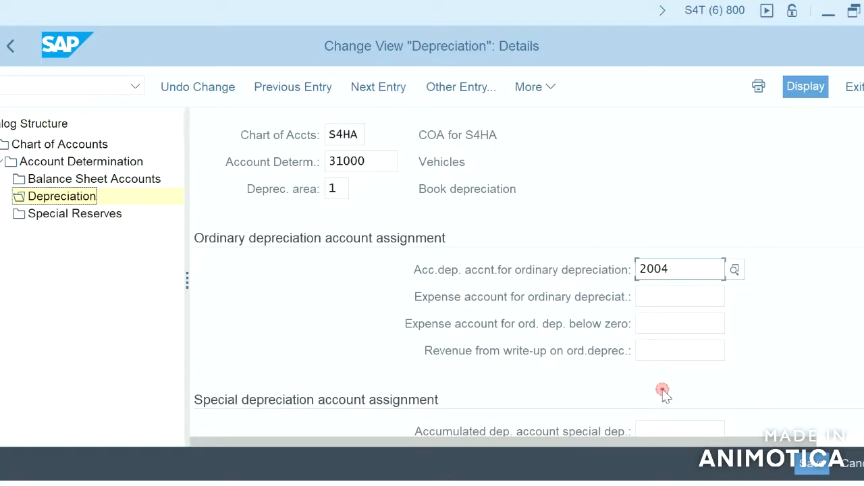
{"action": "left_click", "coordinate": [658, 291]}
{"action": "type", "text": "4"}
{"action": "left_click", "coordinate": [665, 393]}
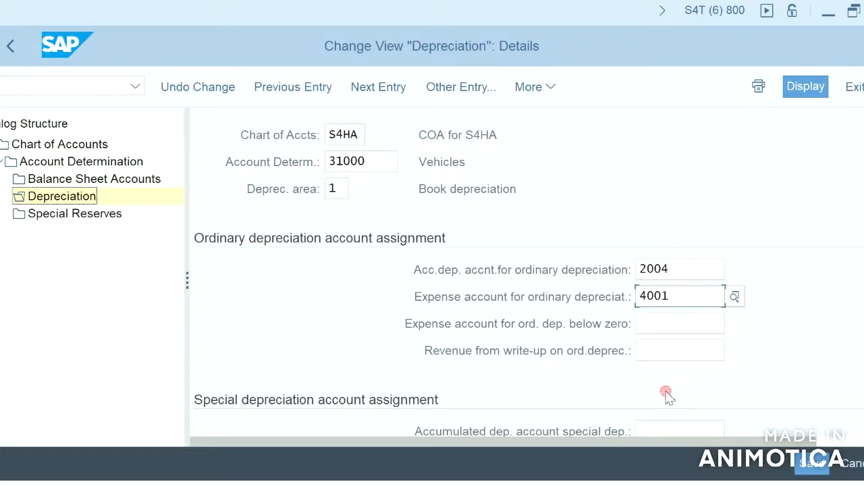
{"action": "left_click", "coordinate": [813, 465]}
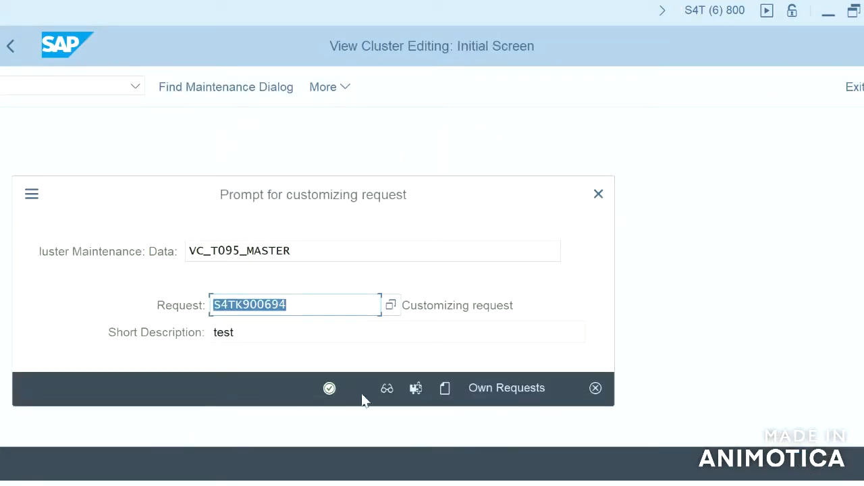
{"action": "left_click", "coordinate": [329, 389]}
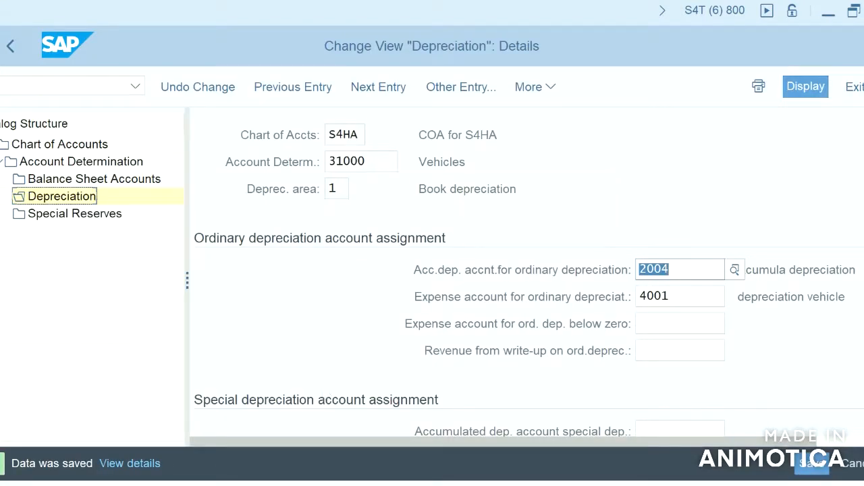
Switch back to the Depreciation Posting Run session with the test run results
{"action": "left_click", "coordinate": [402, 485]}
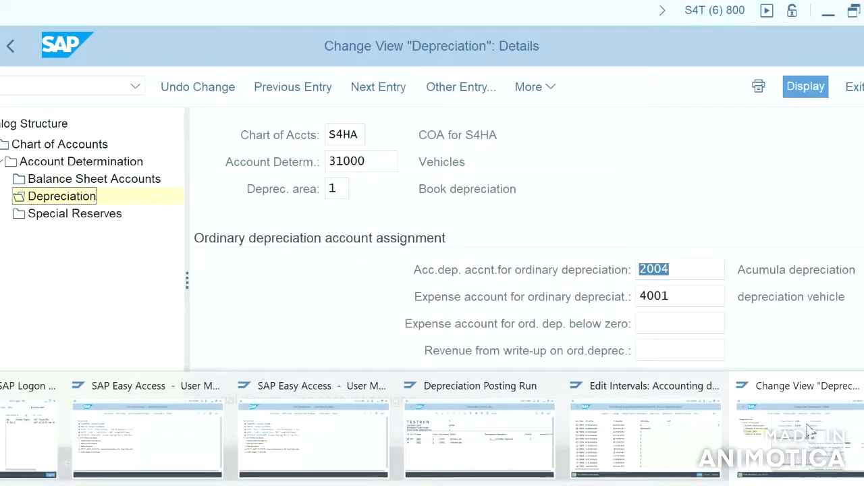
{"action": "left_click", "coordinate": [809, 429]}
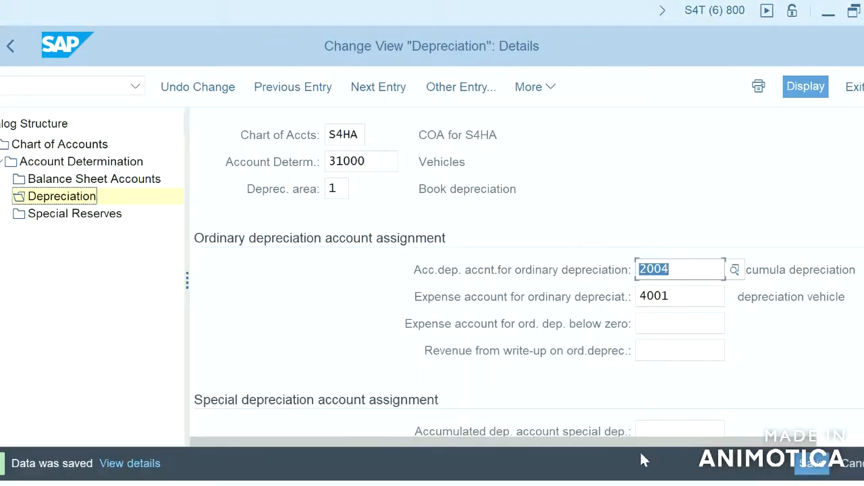
{"action": "left_click", "coordinate": [621, 484]}
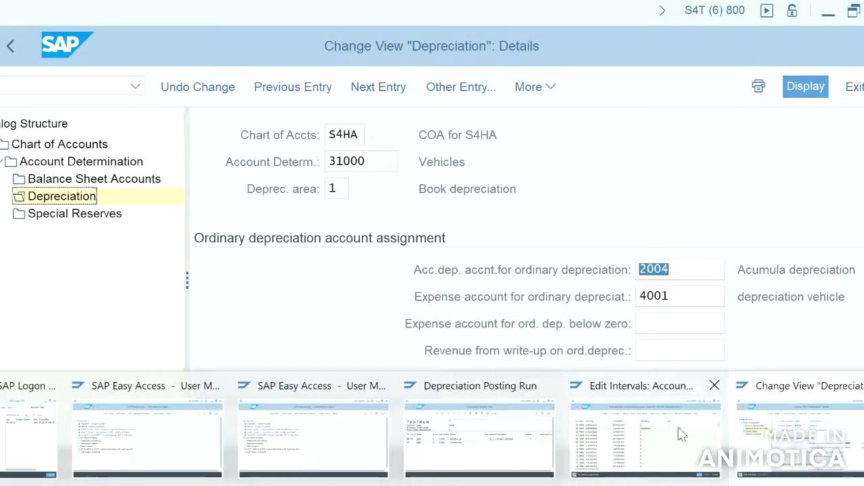
{"action": "left_click", "coordinate": [445, 437]}
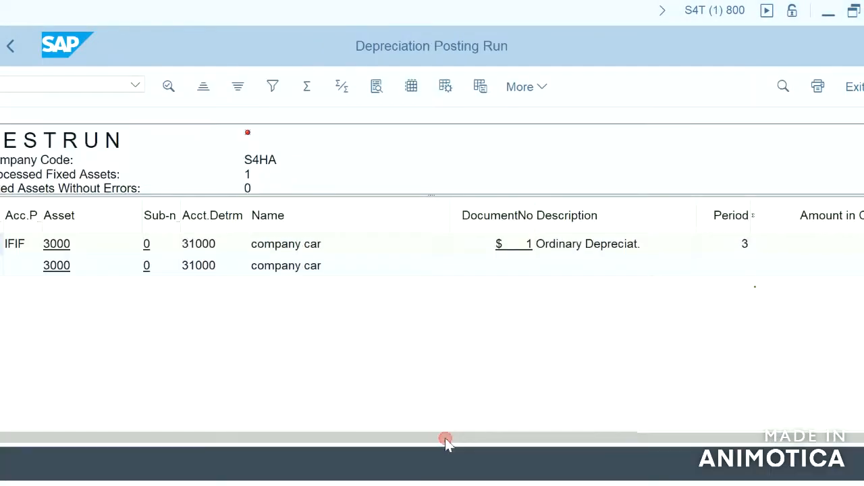
Rerun the test depreciation run for company code S4HA, fiscal year 2021, posting period 3
{"action": "left_click", "coordinate": [12, 46]}
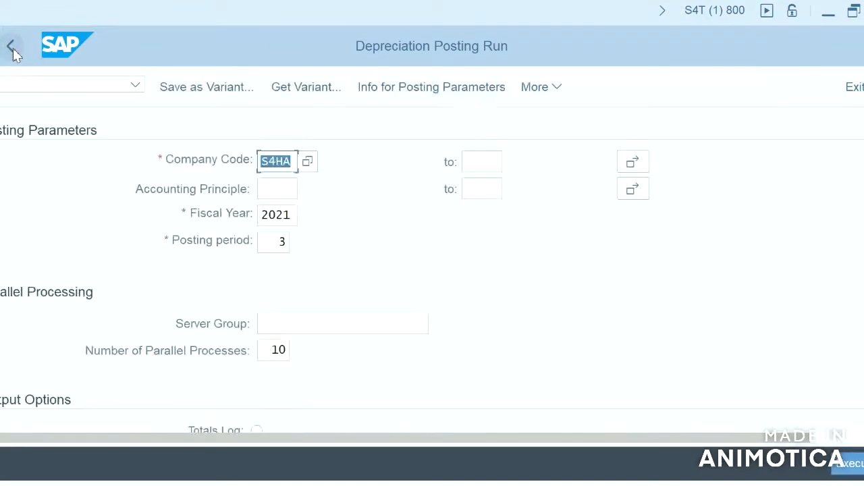
{"action": "left_click", "coordinate": [853, 465]}
{"action": "left_click", "coordinate": [304, 442]}
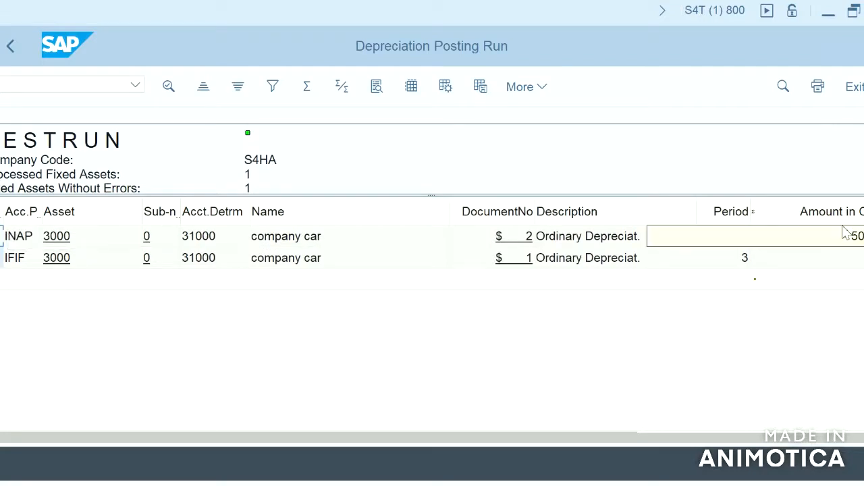
{"action": "left_click", "coordinate": [546, 87]}
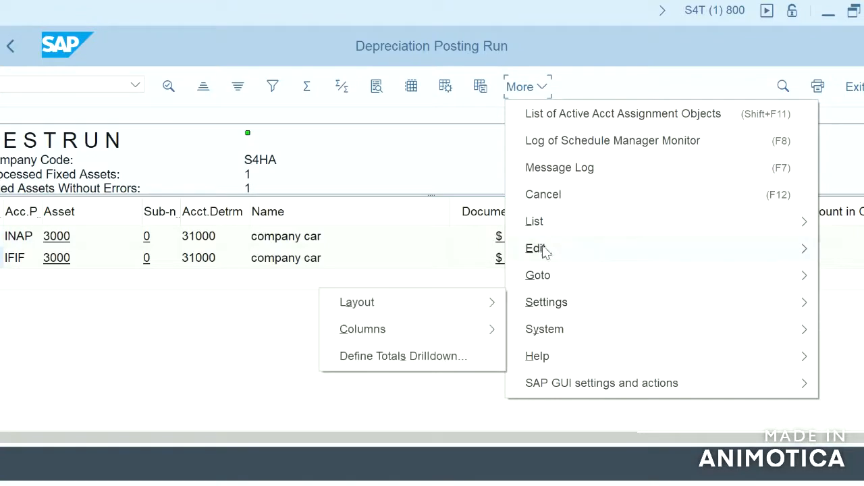
{"action": "mouse_move", "coordinate": [542, 251]}
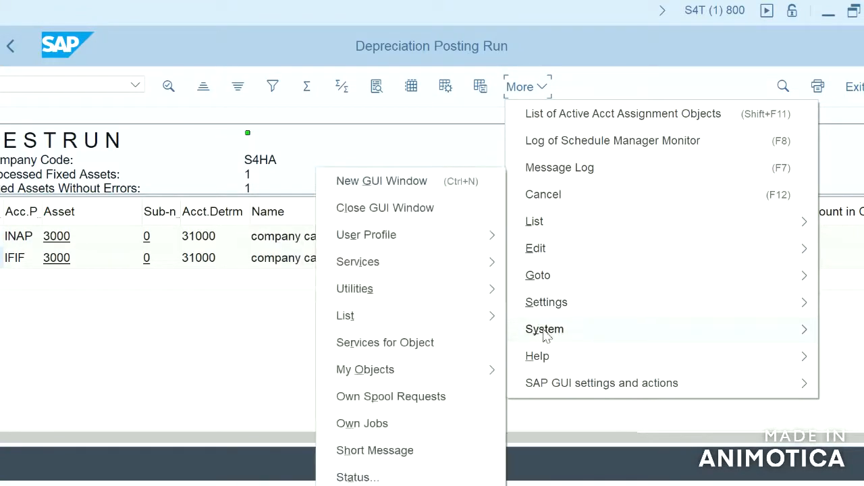
{"action": "mouse_move", "coordinate": [550, 230]}
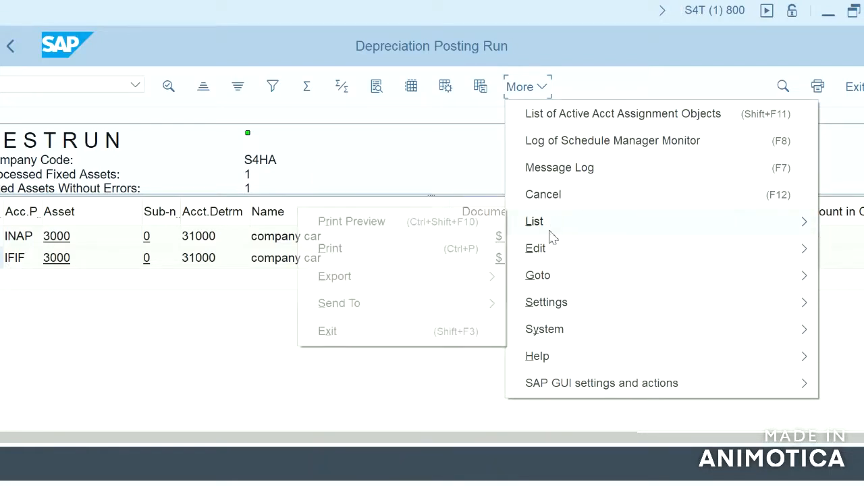
Switch to the customizing session, reopen Define Document Types in a Ledger for ledger IF, and enter number range Z1 for document type AF
{"action": "left_click", "coordinate": [361, 369]}
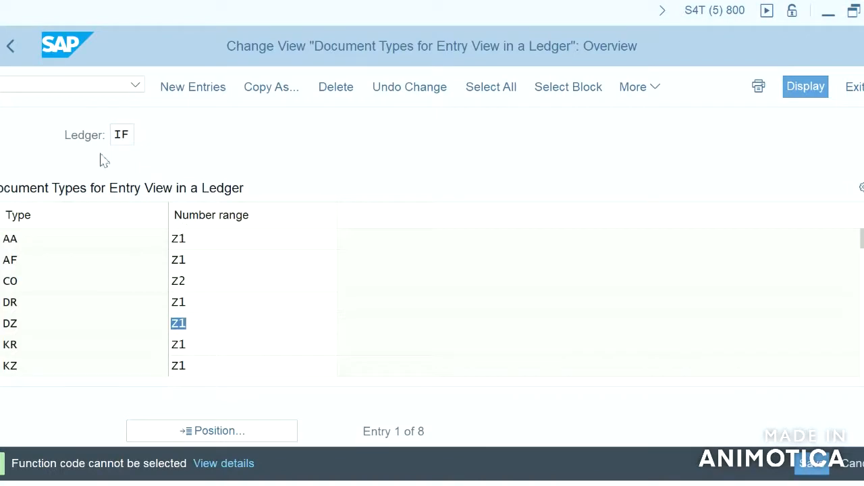
{"action": "left_click", "coordinate": [15, 46]}
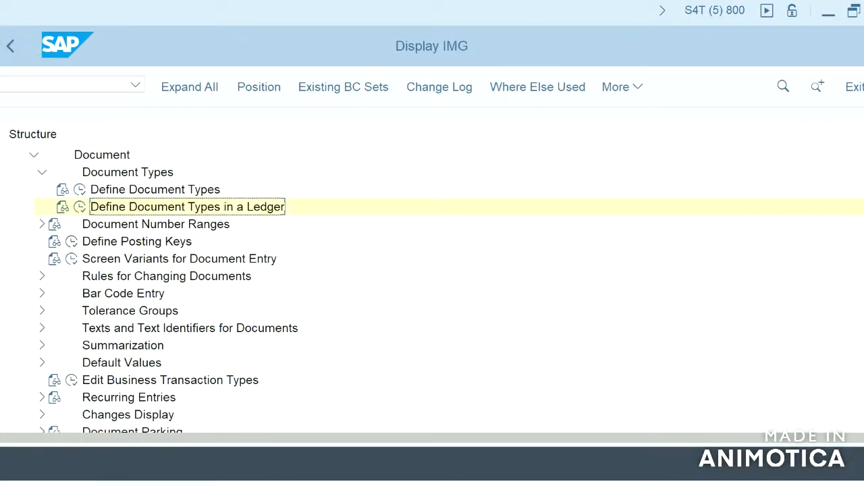
{"action": "scroll", "coordinate": [433, 283], "scroll_direction": "up", "scroll_amount": 5}
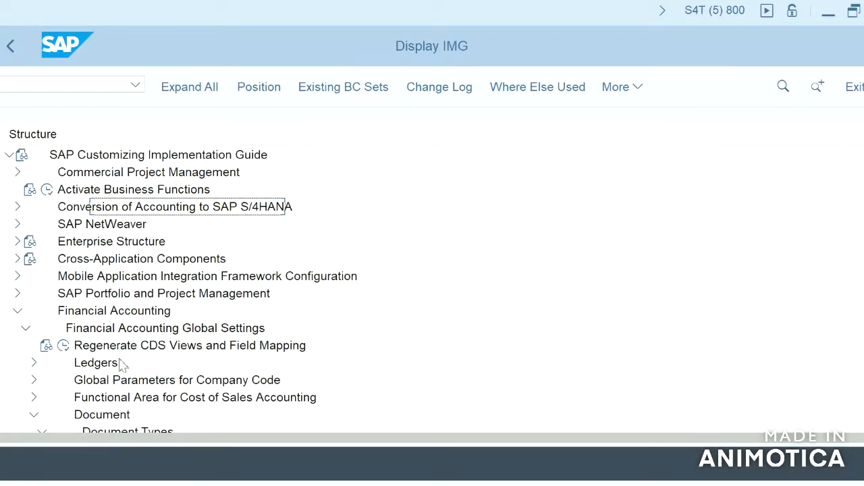
{"action": "scroll", "coordinate": [167, 412], "scroll_direction": "down", "scroll_amount": 1}
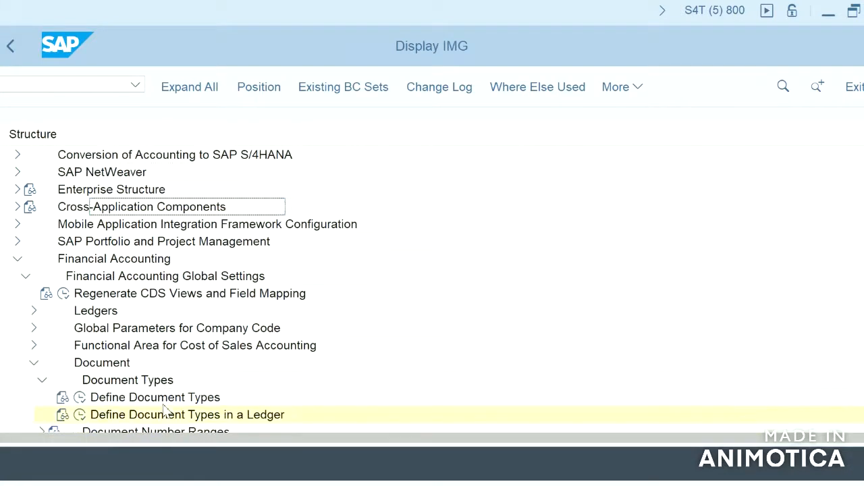
{"action": "scroll", "coordinate": [165, 410], "scroll_direction": "down", "scroll_amount": 1}
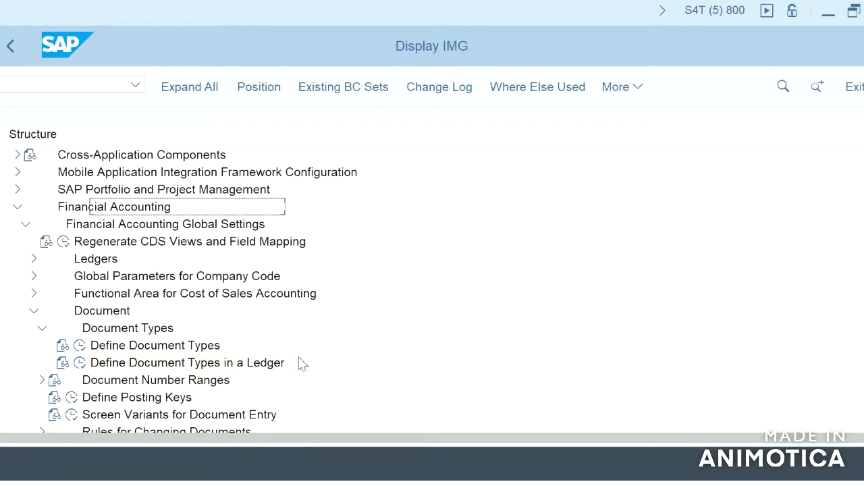
{"action": "left_click", "coordinate": [80, 362]}
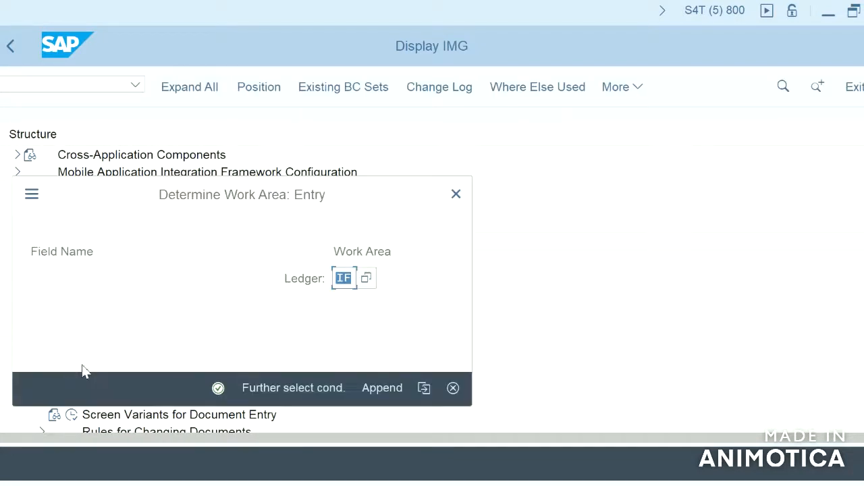
{"action": "left_click", "coordinate": [219, 389]}
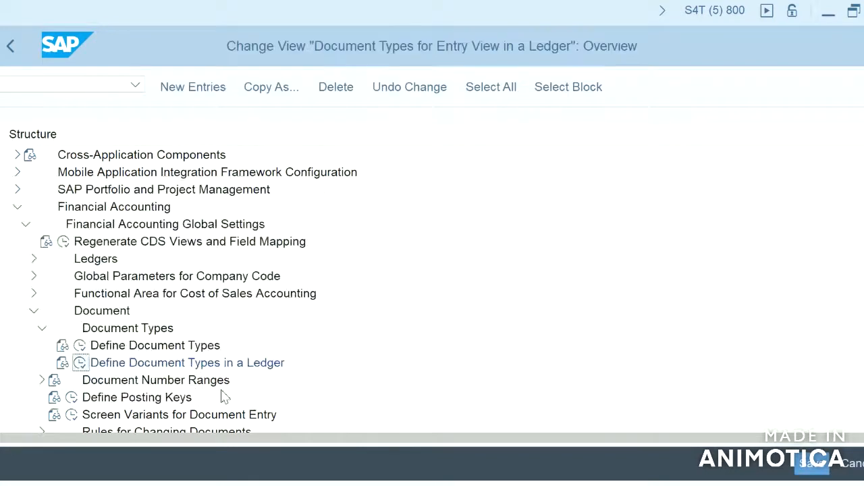
{"action": "left_click", "coordinate": [39, 260]}
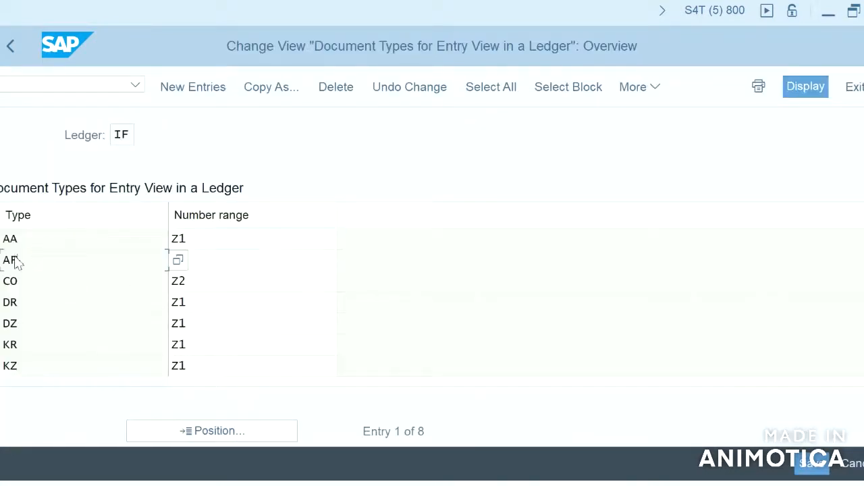
{"action": "type", "text": "Z1"}
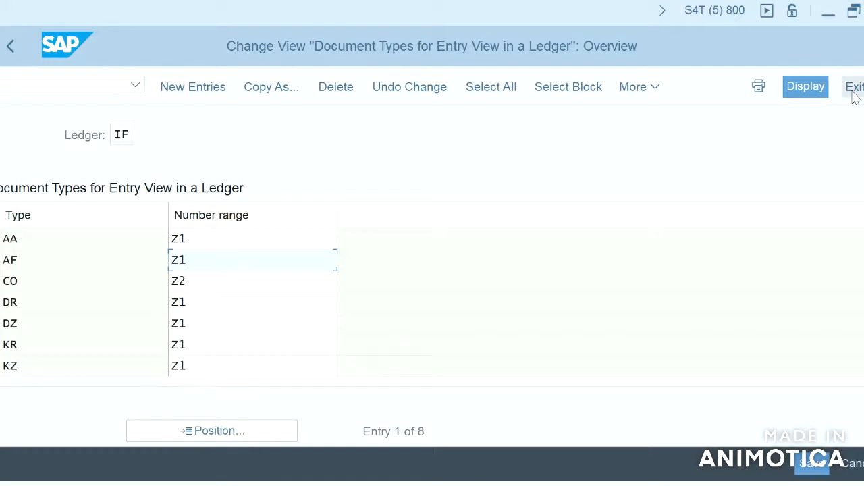
Switch back to the Depreciation Posting Run session, turn off Test Run, and try to execute the actual run
{"action": "mouse_move", "coordinate": [506, 484]}
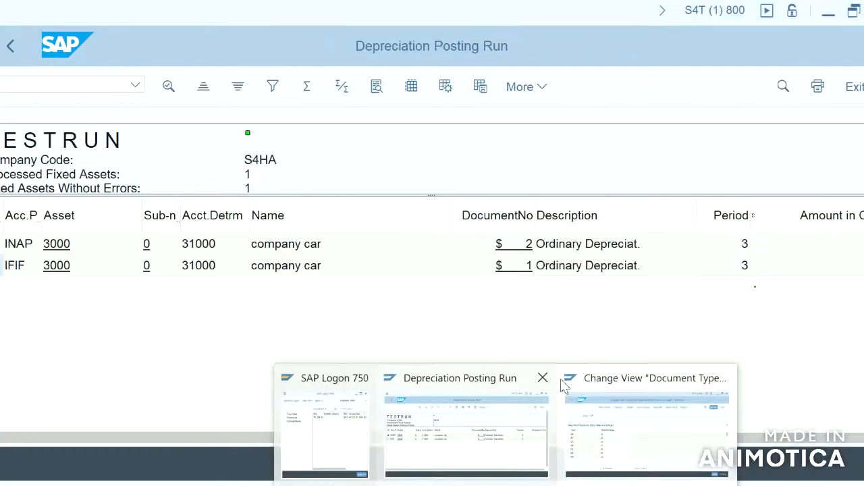
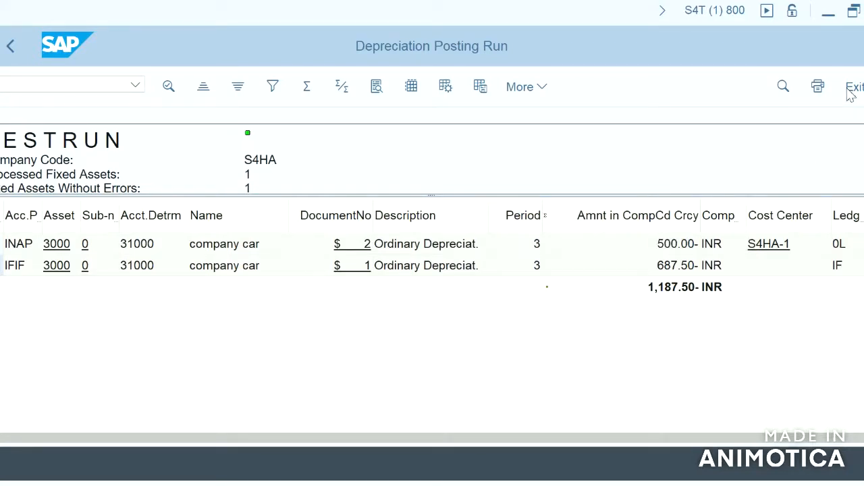
{"action": "left_click", "coordinate": [13, 48]}
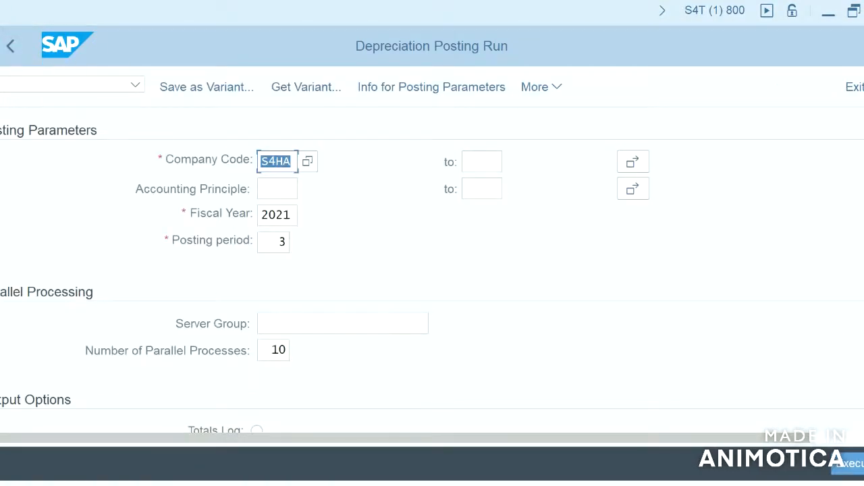
{"action": "scroll", "coordinate": [323, 414], "scroll_direction": "down", "scroll_amount": 3}
{"action": "left_click", "coordinate": [258, 352]}
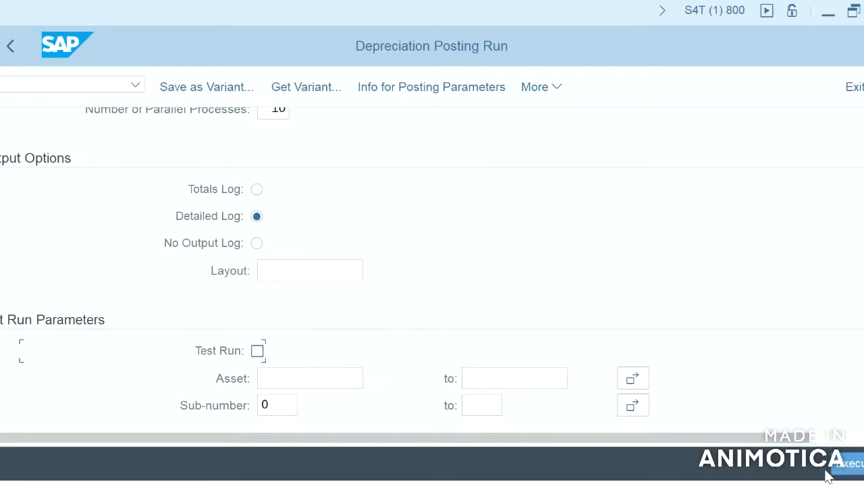
{"action": "left_click", "coordinate": [855, 469]}
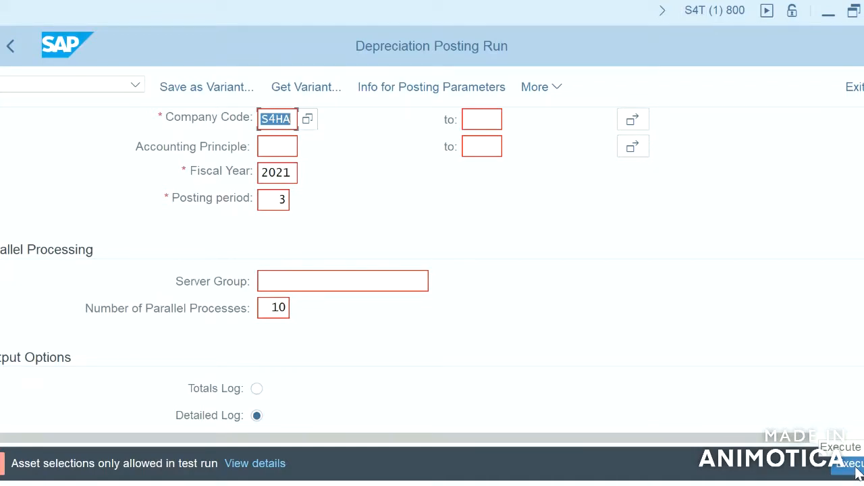
Clear the sub-number selection, set the posting period to 3, and try to execute the run directly
{"action": "scroll", "coordinate": [432, 270], "scroll_direction": "down", "scroll_amount": 5}
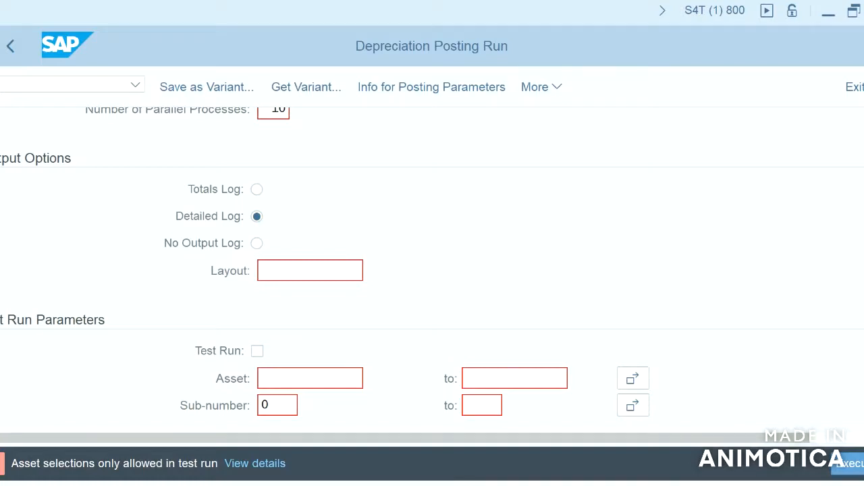
{"action": "scroll", "coordinate": [433, 271], "scroll_direction": "up", "scroll_amount": 5}
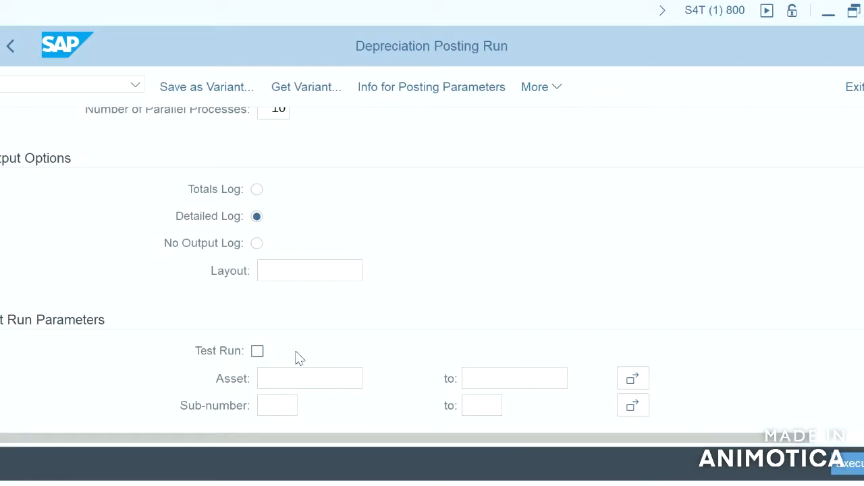
{"action": "left_click", "coordinate": [852, 464]}
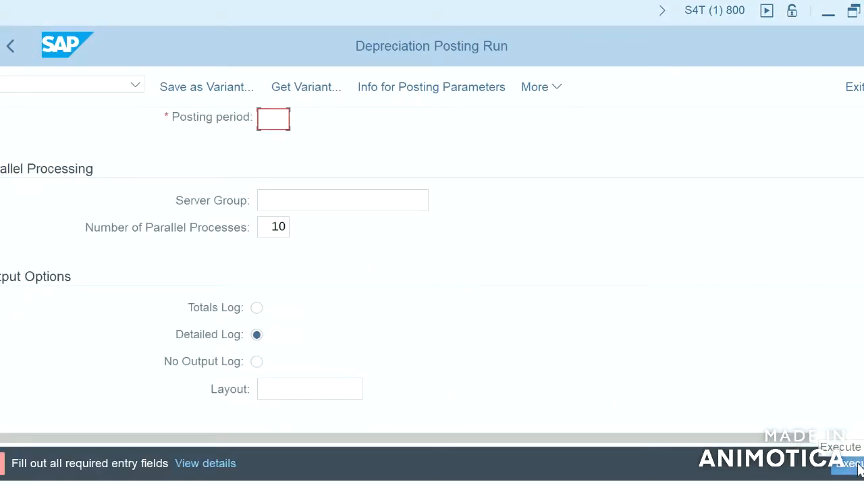
{"action": "type", "text": "3"}
{"action": "key", "text": "Return"}
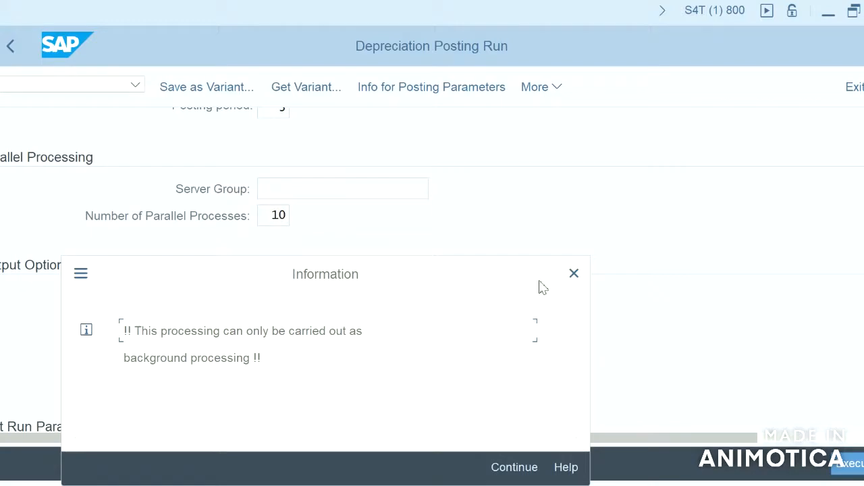
{"action": "left_click", "coordinate": [511, 467]}
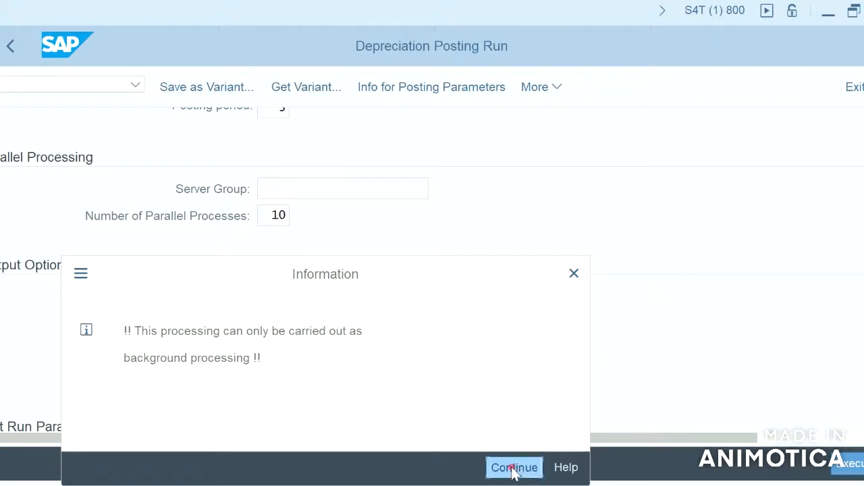
Execute the depreciation run in the background with output device lp01 and accept the print formatting
{"action": "left_click", "coordinate": [558, 87]}
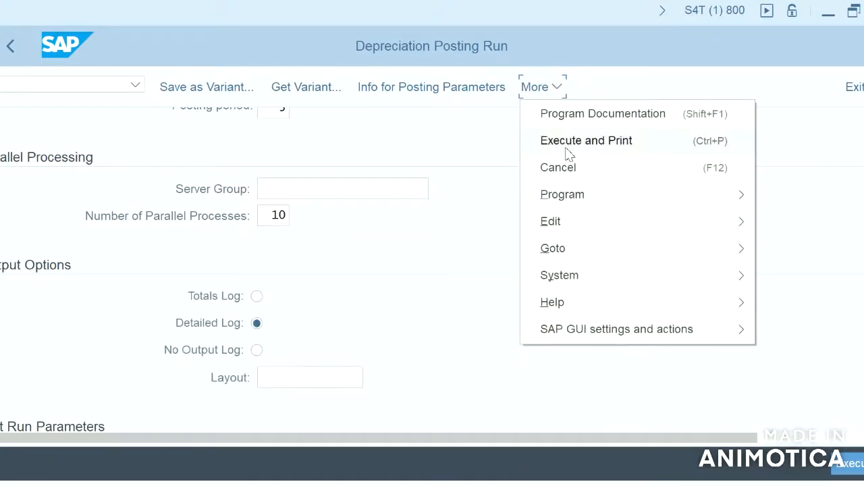
{"action": "mouse_move", "coordinate": [573, 209]}
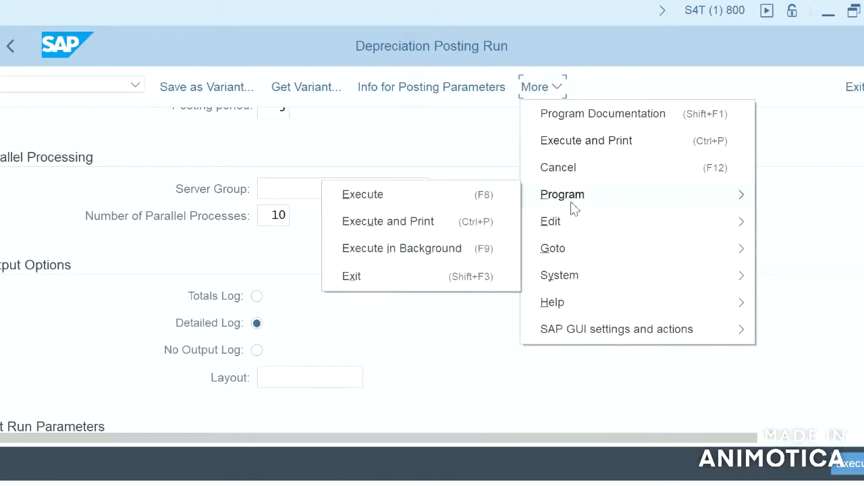
{"action": "left_click", "coordinate": [448, 250]}
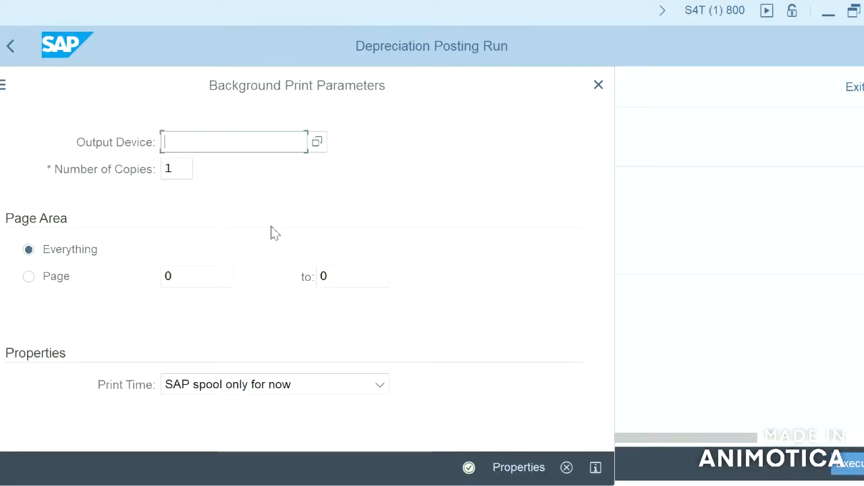
{"action": "type", "text": "lo"}
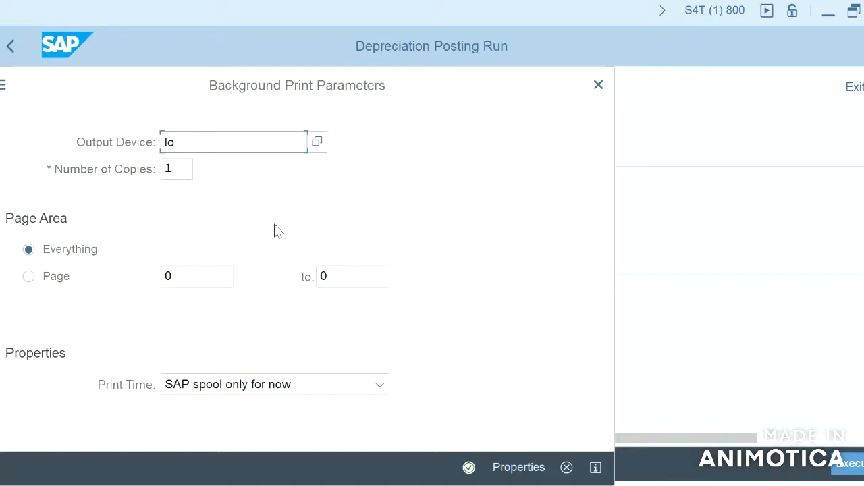
{"action": "key", "text": "BackSpace"}
{"action": "type", "text": "p01"}
{"action": "left_click", "coordinate": [470, 476]}
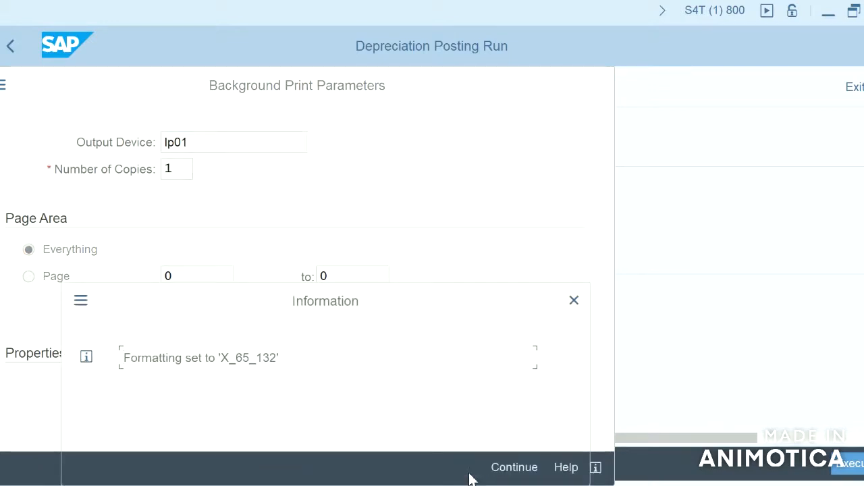
{"action": "left_click", "coordinate": [518, 475]}
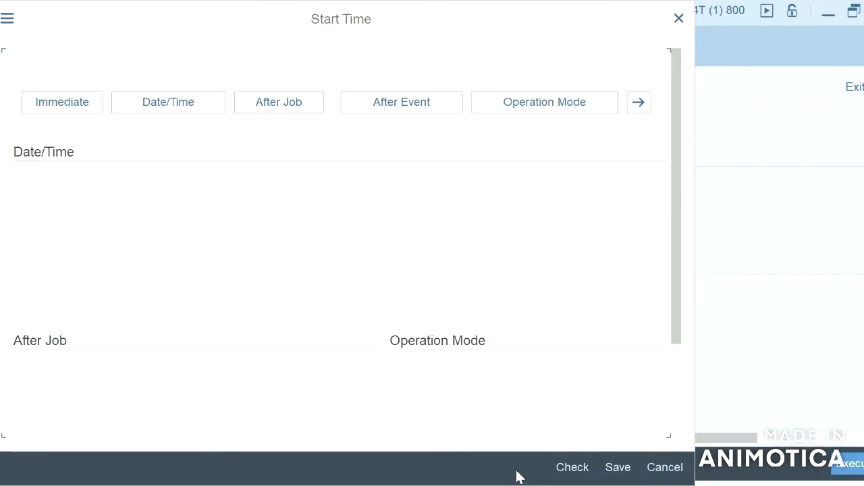
Set the background job to start immediately, check the start time settings, and save the job
{"action": "left_click", "coordinate": [60, 105]}
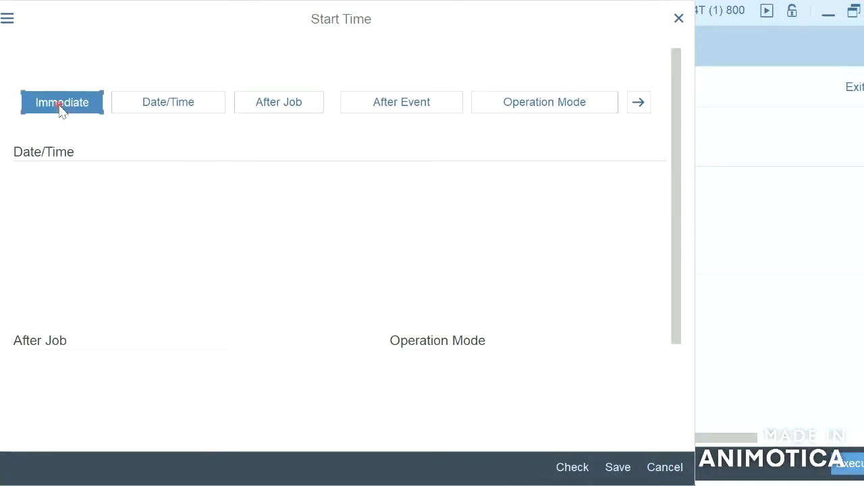
{"action": "left_click", "coordinate": [440, 469]}
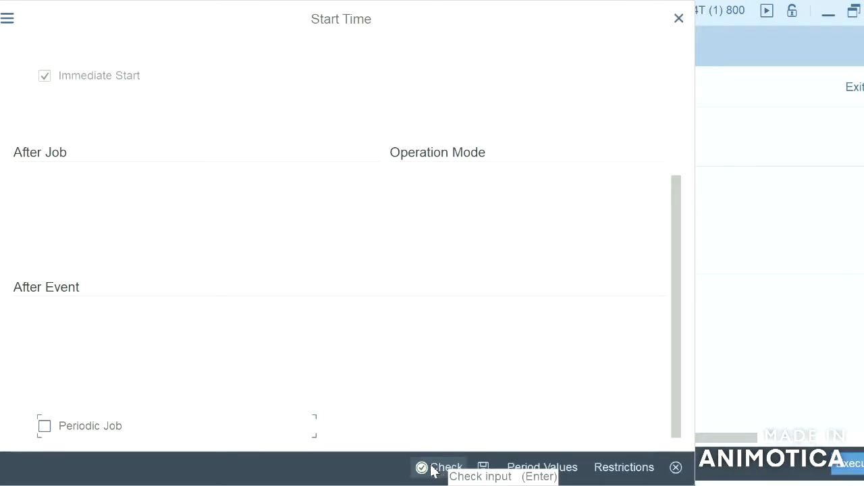
{"action": "left_click", "coordinate": [430, 467]}
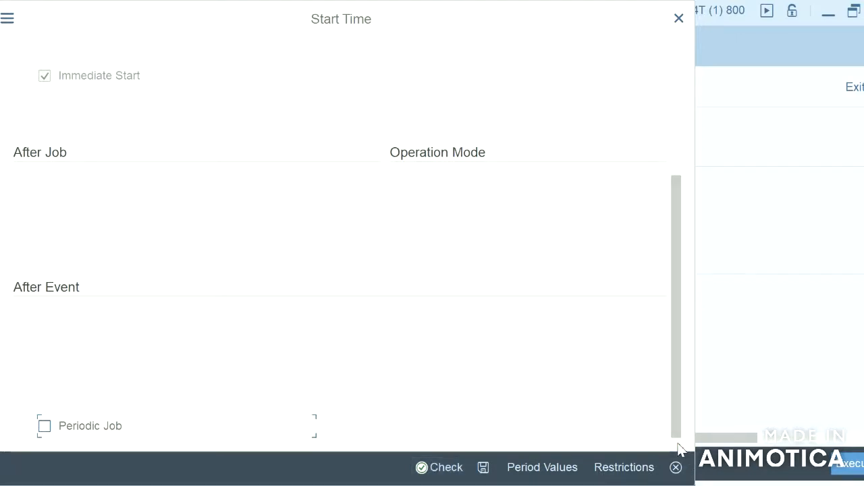
{"action": "left_click", "coordinate": [432, 465]}
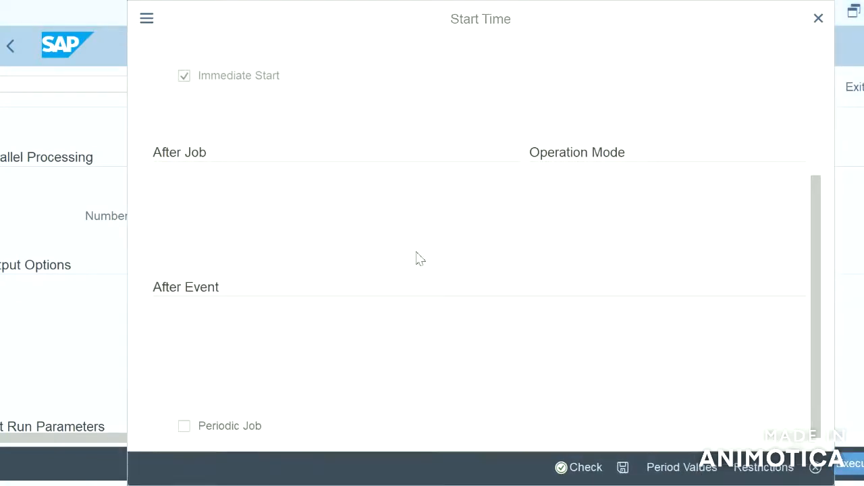
{"action": "left_click", "coordinate": [623, 467]}
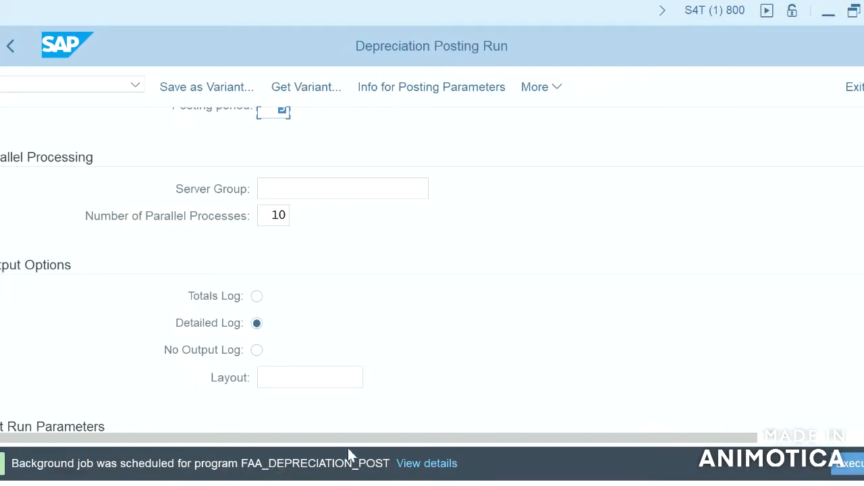
Read the details of the message about the scheduled depreciation job and close them
{"action": "left_click", "coordinate": [428, 465]}
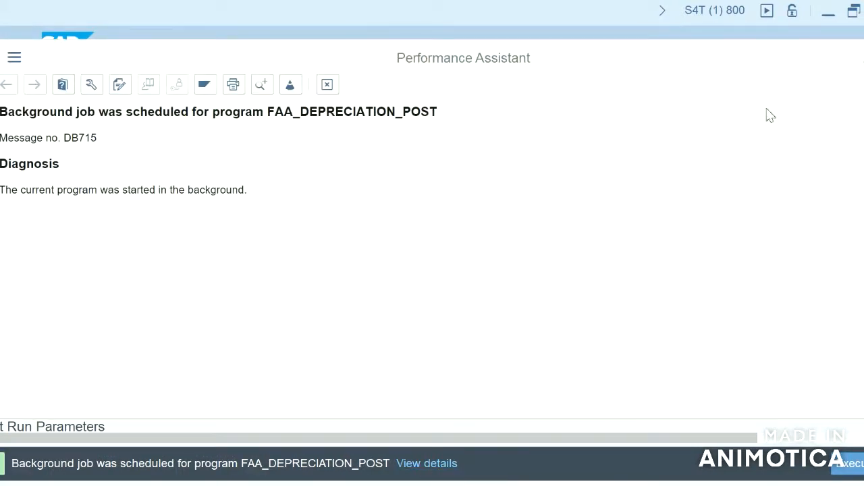
{"action": "left_click_drag", "start_coordinate": [738, 68], "coordinate": [627, 71]}
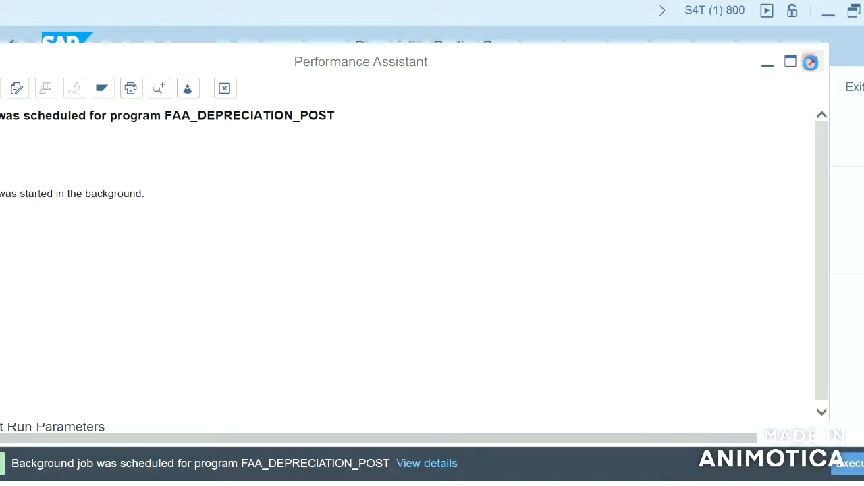
{"action": "left_click", "coordinate": [810, 62]}
Open the Asset Explorer with /naw01 and review the planned values and transactions of asset 3000 in area 01 Book depreciation
{"action": "left_click", "coordinate": [96, 88]}
{"action": "type", "text": "/n"}
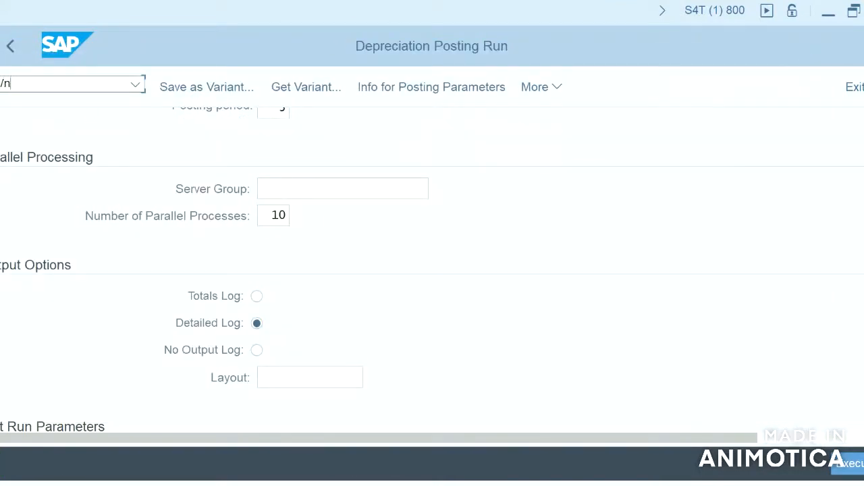
{"action": "type", "text": "aw01"}
{"action": "key", "text": "Return"}
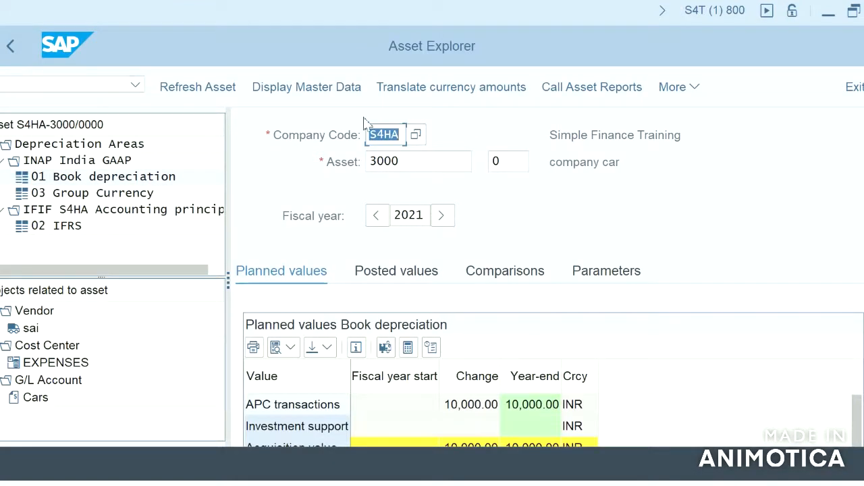
{"action": "left_click", "coordinate": [120, 179]}
{"action": "double_click", "coordinate": [546, 407]}
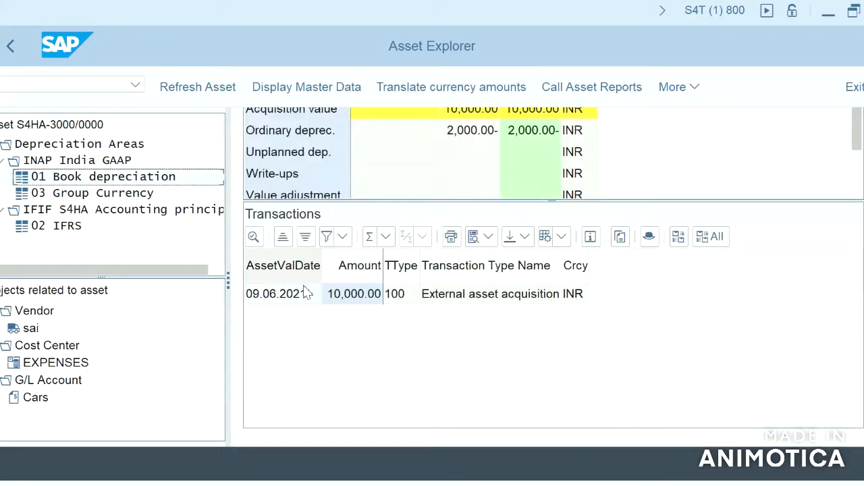
{"action": "scroll", "coordinate": [376, 193], "scroll_direction": "up", "scroll_amount": 5}
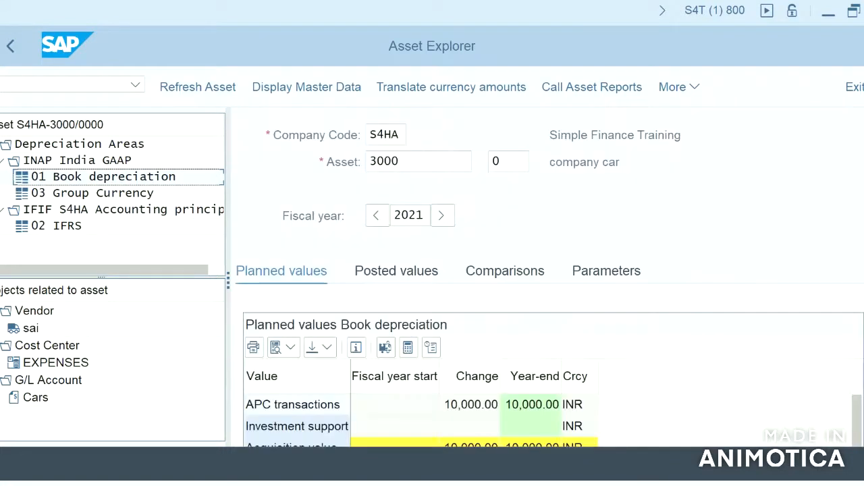
Check asset 3000's posted depreciation values by period for areas 01 Book depreciation and 02 IFRS
{"action": "left_click", "coordinate": [415, 273]}
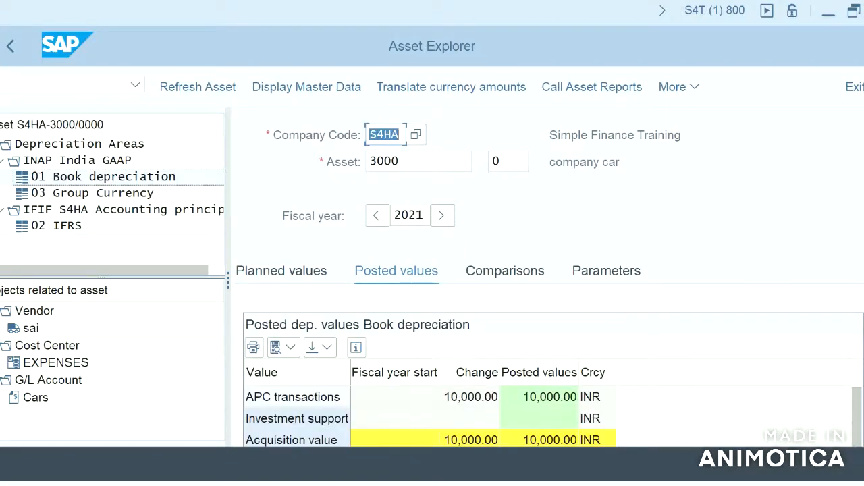
{"action": "scroll", "coordinate": [550, 277], "scroll_direction": "down", "scroll_amount": 5}
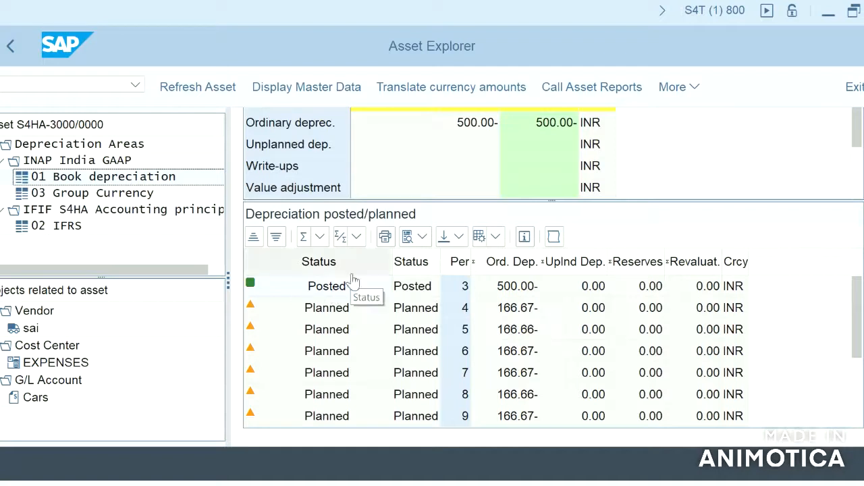
{"action": "left_click", "coordinate": [76, 229]}
{"action": "left_click", "coordinate": [76, 228]}
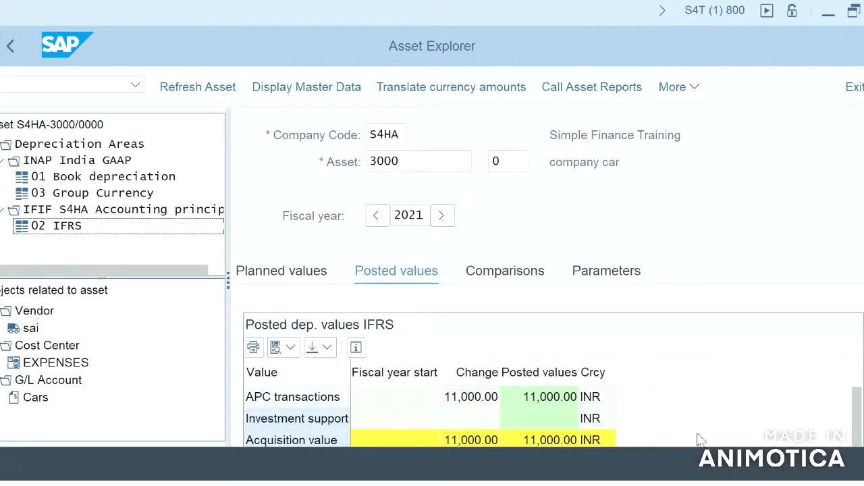
{"action": "scroll", "coordinate": [645, 297], "scroll_direction": "down", "scroll_amount": 5}
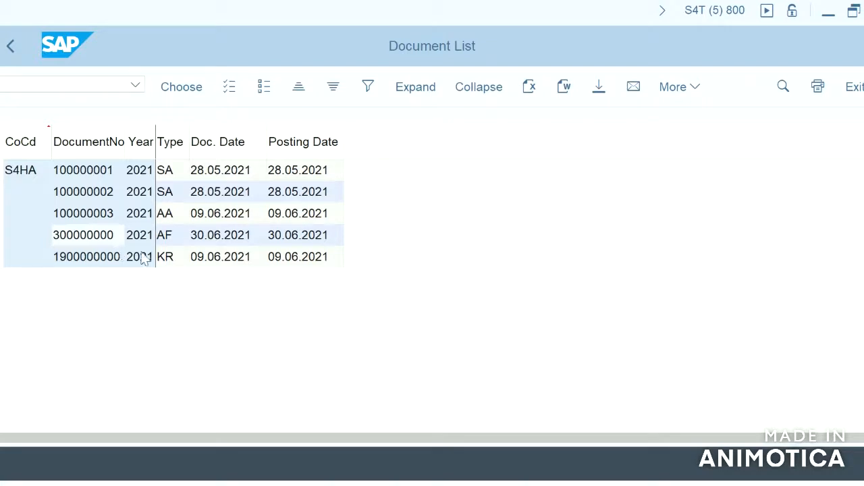
Display the AF depreciation document dated 30.06.2021 from the document list and review its line items and cost center
{"action": "left_click", "coordinate": [171, 242]}
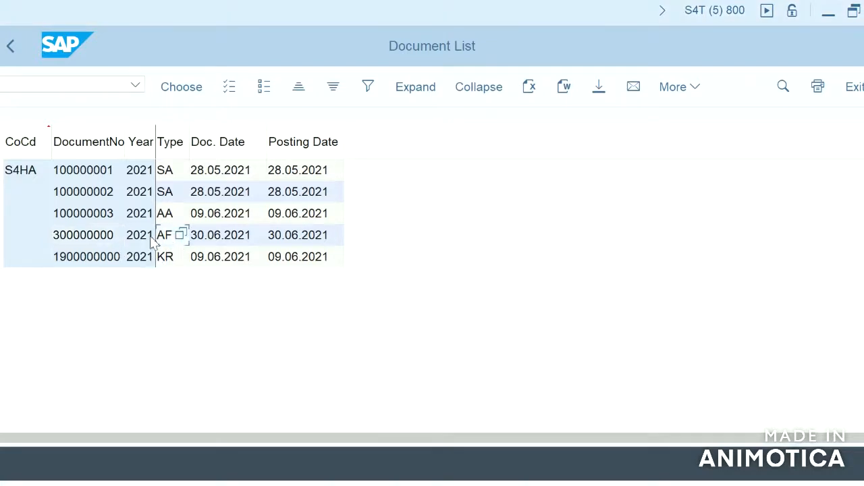
{"action": "double_click", "coordinate": [101, 235]}
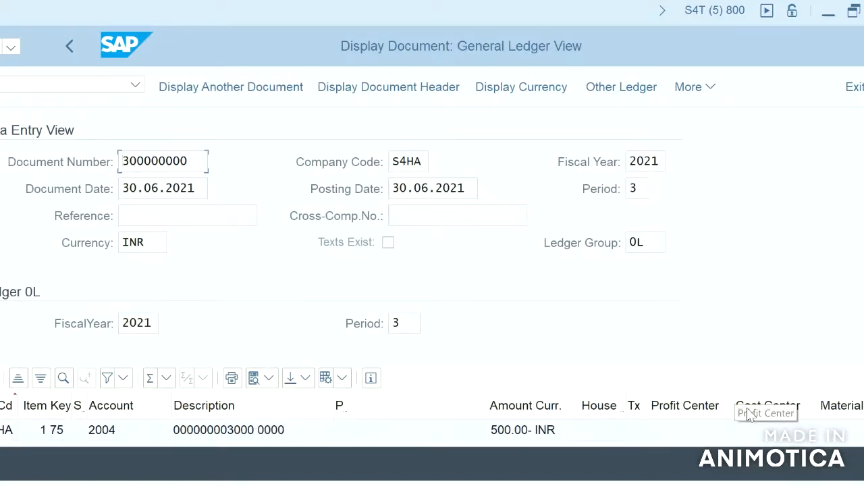
{"action": "scroll", "coordinate": [128, 372], "scroll_direction": "down", "scroll_amount": 2}
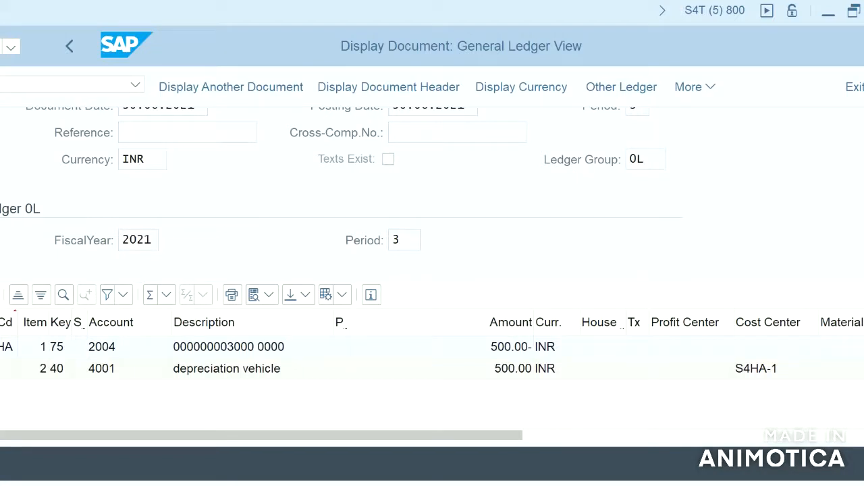
{"action": "scroll", "coordinate": [433, 270], "scroll_direction": "up", "scroll_amount": 2}
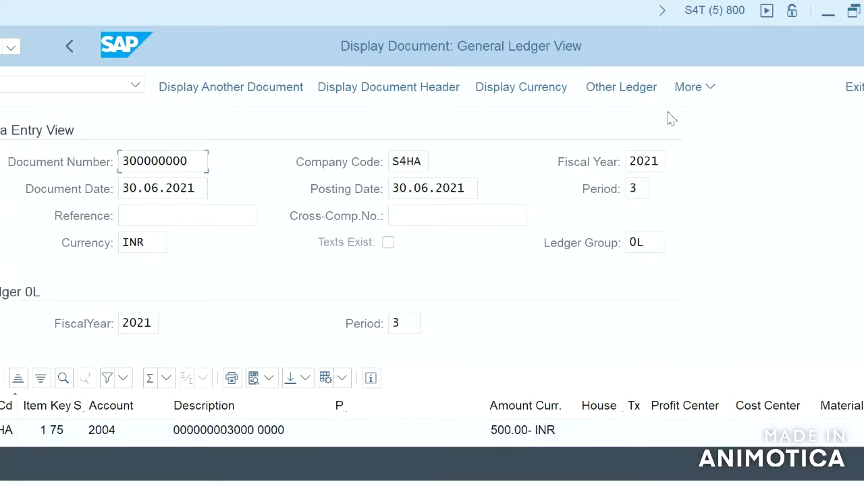
List the accounting documents related to the depreciation posting and open its Controlling Document
{"action": "left_click", "coordinate": [695, 91]}
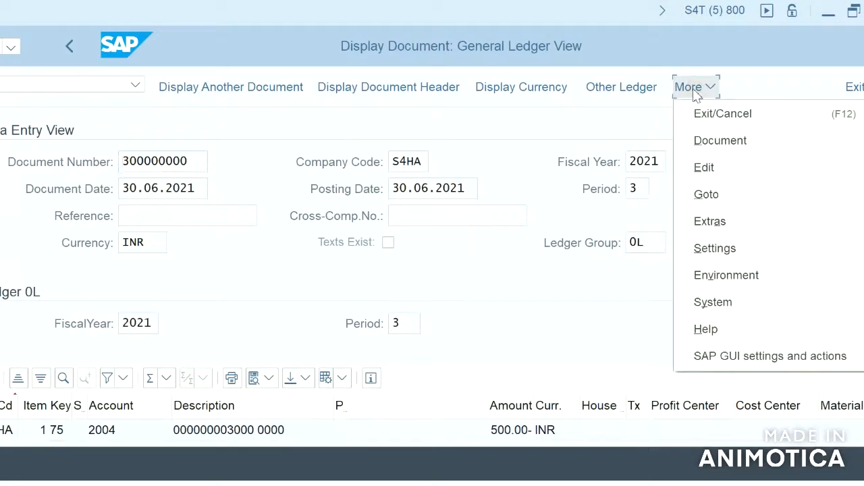
{"action": "left_click", "coordinate": [724, 280]}
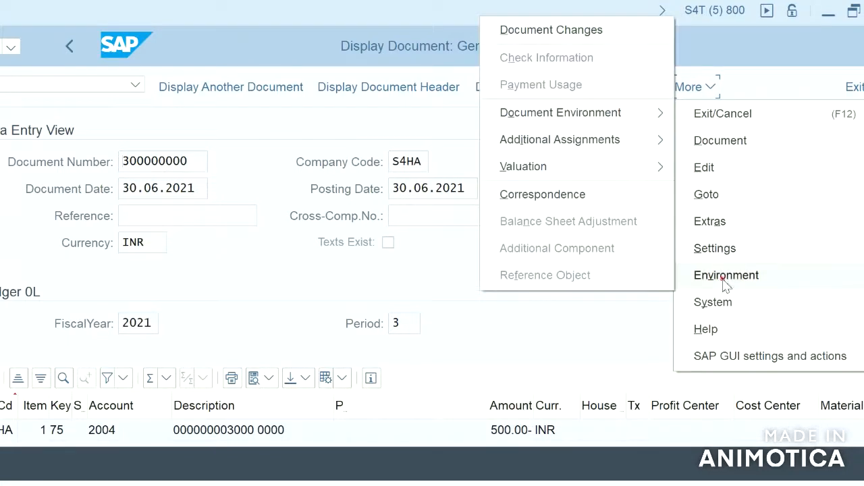
{"action": "mouse_move", "coordinate": [589, 117]}
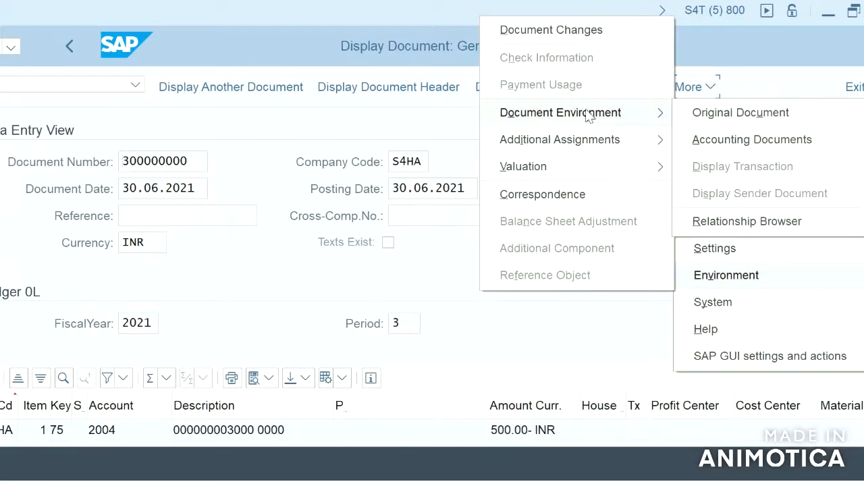
{"action": "left_click", "coordinate": [716, 138]}
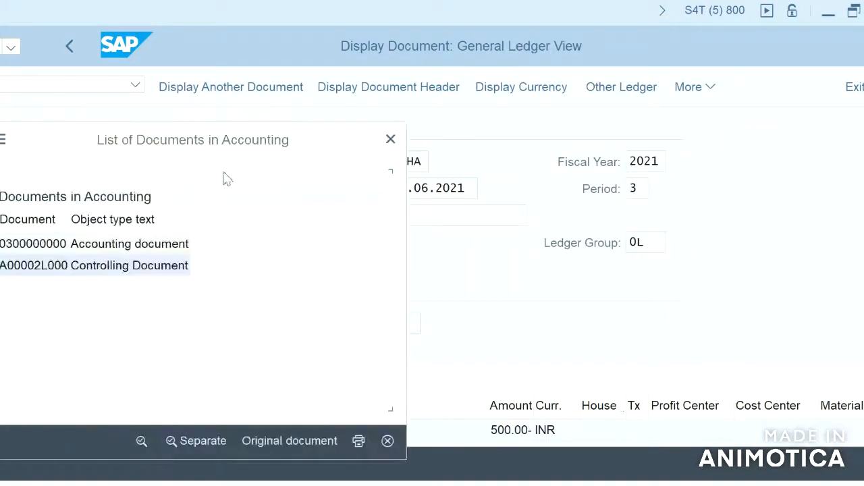
{"action": "left_click", "coordinate": [128, 265]}
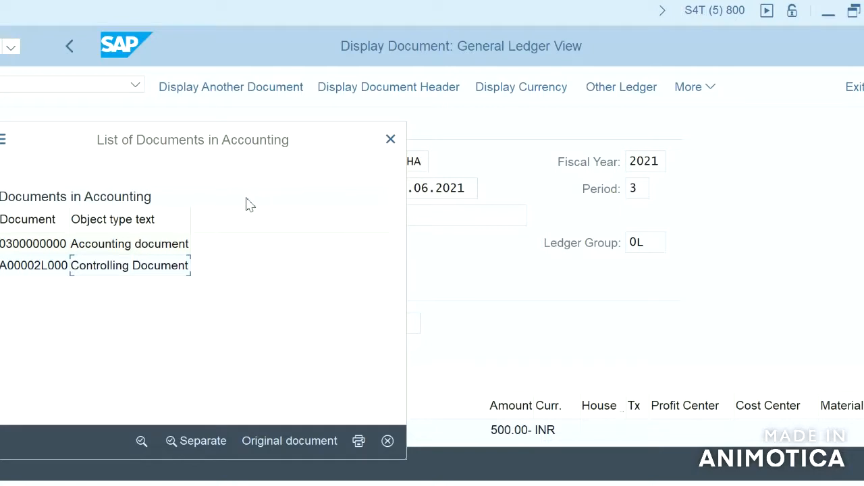
{"action": "double_click", "coordinate": [173, 267]}
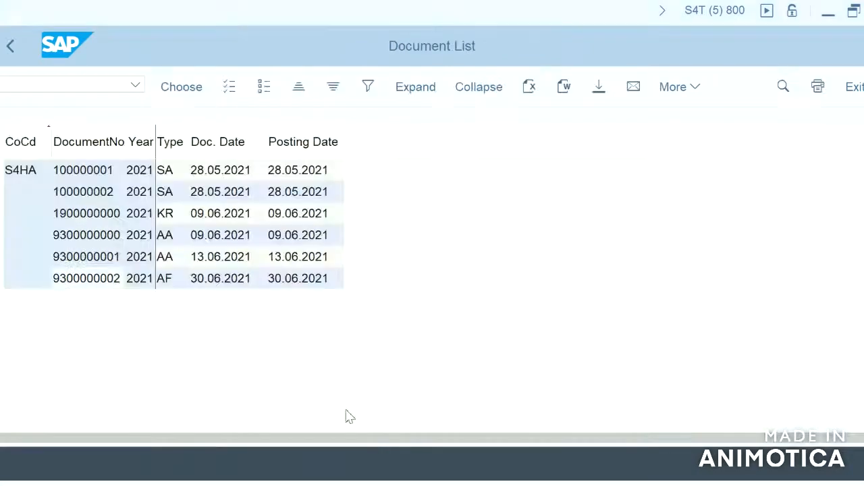
Return to the document list selection and list the documents of company code S4HA for ledger IF
{"action": "left_click", "coordinate": [12, 47]}
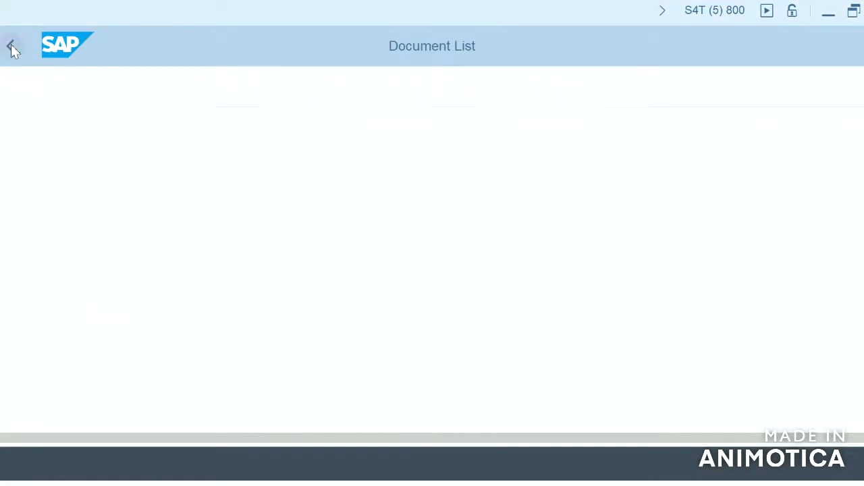
{"action": "left_click", "coordinate": [13, 48]}
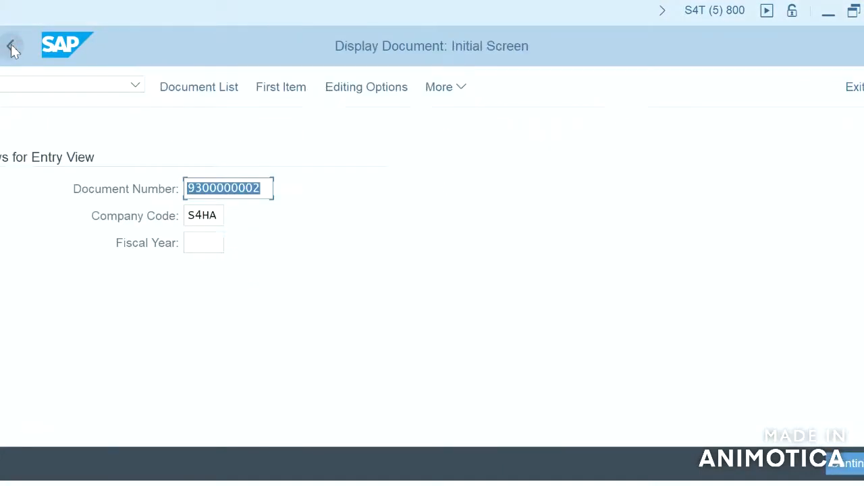
{"action": "left_click", "coordinate": [212, 88]}
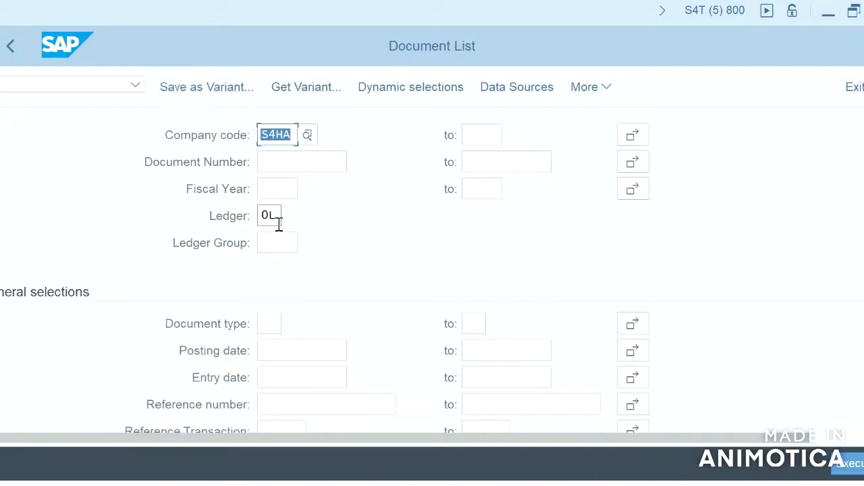
{"action": "left_click", "coordinate": [277, 213]}
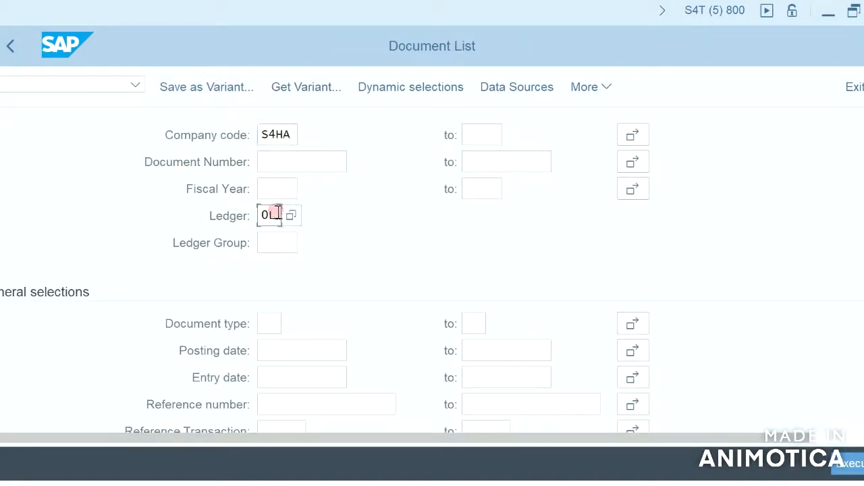
{"action": "key", "text": "BackSpace"}
{"action": "key", "text": "BackSpace"}
{"action": "type", "text": "if"}
{"action": "left_click", "coordinate": [856, 465]}
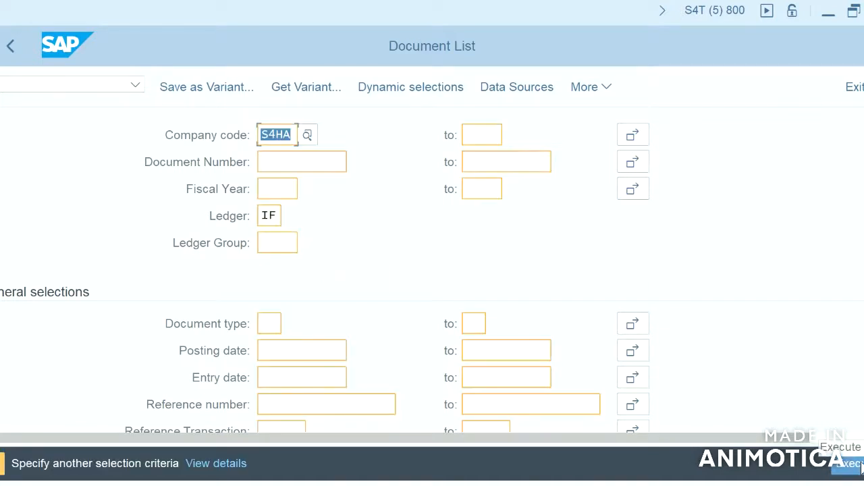
{"action": "left_click", "coordinate": [856, 465]}
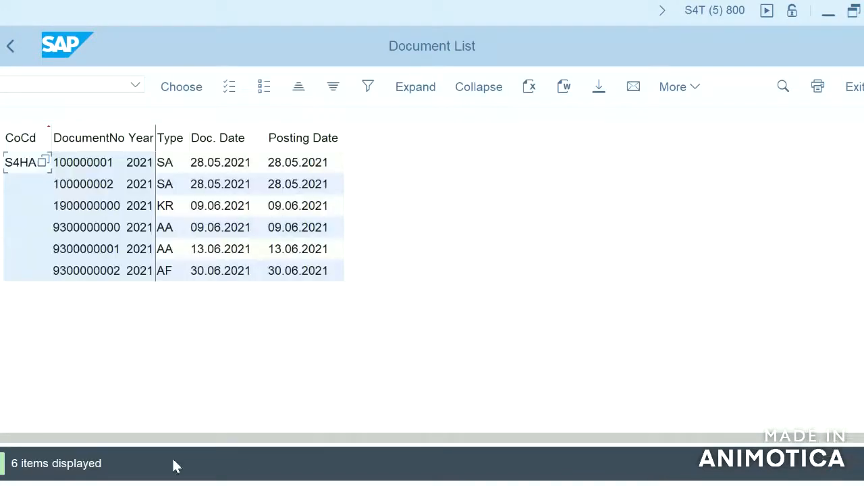
Examine the numbers, types and dates of the AA and AF documents in the ledger IF list
{"action": "left_click", "coordinate": [90, 270]}
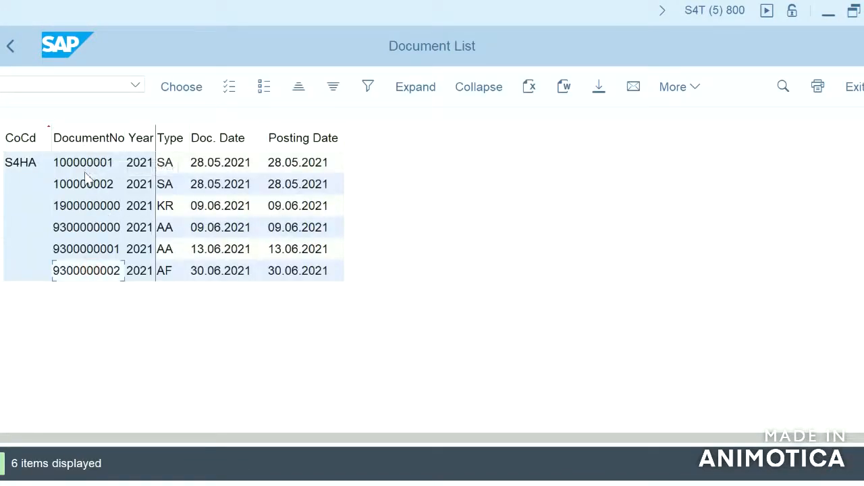
{"action": "left_click", "coordinate": [101, 228]}
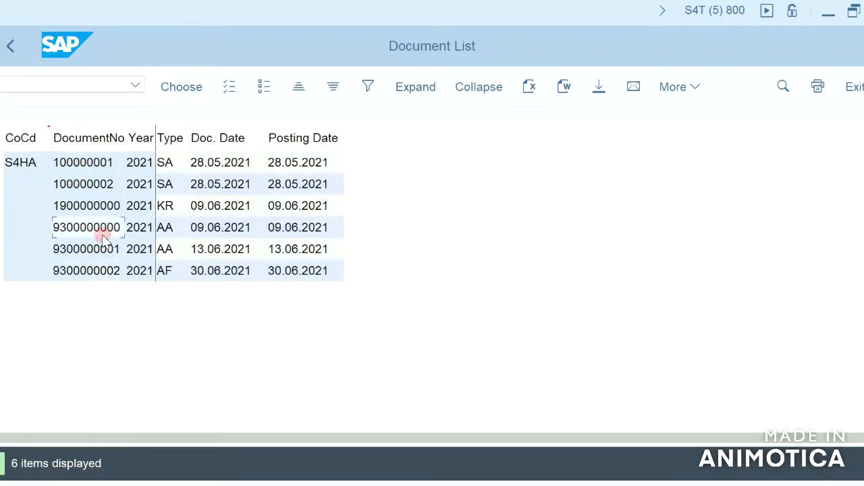
{"action": "left_click", "coordinate": [106, 250]}
{"action": "left_click", "coordinate": [111, 272]}
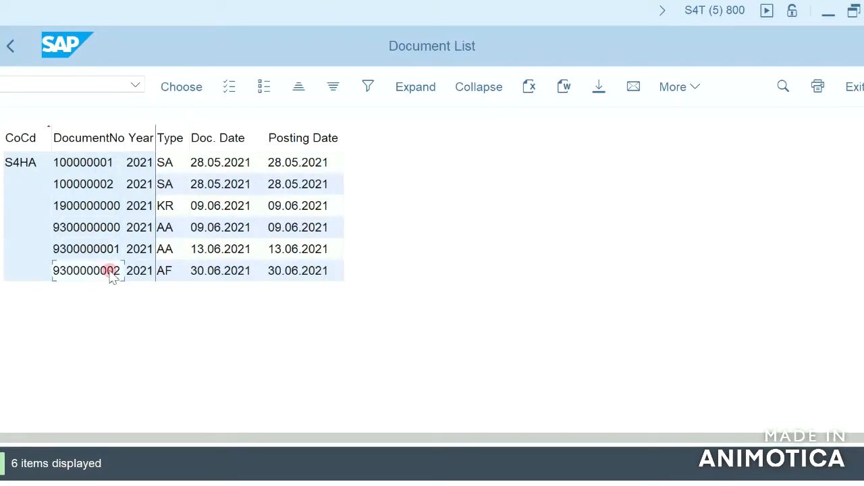
{"action": "left_click", "coordinate": [164, 274]}
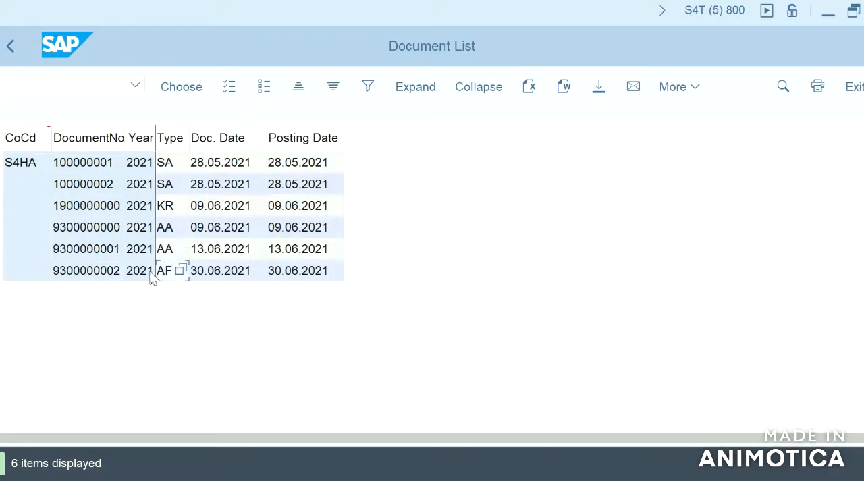
{"action": "left_click", "coordinate": [101, 229]}
{"action": "left_click", "coordinate": [103, 251]}
{"action": "left_click", "coordinate": [164, 276]}
{"action": "left_click", "coordinate": [100, 277]}
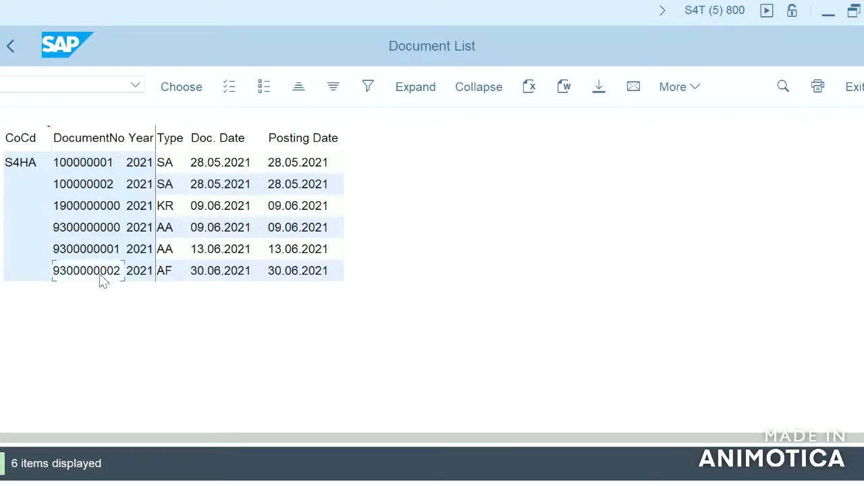
{"action": "left_click", "coordinate": [225, 275]}
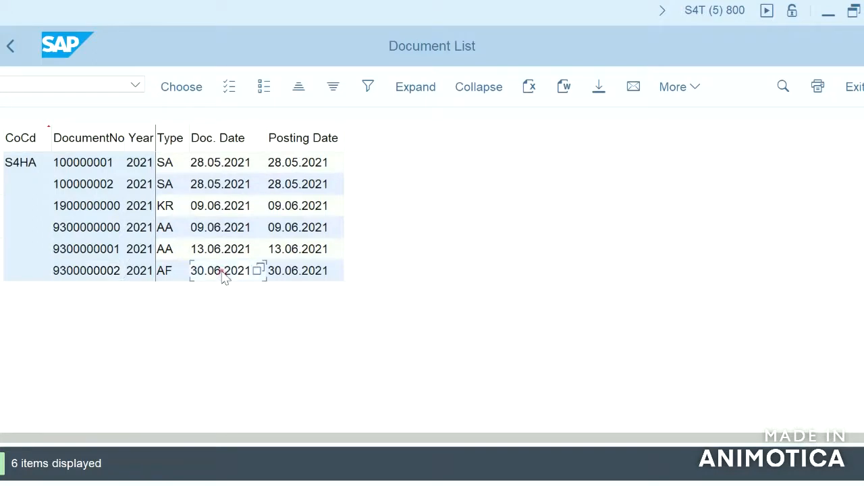
{"action": "left_click", "coordinate": [289, 276]}
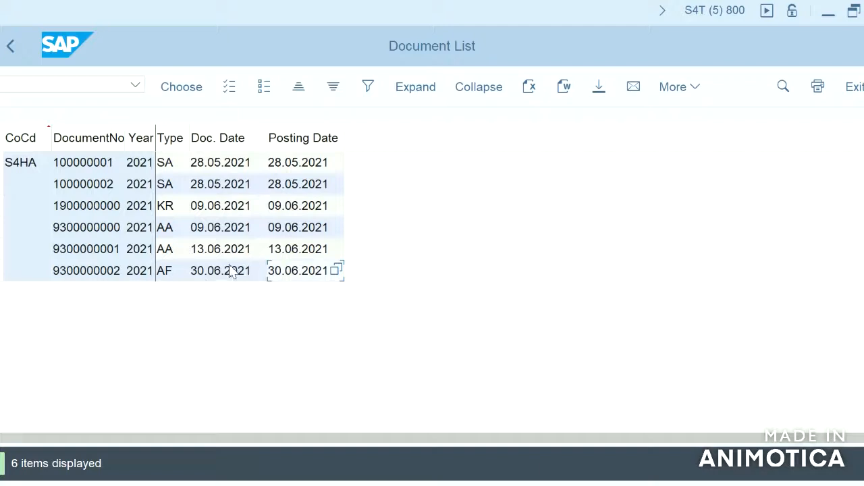
Review the line items of the AA documents dated 13.06.2021 and 09.06.2021, returning to the document list after each
{"action": "double_click", "coordinate": [102, 249]}
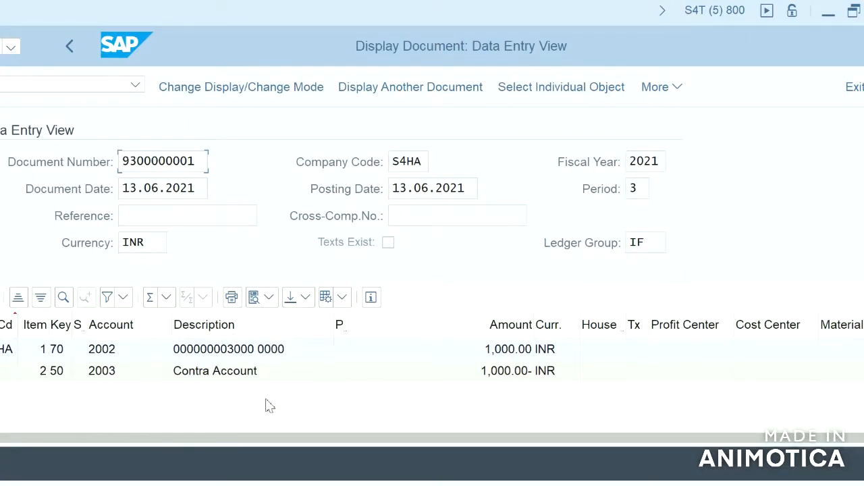
{"action": "left_click", "coordinate": [68, 52]}
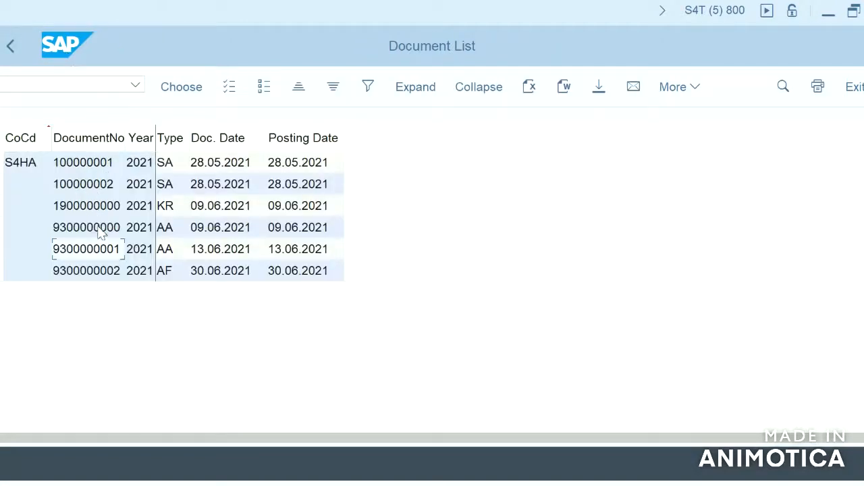
{"action": "left_click", "coordinate": [99, 228]}
{"action": "double_click", "coordinate": [99, 229]}
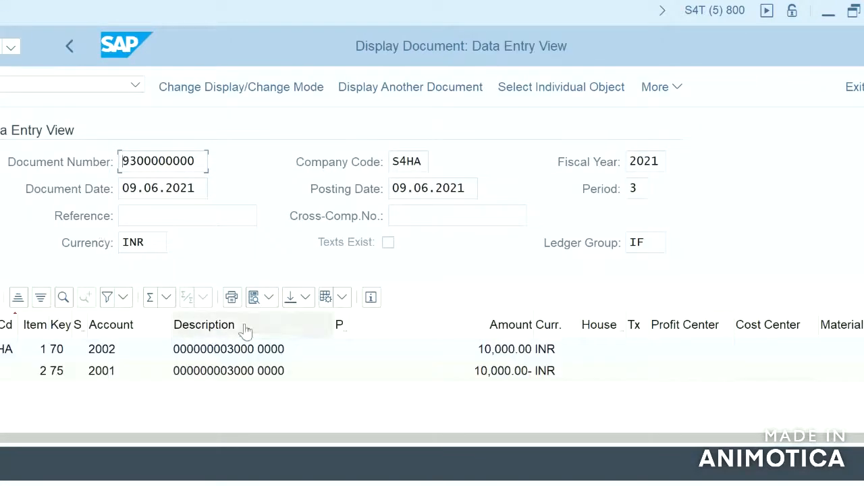
{"action": "left_click", "coordinate": [72, 53]}
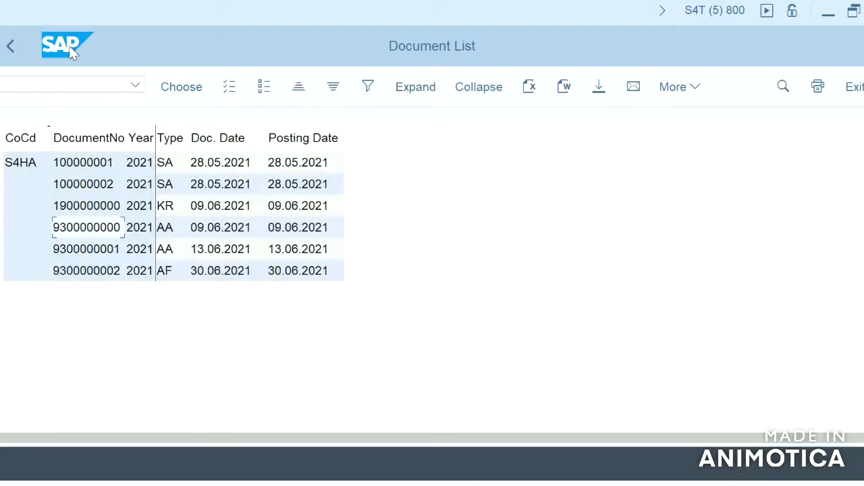